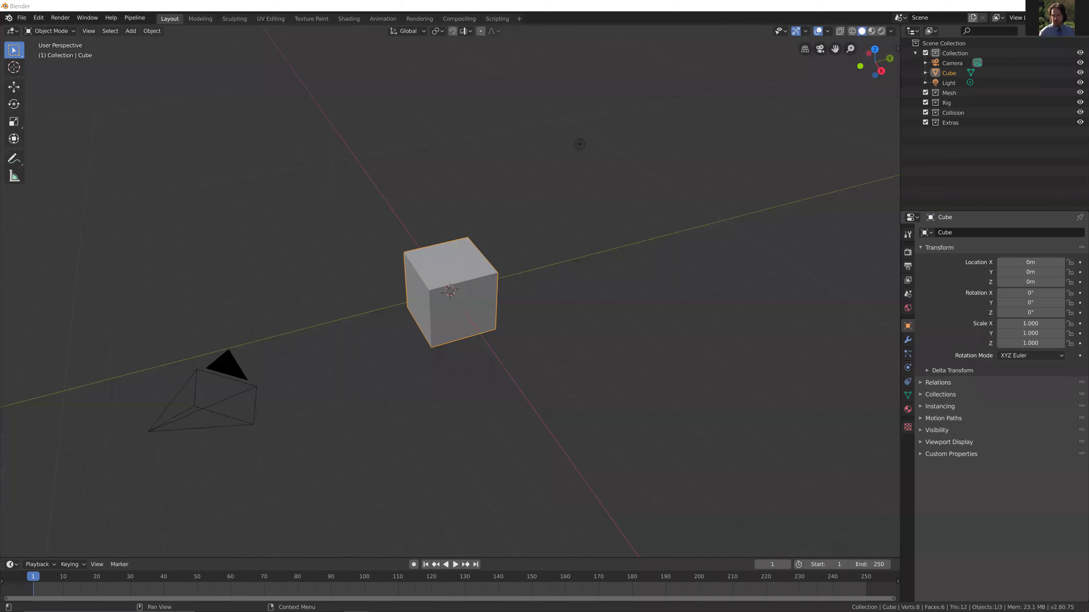
# - Preview the War Hammer drawing in the War Hammer 2 folder, then close it
pyautogui.moveTo(414, 337); pyautogui.dragTo(584, 372, button='middle')
pyautogui.moveTo(493, 396); pyautogui.dragTo(543, 395, button='middle')
pyautogui.press('super')
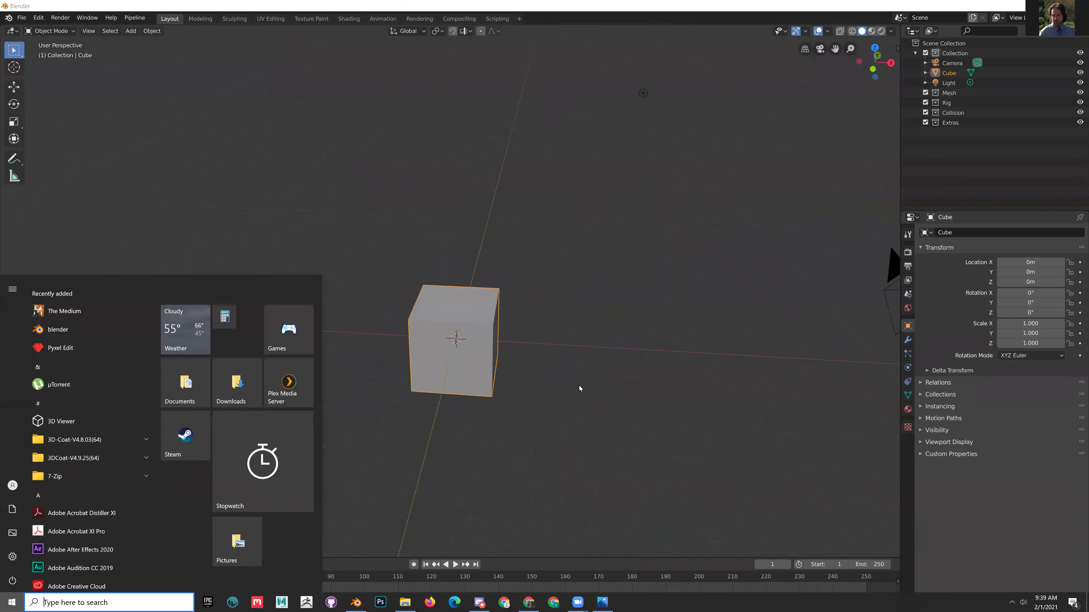
pyautogui.click(404, 602)
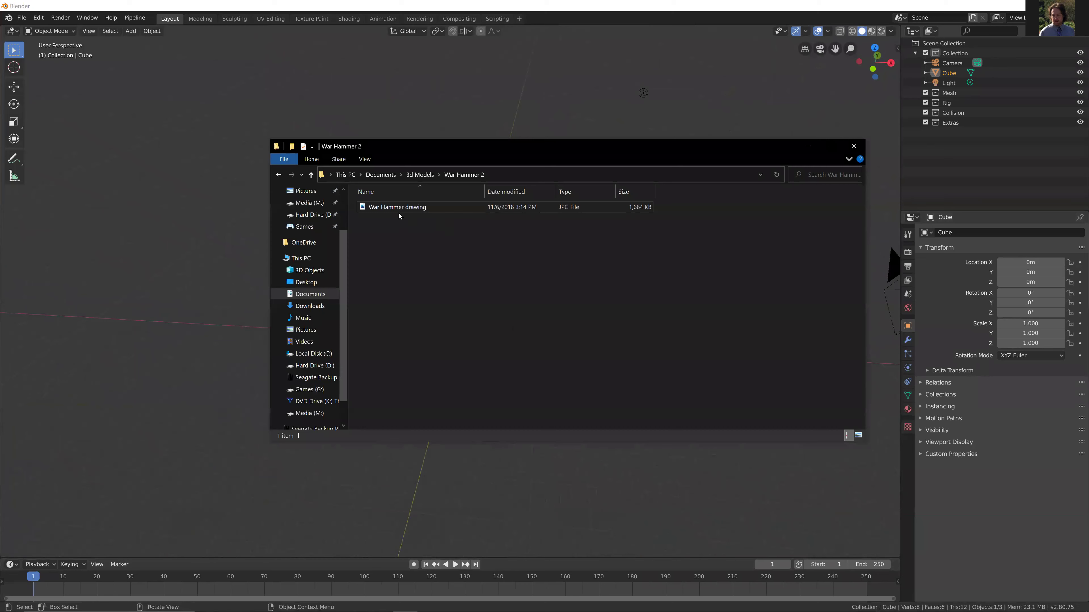
pyautogui.click(410, 208)
pyautogui.doubleClick(411, 208)
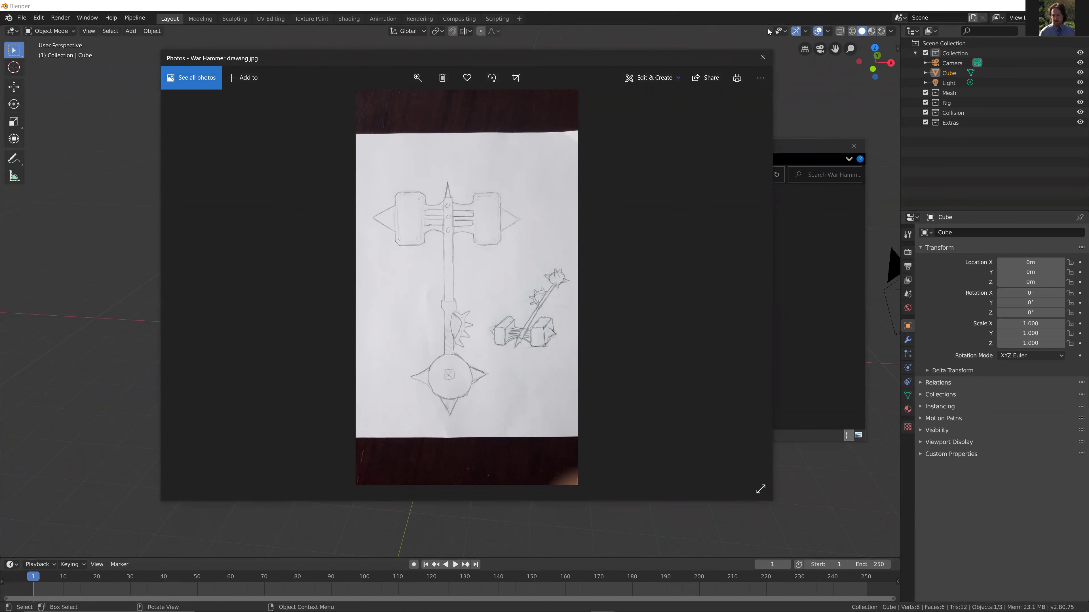
pyautogui.click(768, 60)
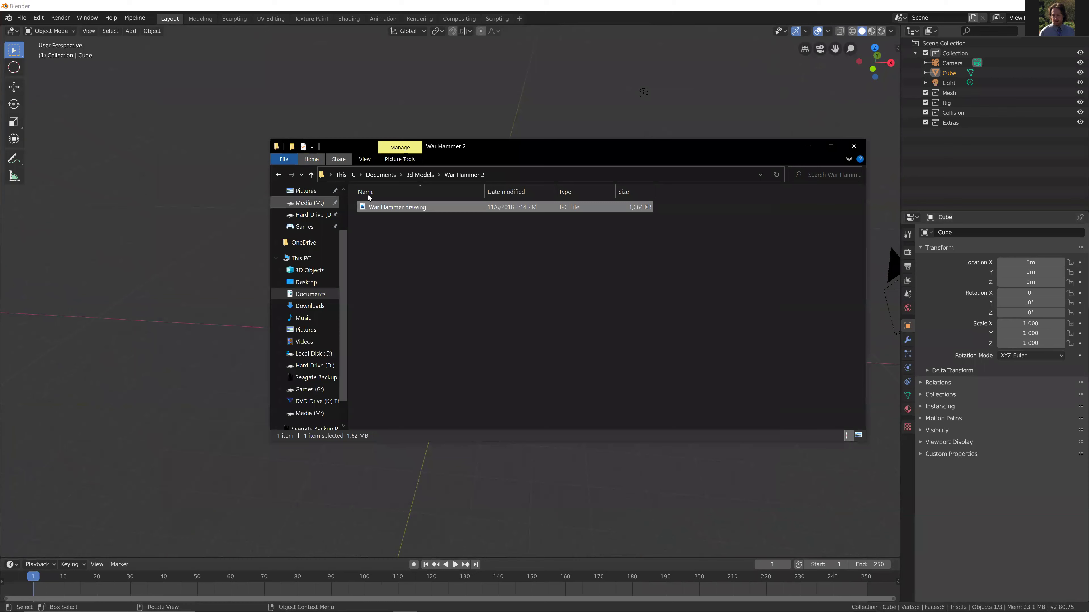
pyautogui.moveTo(482, 146); pyautogui.dragTo(474, 166)
pyautogui.click(467, 276)
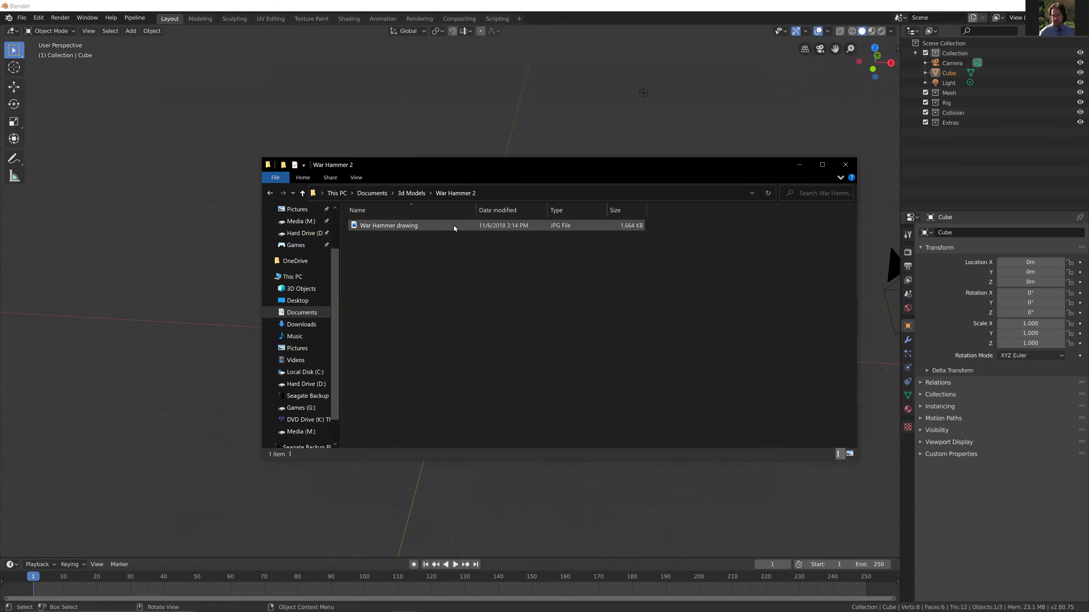
# - Start saving the scene into 3d Models > War Hammer 2 under the name WarHammer01
pyautogui.click(25, 19)
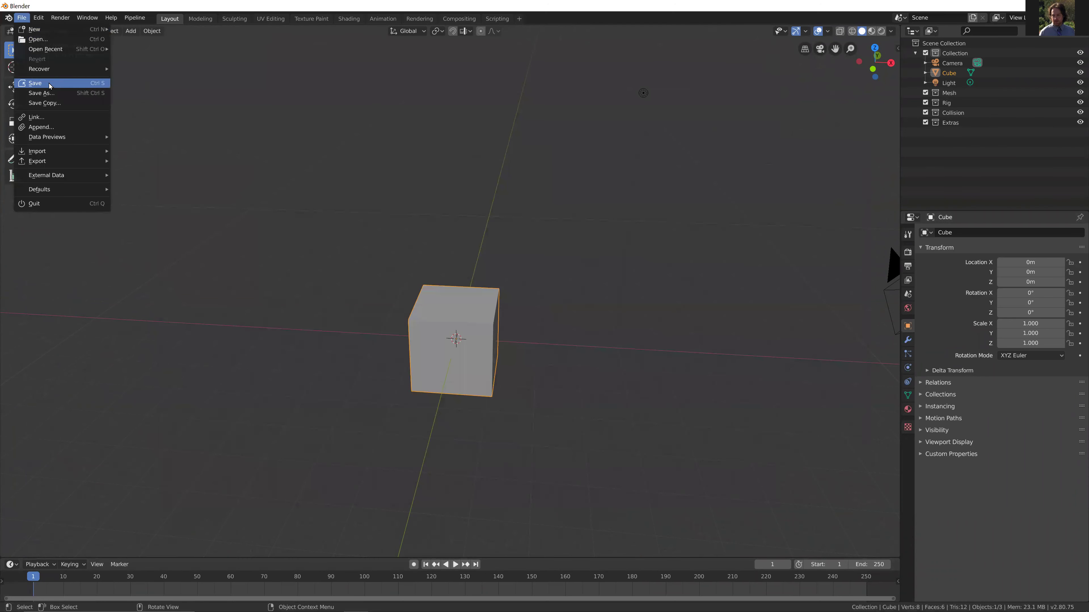
pyautogui.click(52, 95)
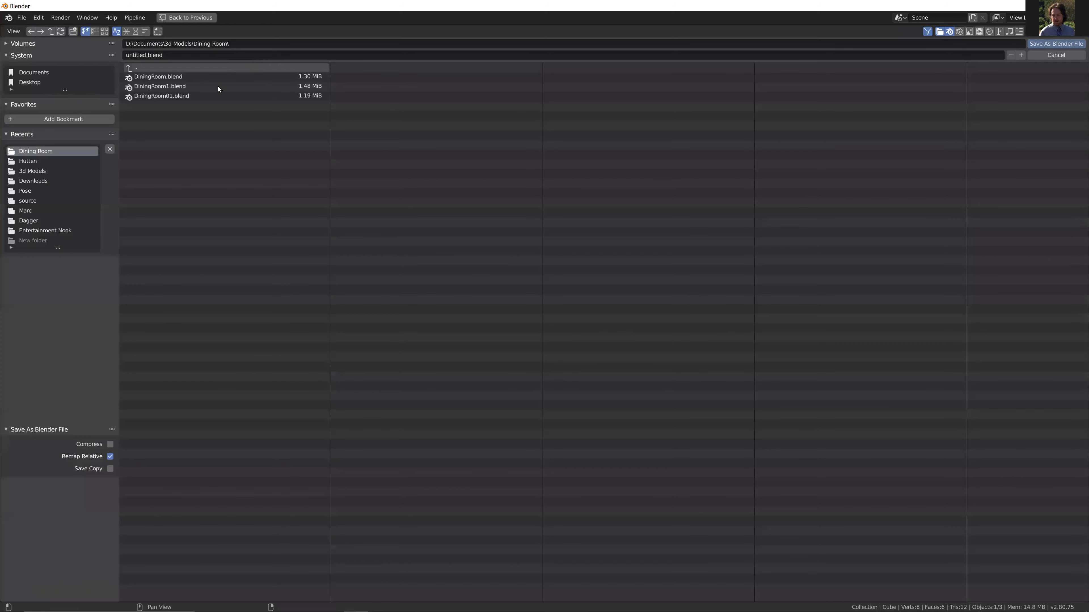
pyautogui.click(243, 45)
pyautogui.click(40, 171)
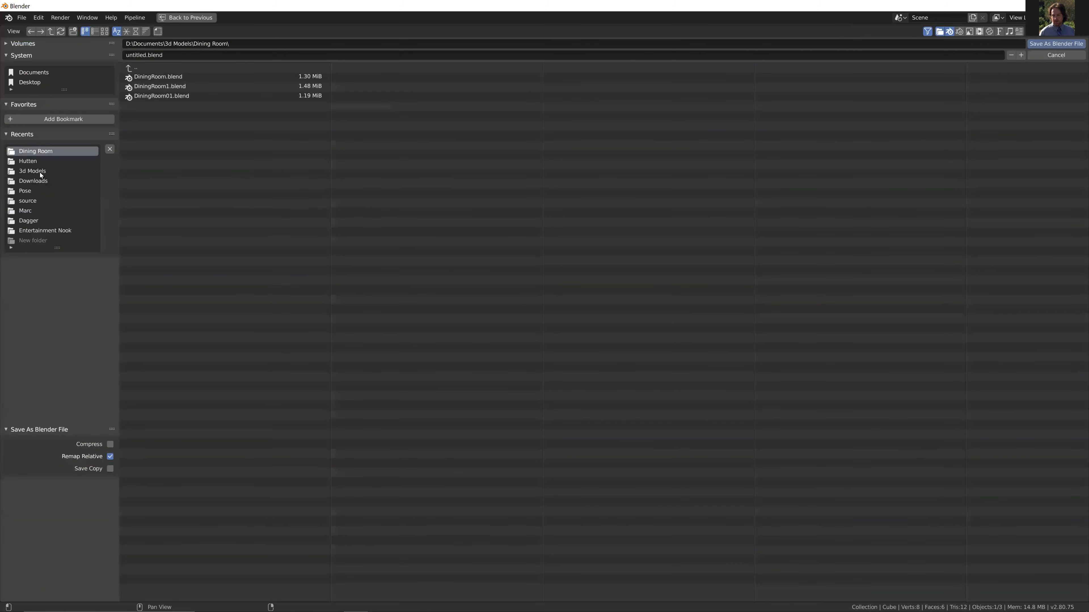
pyautogui.click(39, 171)
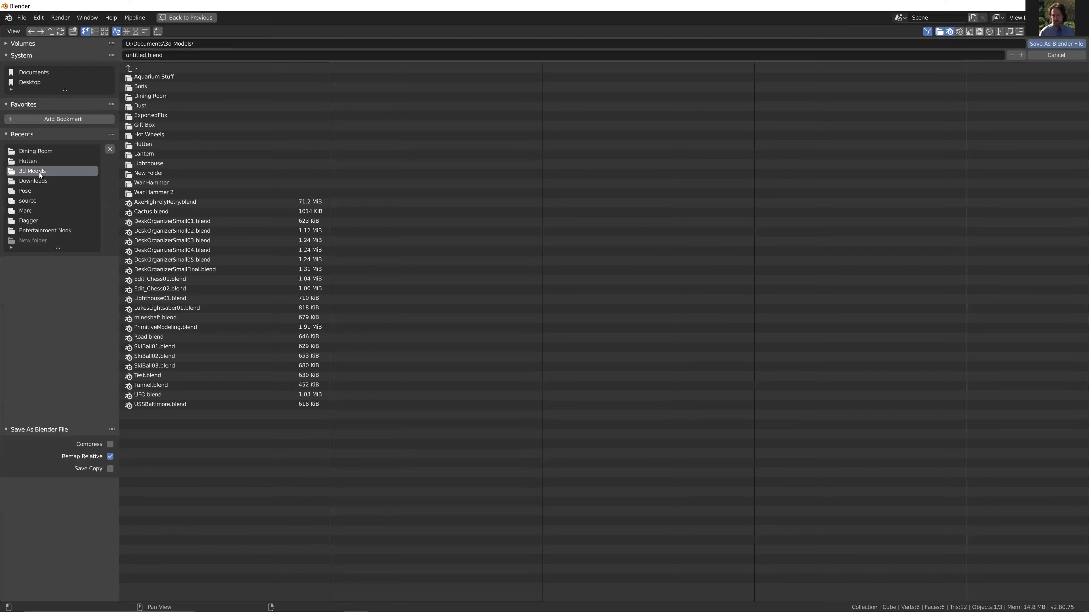
pyautogui.doubleClick(153, 192)
pyautogui.click(144, 55)
pyautogui.write('WarHammer01')
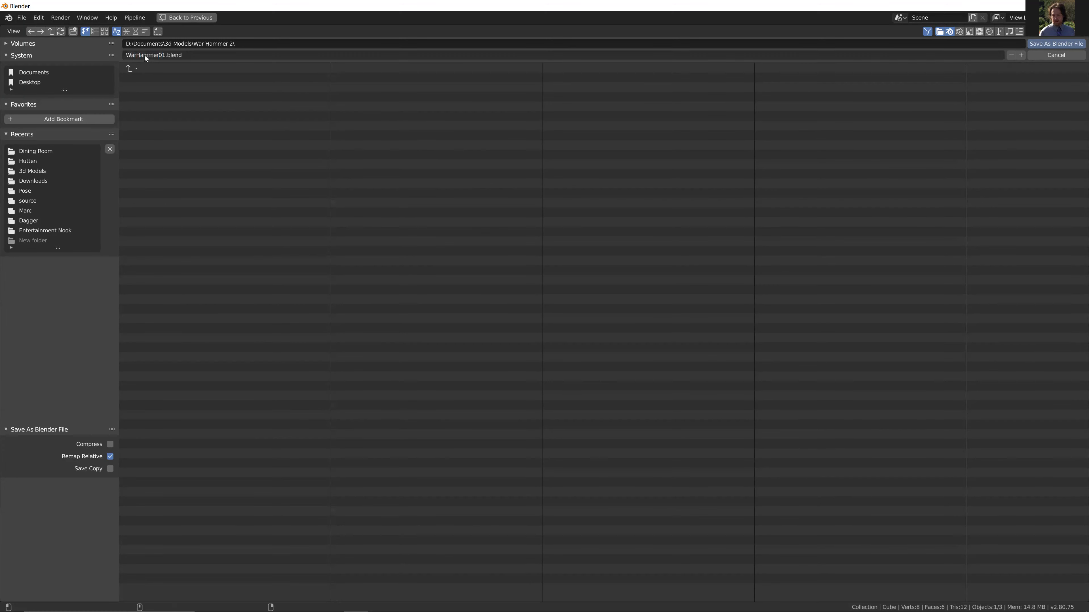
# - Confirm saving WarHammer01.blend, then delete the camera and the light
pyautogui.press('Return')
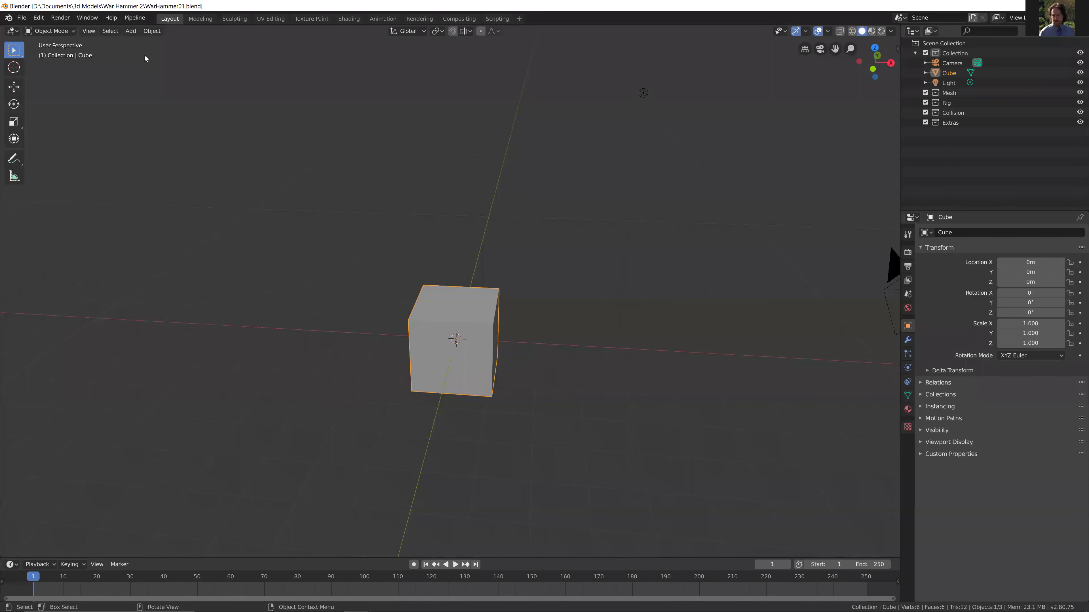
pyautogui.moveTo(551, 263); pyautogui.dragTo(530, 353, button='middle')
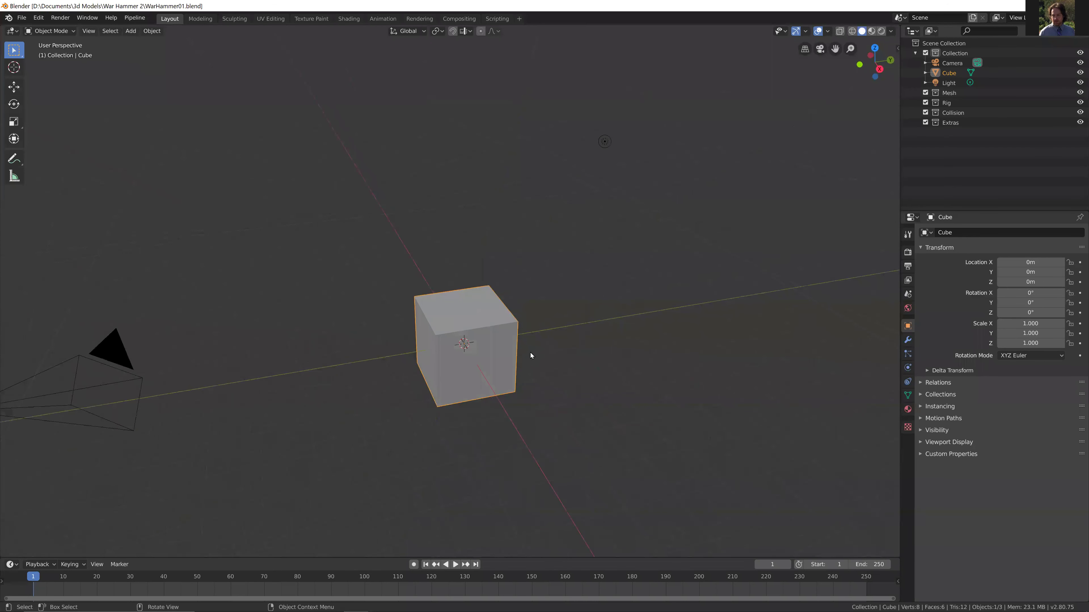
pyautogui.scroll(-5, 538, 348)
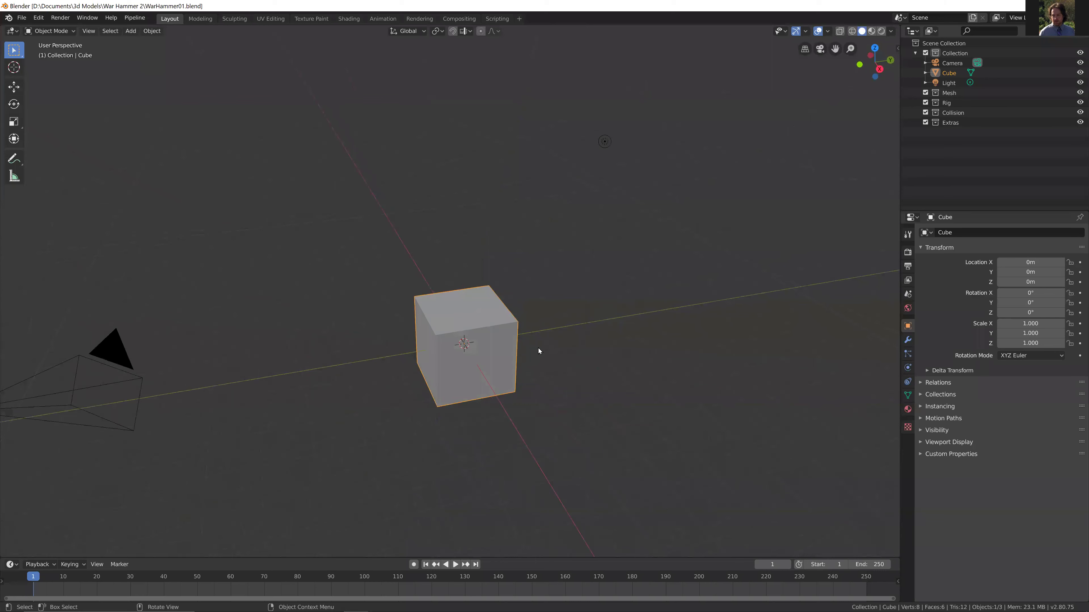
pyautogui.click(528, 362)
pyautogui.click(382, 316)
pyautogui.press('Delete')
pyautogui.click(496, 245)
pyautogui.press('Delete')
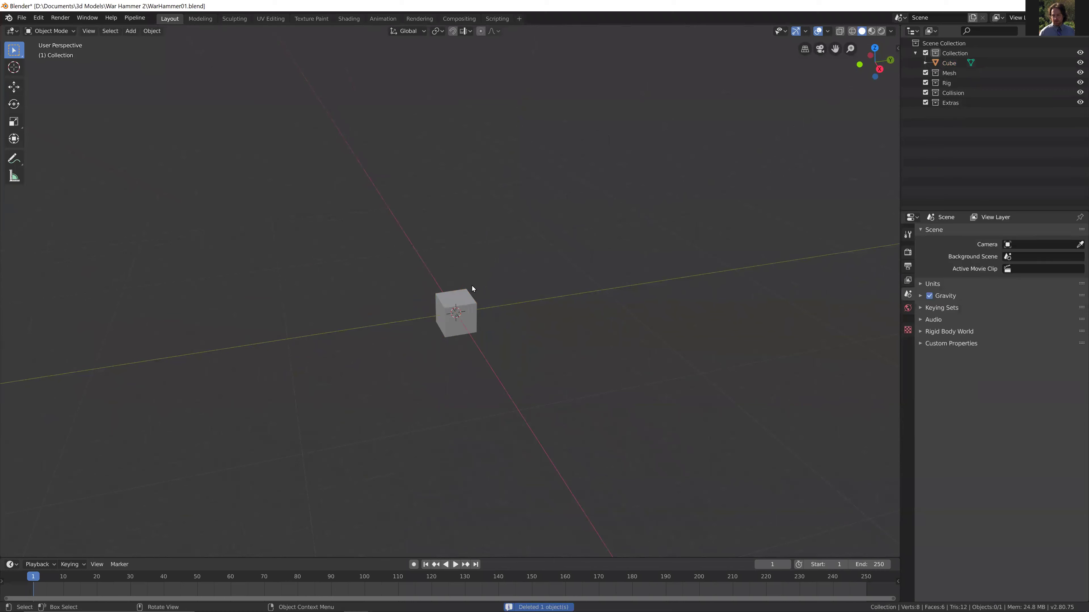
# - Delete the default cube and switch to the right orthographic view
pyautogui.moveTo(530, 317); pyautogui.dragTo(463, 317, button='middle')
pyautogui.click(459, 314)
pyautogui.press('Delete')
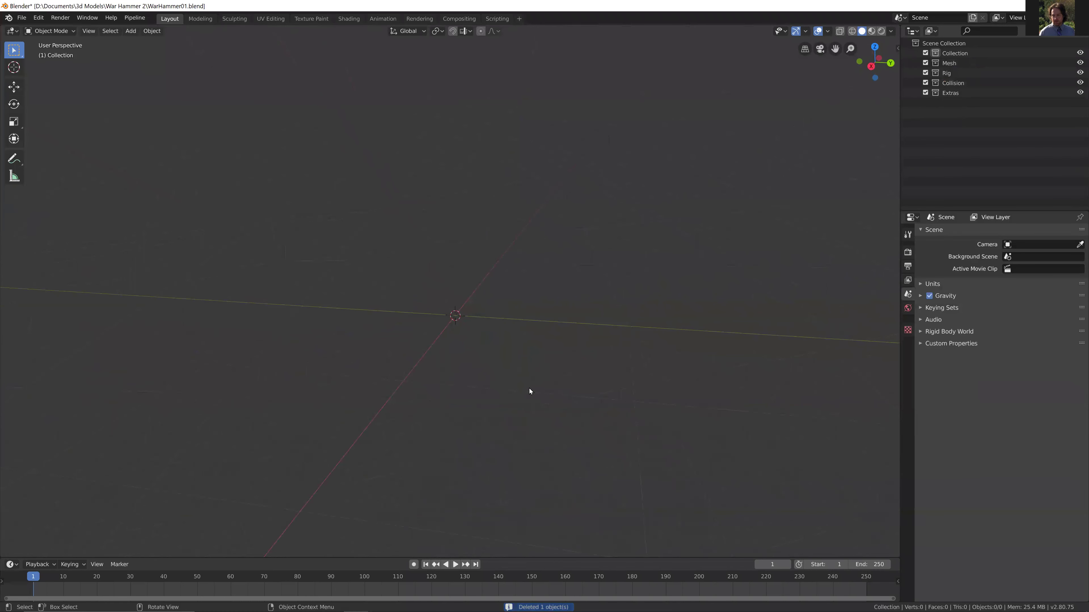
pyautogui.click(870, 66)
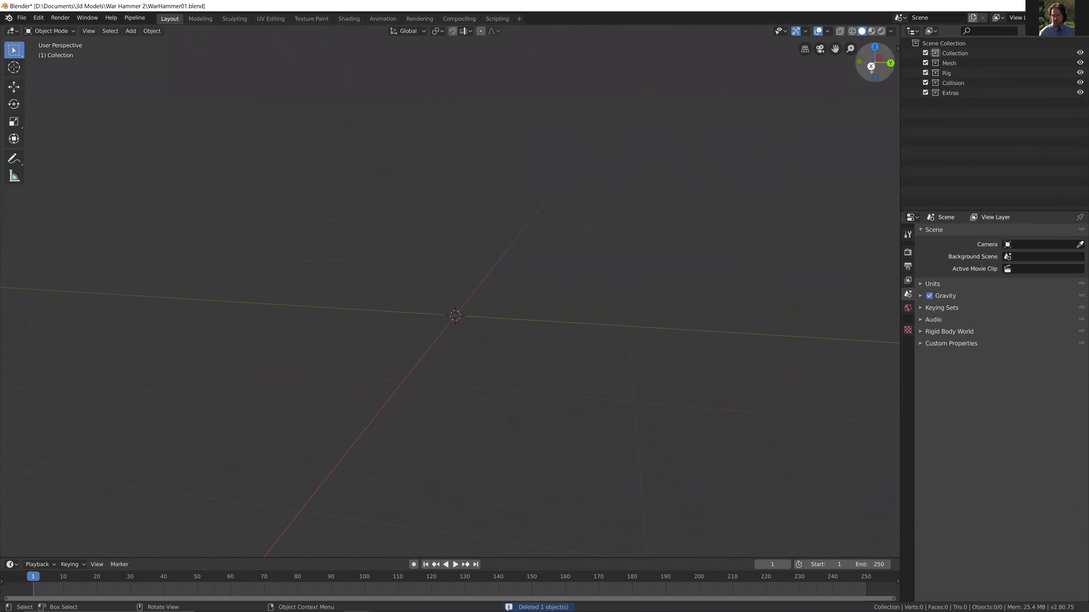
# - Add a background image empty loading War Hammer drawing.jpg from the War Hammer 2 folder
pyautogui.click(133, 35)
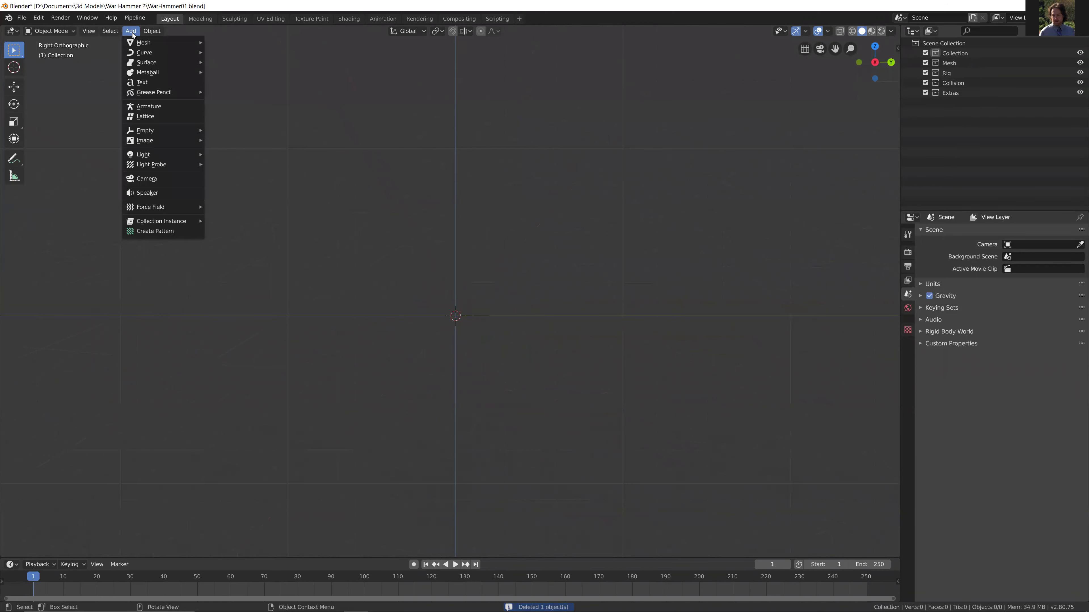
pyautogui.moveTo(148, 143)
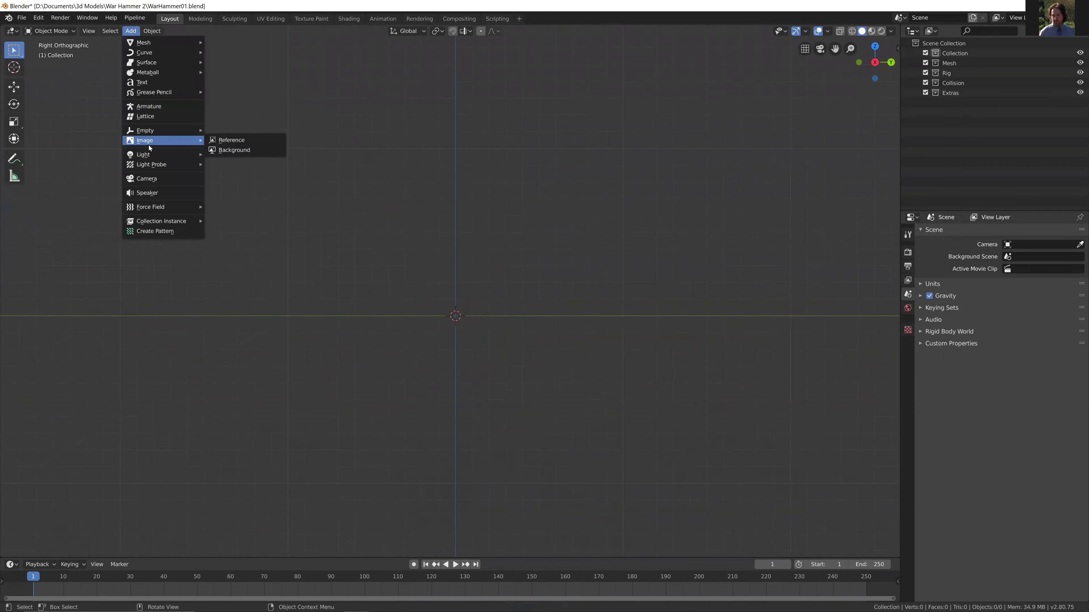
pyautogui.click(247, 152)
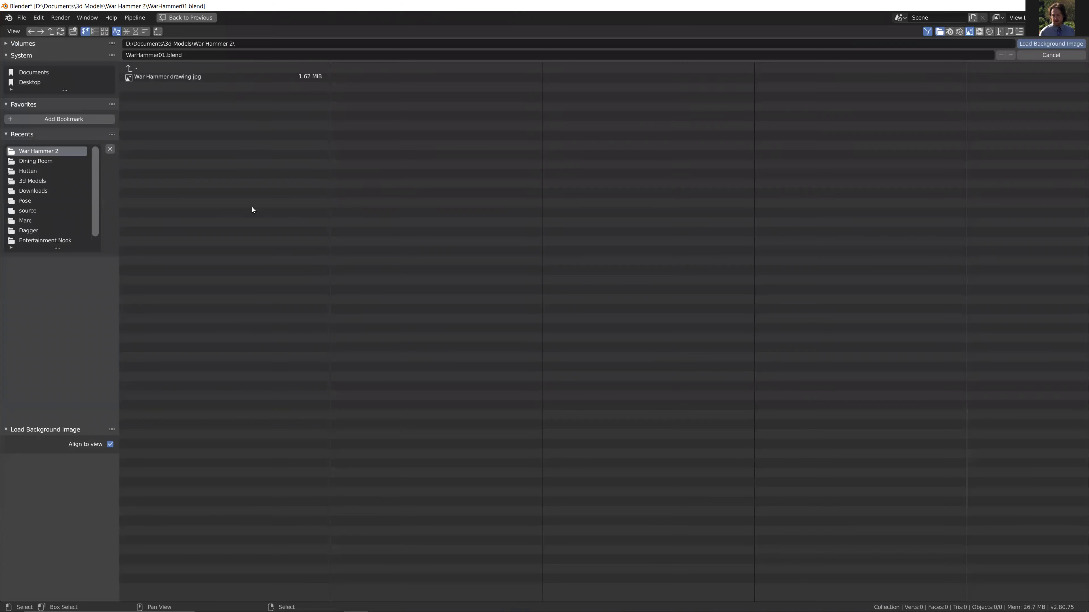
pyautogui.click(178, 43)
pyautogui.press('Return')
pyautogui.click(174, 77)
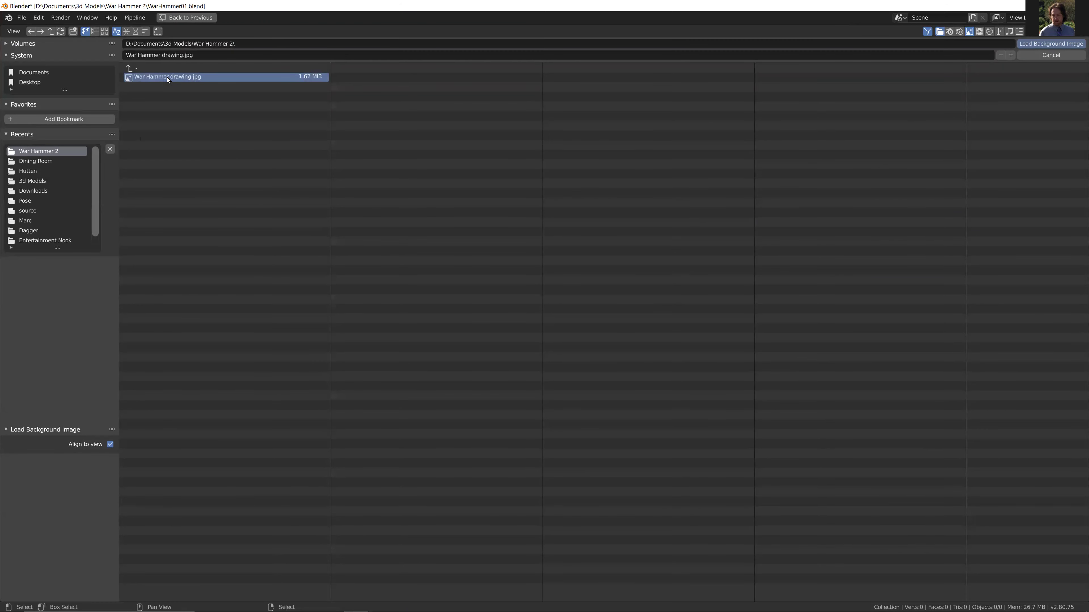
pyautogui.click(1038, 46)
# - Set the reference image's Y rotation to 90° in the transform panel
pyautogui.scroll(5, 476, 387)
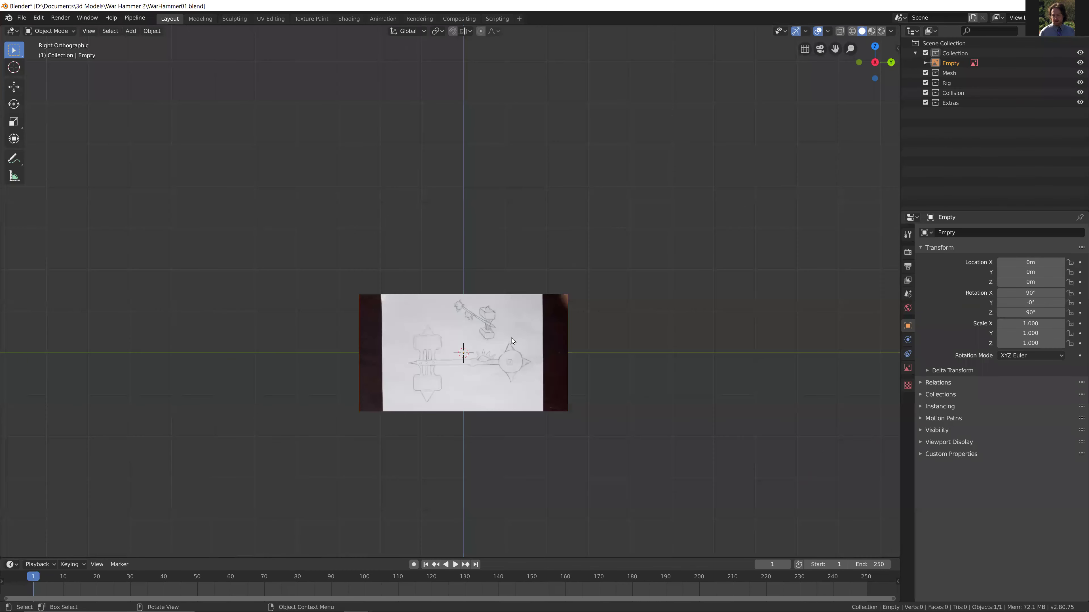
pyautogui.moveTo(1030, 302); pyautogui.dragTo(1073, 303)
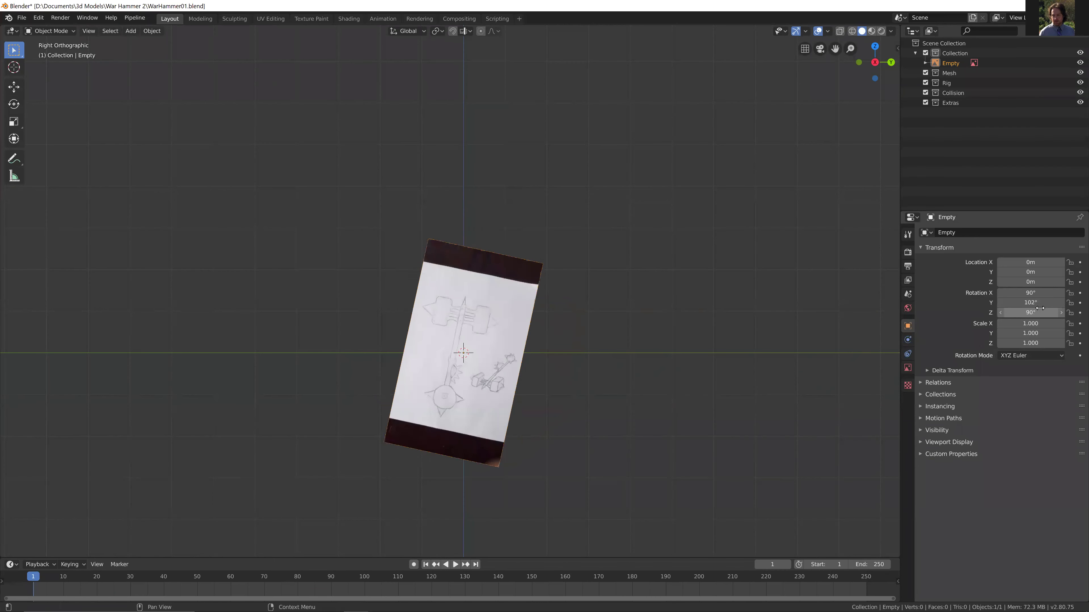
pyautogui.moveTo(888, 46); pyautogui.dragTo(788, 47)
pyautogui.doubleClick(821, 120)
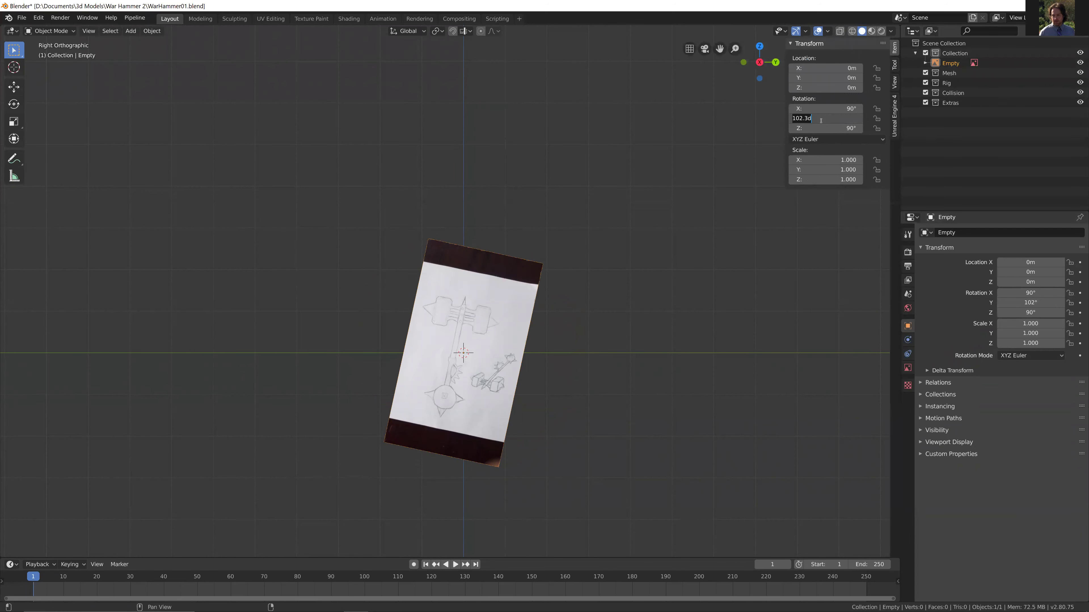
pyautogui.write('90')
pyautogui.press('Return')
pyautogui.moveTo(876, 159)
pyautogui.mouseDown()
pyautogui.moveTo(877, 181)
pyautogui.moveTo(841, 158)
pyautogui.moveTo(879, 162)
pyautogui.mouseUp()
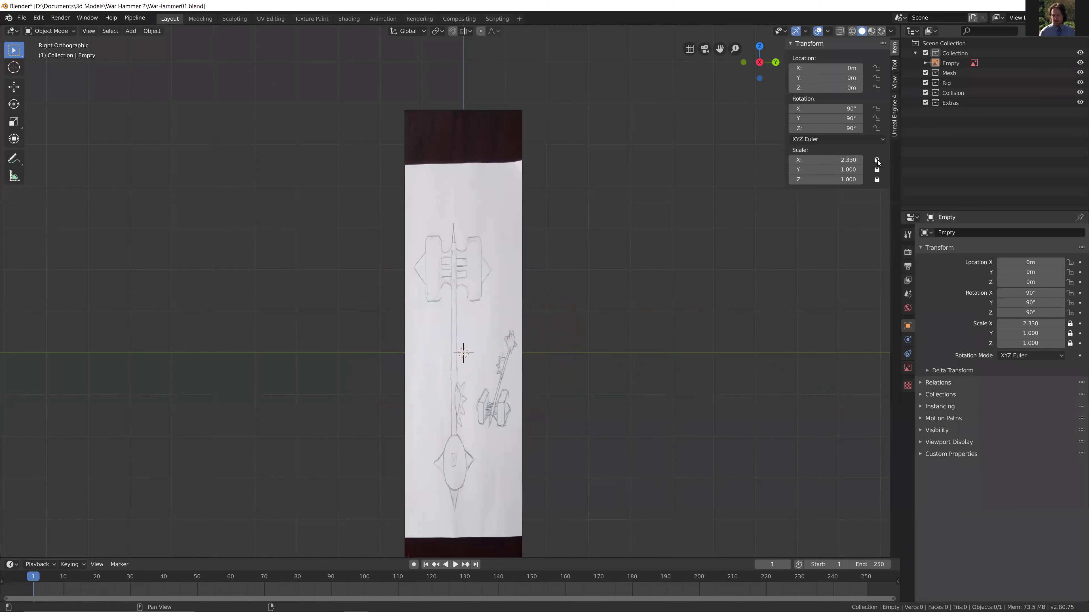
pyautogui.hotkey('ctrl', 'z')
pyautogui.moveTo(879, 162); pyautogui.dragTo(876, 180)
# - Scale the reference image to 4.222, then reposition and straighten it in the view
pyautogui.click(491, 340)
pyautogui.press('s')
pyautogui.click(569, 277)
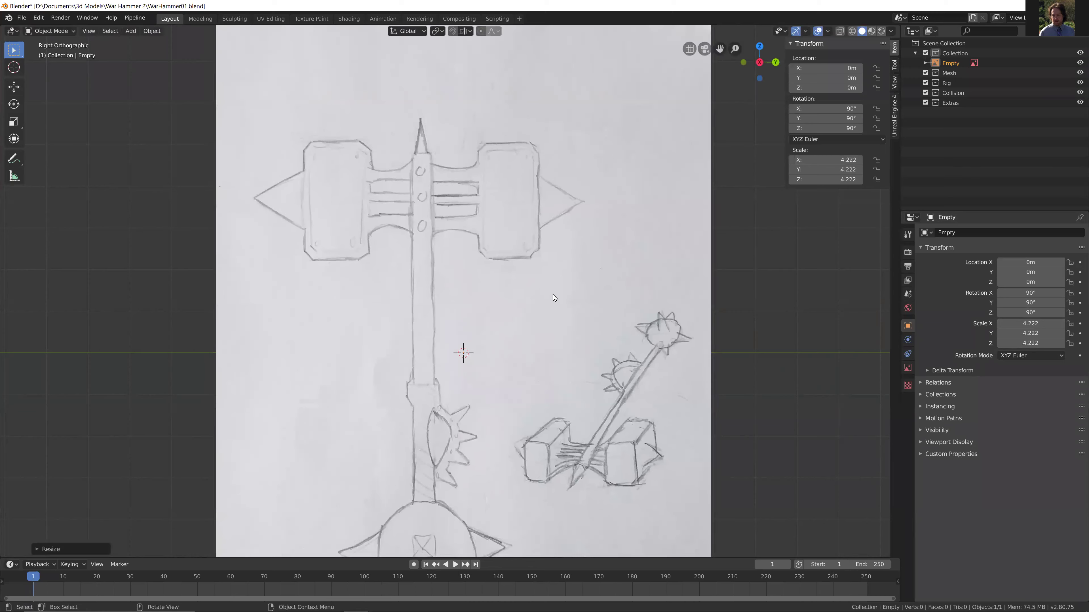
pyautogui.scroll(-6, 543, 306)
pyautogui.press('g')
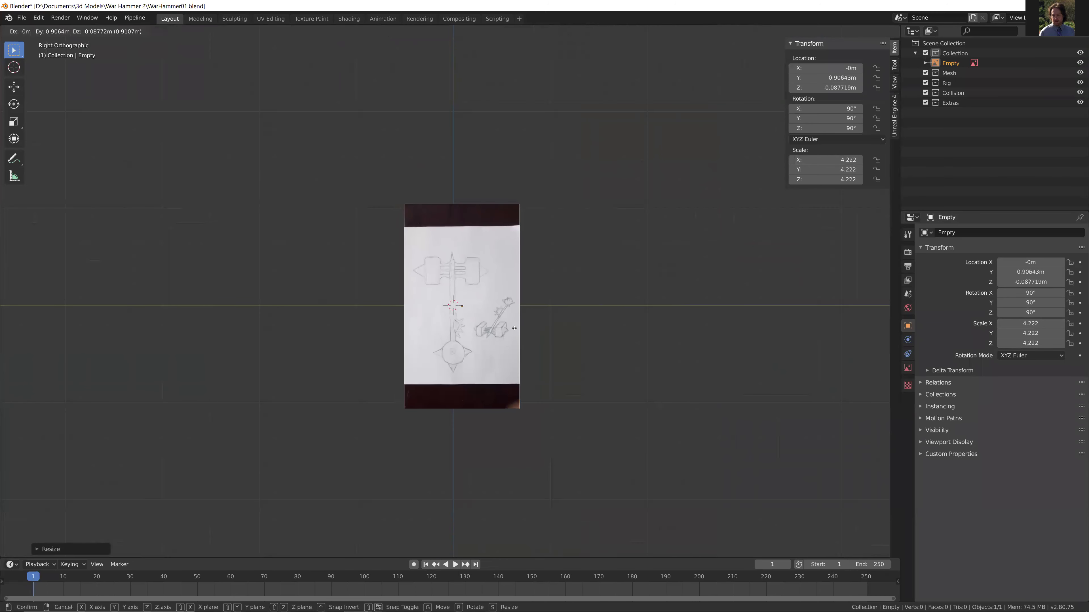
pyautogui.click(515, 332)
pyautogui.press('r')
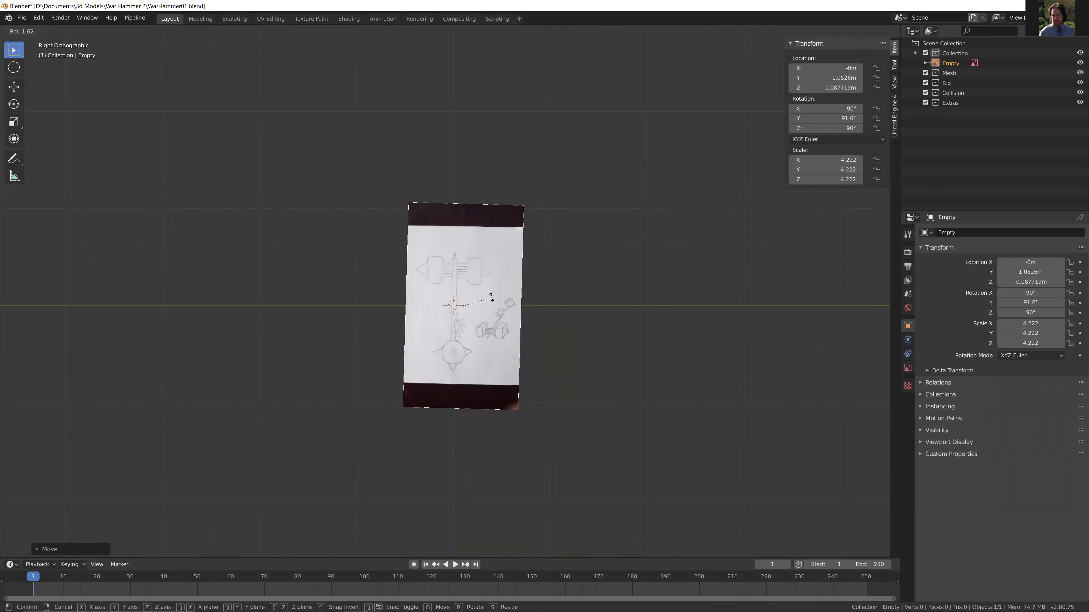
pyautogui.click(492, 301)
pyautogui.press('g')
pyautogui.click(491, 308)
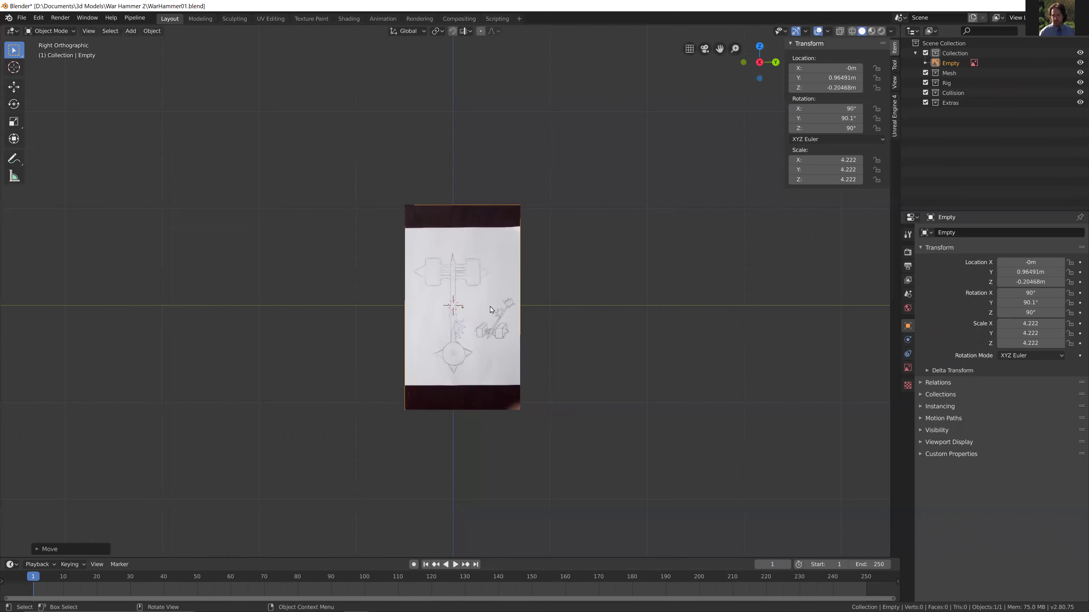
# - Rotate the reference slightly to 90.3° on Y and deselect it
pyautogui.press('z')
pyautogui.scroll(4, 531, 309)
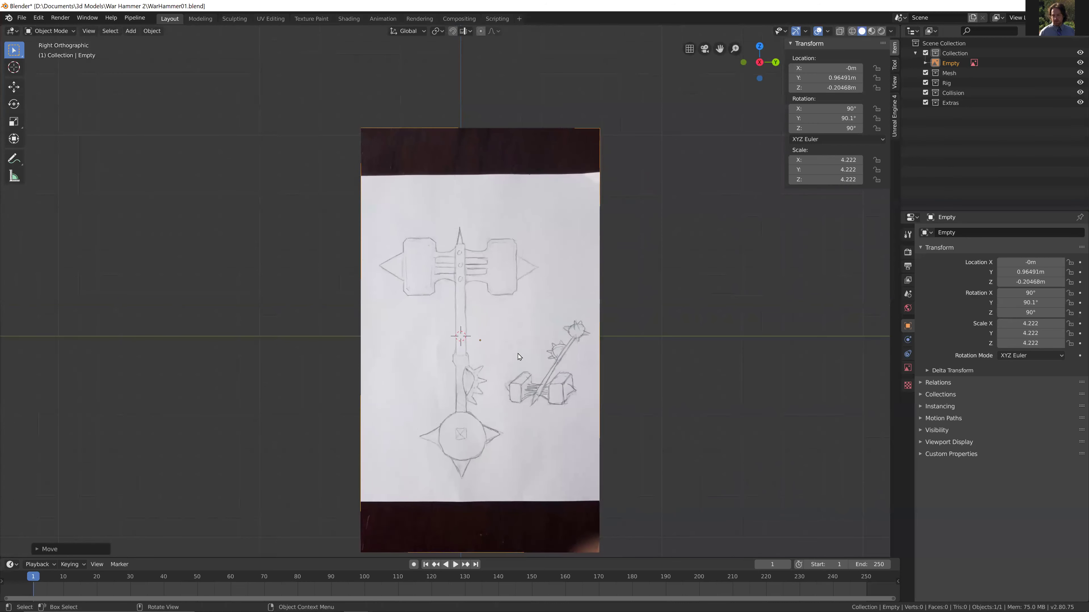
pyautogui.press('r')
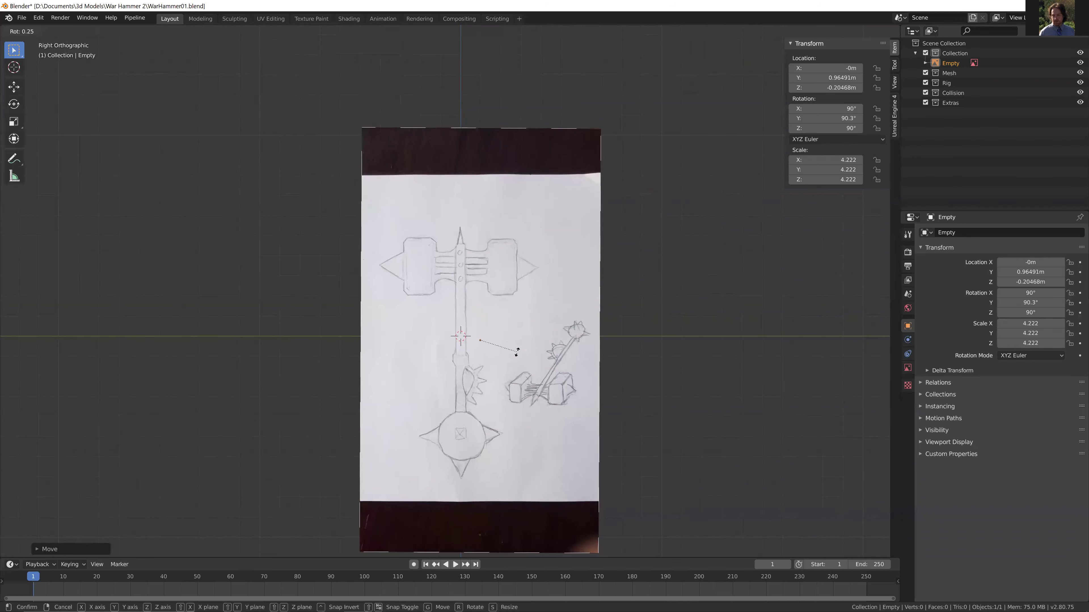
pyautogui.click(517, 365)
pyautogui.keyDown('shift'); pyautogui.moveTo(636, 346); pyautogui.dragTo(643, 338, button='middle'); pyautogui.keyUp('shift')
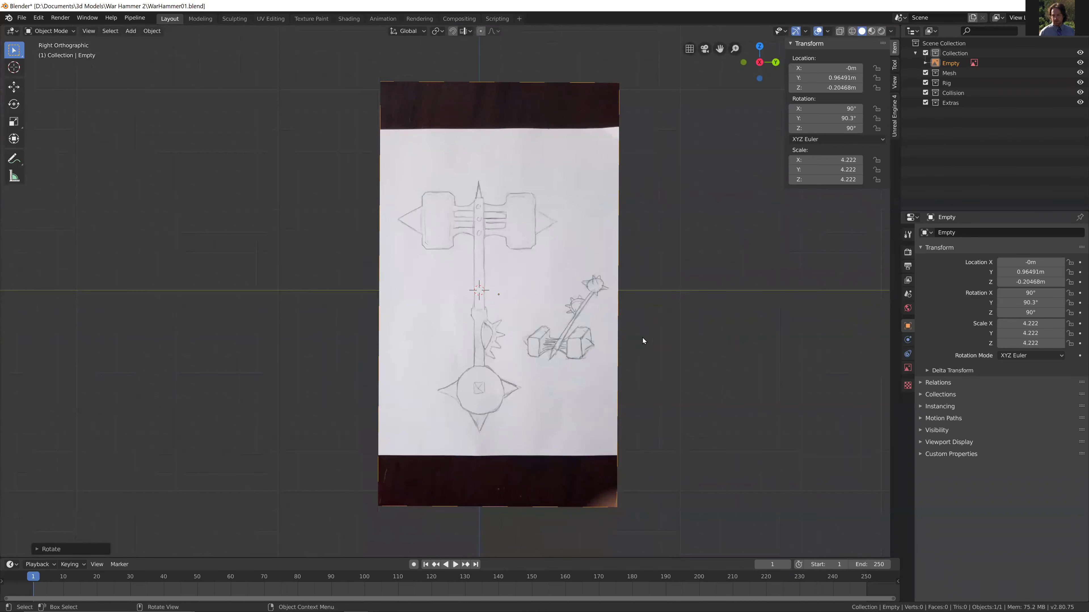
pyautogui.click(699, 323)
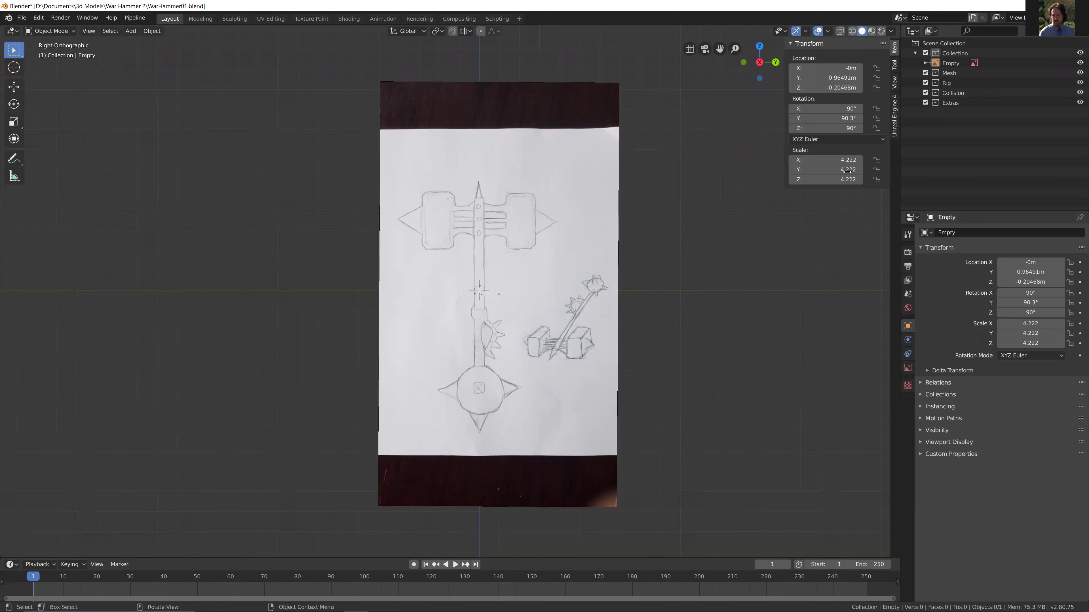
# - Add a UV sphere with 16 segments and 8 rings
pyautogui.click(131, 31)
pyautogui.moveTo(143, 42)
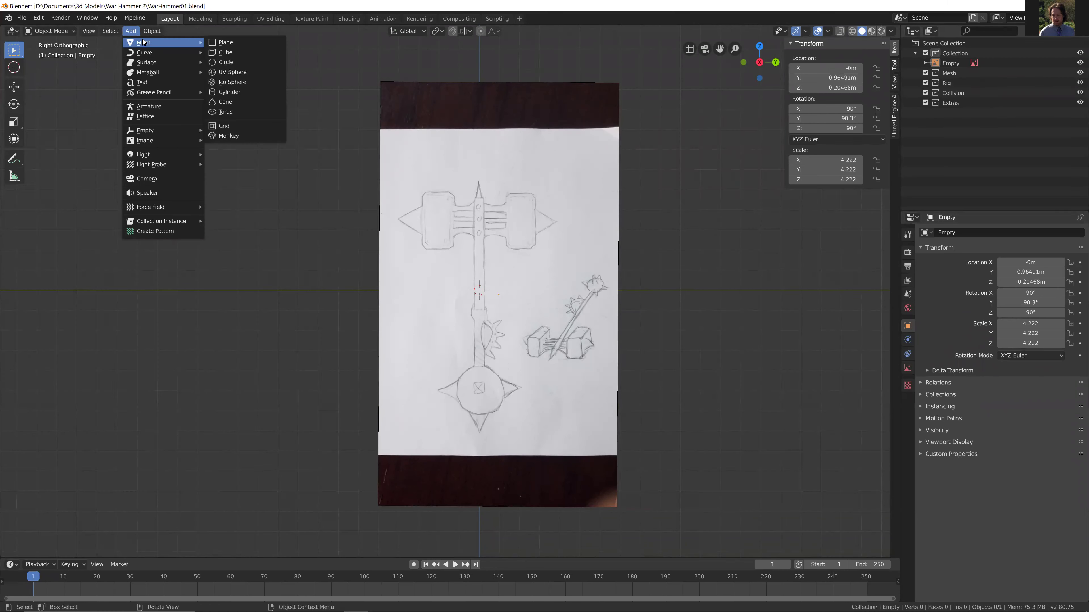
pyautogui.click(259, 73)
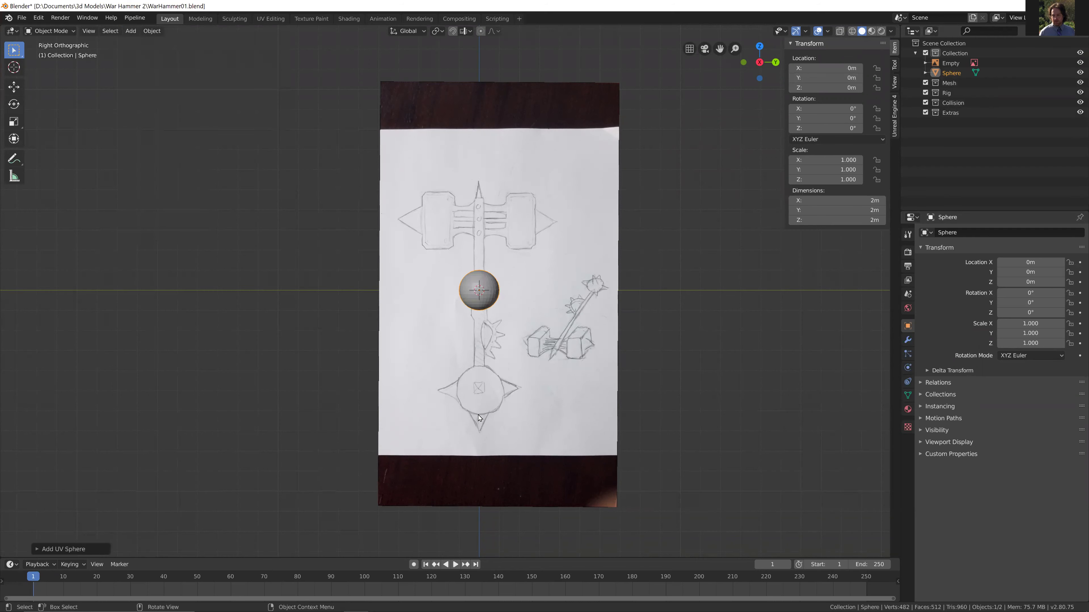
pyautogui.scroll(7, 478, 435)
pyautogui.scroll(-2, 533, 297)
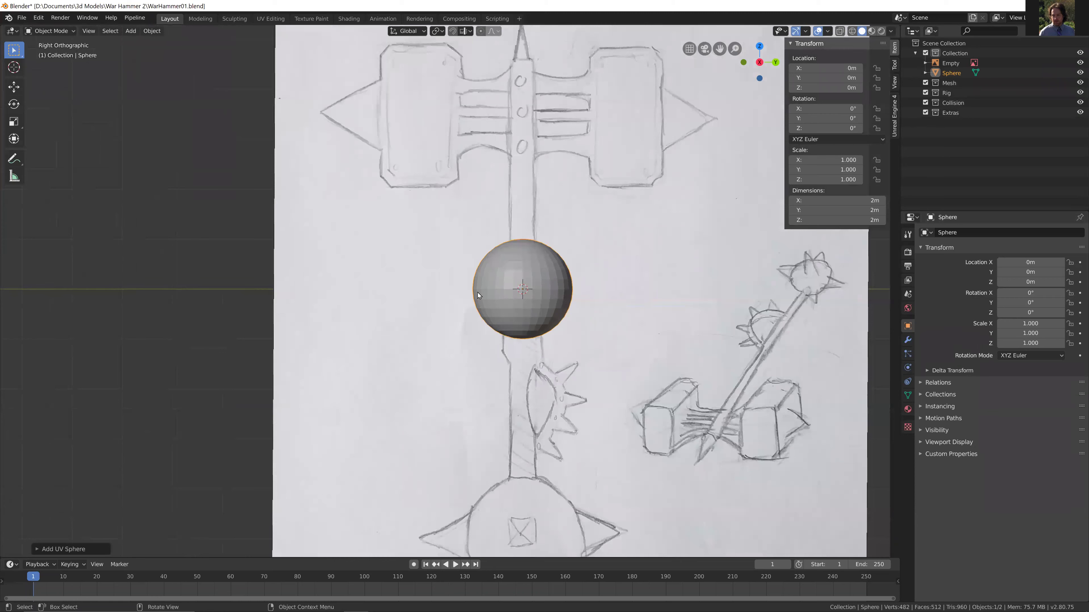
pyautogui.click(40, 549)
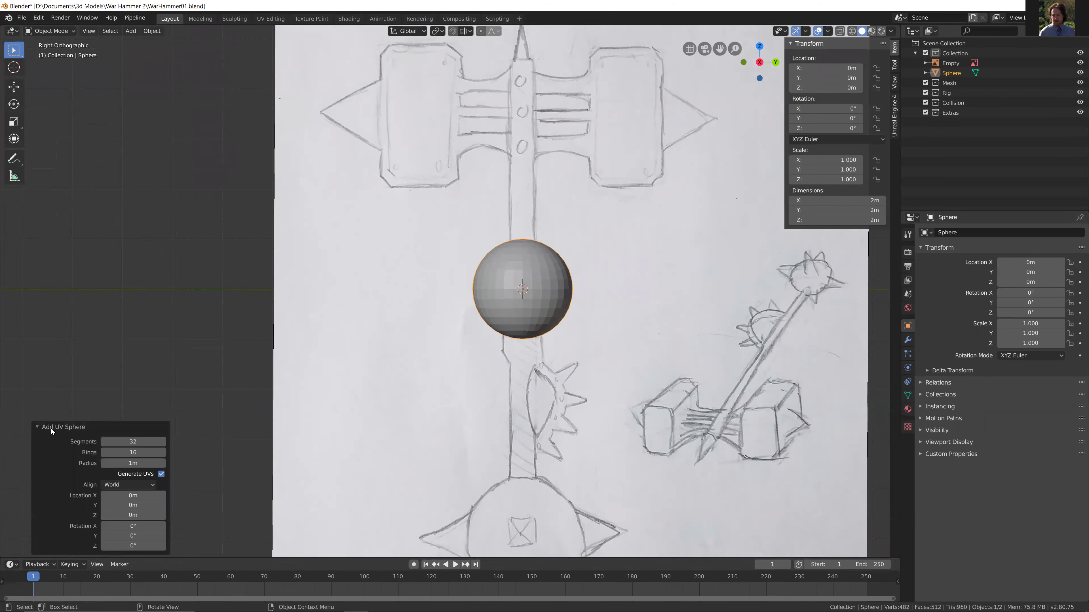
pyautogui.click(137, 443)
pyautogui.write('16')
pyautogui.press('Return')
pyautogui.click(141, 452)
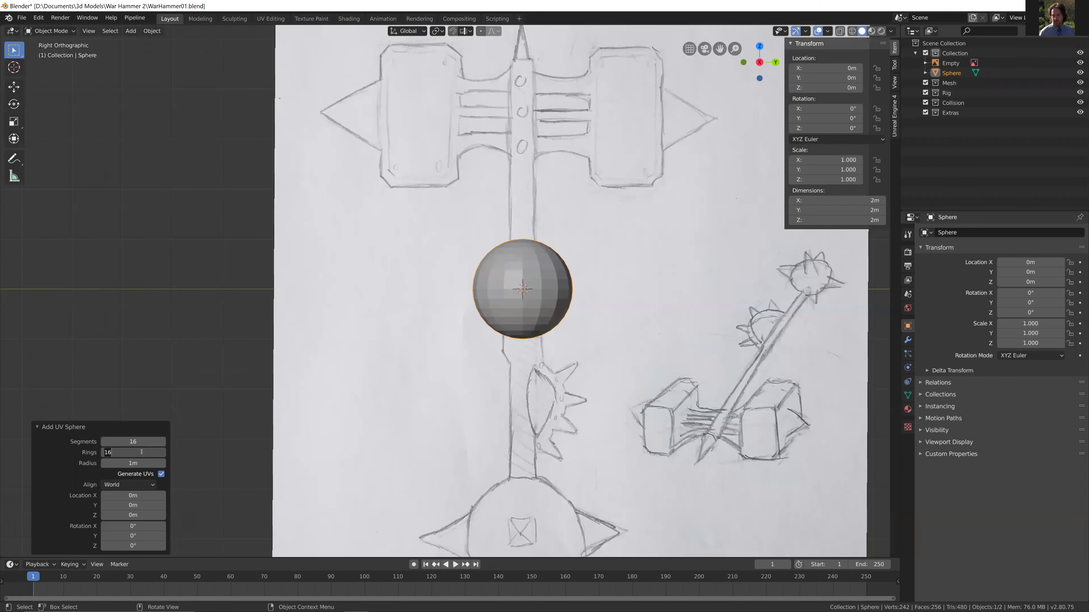
pyautogui.press('Return')
# - Lower the sphere onto the sketched pommel at Z -4.97 m and scale it to 1.189
pyautogui.moveTo(583, 379)
pyautogui.keyDown('shift'); pyautogui.mouseDown(button='middle')
pyautogui.moveTo(560, 425)
pyautogui.moveTo(614, 418)
pyautogui.moveTo(604, 456)
pyautogui.moveTo(591, 440)
pyautogui.mouseUp(button='middle'); pyautogui.keyUp('shift')
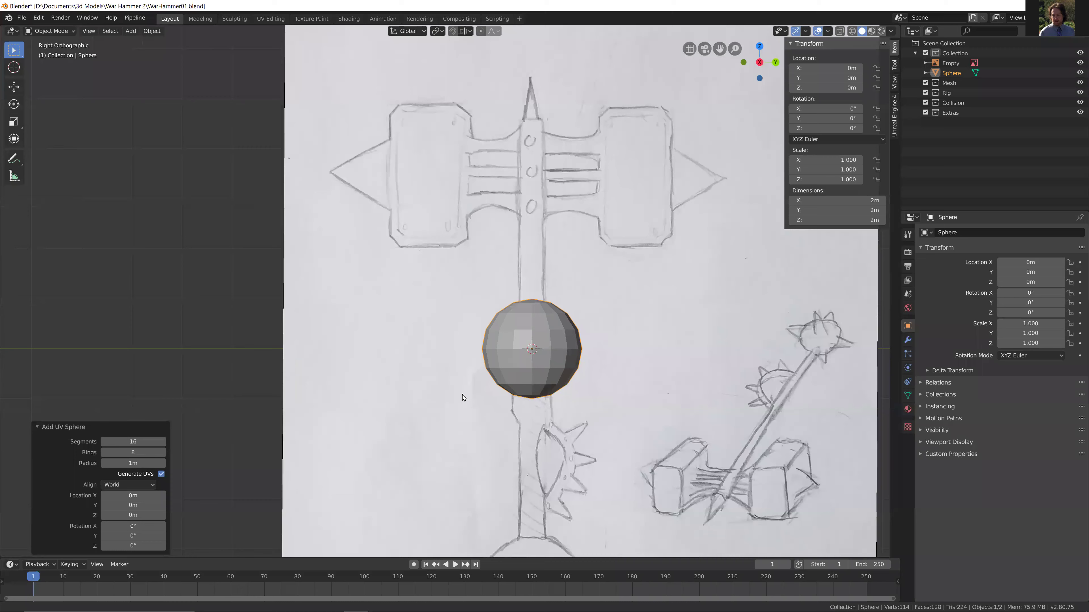
pyautogui.keyDown('shift'); pyautogui.moveTo(113, 448); pyautogui.dragTo(86, 432, button='middle'); pyautogui.keyUp('shift')
pyautogui.keyDown('shift'); pyautogui.moveTo(534, 367); pyautogui.dragTo(525, 300, button='middle'); pyautogui.keyUp('shift')
pyautogui.scroll(3, 527, 412)
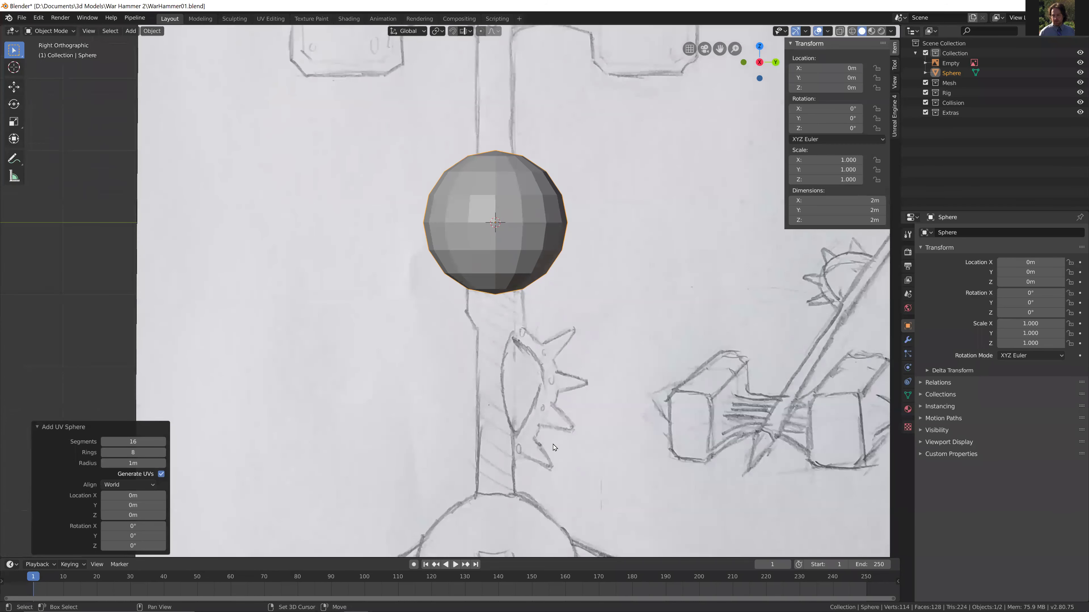
pyautogui.keyDown('shift'); pyautogui.moveTo(560, 450); pyautogui.dragTo(541, 400, button='middle'); pyautogui.keyUp('shift')
pyautogui.scroll(-6, 541, 401)
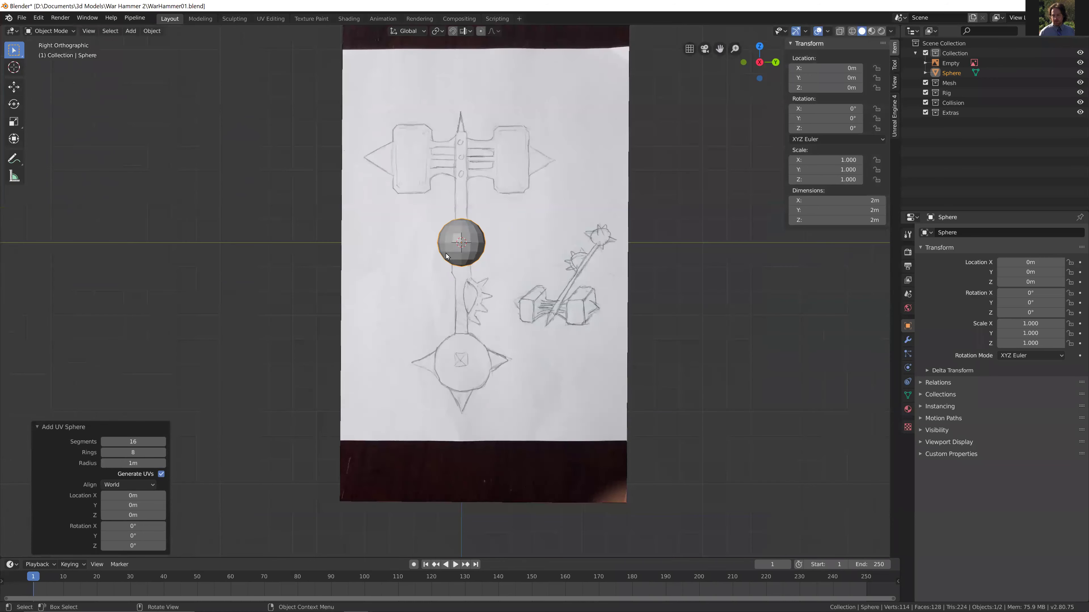
pyautogui.click(14, 86)
pyautogui.moveTo(461, 203); pyautogui.dragTo(462, 322)
pyautogui.press('s')
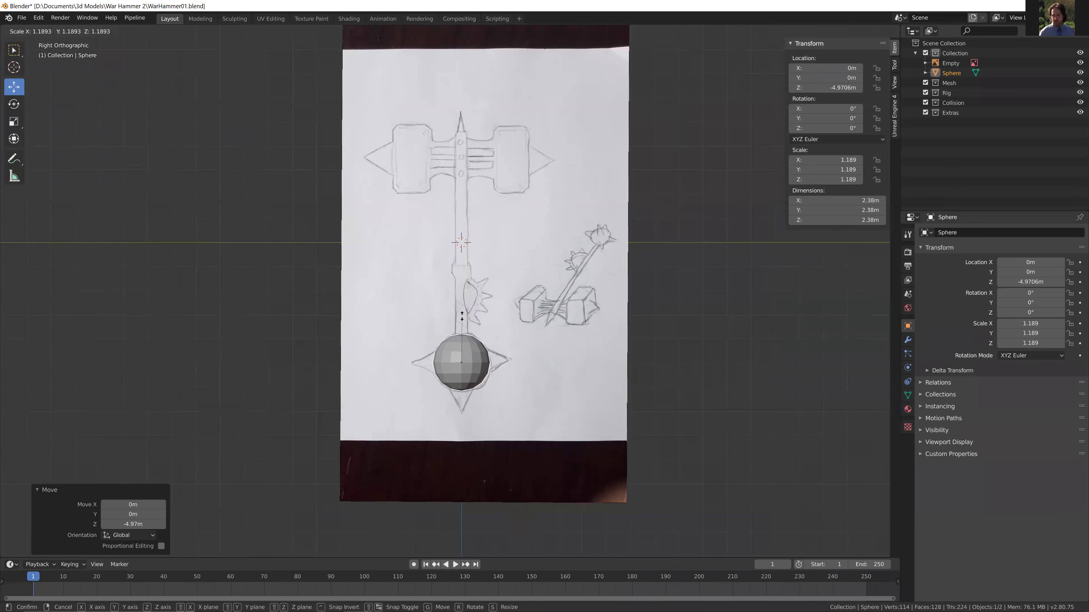
pyautogui.click(461, 317)
# - Centre and zoom the view on the sphere, then orbit around it
pyautogui.keyDown('shift'); pyautogui.moveTo(462, 317); pyautogui.dragTo(522, 276, button='middle'); pyautogui.keyUp('shift')
pyautogui.scroll(5, 523, 276)
pyautogui.moveTo(687, 409)
pyautogui.keyDown('shift'); pyautogui.mouseDown(button='middle')
pyautogui.moveTo(687, 383)
pyautogui.moveTo(649, 419)
pyautogui.moveTo(546, 311)
pyautogui.moveTo(540, 471)
pyautogui.moveTo(592, 246)
pyautogui.moveTo(514, 368)
pyautogui.moveTo(556, 382)
pyautogui.mouseUp(button='middle'); pyautogui.keyUp('shift')
pyautogui.scroll(-1, 540, 471)
pyautogui.scroll(-2, 514, 368)
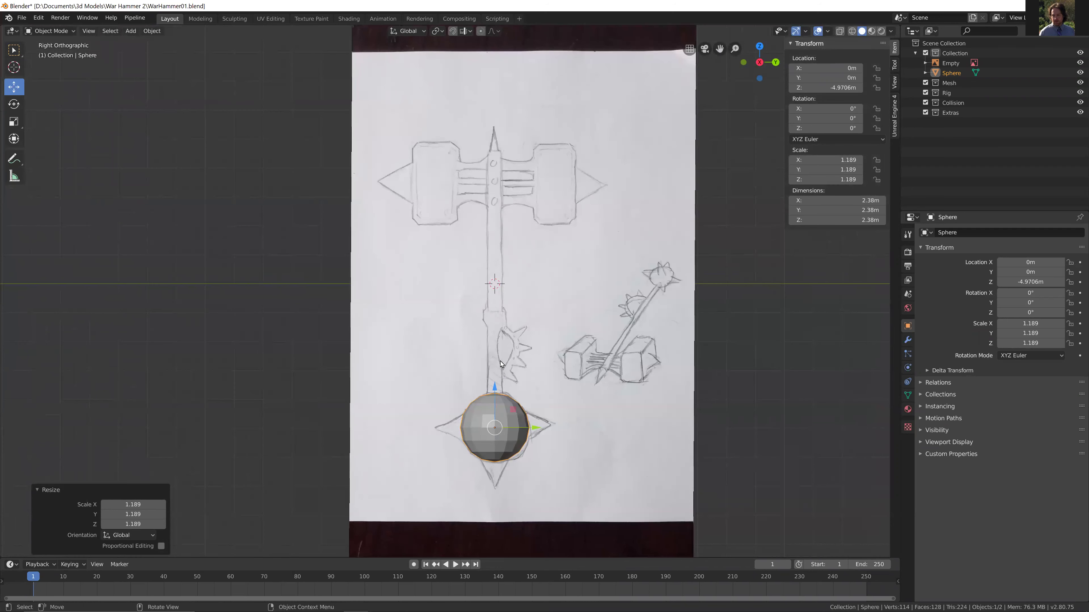
pyautogui.scroll(4, 568, 389)
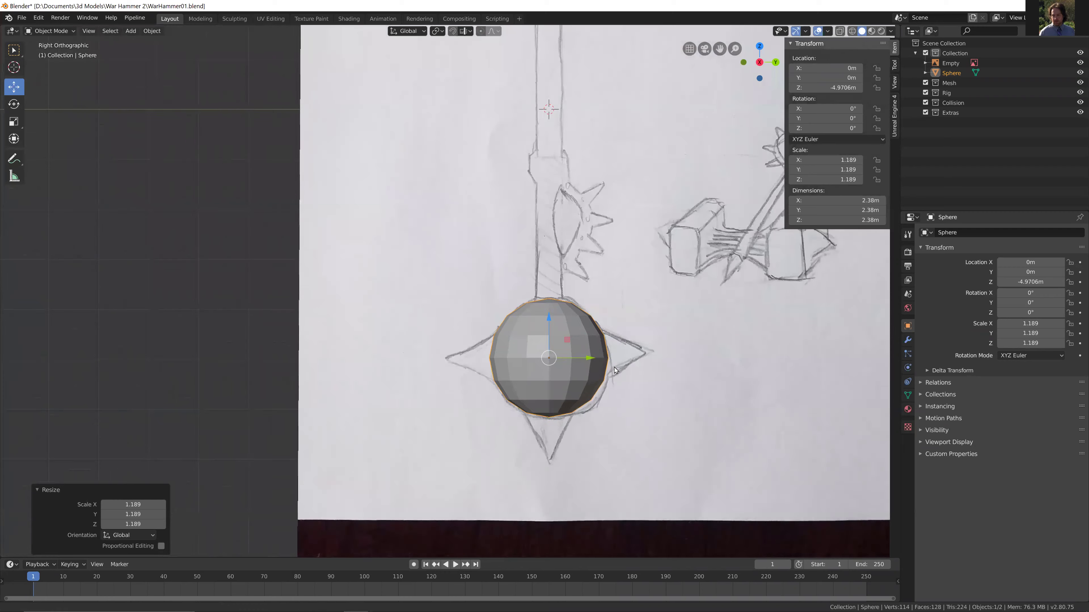
pyautogui.scroll(-2, 604, 404)
pyautogui.keyDown('shift'); pyautogui.moveTo(586, 322); pyautogui.dragTo(588, 370, button='middle'); pyautogui.keyUp('shift')
# - Enter Edit Mode with face select and select the sphere's top cap faces
pyautogui.press('Tab')
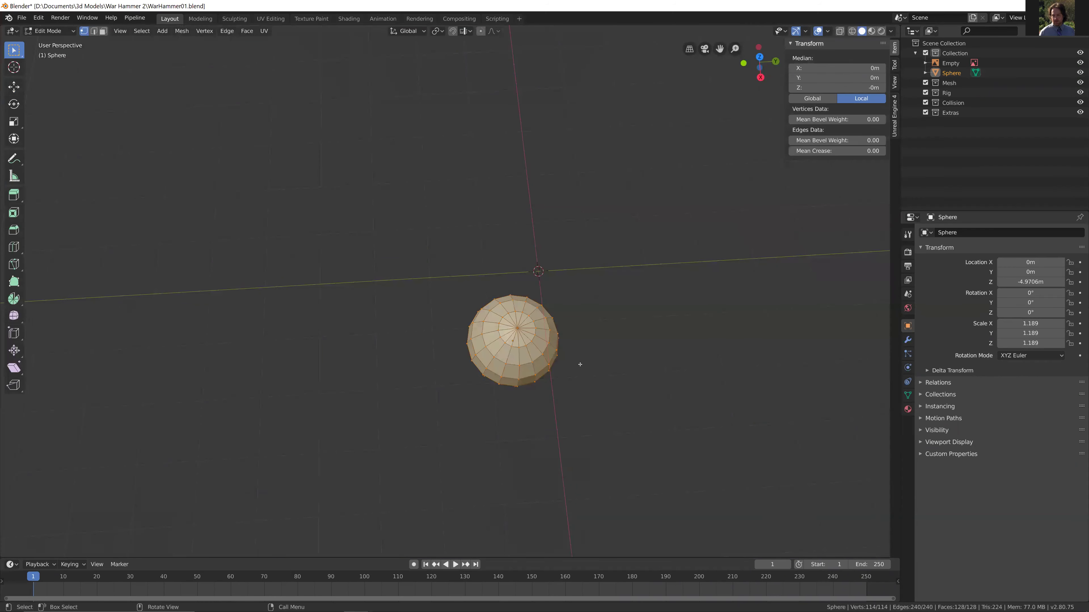
pyautogui.scroll(2, 547, 435)
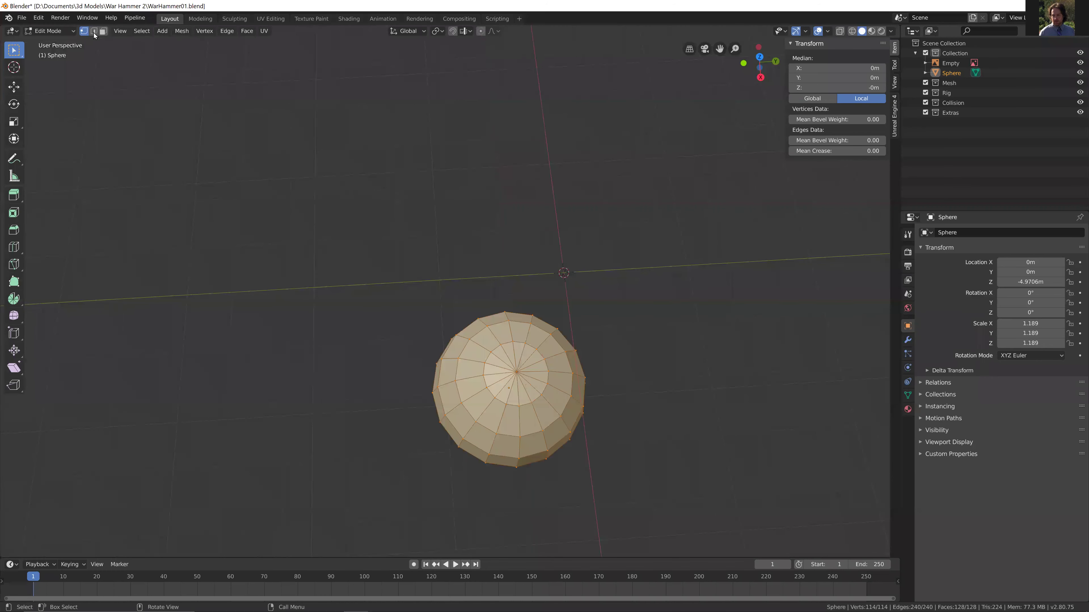
pyautogui.click(103, 31)
pyautogui.hotkey('alt', 'a')
pyautogui.press('c')
pyautogui.moveTo(521, 355)
pyautogui.mouseDown()
pyautogui.moveTo(510, 365)
pyautogui.moveTo(524, 374)
pyautogui.mouseUp()
pyautogui.rightClick(524, 374)
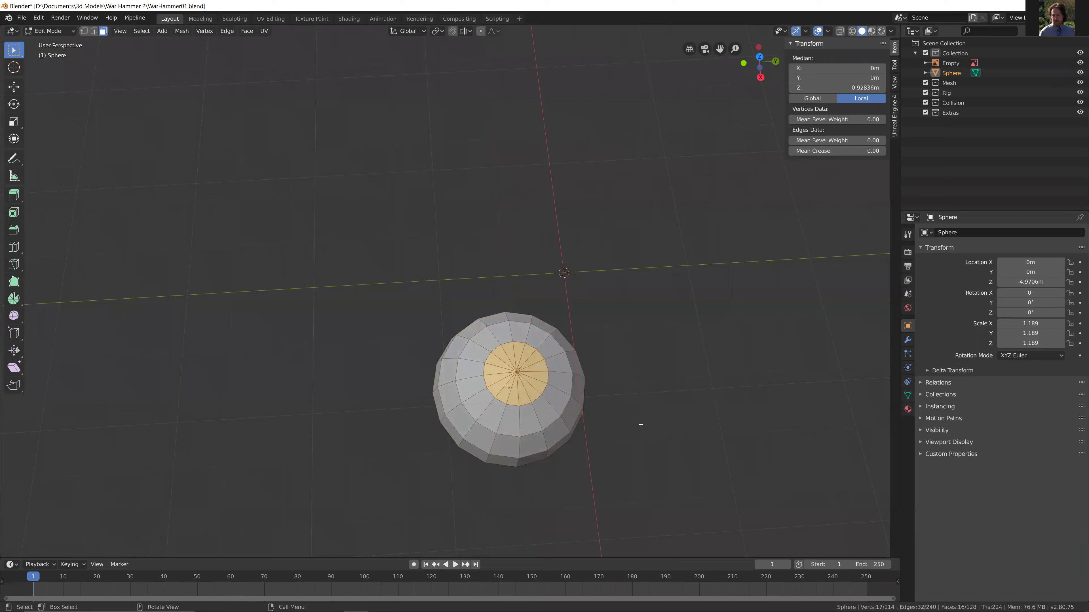
# - Switch to the side view with the reference and undo an overly long test extrusion
pyautogui.moveTo(641, 425); pyautogui.dragTo(661, 397, button='middle')
pyautogui.press('KP_1')
pyautogui.press('KP_3')
pyautogui.scroll(-4, 552, 372)
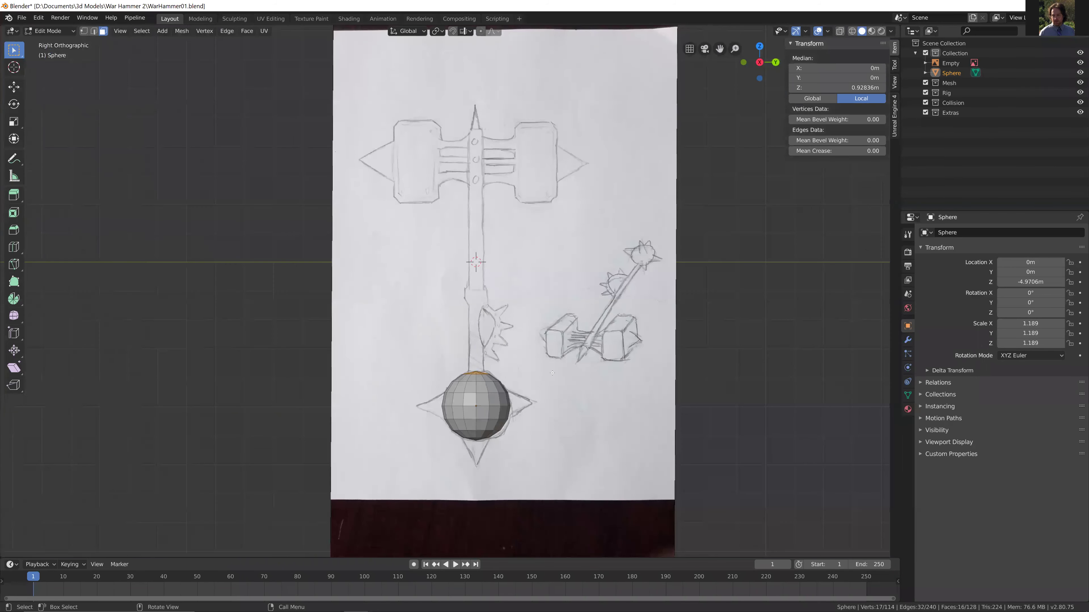
pyautogui.scroll(-2, 552, 373)
pyautogui.scroll(1, 557, 300)
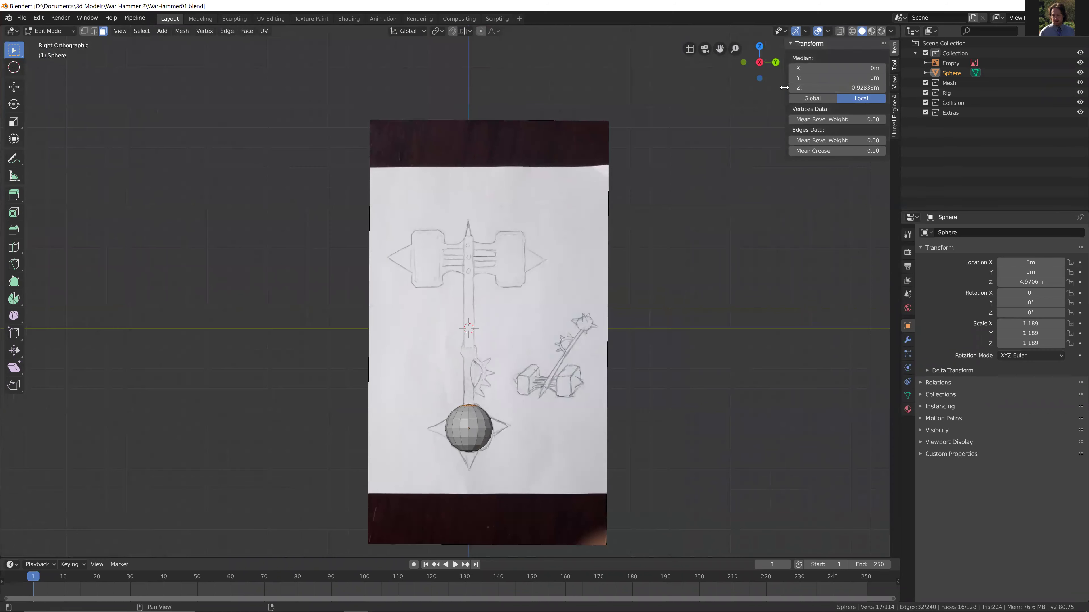
pyautogui.moveTo(784, 88); pyautogui.dragTo(862, 88)
pyautogui.press('e')
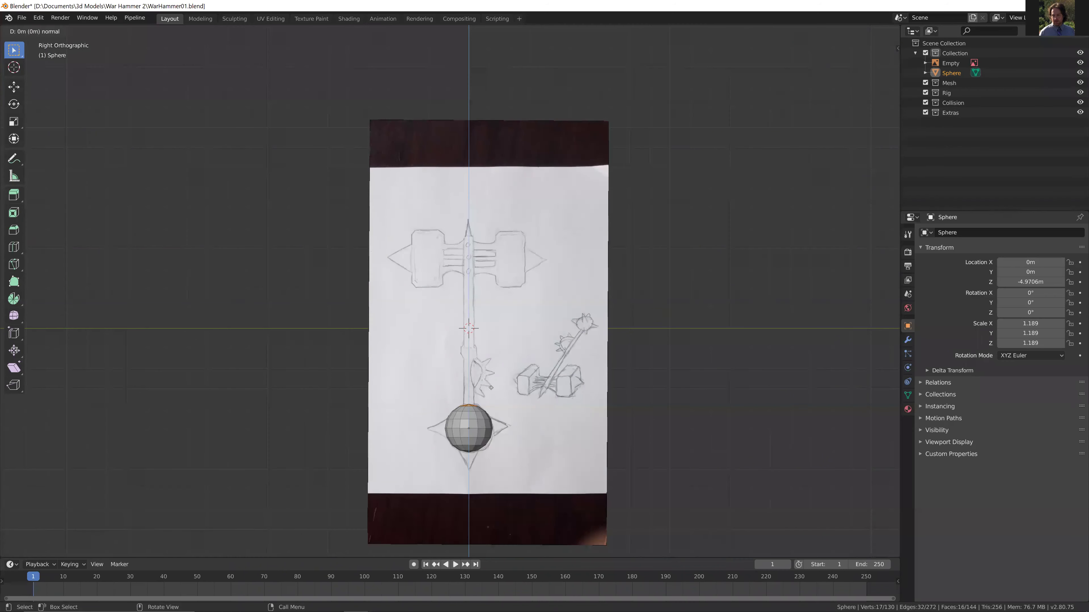
pyautogui.click(488, 234)
pyautogui.hotkey('ctrl', 'z')
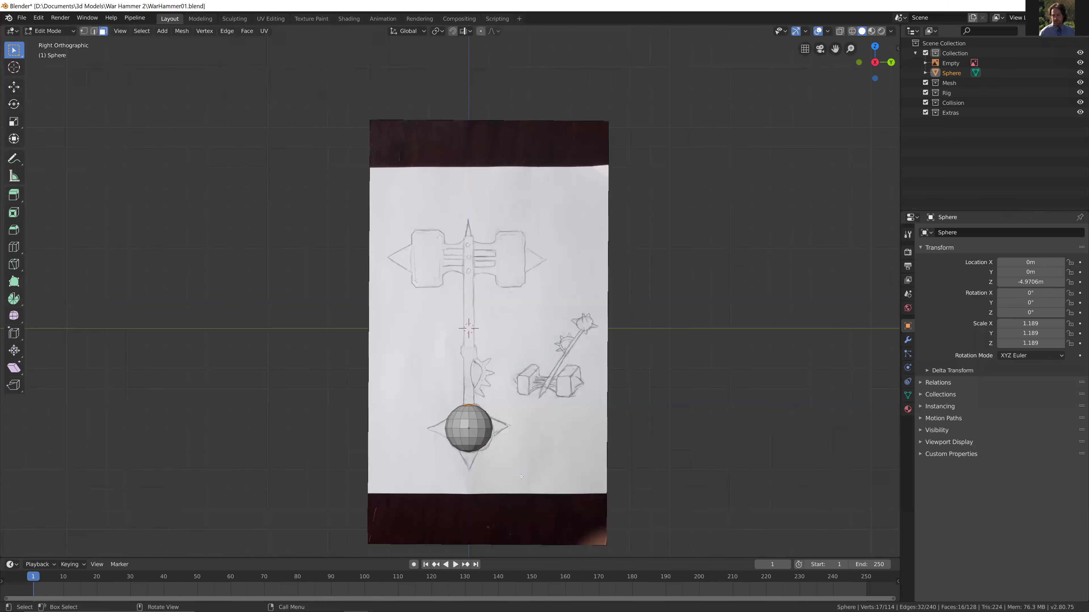
pyautogui.scroll(3, 574, 499)
pyautogui.keyDown('shift'); pyautogui.moveTo(574, 499); pyautogui.dragTo(551, 400, button='middle'); pyautogui.keyUp('shift')
pyautogui.scroll(5, 547, 413)
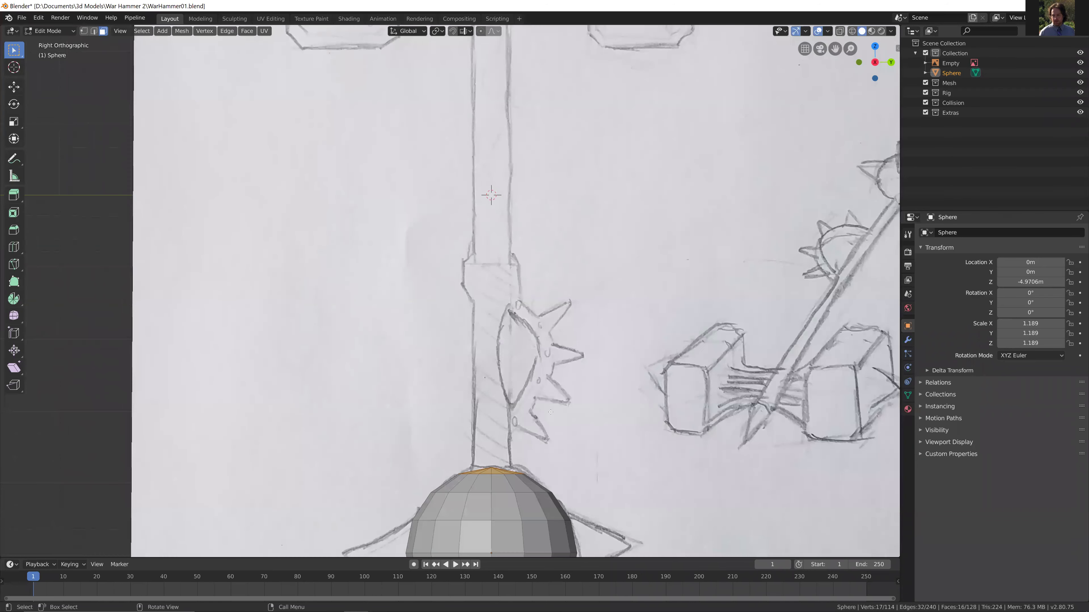
# - Resize the top cap, then extrude, narrow and raise a collar fitting the handle
pyautogui.press('s')
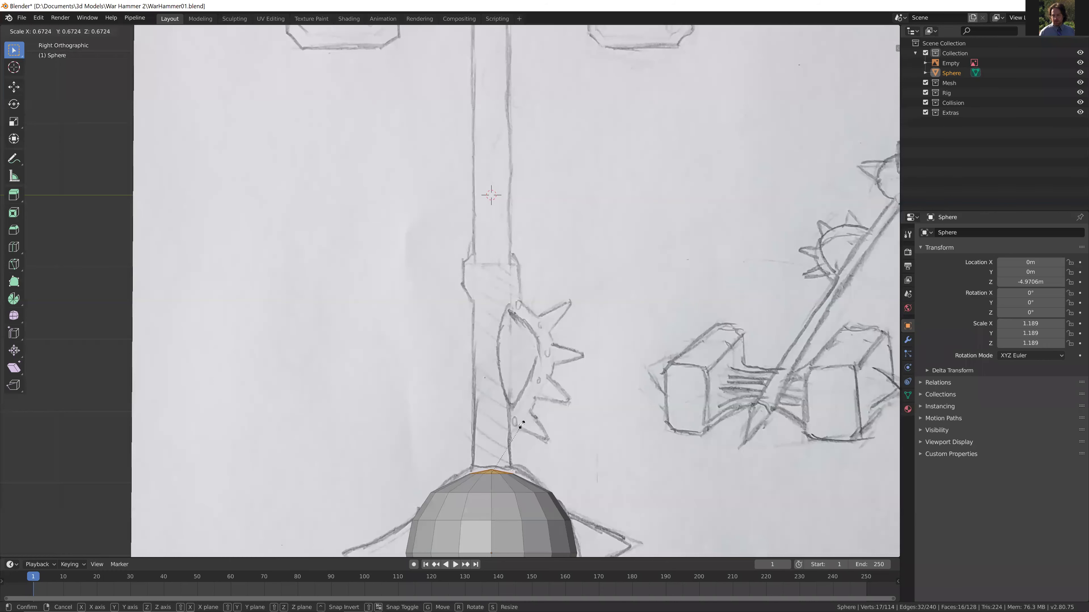
pyautogui.click(545, 410)
pyautogui.press('e')
pyautogui.press('s')
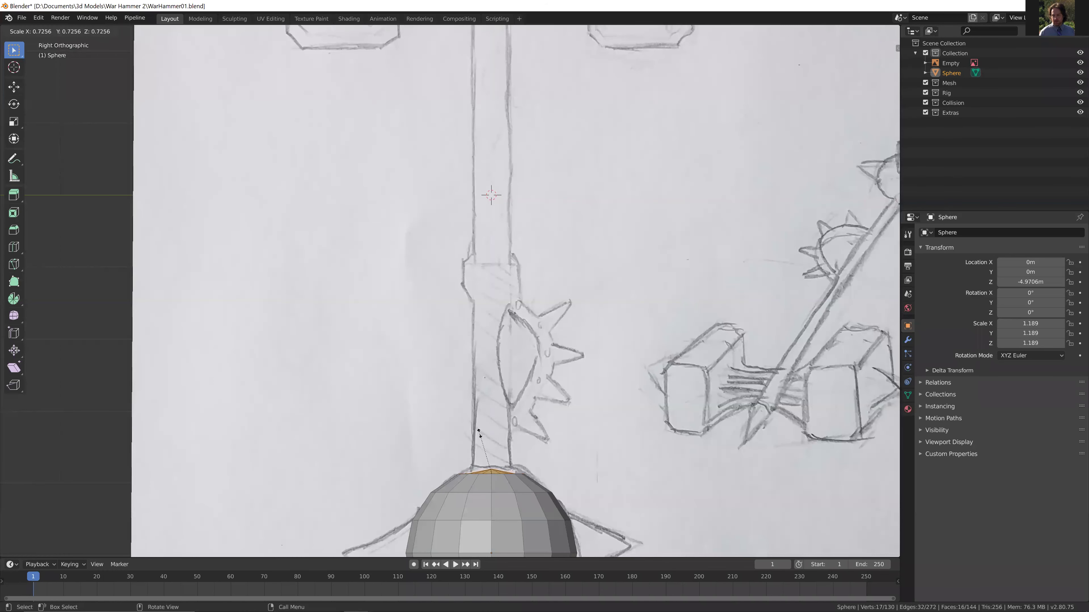
pyautogui.click(488, 454)
pyautogui.press('g')
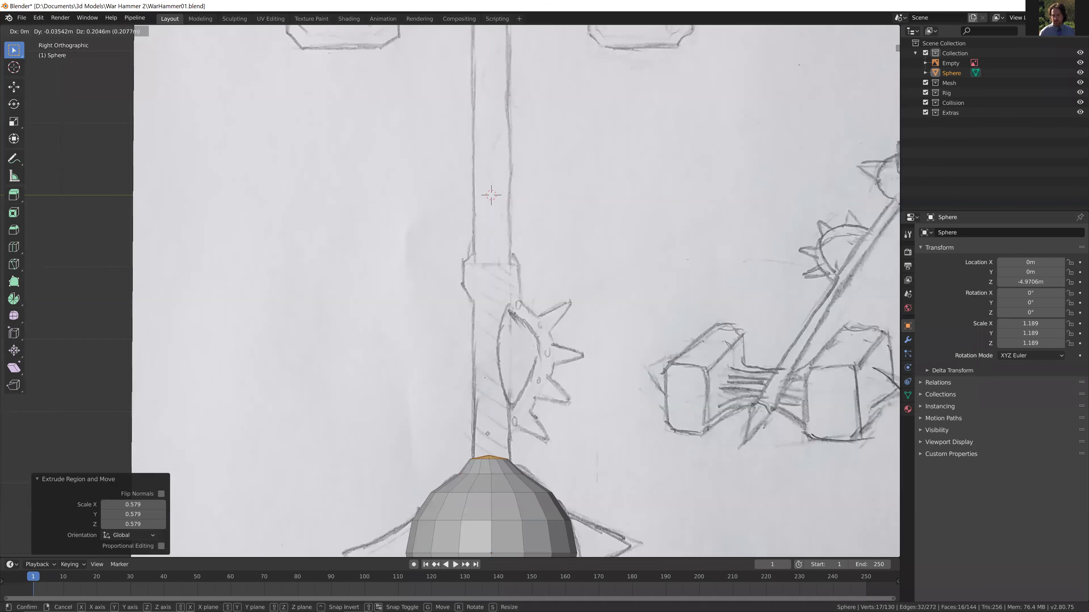
pyautogui.press('z')
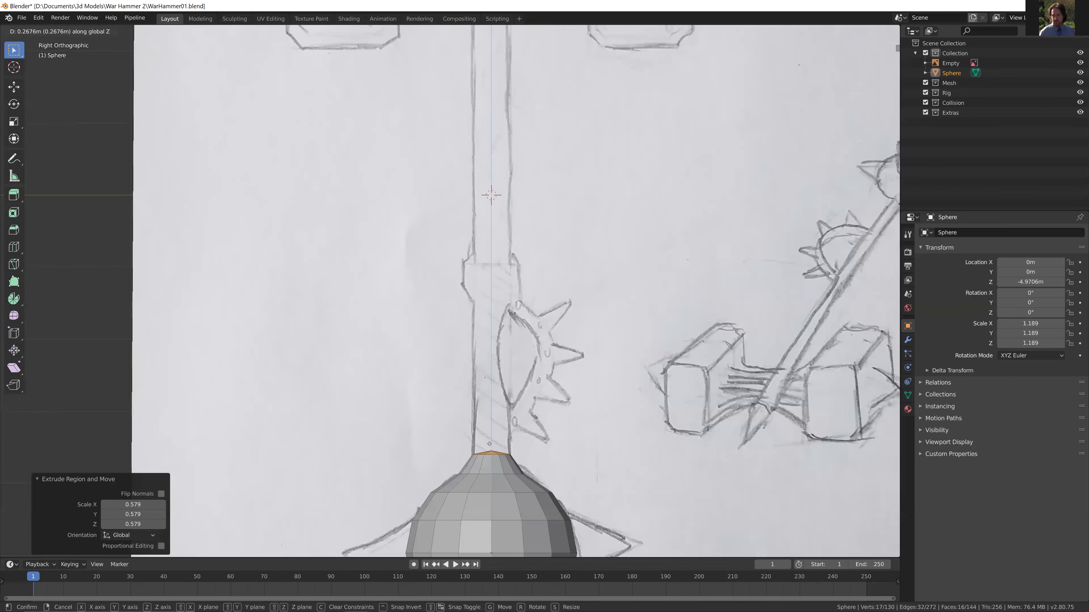
pyautogui.click(488, 448)
pyautogui.press('s')
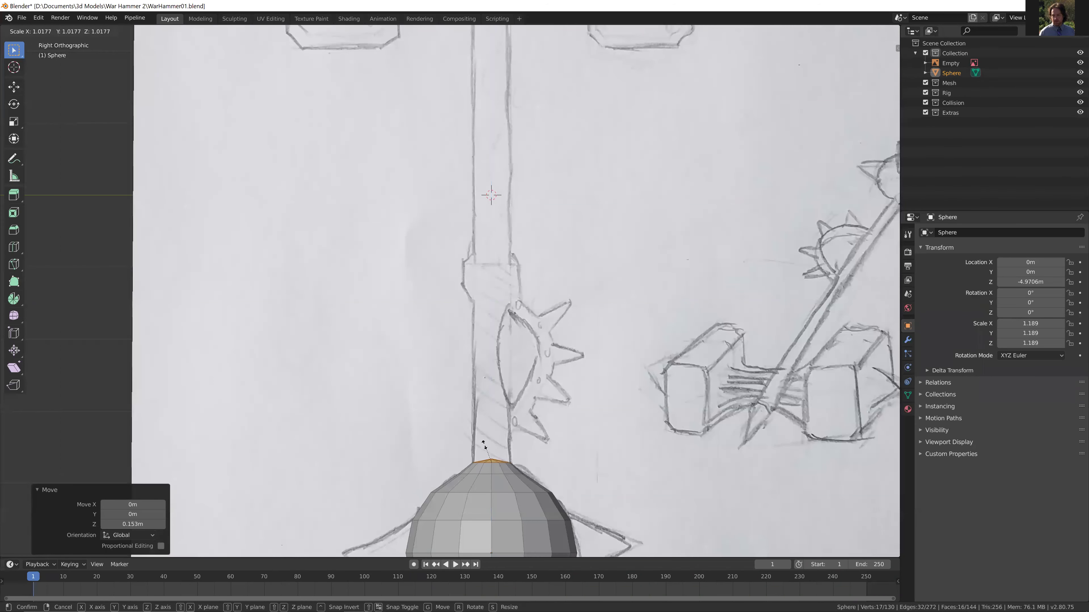
pyautogui.click(481, 444)
# - Lower the top vertices straight down along Z
pyautogui.press('g')
pyautogui.press('x')
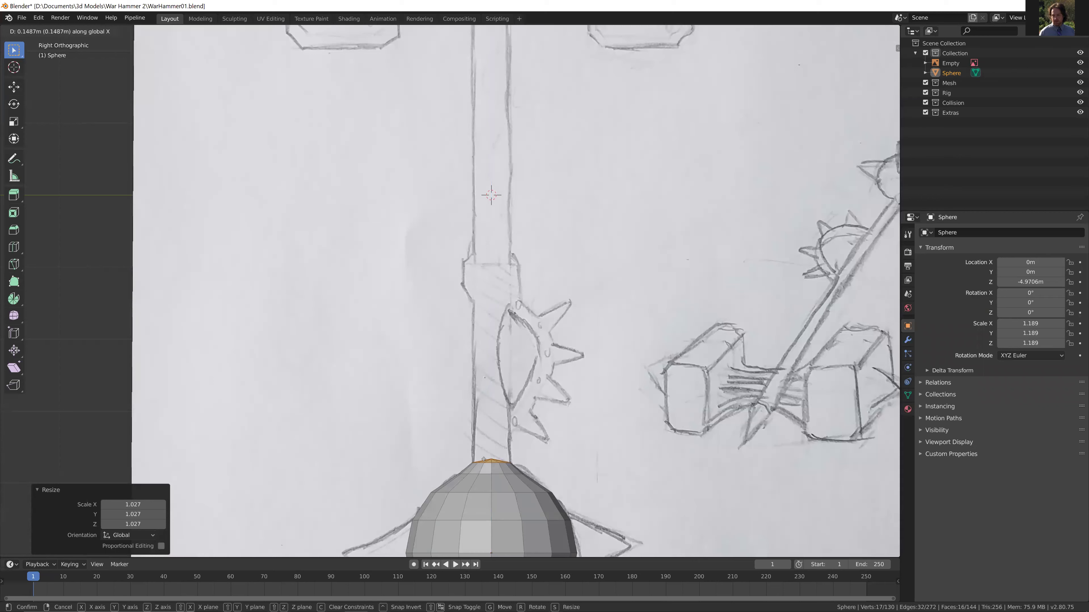
pyautogui.rightClick(478, 448)
pyautogui.press('g')
pyautogui.press('z')
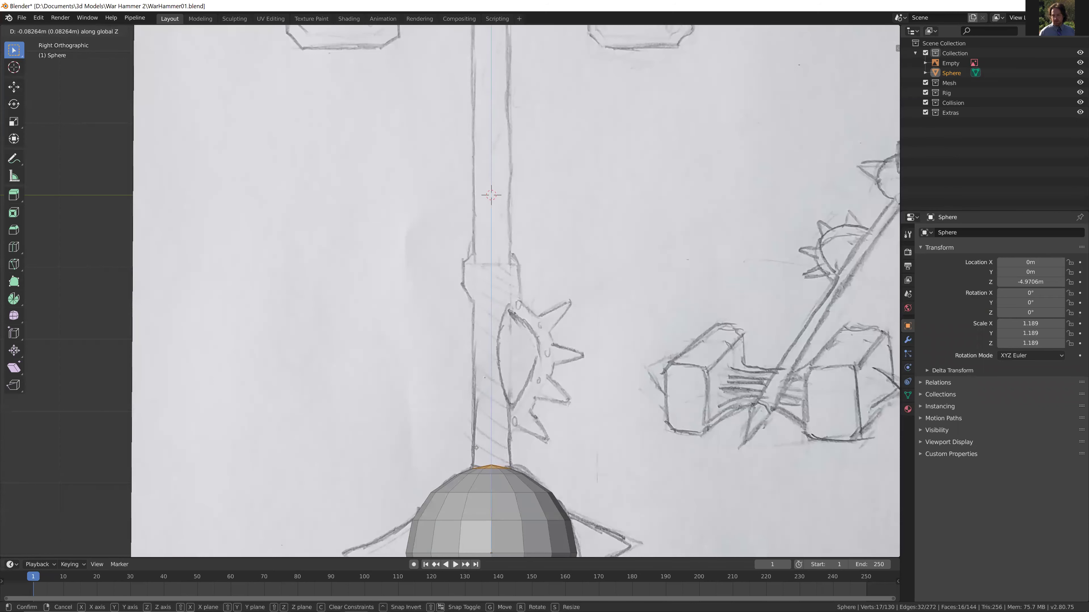
pyautogui.click(476, 447)
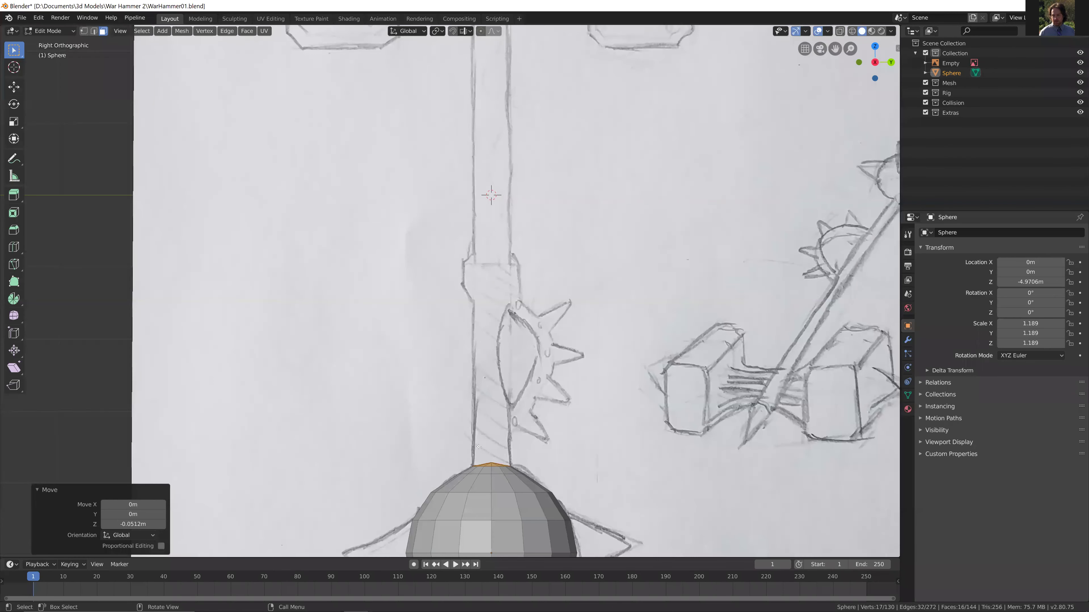
# - Extrude the top faces about 5.41 m upward into the handle shaft
pyautogui.press('e')
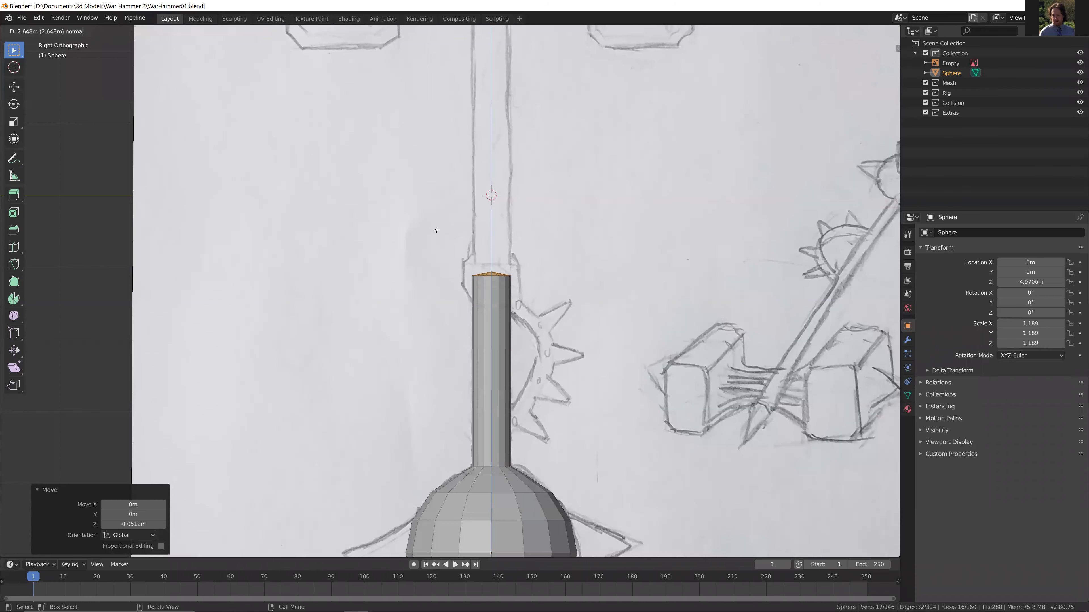
pyautogui.click(494, 89)
pyautogui.keyDown('shift'); pyautogui.moveTo(494, 89); pyautogui.dragTo(493, 137, button='middle'); pyautogui.keyUp('shift')
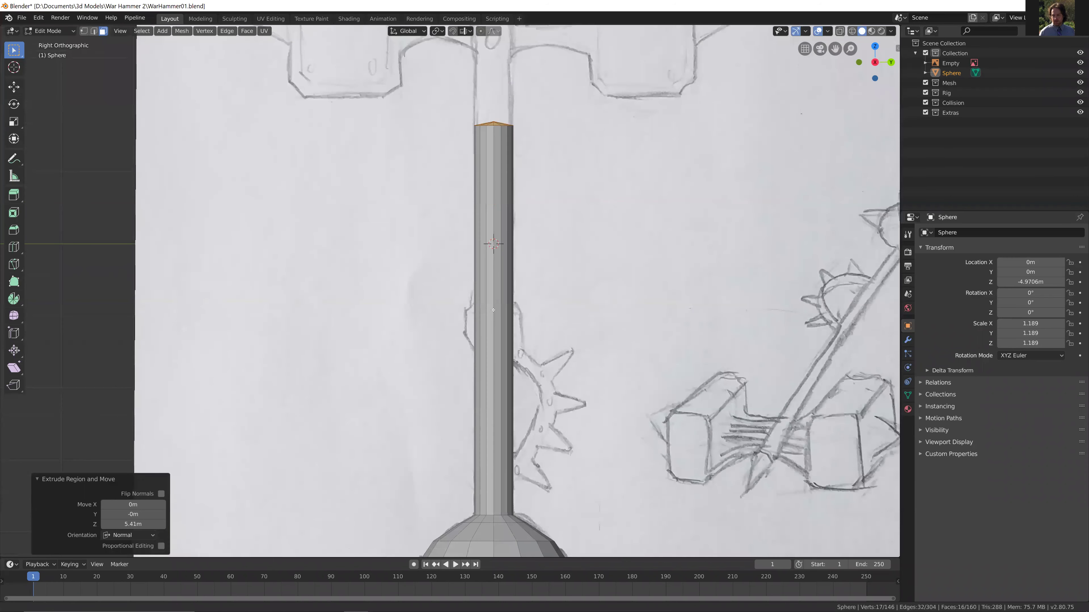
pyautogui.scroll(2, 494, 172)
pyautogui.keyDown('shift'); pyautogui.moveTo(493, 193); pyautogui.dragTo(491, 335, button='middle'); pyautogui.keyUp('shift')
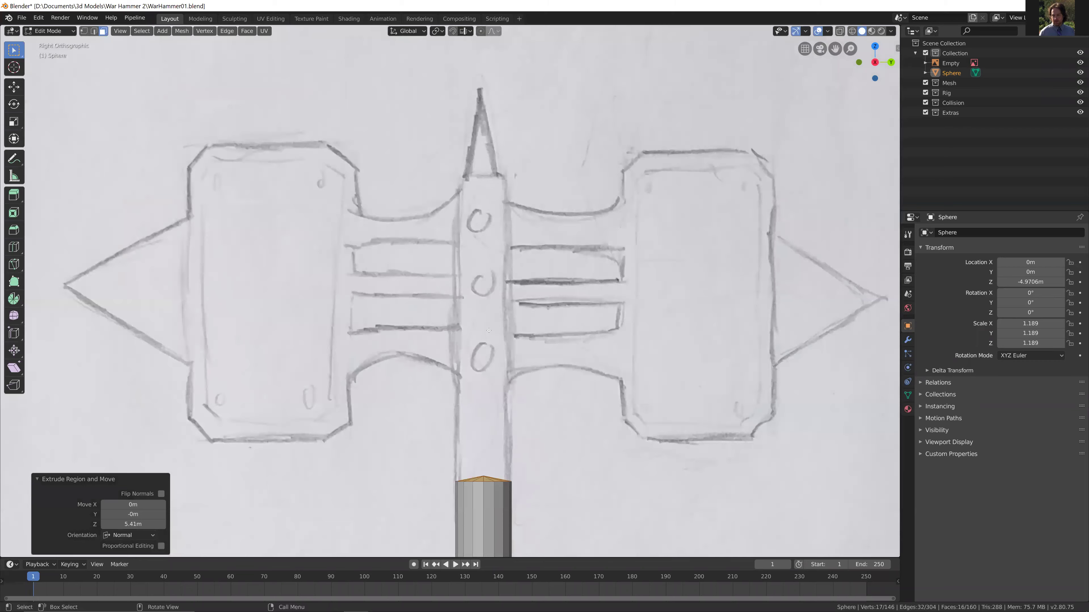
pyautogui.scroll(-8, 488, 331)
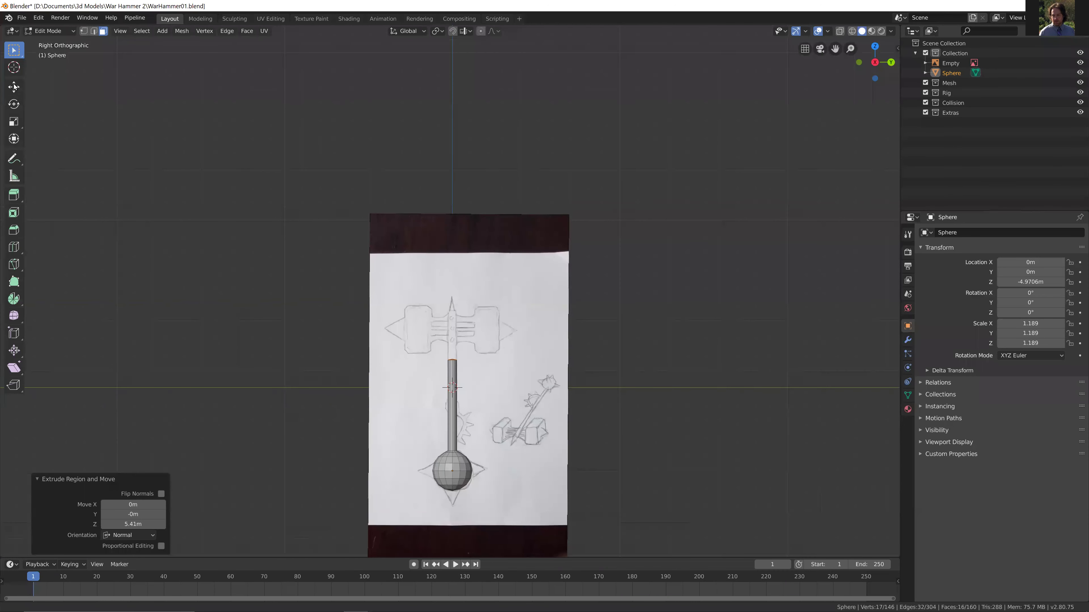
# - Raise the shaft's top face 2.94 m up to the hammer head
pyautogui.click(13, 87)
pyautogui.scroll(4, 457, 417)
pyautogui.moveTo(456, 403); pyautogui.dragTo(459, 302)
pyautogui.scroll(7, 459, 302)
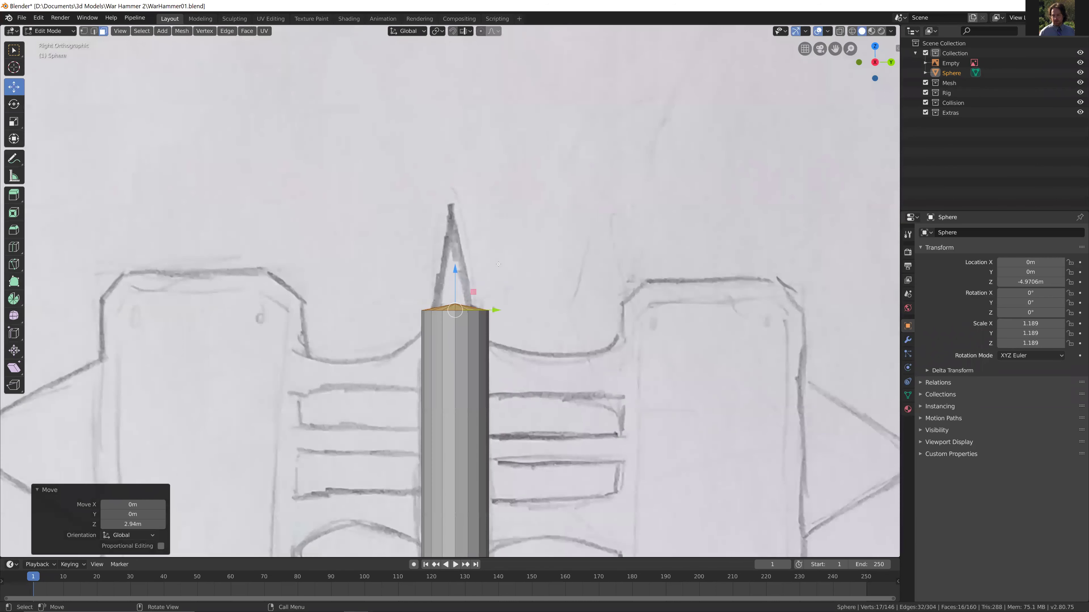
# - Extrude the top face 0.824 m and scale it to 0.104 into a pointed tip
pyautogui.press('e')
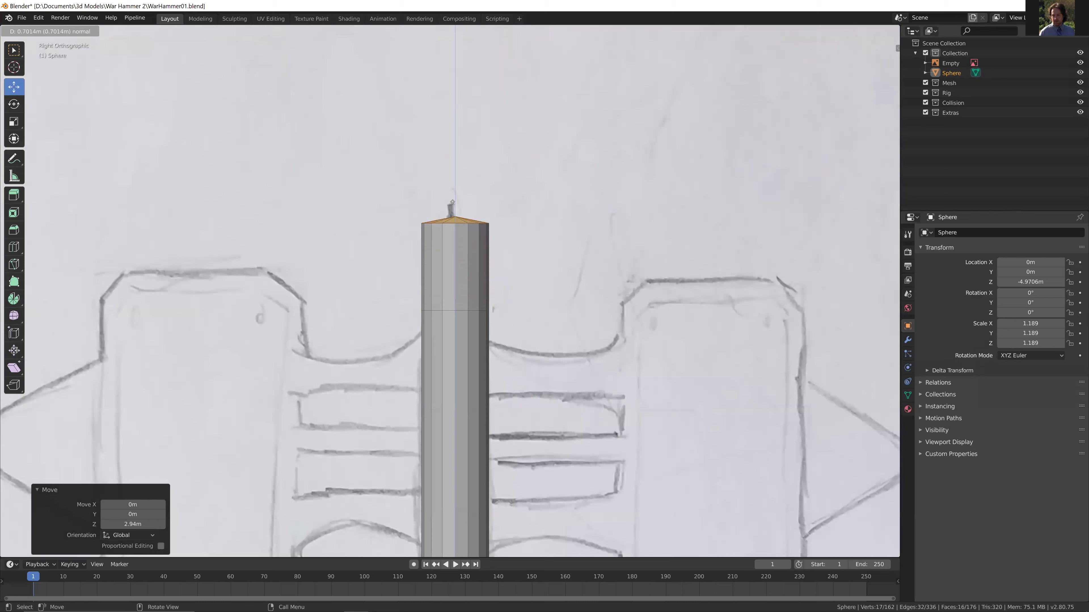
pyautogui.click(454, 208)
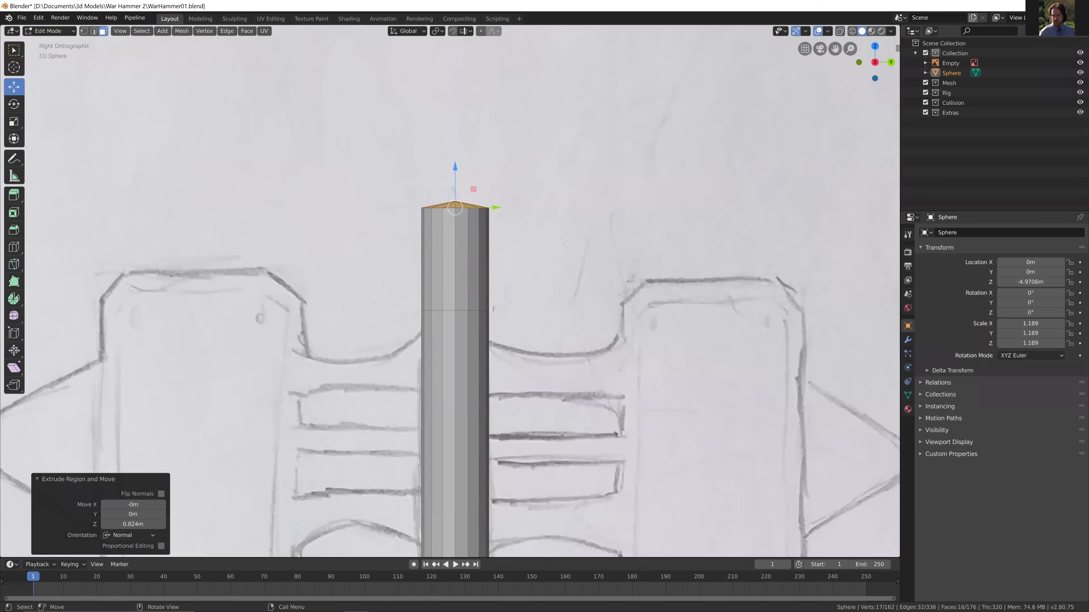
pyautogui.press('s')
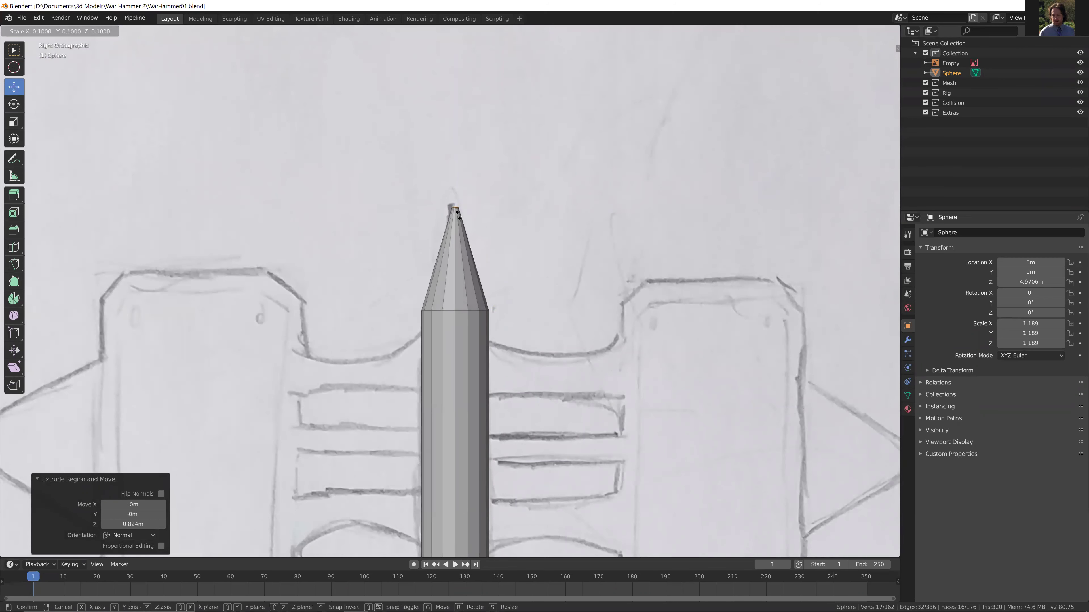
pyautogui.click(457, 213)
pyautogui.keyDown('shift'); pyautogui.moveTo(457, 214); pyautogui.dragTo(483, 322, button='middle'); pyautogui.keyUp('shift')
pyautogui.scroll(4, 607, 333)
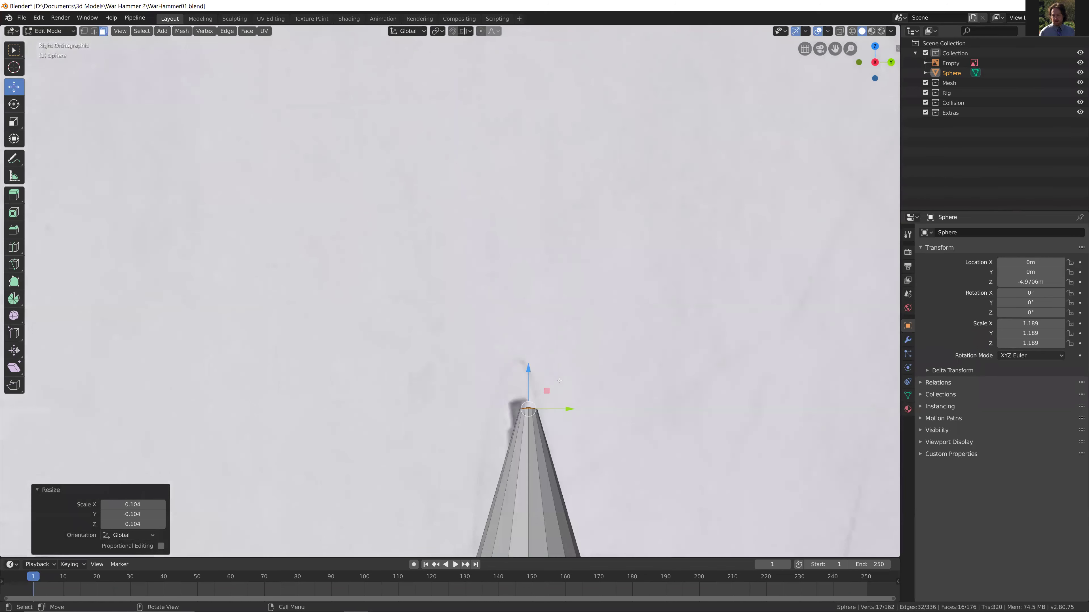
pyautogui.moveTo(608, 333); pyautogui.dragTo(574, 335, button='middle')
# - Nudge the tip vertex up 0.028 m along Z, checking it in side view
pyautogui.click(535, 161)
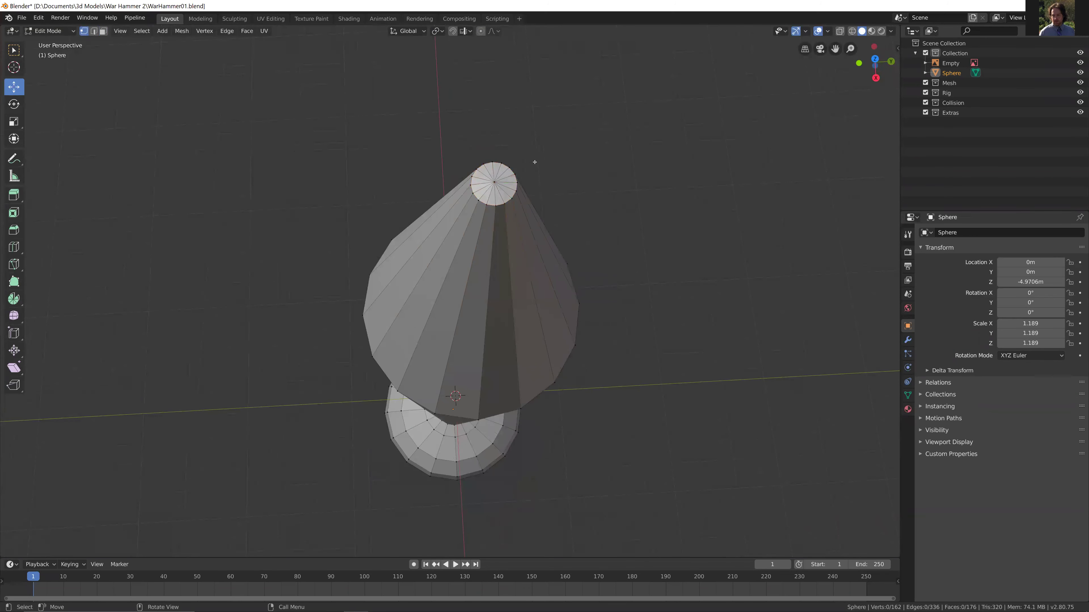
pyautogui.moveTo(144, 39); pyautogui.dragTo(557, 257, button='middle')
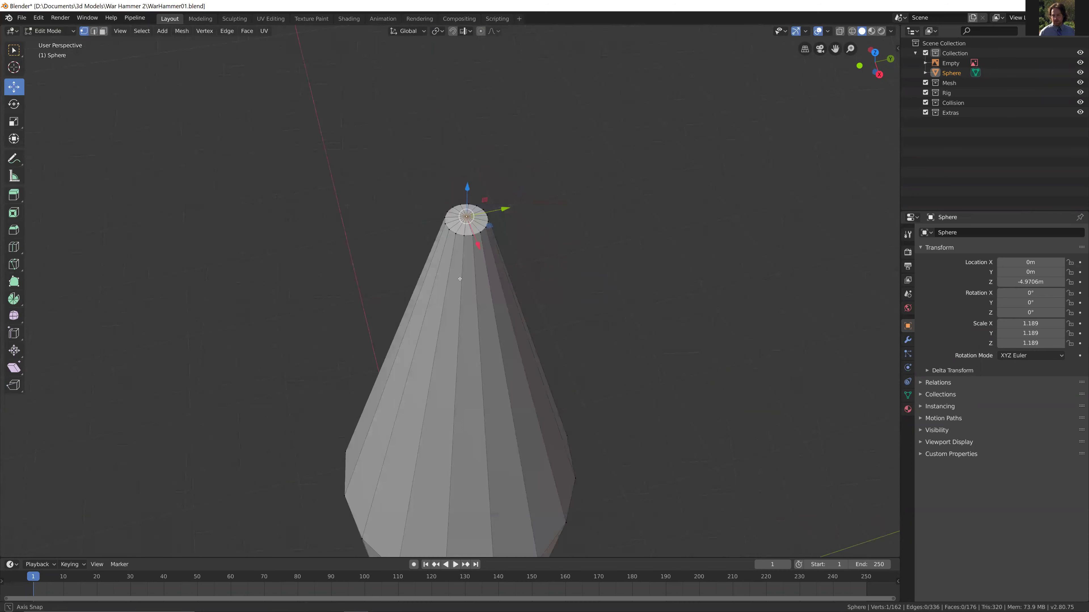
pyautogui.press('g')
pyautogui.press('z')
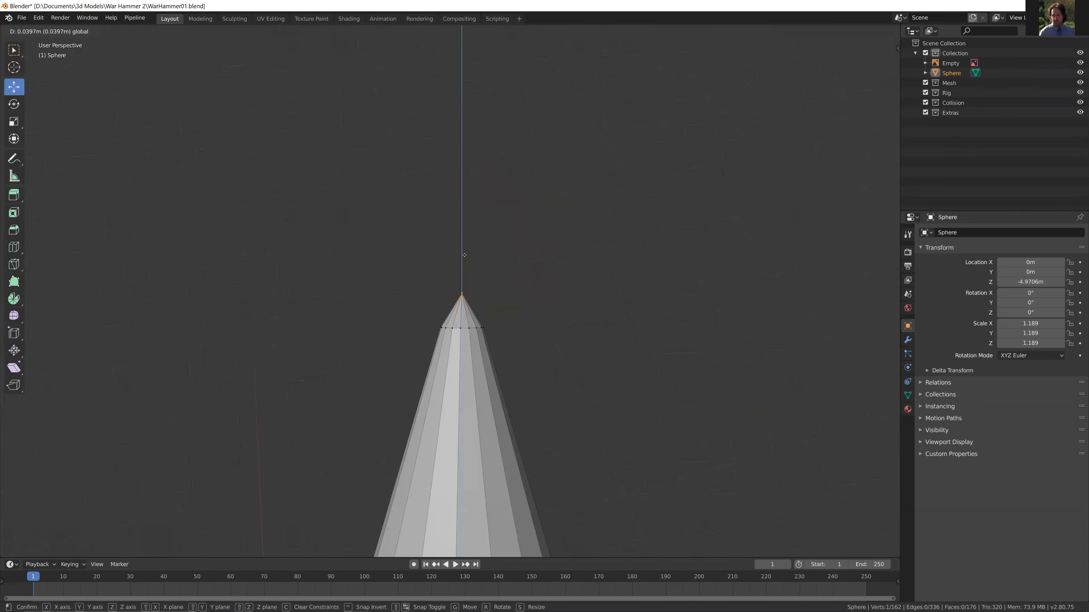
pyautogui.click(465, 254)
pyautogui.press('KP_1')
pyautogui.press('KP_3')
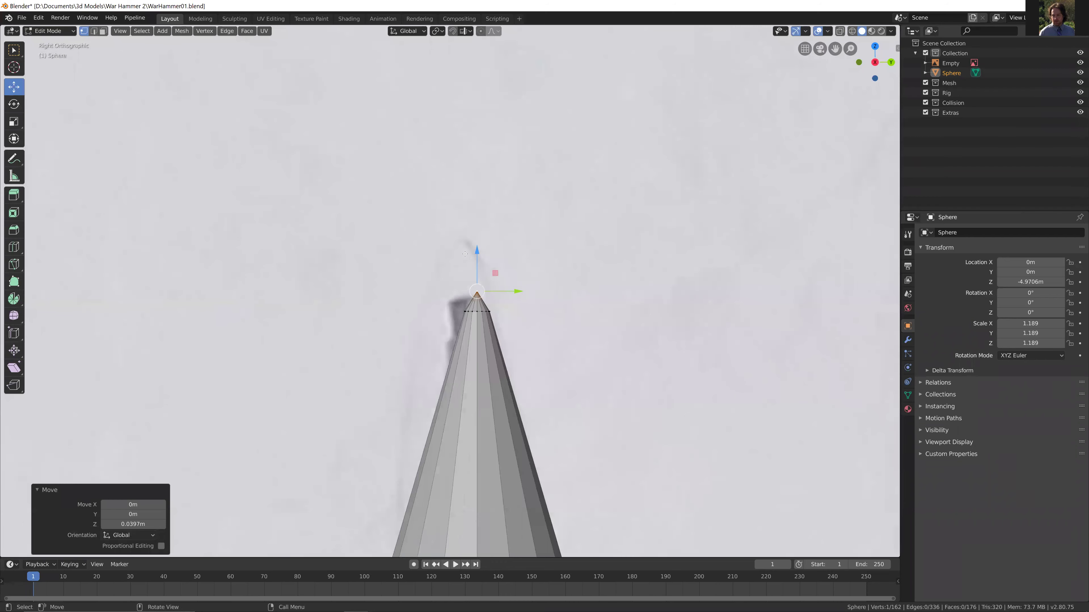
pyautogui.press('g')
pyautogui.press('z')
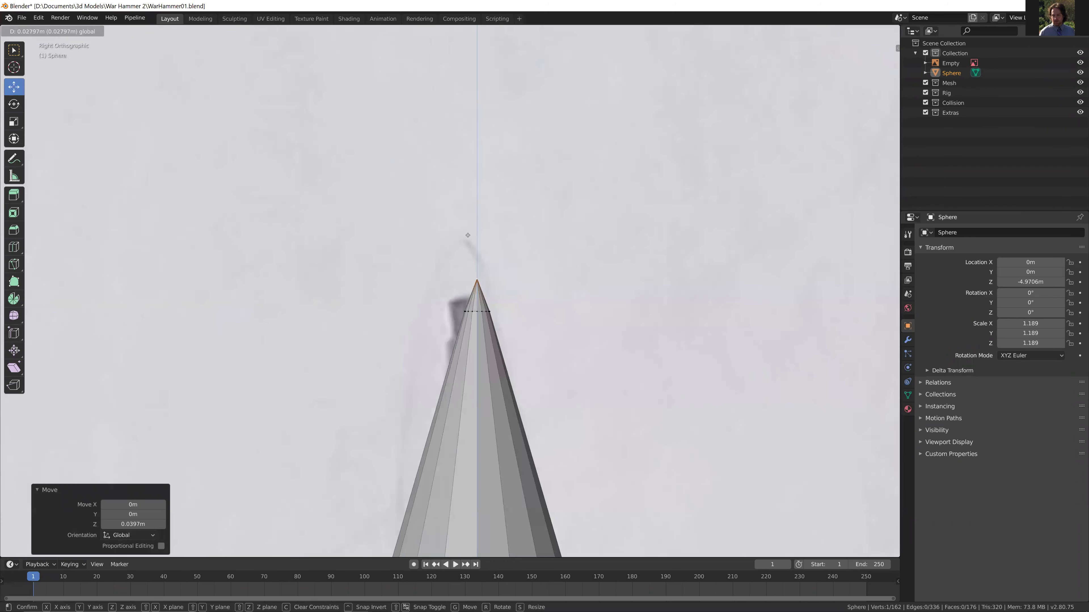
pyautogui.click(467, 235)
pyautogui.scroll(-3, 467, 235)
pyautogui.keyDown('shift'); pyautogui.moveTo(502, 356); pyautogui.dragTo(505, 53, button='middle'); pyautogui.keyUp('shift')
pyautogui.scroll(-6, 504, 270)
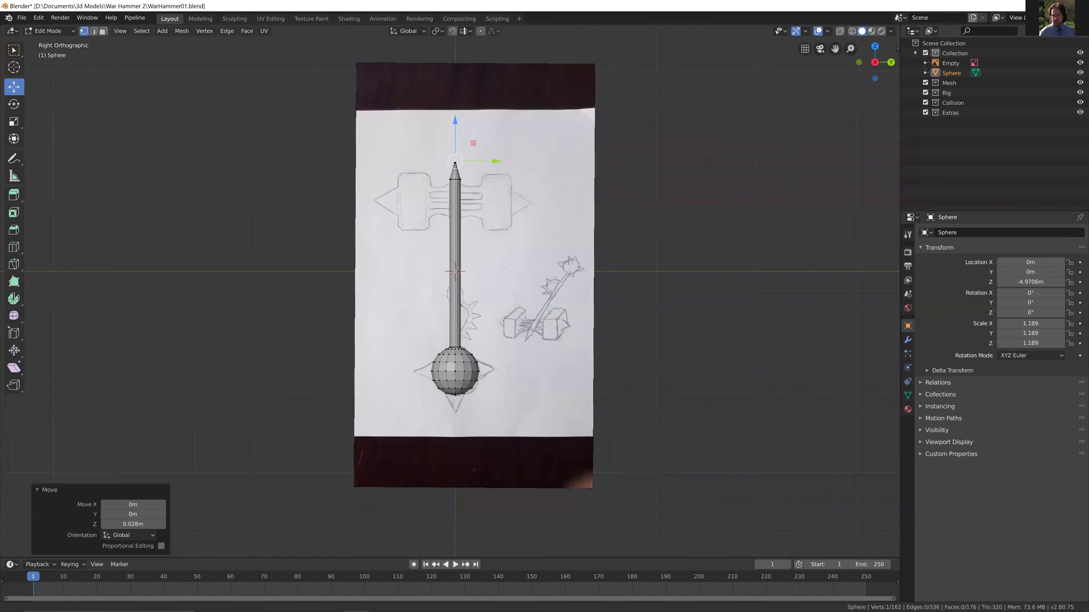
# - Orbit to the sphere's bottom pole and paint-select faces around it in Face mode
pyautogui.scroll(3, 505, 270)
pyautogui.moveTo(589, 346); pyautogui.dragTo(536, 279, button='middle')
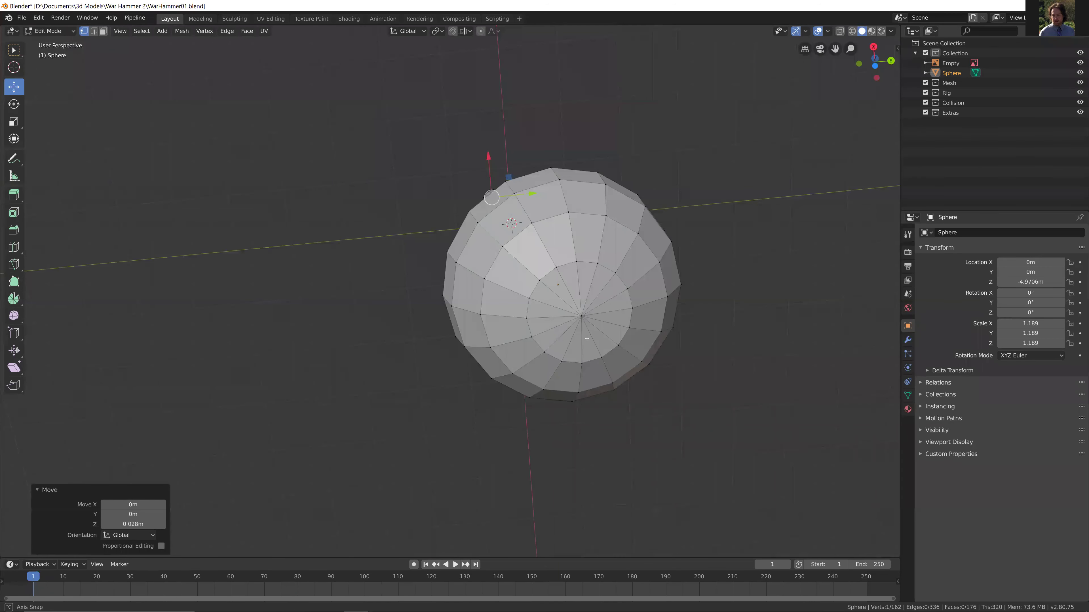
pyautogui.click(104, 32)
pyautogui.press('c')
pyautogui.moveTo(613, 274)
pyautogui.mouseDown()
pyautogui.moveTo(609, 300)
pyautogui.moveTo(656, 316)
pyautogui.mouseUp()
pyautogui.rightClick(754, 388)
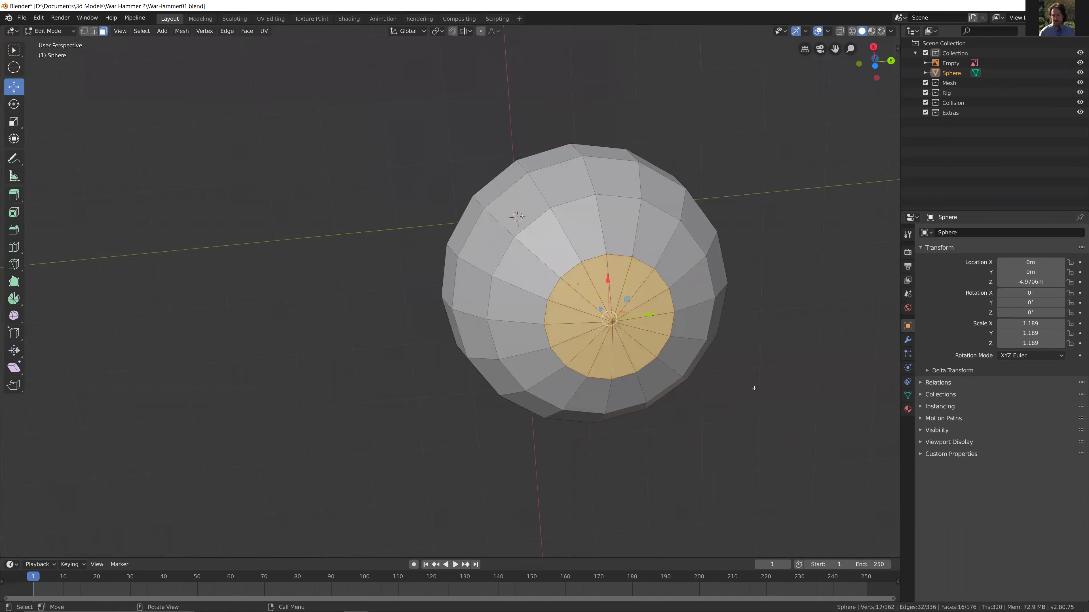
pyautogui.press('c')
pyautogui.moveTo(518, 300)
pyautogui.mouseDown()
pyautogui.moveTo(588, 245)
pyautogui.moveTo(659, 307)
pyautogui.moveTo(592, 374)
pyautogui.moveTo(537, 343)
pyautogui.moveTo(600, 376)
pyautogui.moveTo(673, 316)
pyautogui.moveTo(650, 260)
pyautogui.moveTo(642, 381)
pyautogui.moveTo(672, 346)
pyautogui.mouseUp()
# - Clear the selection and reselect the 16 pole faces with the Select Circle tool
pyautogui.press('Escape')
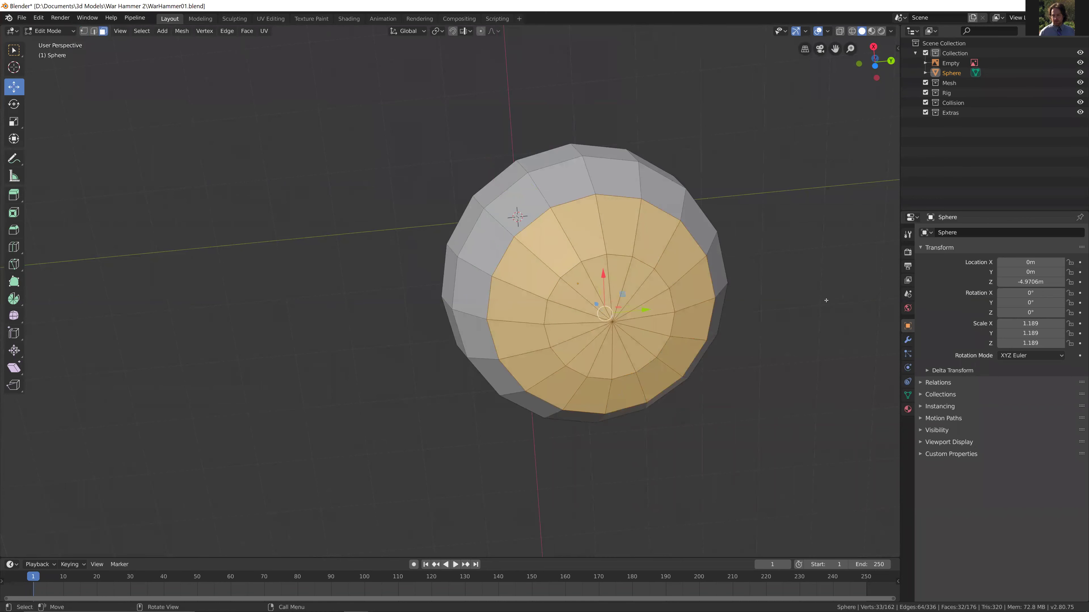
pyautogui.hotkey('alt', 'a')
pyautogui.press('c')
pyautogui.press('Escape')
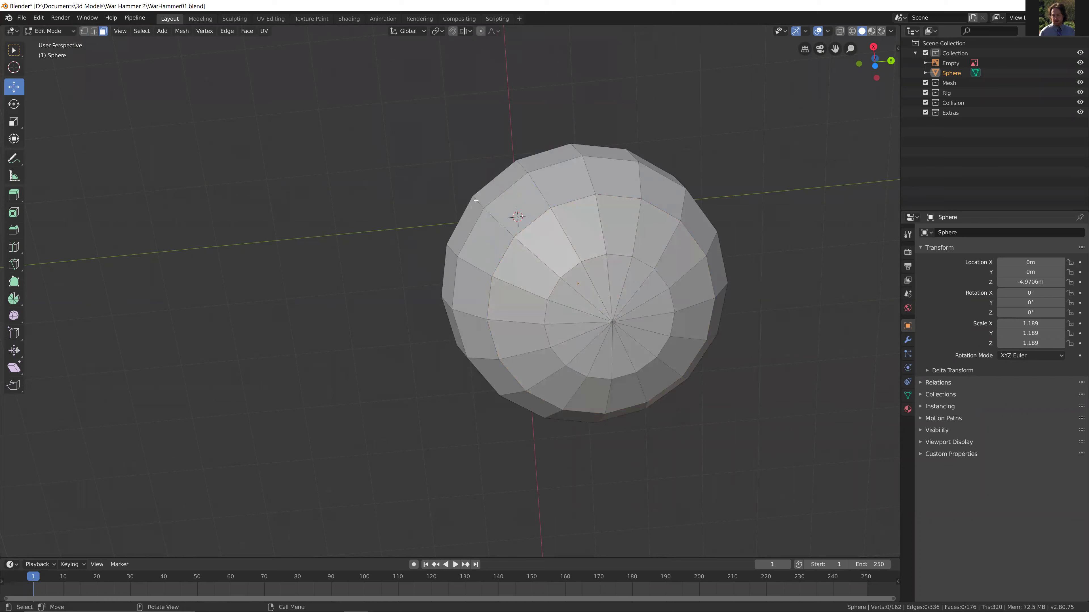
pyautogui.click(10, 51)
pyautogui.moveTo(9, 51)
pyautogui.mouseDown()
pyautogui.moveTo(38, 55)
pyautogui.moveTo(68, 94)
pyautogui.moveTo(55, 54)
pyautogui.mouseUp()
pyautogui.moveTo(591, 283)
pyautogui.mouseDown()
pyautogui.moveTo(613, 351)
pyautogui.moveTo(643, 326)
pyautogui.mouseUp()
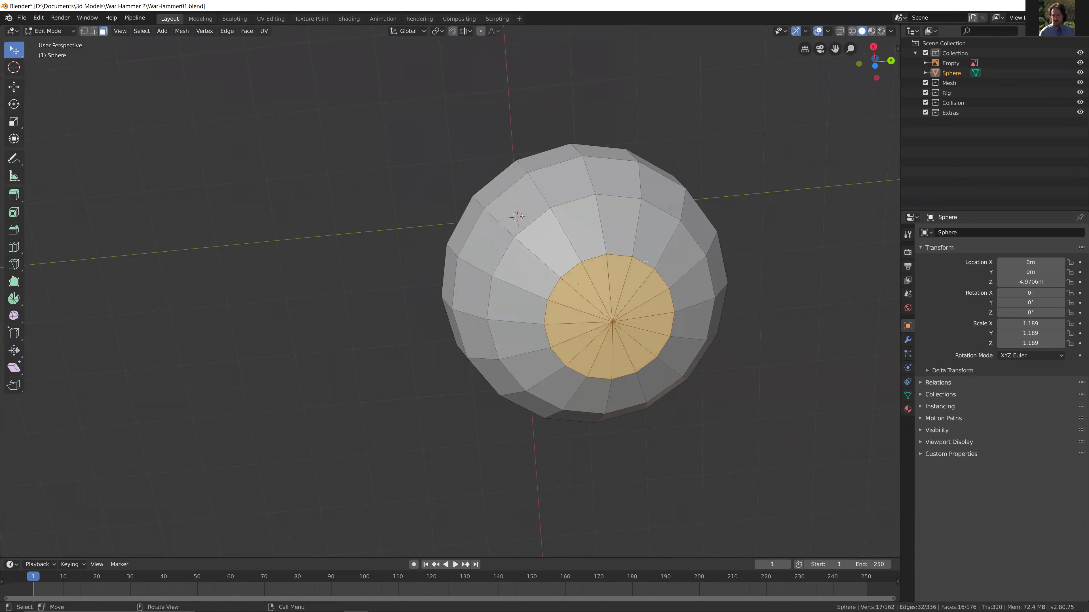
pyautogui.press('KP_3')
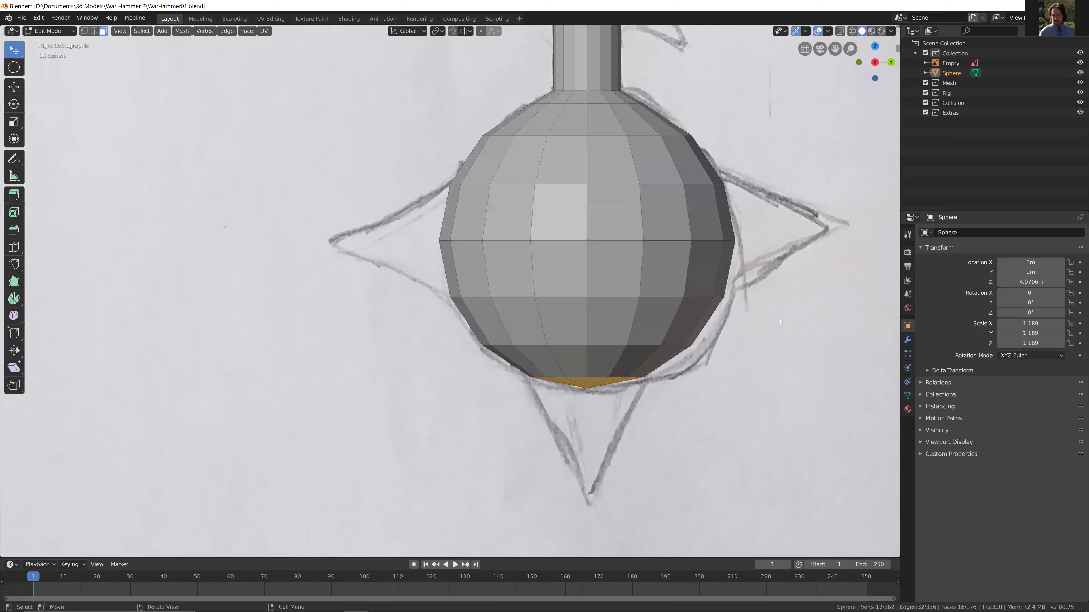
# - Extrude the bottom faces down 0.897 m and scale the end to 0.119
pyautogui.scroll(-4, 780, 321)
pyautogui.press('e')
pyautogui.click(767, 378)
pyautogui.press('s')
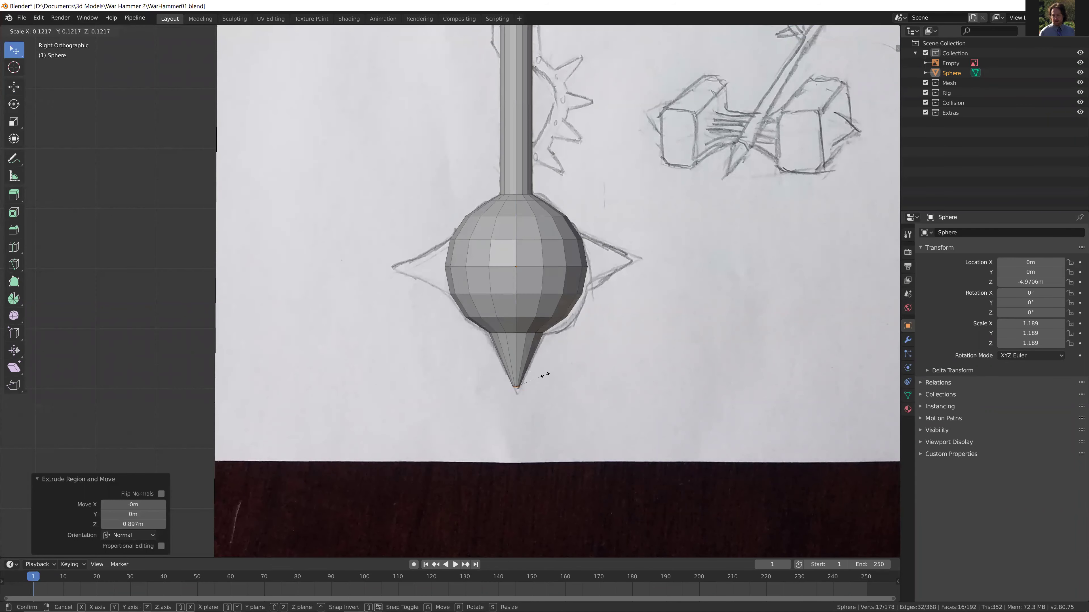
pyautogui.click(545, 375)
pyautogui.scroll(5, 585, 343)
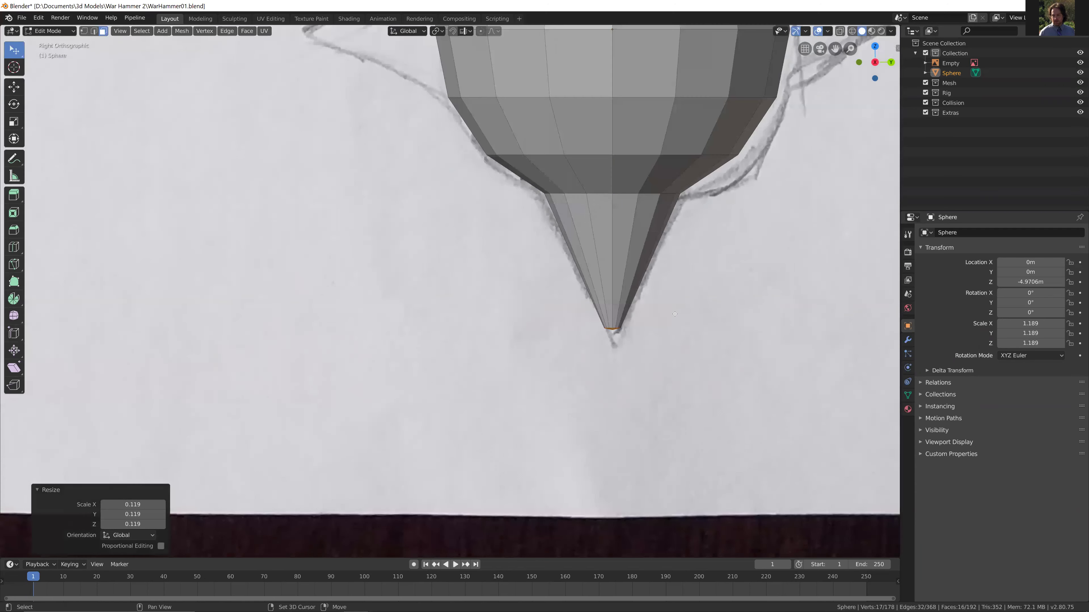
pyautogui.moveTo(585, 343); pyautogui.dragTo(485, 215, button='middle')
# - Lower the cone's tip vertex 0.0987 m along Z and frame the sphere and cone
pyautogui.press('1')
pyautogui.click(645, 348)
pyautogui.moveTo(646, 347); pyautogui.dragTo(684, 411, button='middle')
pyautogui.press('g')
pyautogui.press('z')
pyautogui.click(692, 408)
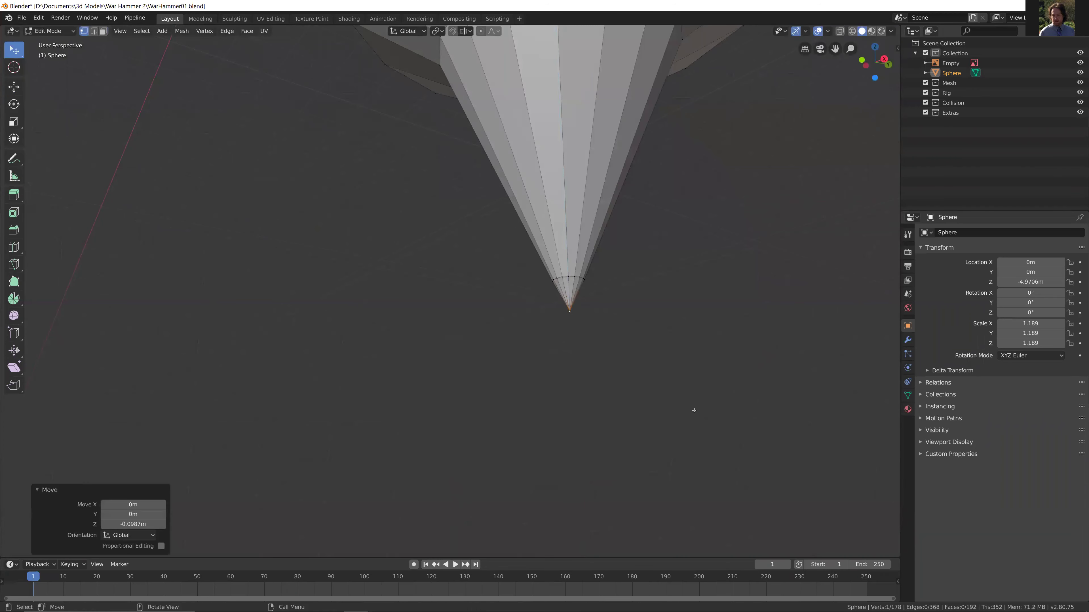
pyautogui.press('KP_3')
pyautogui.keyDown('shift'); pyautogui.moveTo(694, 287); pyautogui.dragTo(576, 463, button='middle'); pyautogui.keyUp('shift')
pyautogui.scroll(-4, 577, 464)
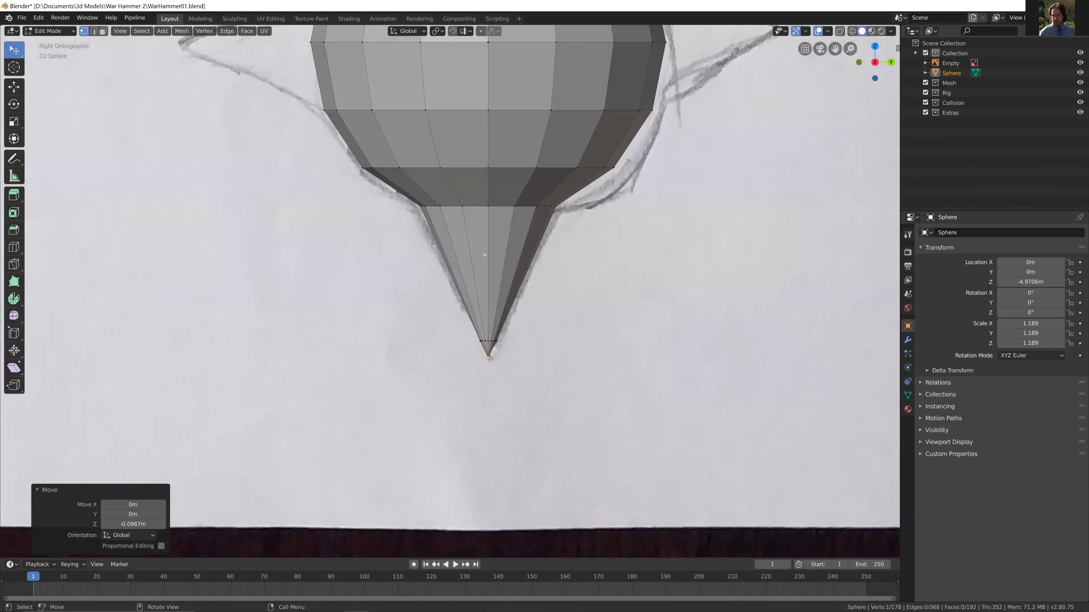
pyautogui.scroll(2, 576, 463)
pyautogui.keyDown('shift'); pyautogui.moveTo(388, 328); pyautogui.dragTo(110, 4, button='middle'); pyautogui.keyUp('shift')
# - Select a 2x2 block of four faces on the sphere and view it in Right Ortho
pyautogui.click(103, 34)
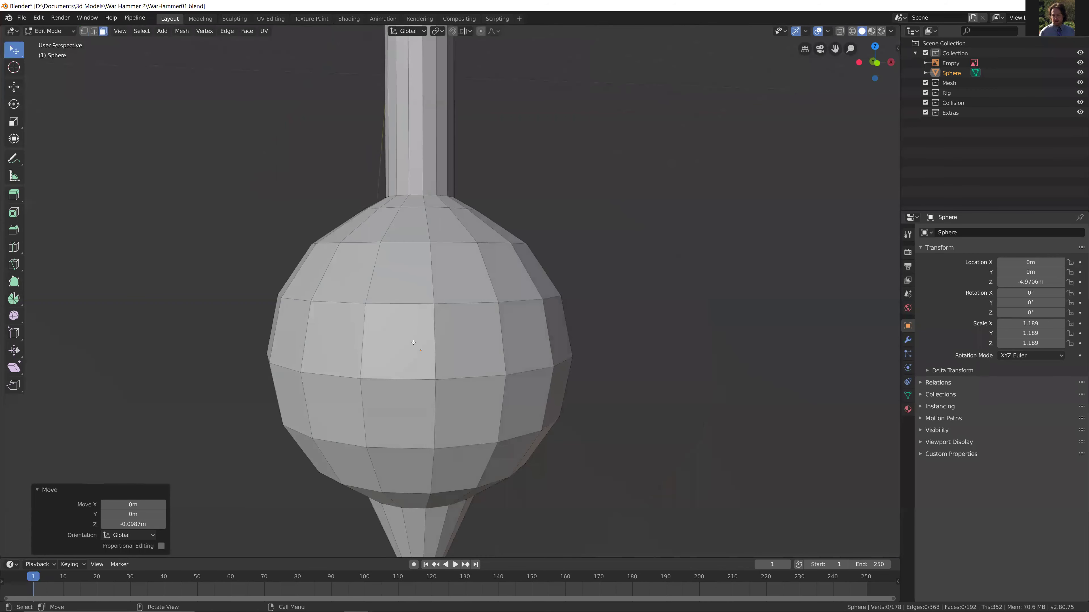
pyautogui.click(398, 341)
pyautogui.keyDown('shift'); pyautogui.click(398, 414); pyautogui.keyUp('shift')
pyautogui.keyDown('shift'); pyautogui.click(469, 339); pyautogui.keyUp('shift')
pyautogui.keyDown('shift'); pyautogui.click(475, 403); pyautogui.keyUp('shift')
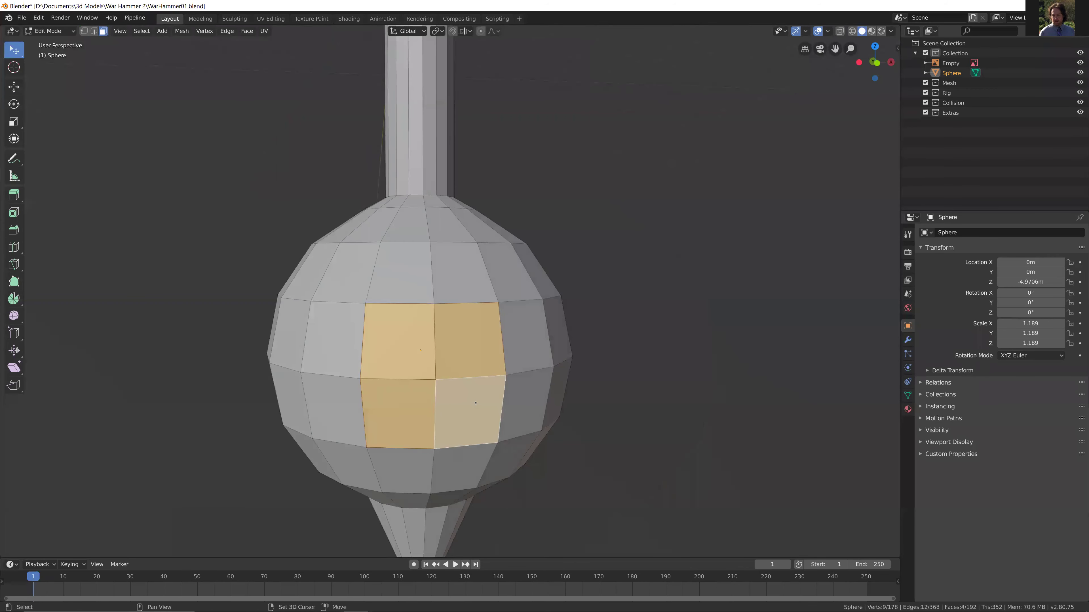
pyautogui.moveTo(710, 439); pyautogui.dragTo(650, 442, button='middle')
pyautogui.press('KP_3')
# - Extrude the four faces, shrink the end toward a point, move it along Y, and rescale it
pyautogui.press('e')
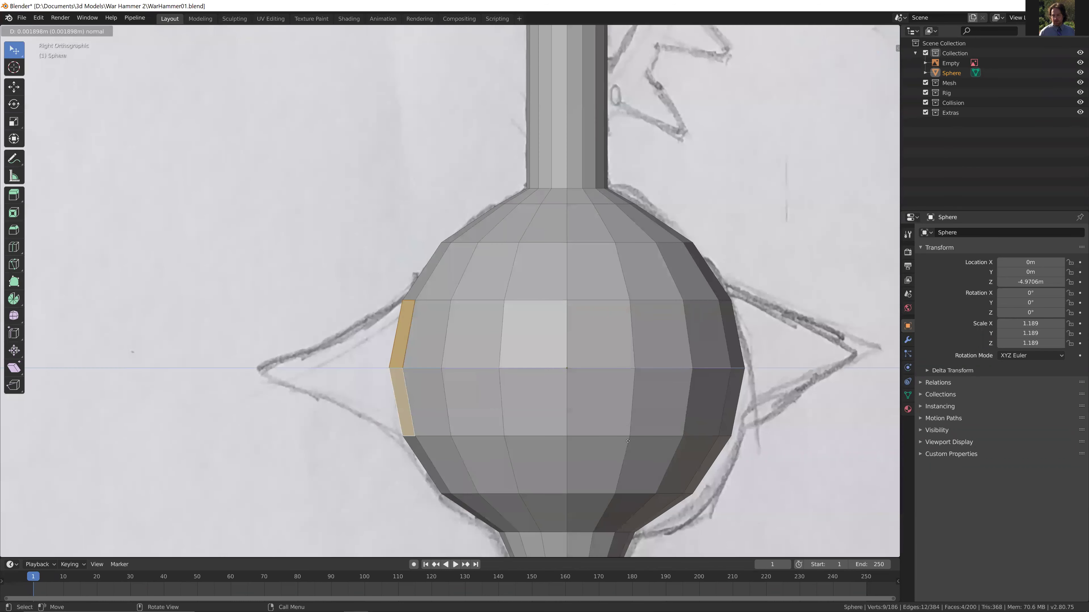
pyautogui.click(520, 430)
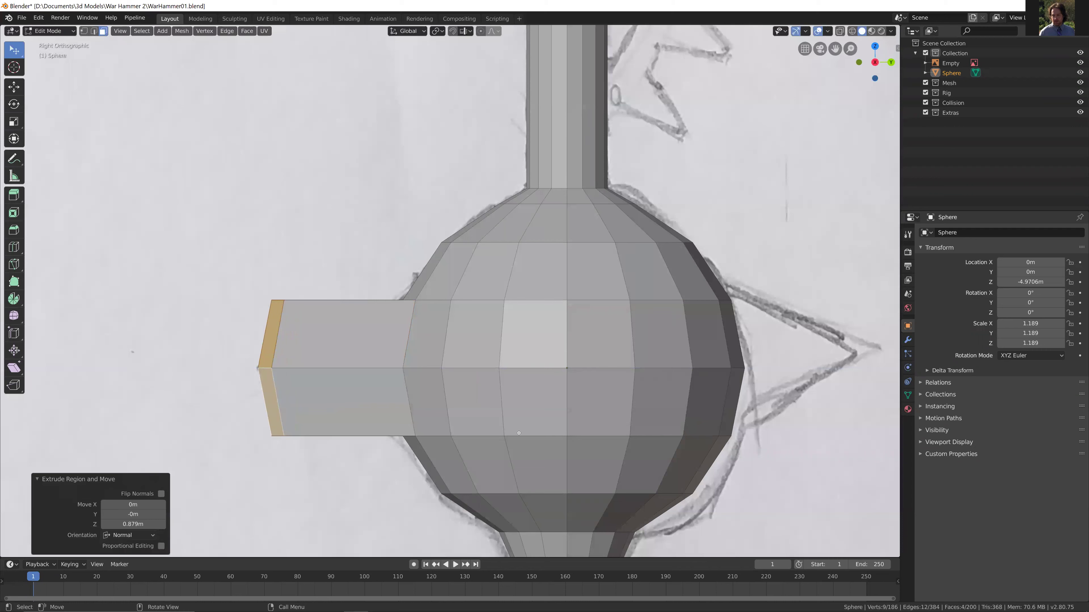
pyautogui.press('s')
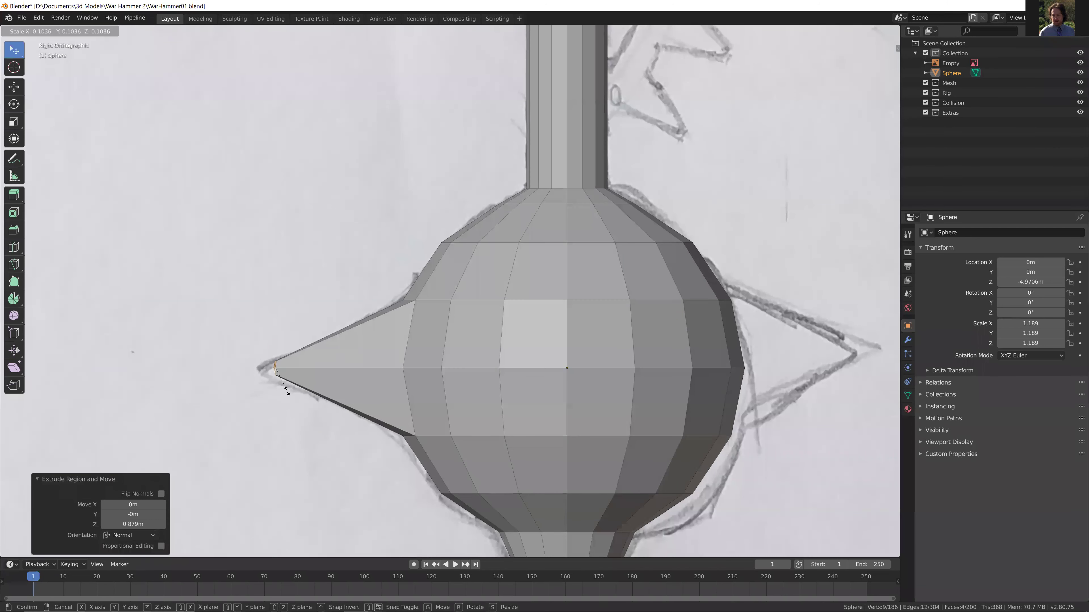
pyautogui.click(288, 389)
pyautogui.press('g')
pyautogui.press('y')
pyautogui.click(333, 395)
pyautogui.press('s')
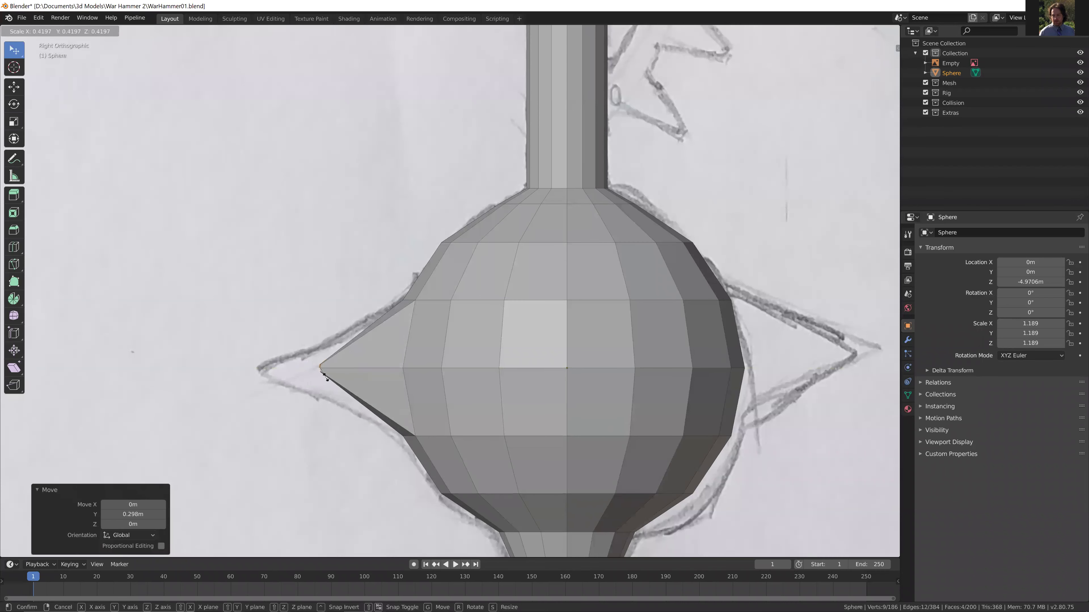
pyautogui.click(338, 447)
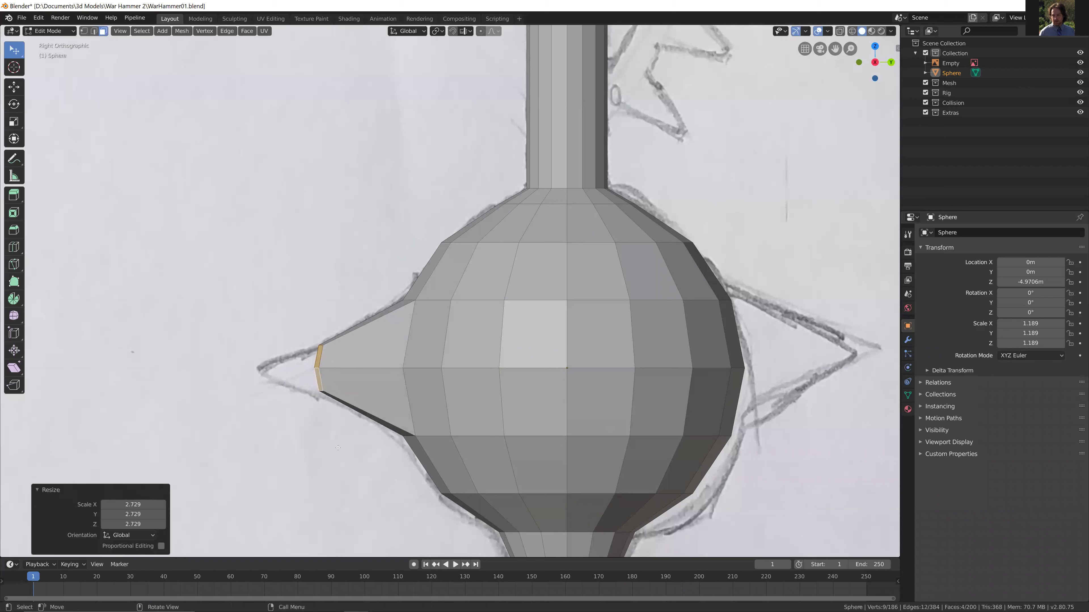
# - Undo an extra tip extrusion, then move the tip left and scale it to 0.558
pyautogui.press('e')
pyautogui.click(267, 407)
pyautogui.press('s')
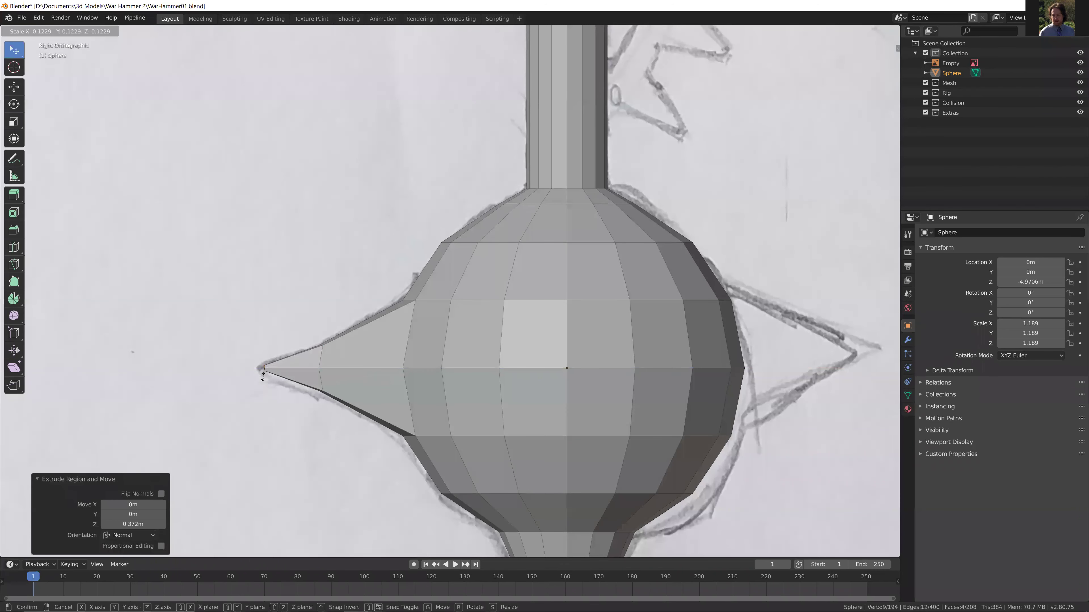
pyautogui.click(263, 376)
pyautogui.moveTo(330, 421); pyautogui.dragTo(471, 437, button='middle')
pyautogui.hotkey('ctrl', 'z')
pyautogui.hotkey('ctrl', 'z')
pyautogui.press('KP_3')
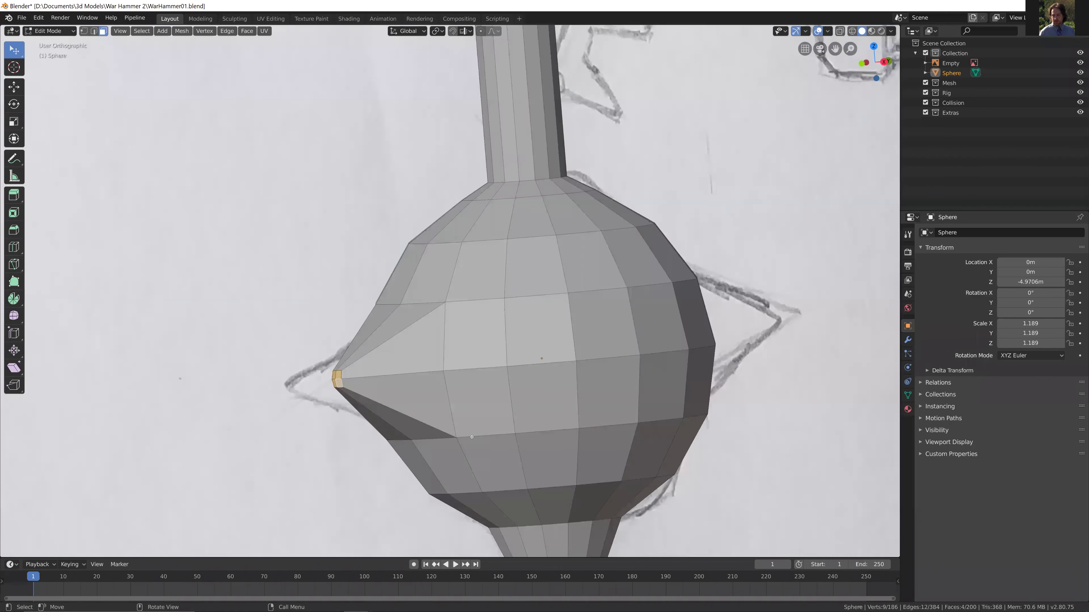
pyautogui.press('g')
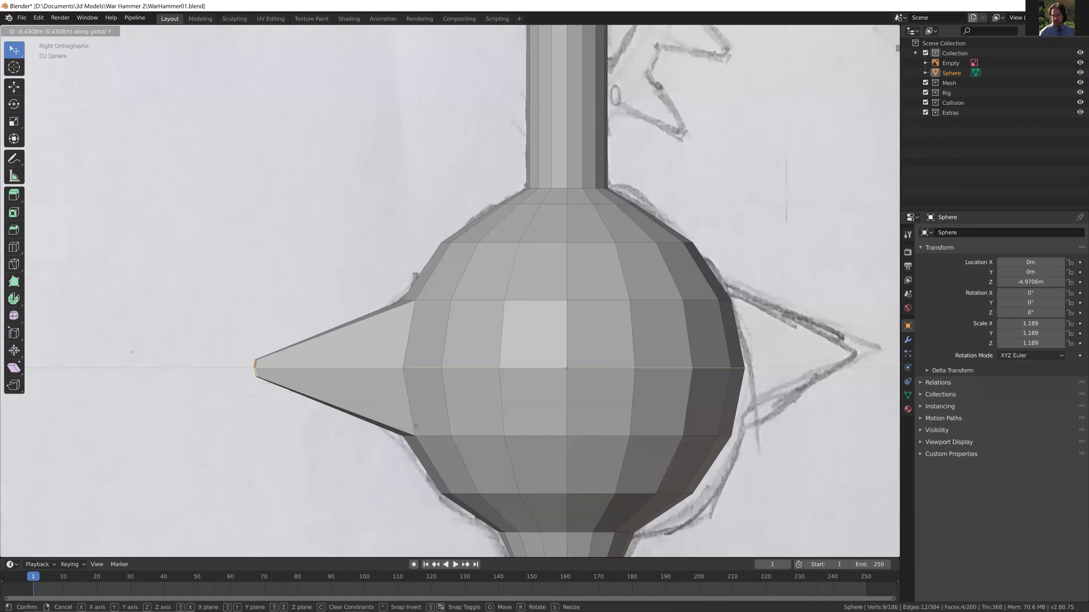
pyautogui.click(416, 435)
pyautogui.press('s')
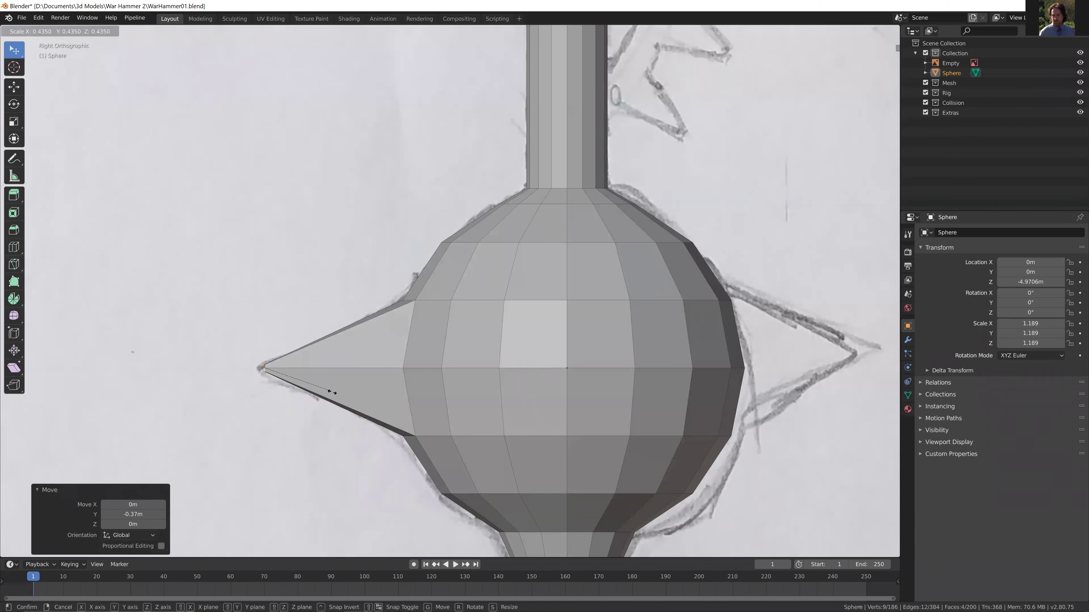
pyautogui.click(347, 399)
pyautogui.moveTo(420, 414)
pyautogui.mouseDown(button='middle')
pyautogui.moveTo(471, 424)
pyautogui.moveTo(539, 414)
pyautogui.moveTo(512, 448)
pyautogui.moveTo(475, 430)
pyautogui.moveTo(479, 401)
pyautogui.moveTo(487, 415)
pyautogui.mouseUp(button='middle')
# - Undo the spike back to the four faces and trial an extrude-and-scale, then undo it
pyautogui.hotkey('ctrl', 'z')
pyautogui.hotkey('ctrl', 'z')
pyautogui.hotkey('ctrl', 'z')
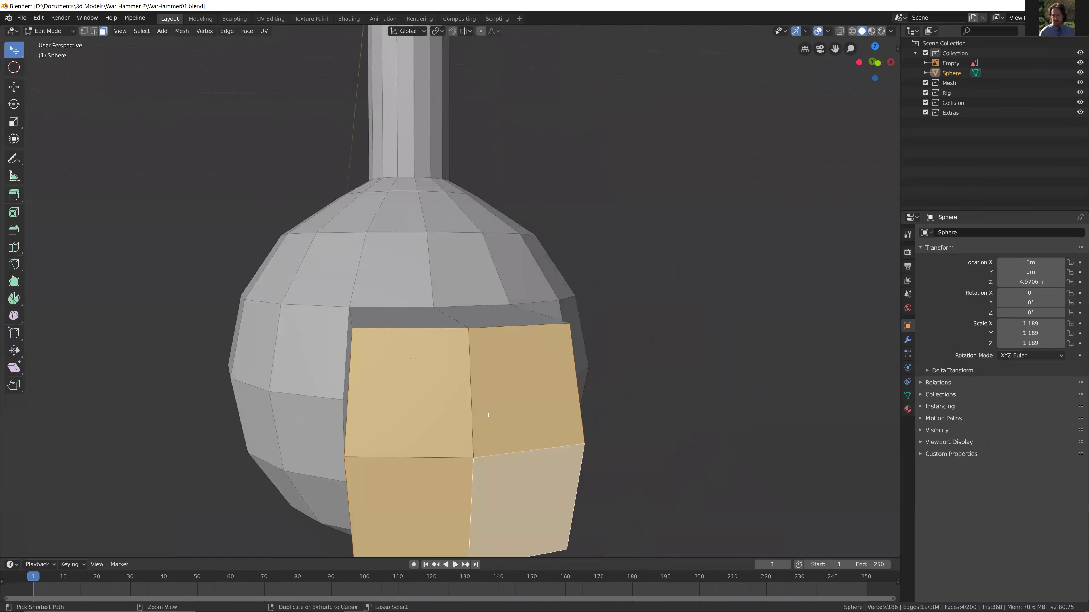
pyautogui.press('e')
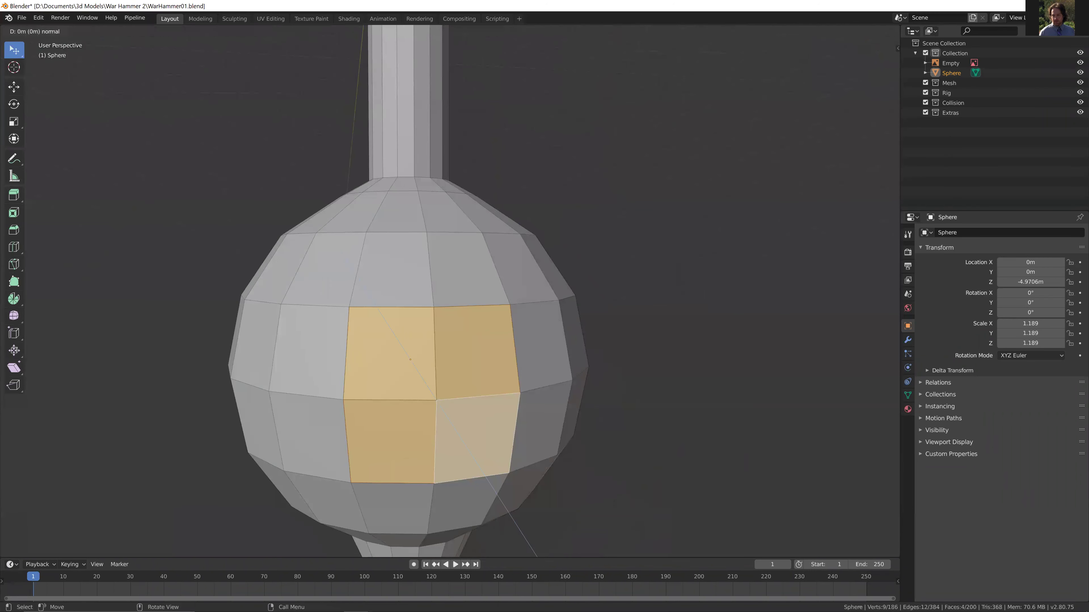
pyautogui.press('s')
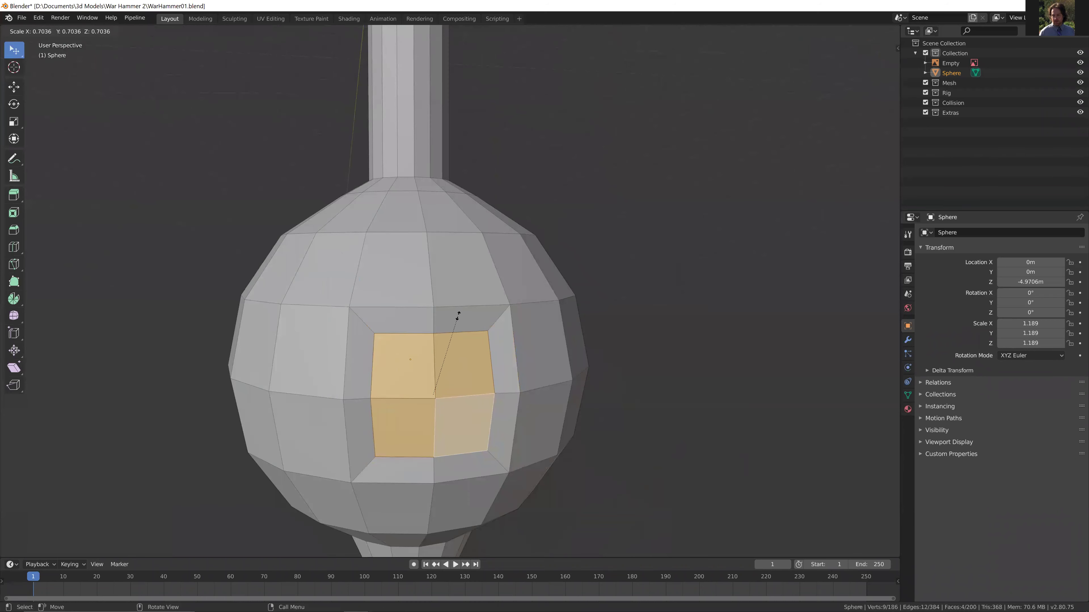
pyautogui.click(455, 313)
pyautogui.moveTo(455, 313); pyautogui.dragTo(386, 343, button='middle')
pyautogui.hotkey('ctrl', 'z')
# - Inset the four faces with a 0.07467 m border and switch to vertex select
pyautogui.click(13, 213)
pyautogui.moveTo(397, 327); pyautogui.dragTo(397, 327)
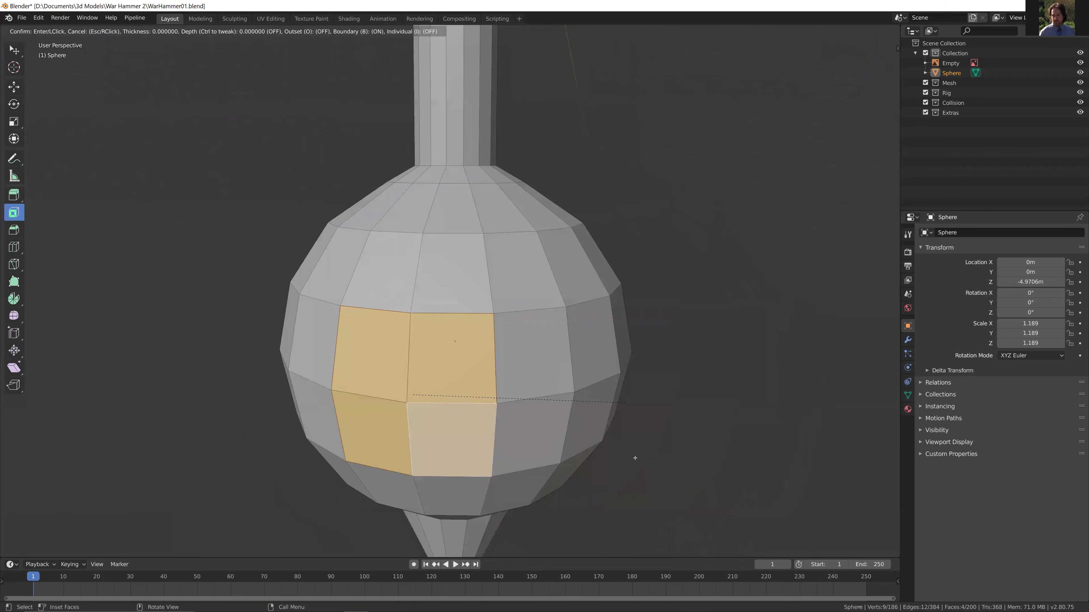
pyautogui.click(422, 118)
pyautogui.hotkey('ctrl', 'z')
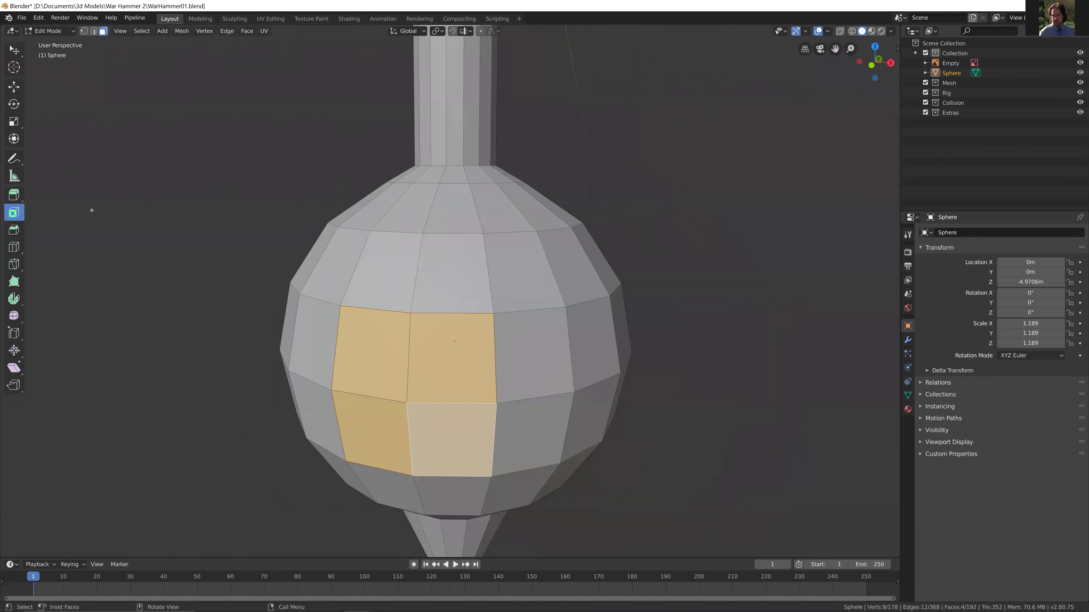
pyautogui.moveTo(201, 197); pyautogui.dragTo(677, 324)
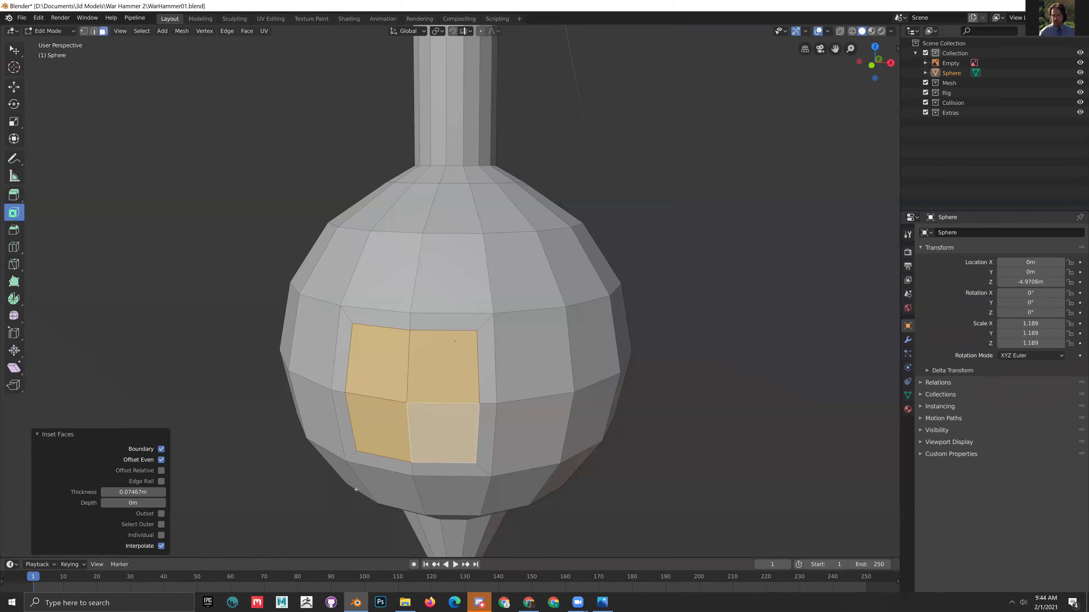
pyautogui.moveTo(478, 391); pyautogui.dragTo(774, 343, button='middle')
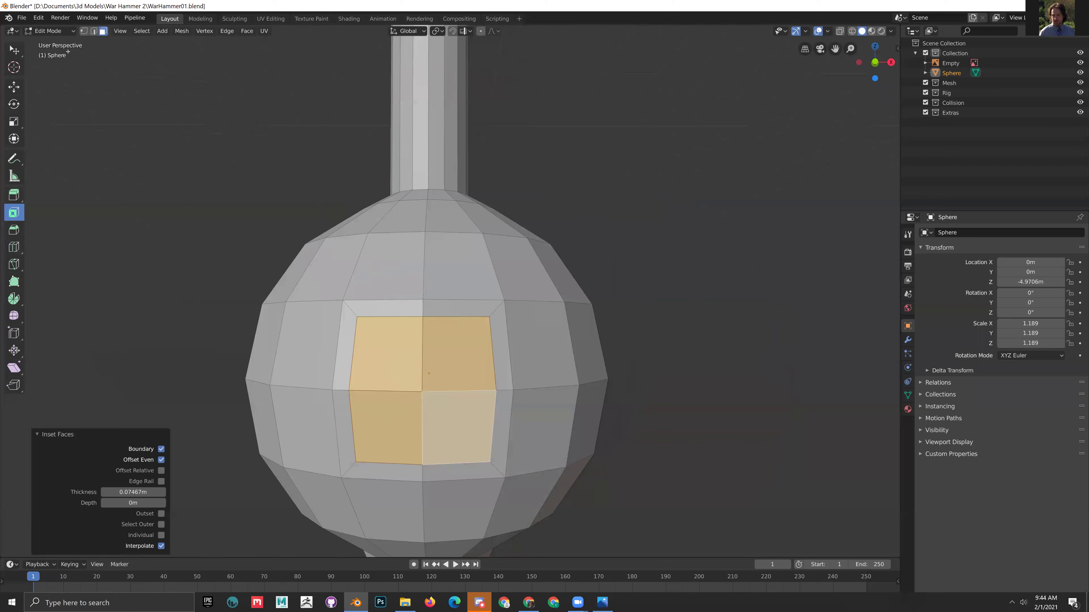
pyautogui.click(85, 31)
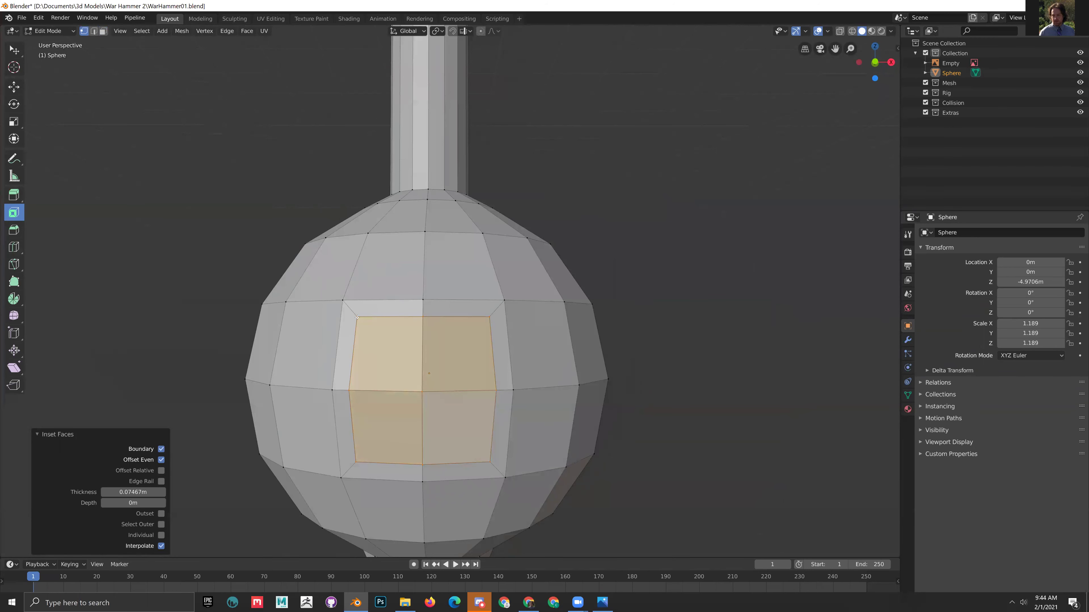
pyautogui.click(451, 346)
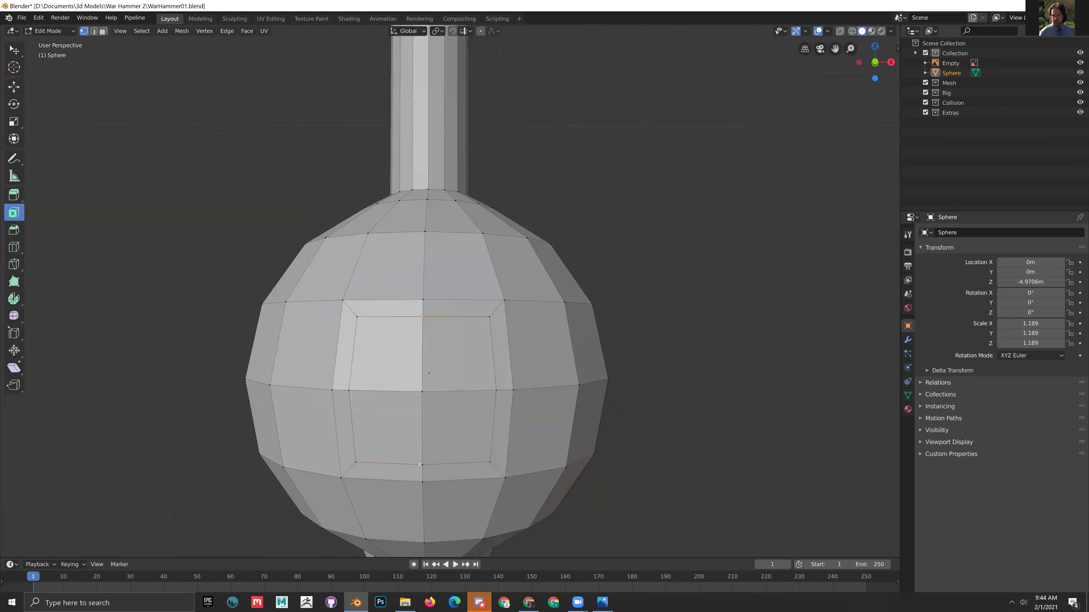
# - Scale the outline's top and bottom vertices 1.143 on Z and side vertices 1.154 on X
pyautogui.click(14, 122)
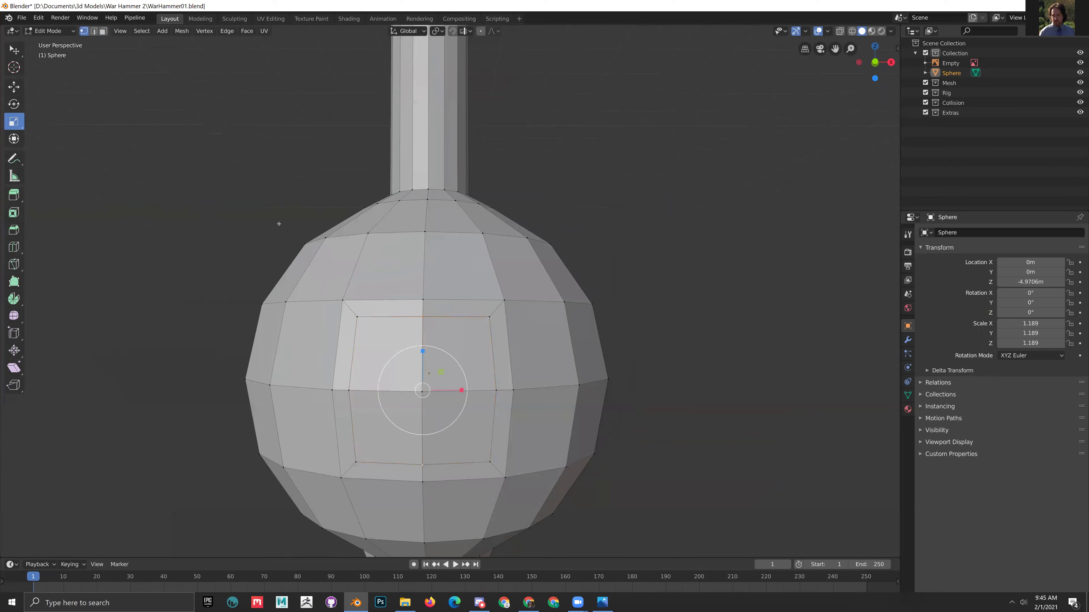
pyautogui.moveTo(423, 350); pyautogui.dragTo(423, 346)
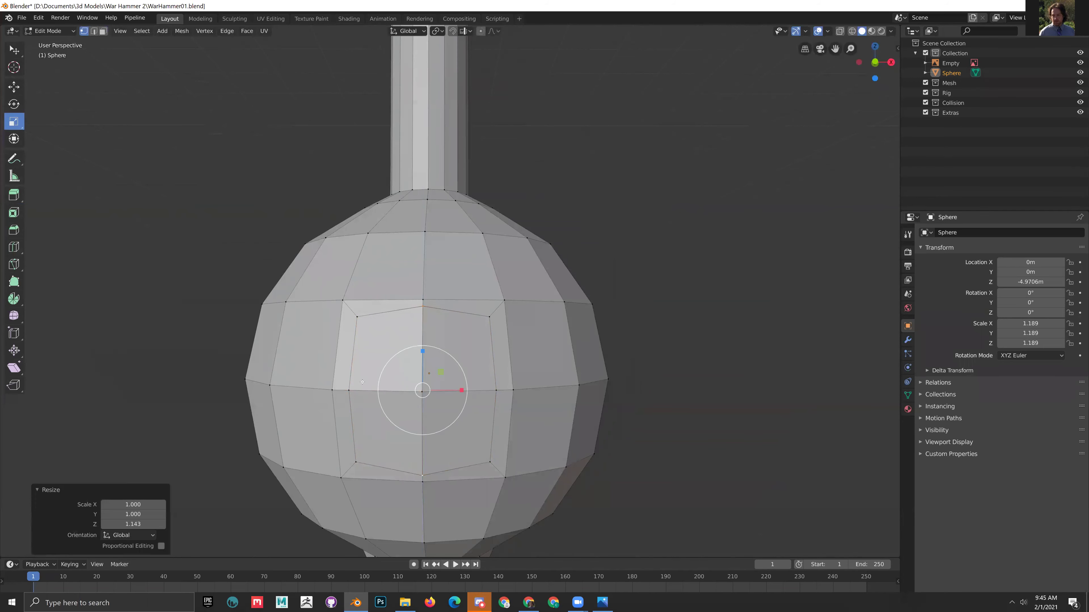
pyautogui.click(346, 392)
pyautogui.keyDown('shift'); pyautogui.click(498, 389); pyautogui.keyUp('shift')
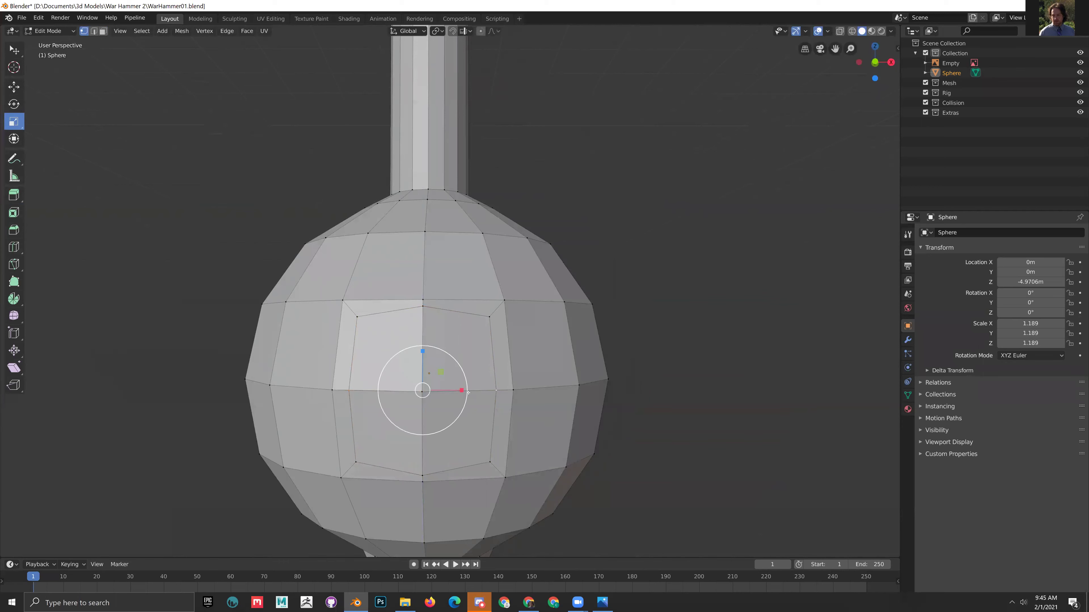
pyautogui.moveTo(466, 391); pyautogui.dragTo(470, 392)
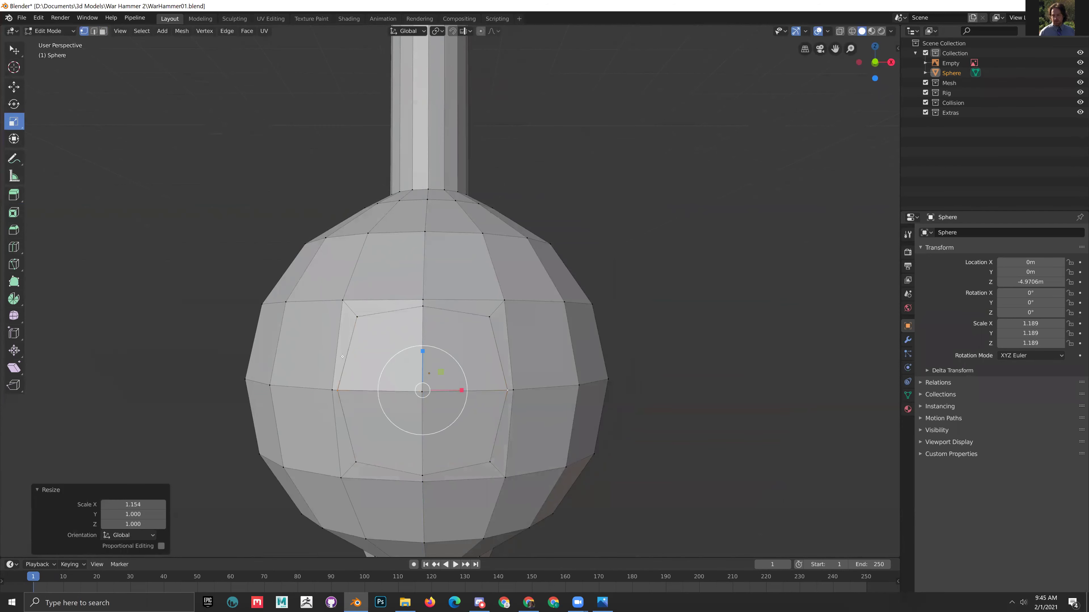
# - Select the panel's four central faces in face mode
pyautogui.press('3')
pyautogui.click(371, 324)
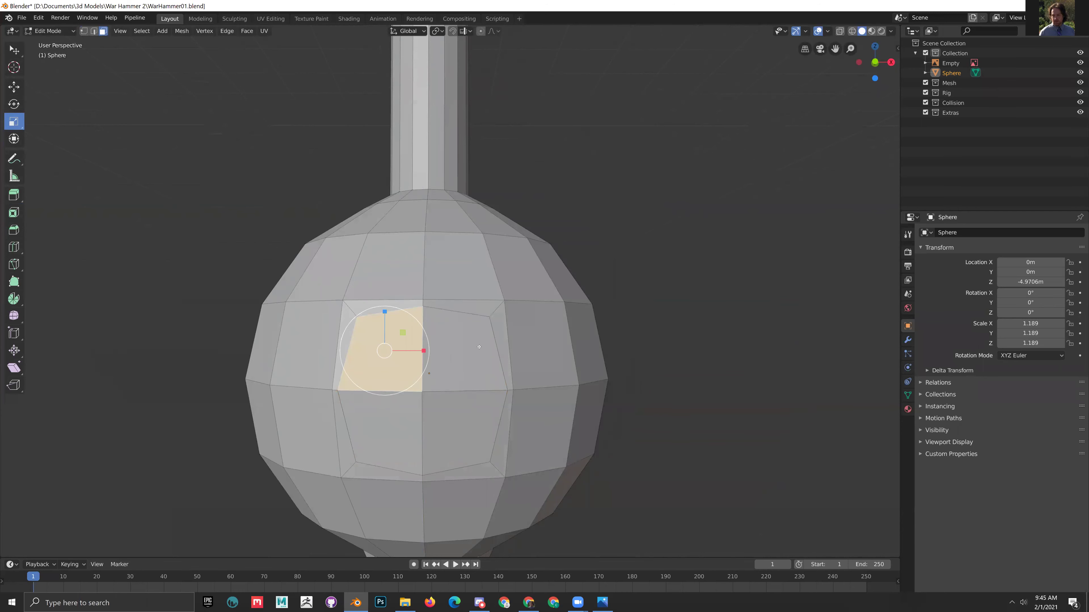
pyautogui.keyDown('shift'); pyautogui.click(456, 347); pyautogui.keyUp('shift')
pyautogui.keyDown('shift'); pyautogui.click(457, 433); pyautogui.keyUp('shift')
pyautogui.keyDown('shift'); pyautogui.click(416, 441); pyautogui.keyUp('shift')
pyautogui.moveTo(577, 421); pyautogui.dragTo(619, 496, button='middle')
# - Extrude the central faces 0.879 m left and scale the end to 0.048 into a spike
pyautogui.press('KP_3')
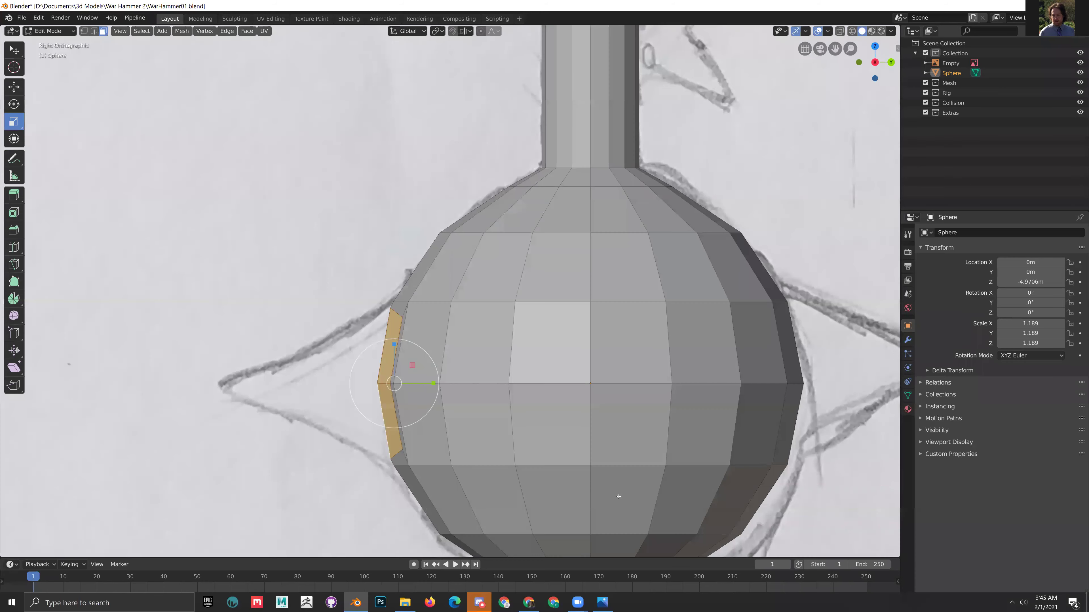
pyautogui.press('e')
pyautogui.click(68, 364)
pyautogui.press('s')
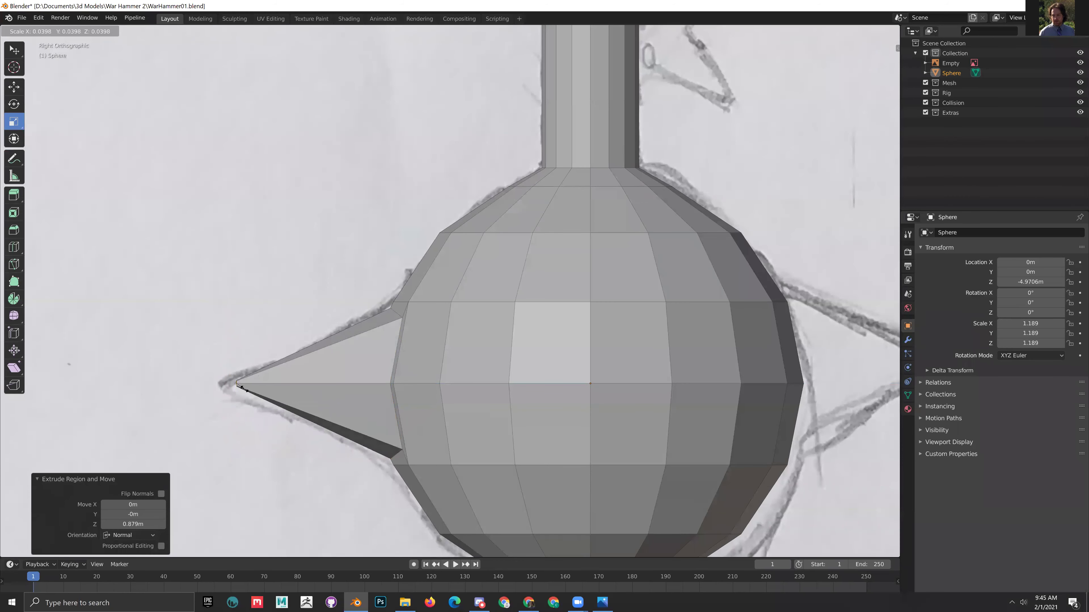
pyautogui.click(244, 377)
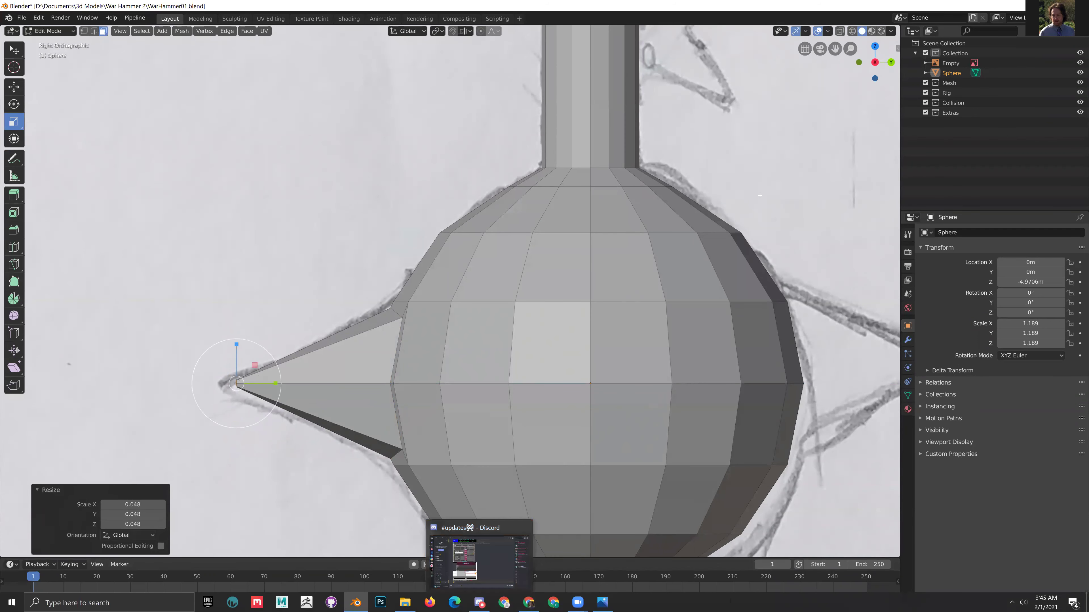
# - Dismiss Discord and inspect the spikes in perspective and Right Ortho, centring the hammer head
pyautogui.click(486, 602)
pyautogui.click(382, 12)
pyautogui.moveTo(429, 300); pyautogui.dragTo(457, 335, button='middle')
pyautogui.scroll(3, 457, 335)
pyautogui.press('KP_3')
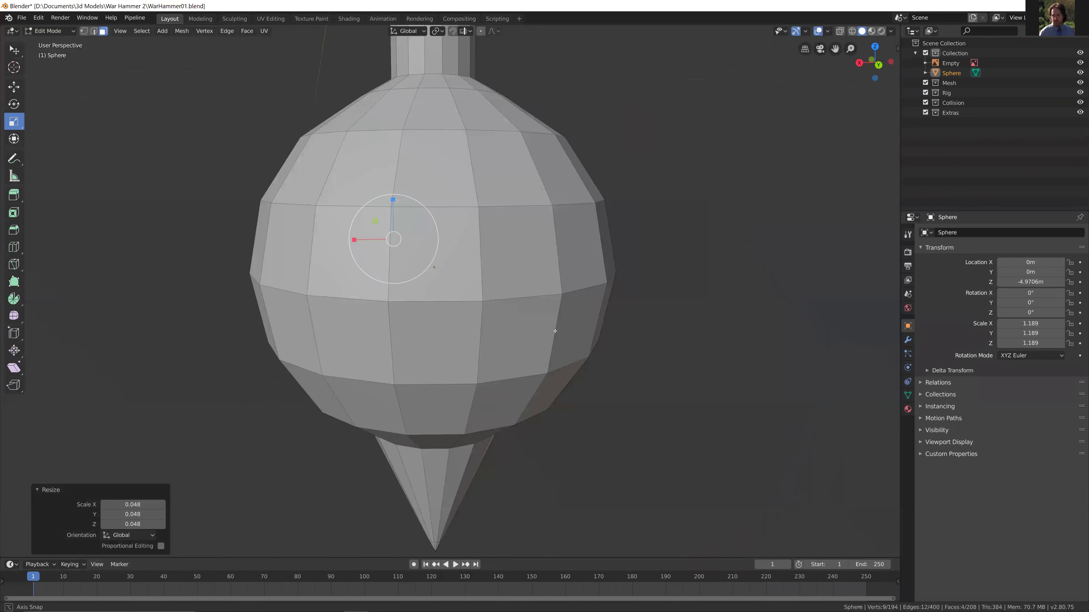
pyautogui.scroll(-3, 565, 289)
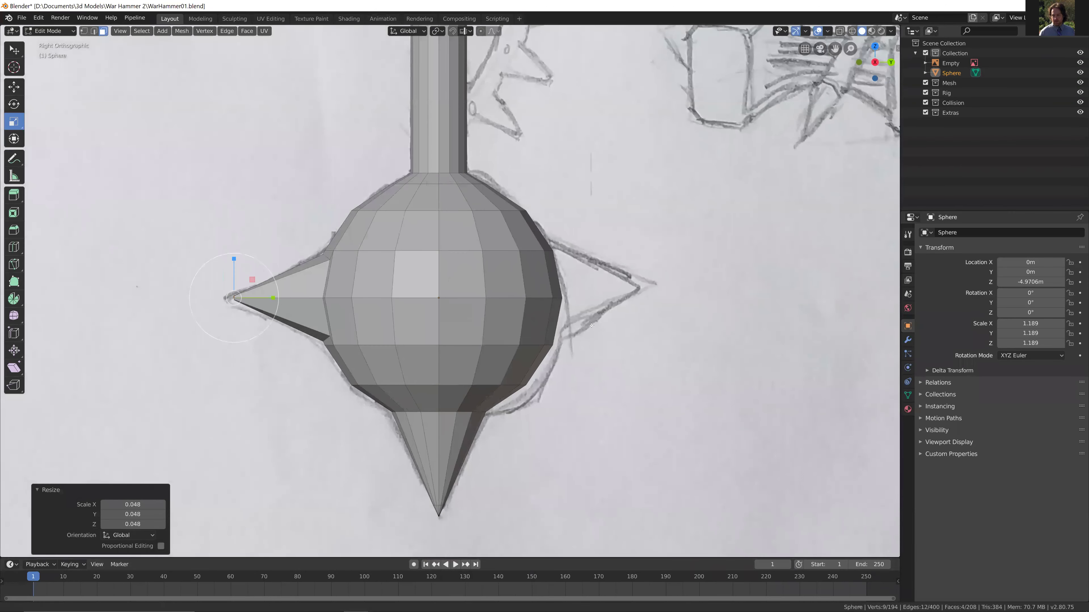
pyautogui.keyDown('shift'); pyautogui.moveTo(591, 325); pyautogui.dragTo(652, 331, button='middle'); pyautogui.keyUp('shift')
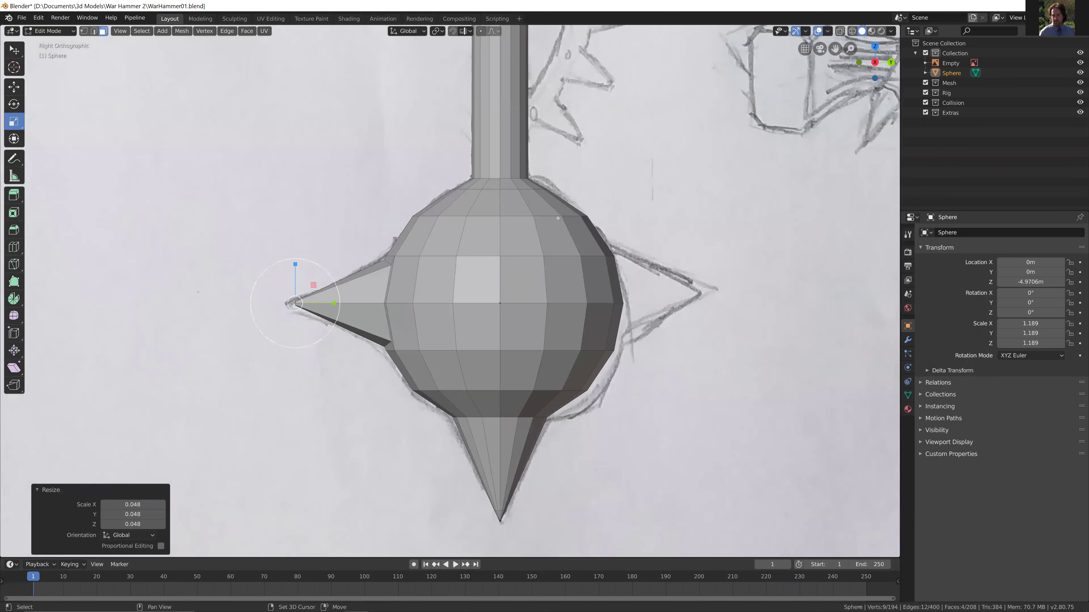
pyautogui.keyDown('shift'); pyautogui.scroll(10, 515, 300); pyautogui.keyUp('shift')
# - Add two loop cuts on the shaft and slide them up to where it passes through the head
pyautogui.scroll(-8, 466, 328)
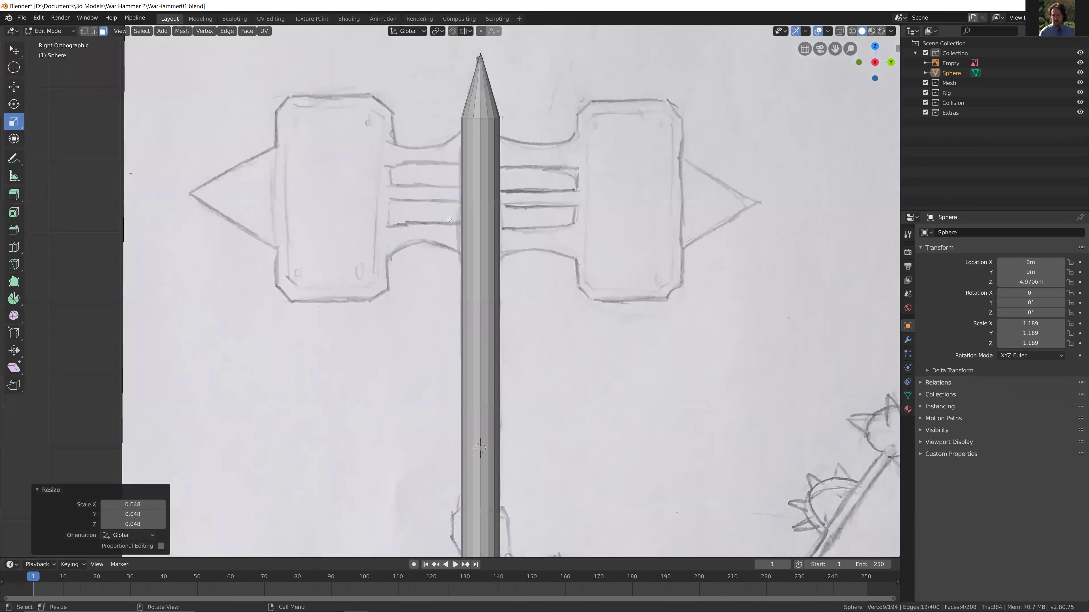
pyautogui.scroll(3, 463, 306)
pyautogui.scroll(-3, 403, 288)
pyautogui.scroll(4, 429, 236)
pyautogui.keyDown('ctrl'); pyautogui.hscroll(-3, 461, 177); pyautogui.keyUp('ctrl')
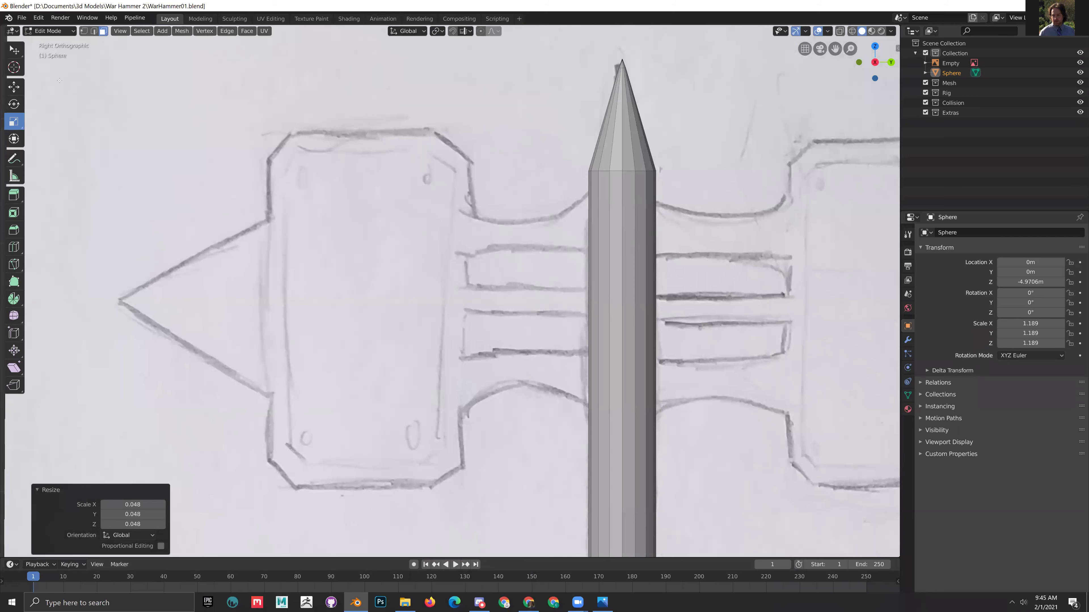
pyautogui.scroll(-4, 617, 333)
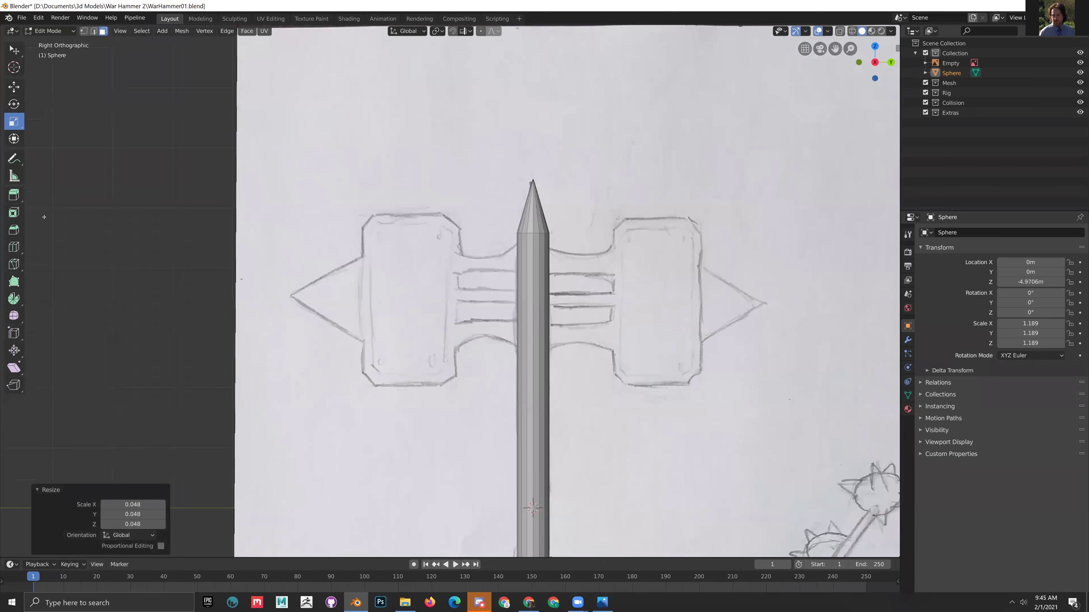
pyautogui.click(14, 246)
pyautogui.scroll(-2, 550, 371)
pyautogui.scroll(-1, 550, 370)
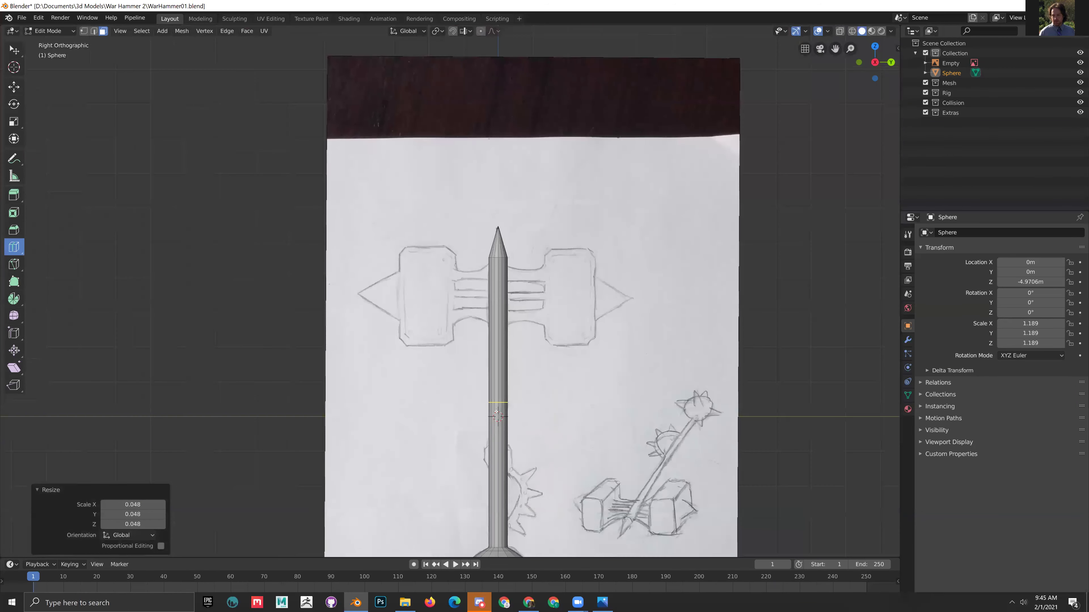
pyautogui.moveTo(498, 403); pyautogui.dragTo(505, 270)
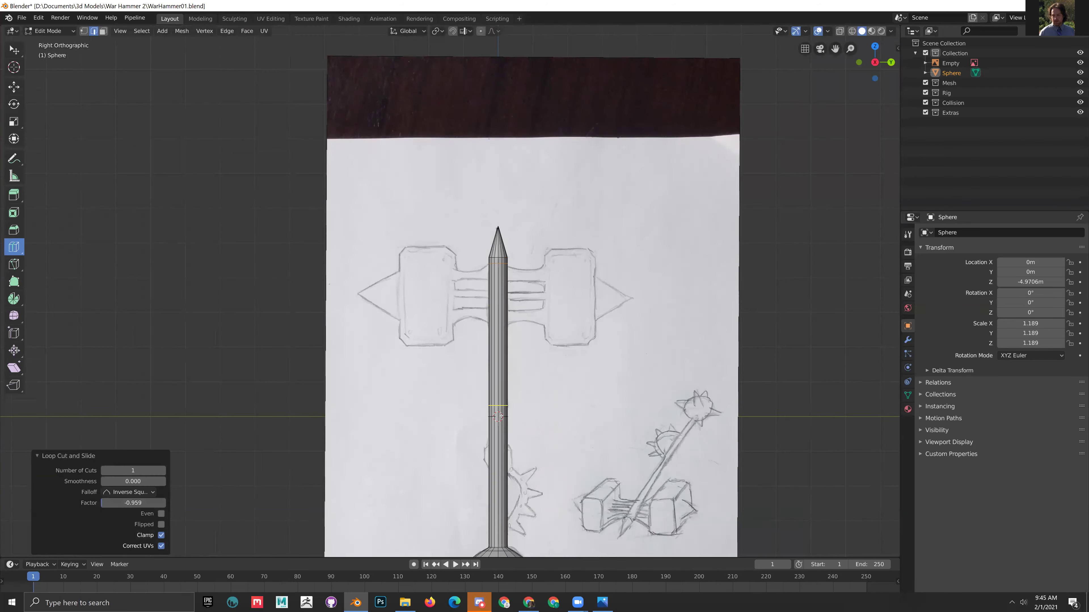
pyautogui.moveTo(501, 416); pyautogui.dragTo(497, 348)
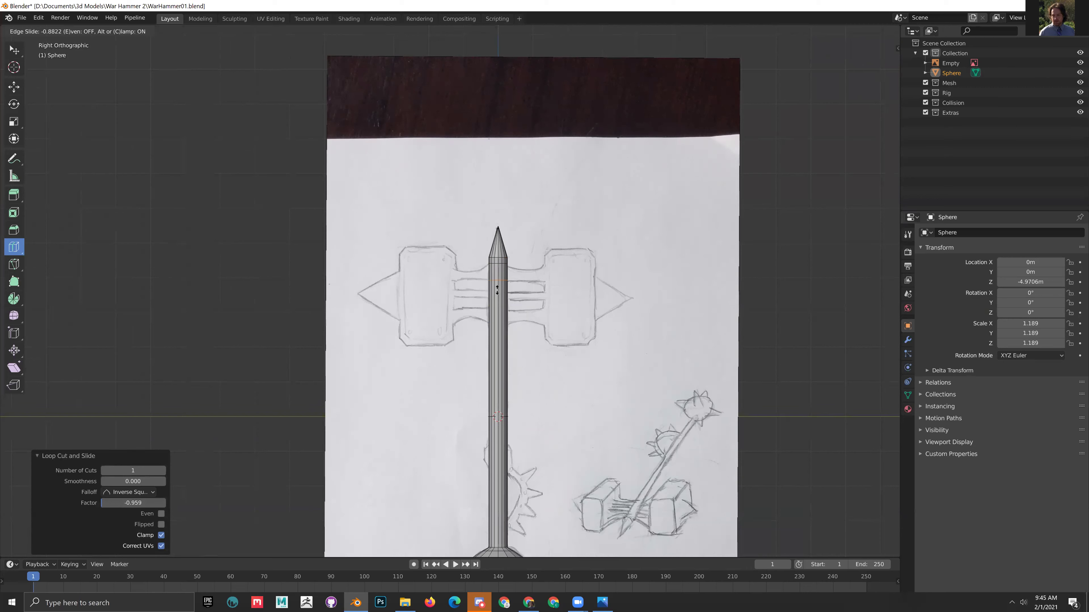
pyautogui.moveTo(497, 289); pyautogui.dragTo(504, 349)
pyautogui.moveTo(498, 295); pyautogui.dragTo(497, 286)
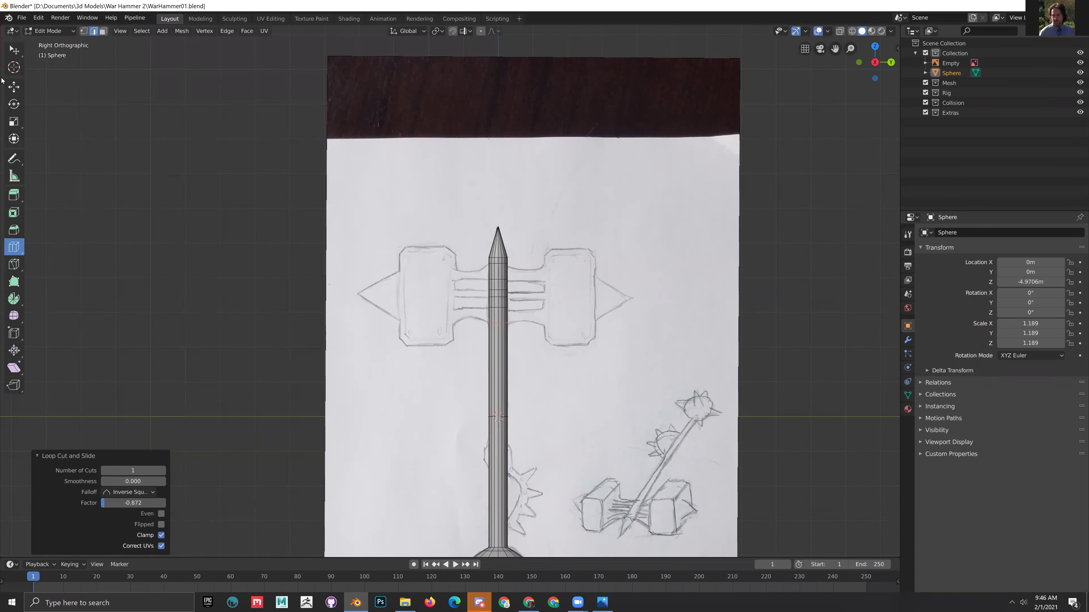
# - Switch back to the Move tool, frame the whole hammer sketch, and return to Object Mode
pyautogui.click(14, 86)
pyautogui.click(401, 376)
pyautogui.scroll(4, 401, 376)
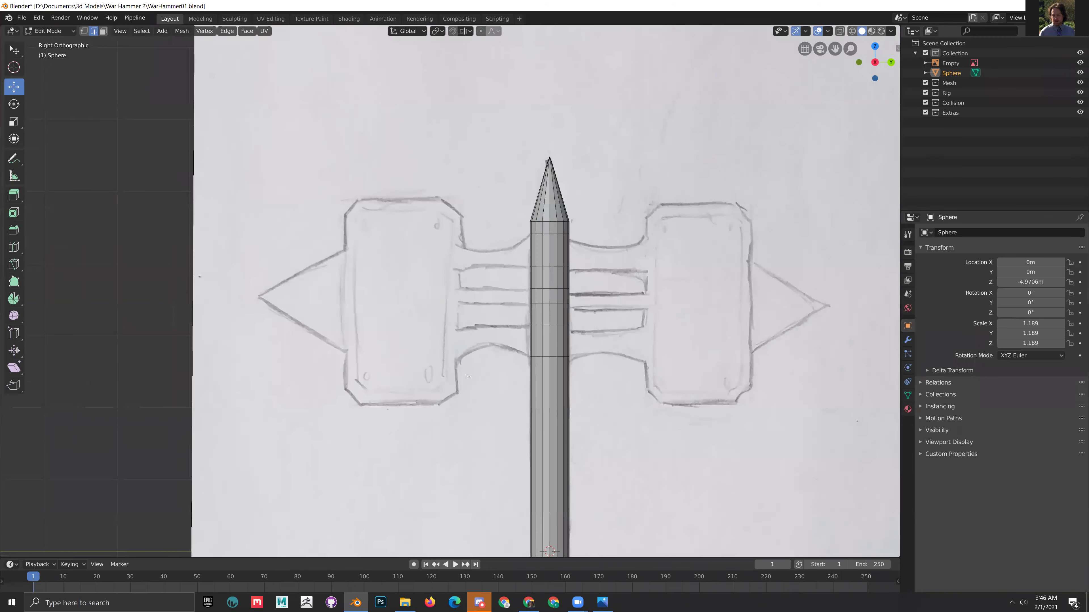
pyautogui.moveTo(620, 366)
pyautogui.keyDown('shift'); pyautogui.mouseDown(button='middle')
pyautogui.moveTo(600, 361)
pyautogui.moveTo(634, 386)
pyautogui.moveTo(687, 373)
pyautogui.moveTo(584, 359)
pyautogui.moveTo(550, 392)
pyautogui.mouseUp(button='middle'); pyautogui.keyUp('shift')
pyautogui.scroll(-2, 550, 392)
pyautogui.keyDown('shift'); pyautogui.moveTo(368, 225); pyautogui.dragTo(408, 235, button='middle'); pyautogui.keyUp('shift')
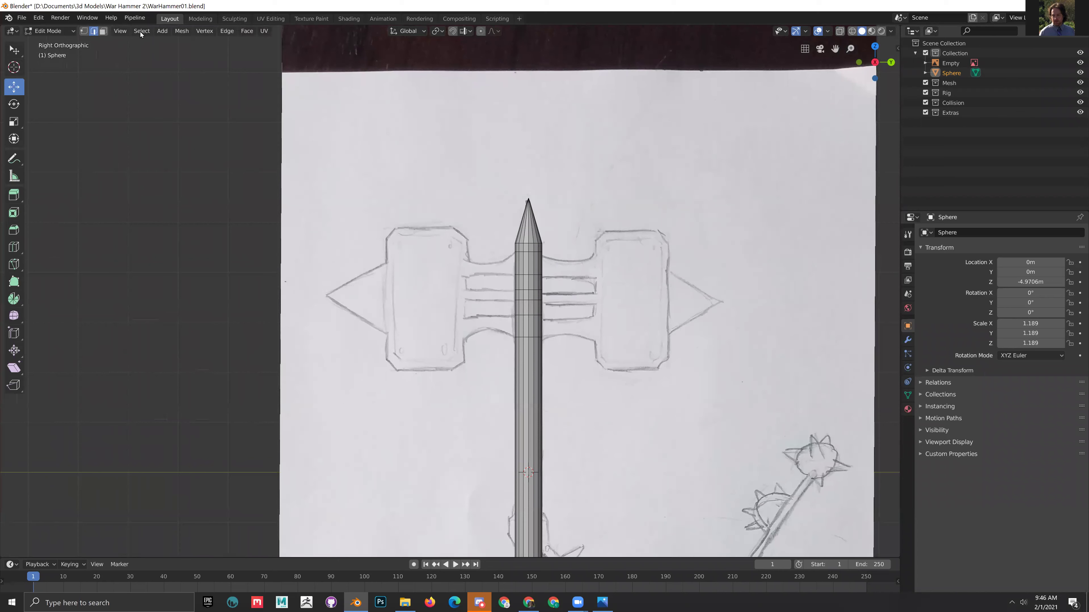
pyautogui.press('Tab')
pyautogui.press('Tab')
pyautogui.press('Tab')
# - Add a cube mesh and move it onto the sketch's left hammer-head block
pyautogui.click(130, 30)
pyautogui.moveTo(150, 46)
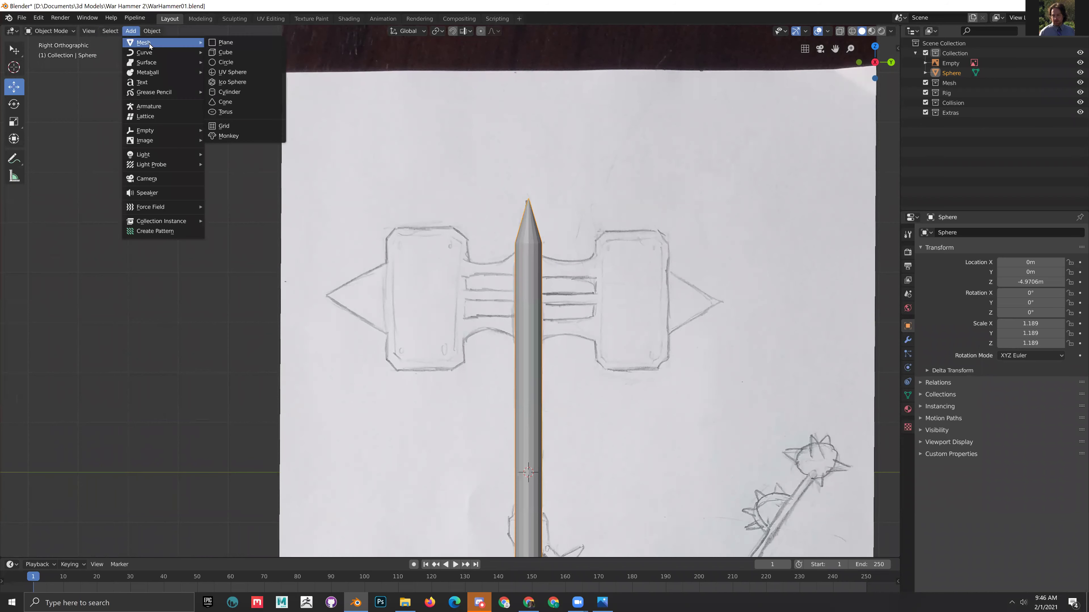
pyautogui.click(250, 52)
pyautogui.press('g')
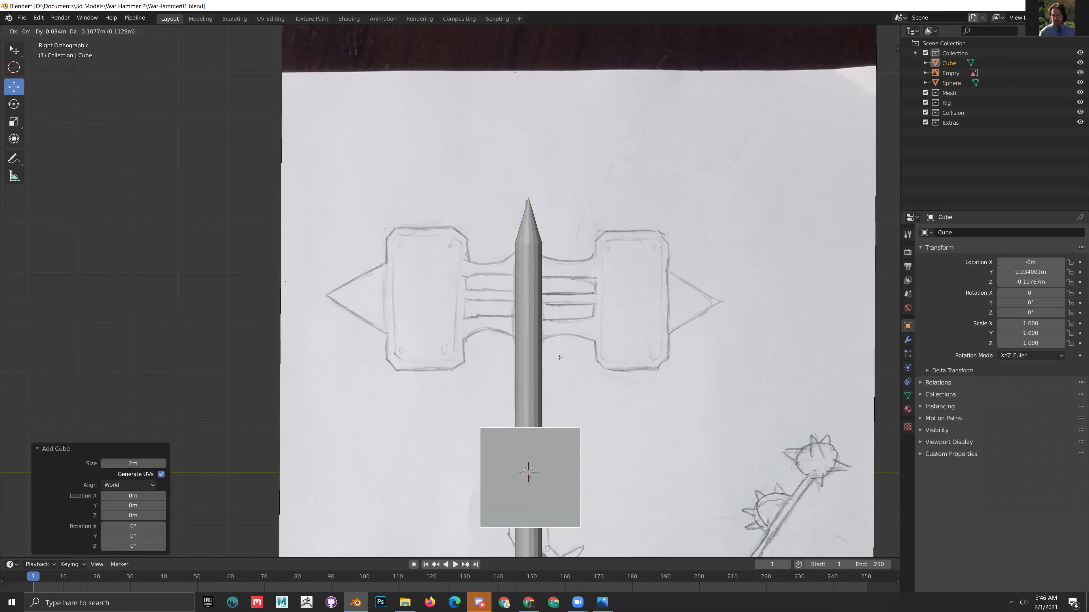
pyautogui.click(444, 198)
# - Scale the cube to fit the block, about Z 1.498 and X 1.035
pyautogui.hotkey('shift', 'space')
pyautogui.press('s')
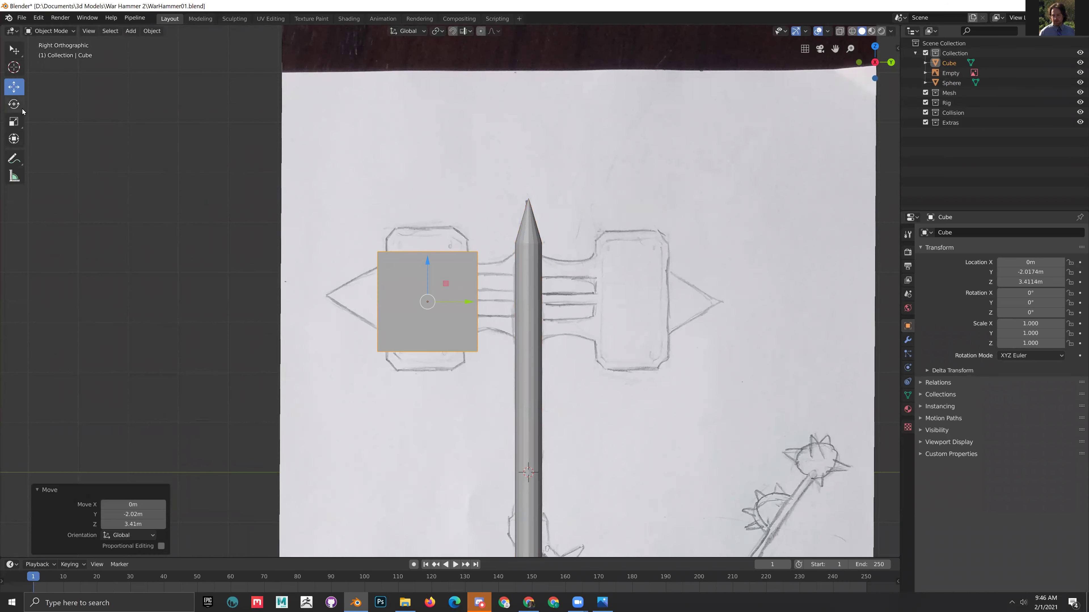
pyautogui.moveTo(426, 263); pyautogui.dragTo(426, 245)
pyautogui.keyDown('shift'); pyautogui.moveTo(375, 310); pyautogui.dragTo(430, 354, button='middle'); pyautogui.keyUp('shift')
pyautogui.press('KP_7')
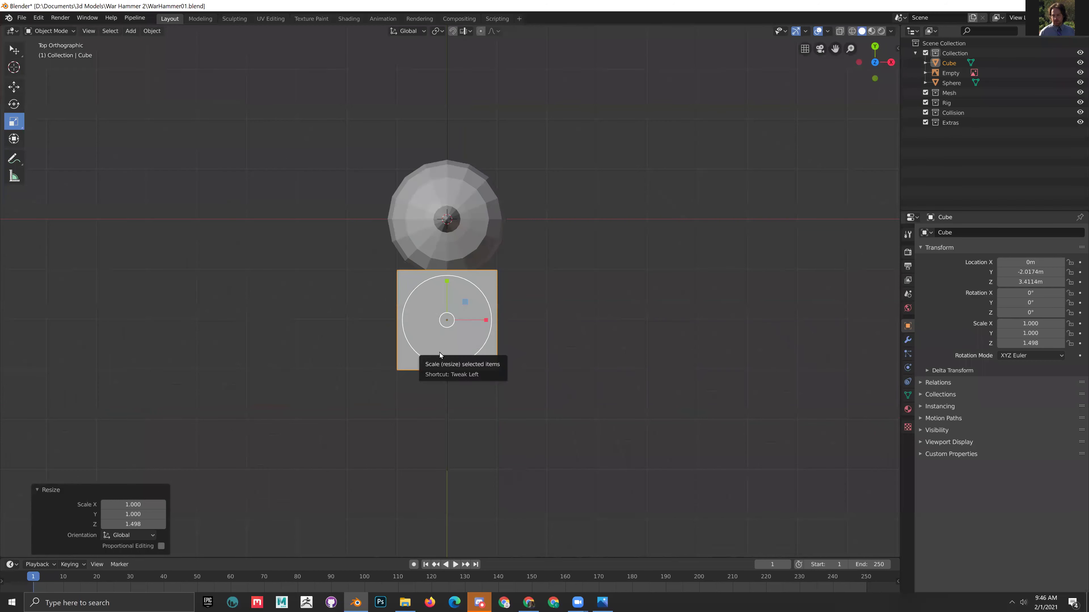
pyautogui.moveTo(486, 320)
pyautogui.mouseDown()
pyautogui.moveTo(478, 319)
pyautogui.moveTo(500, 319)
pyautogui.moveTo(465, 319)
pyautogui.moveTo(489, 320)
pyautogui.mouseUp()
pyautogui.moveTo(491, 322)
pyautogui.mouseDown(button='middle')
pyautogui.moveTo(536, 362)
pyautogui.moveTo(551, 325)
pyautogui.moveTo(586, 325)
pyautogui.moveTo(355, 304)
pyautogui.moveTo(541, 351)
pyautogui.moveTo(429, 336)
pyautogui.mouseUp(button='middle')
pyautogui.press('KP_5')
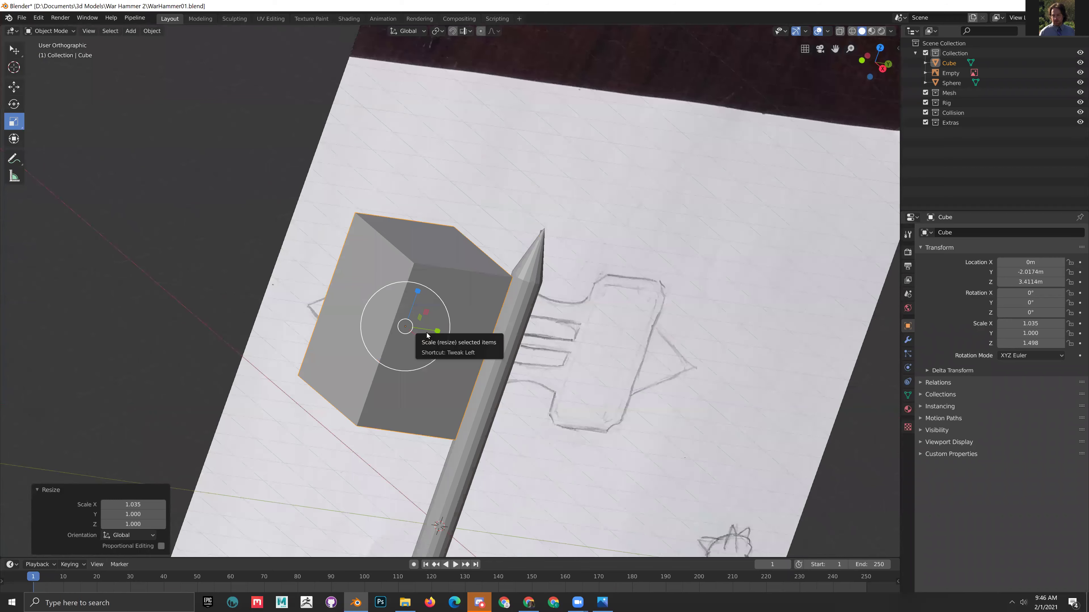
pyautogui.press('KP_3')
# - Set the viewport to wireframe shading so the sketch shows through the cube
pyautogui.press('z')
pyautogui.press('z')
pyautogui.click(408, 375)
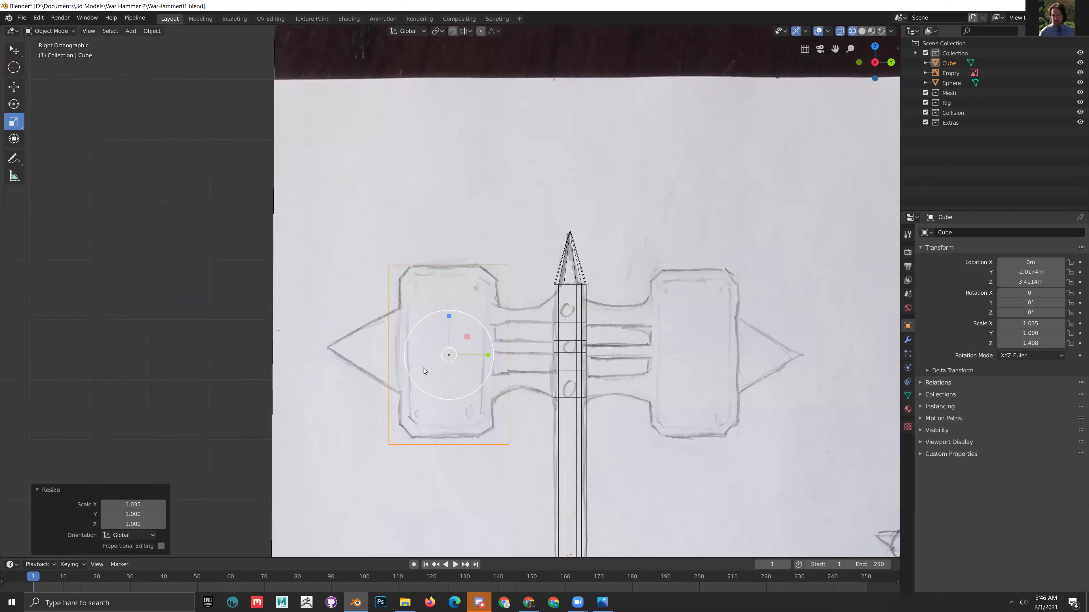
pyautogui.press('z')
pyautogui.click(535, 362)
pyautogui.hotkey('shift', 'z')
pyautogui.click(861, 31)
pyautogui.click(853, 30)
pyautogui.click(860, 31)
pyautogui.click(853, 31)
pyautogui.click(861, 31)
pyautogui.click(853, 31)
pyautogui.press('z')
pyautogui.click(691, 203)
pyautogui.press('z')
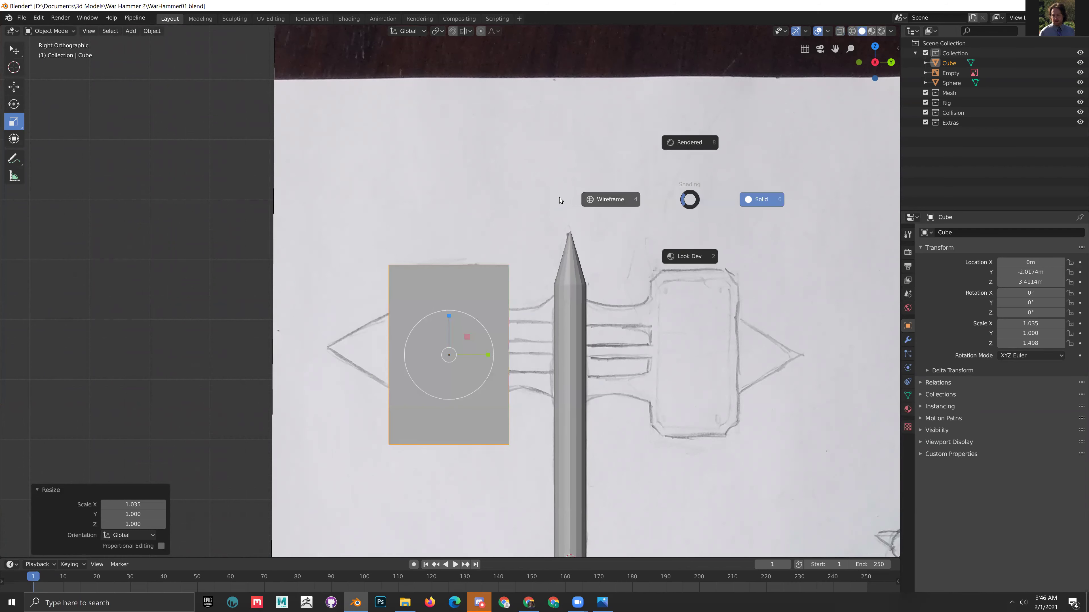
pyautogui.click(559, 200)
pyautogui.press('z')
pyautogui.click(521, 196)
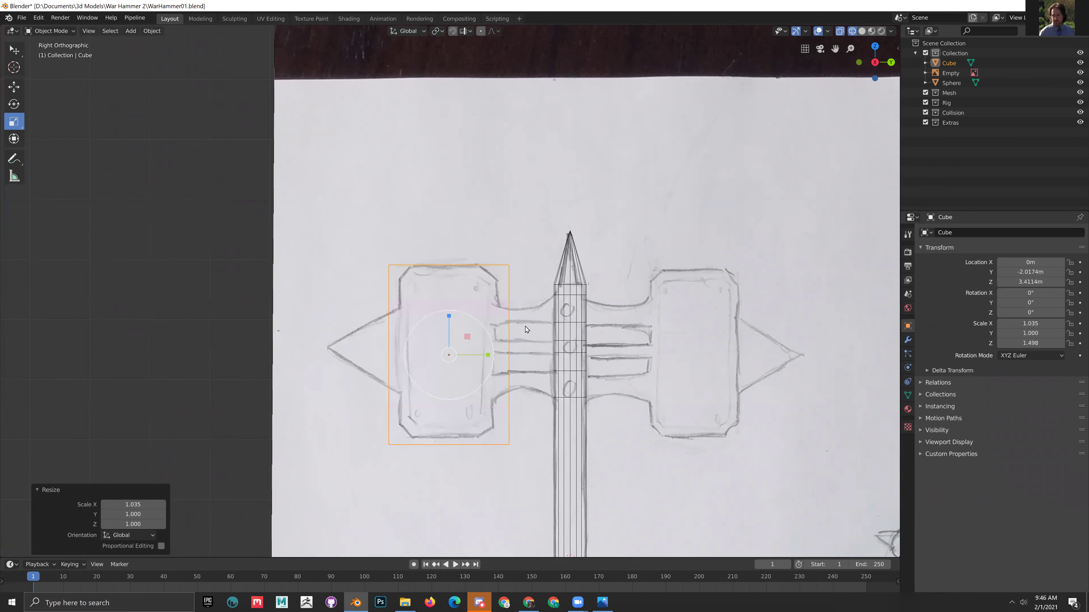
pyautogui.keyDown('shift'); pyautogui.moveTo(519, 357); pyautogui.dragTo(539, 323, button='middle'); pyautogui.keyUp('shift')
# - Scale the cube down evenly to 0.982 × 0.948 × 1.420 and settle it over the left block
pyautogui.press('s')
pyautogui.click(534, 325)
pyautogui.press('g')
pyautogui.click(531, 325)
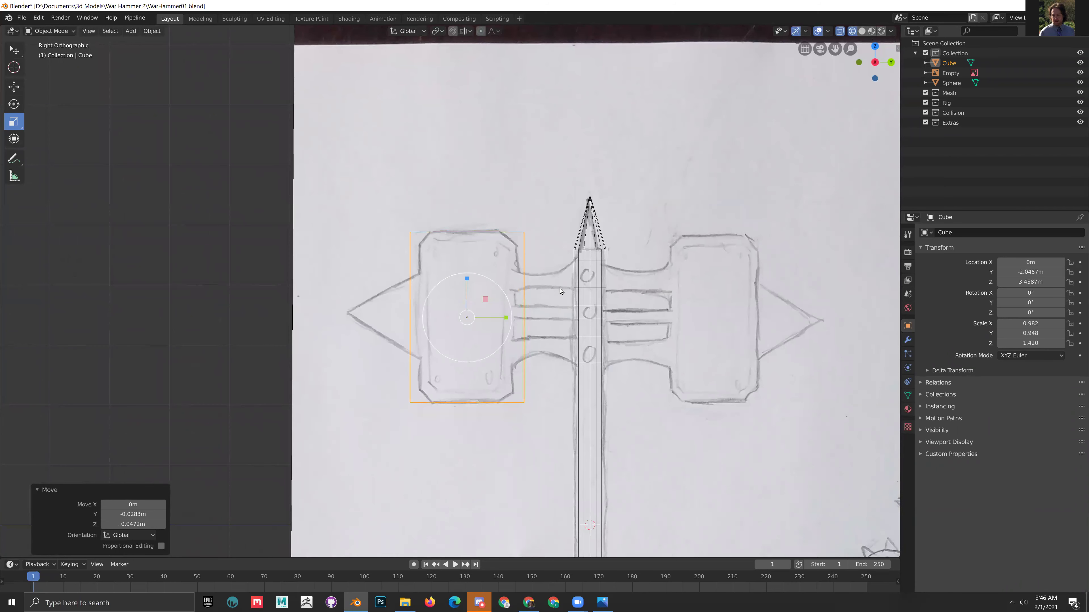
pyautogui.scroll(3, 560, 291)
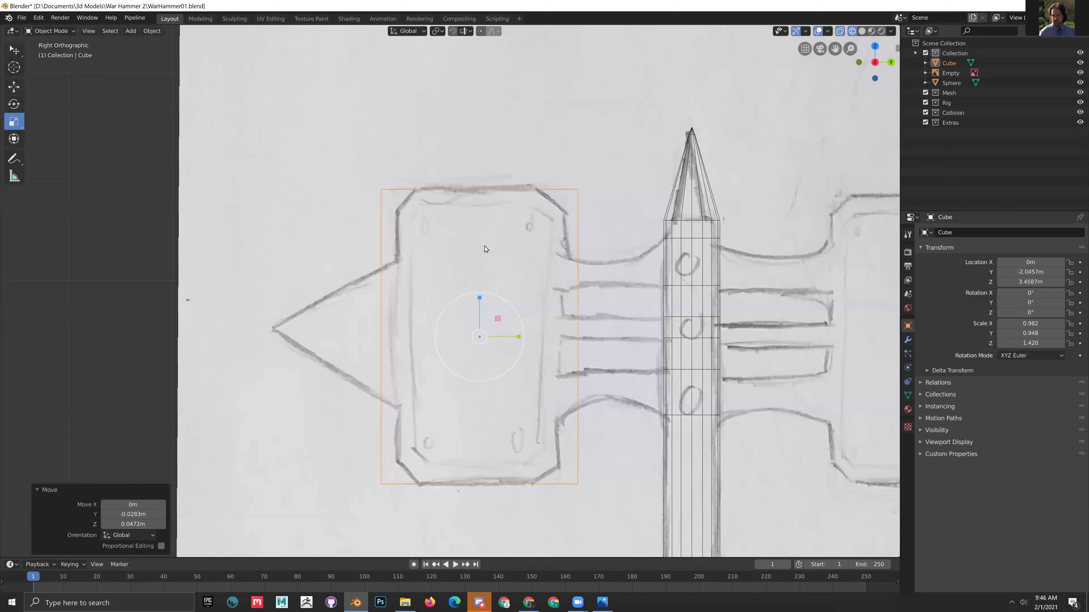
pyautogui.press('Tab')
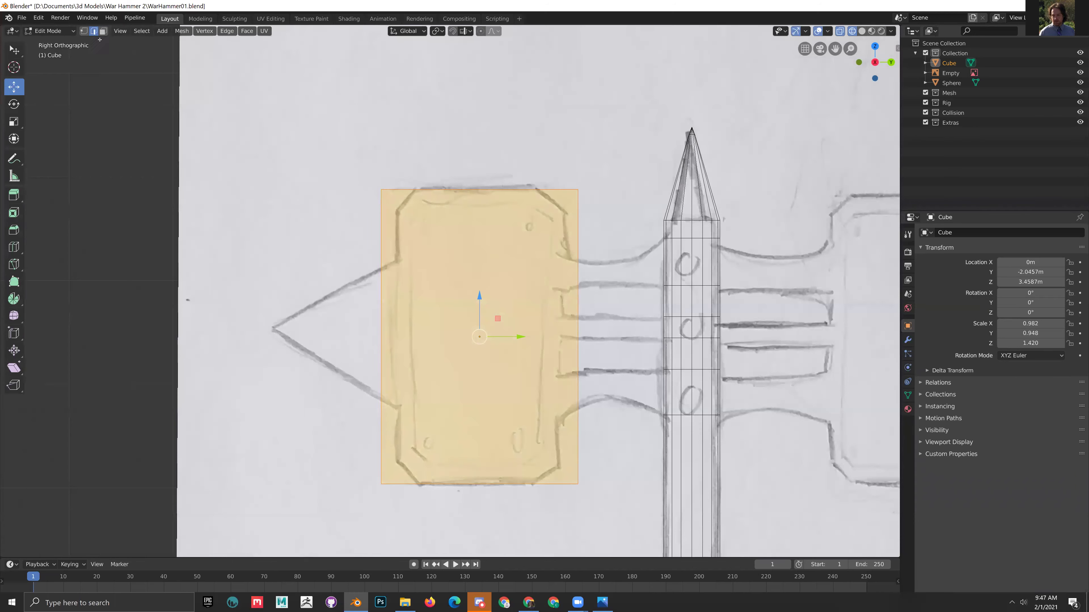
# - Cut several horizontal edge loops across the cube with the Loop Cut tool
pyautogui.click(5, 245)
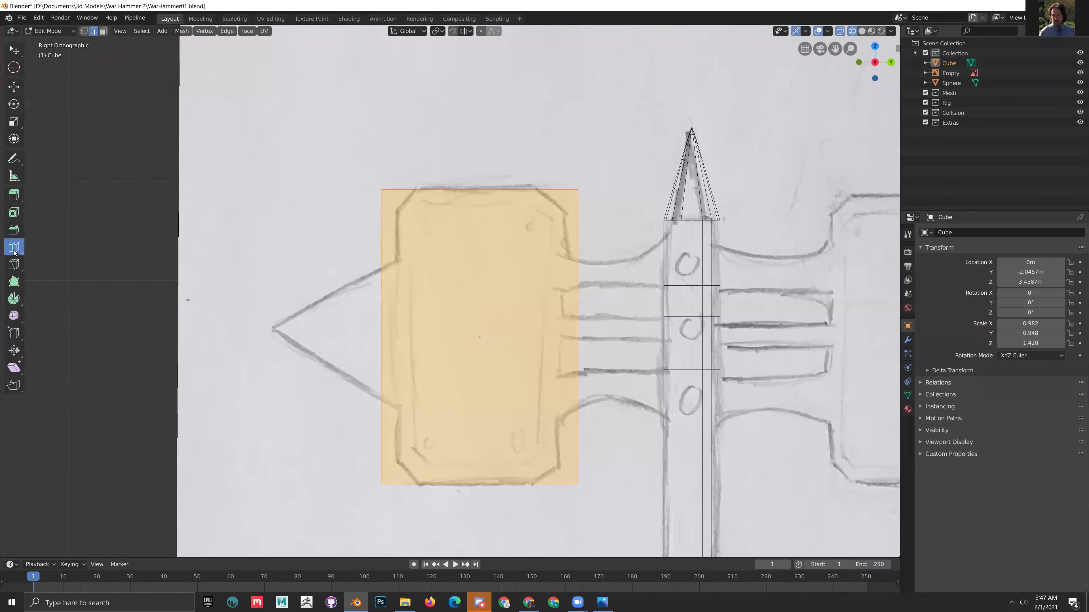
pyautogui.moveTo(399, 312); pyautogui.dragTo(389, 234)
pyautogui.moveTo(386, 356); pyautogui.dragTo(379, 275)
pyautogui.moveTo(375, 388); pyautogui.dragTo(376, 336)
pyautogui.moveTo(377, 385); pyautogui.dragTo(384, 419)
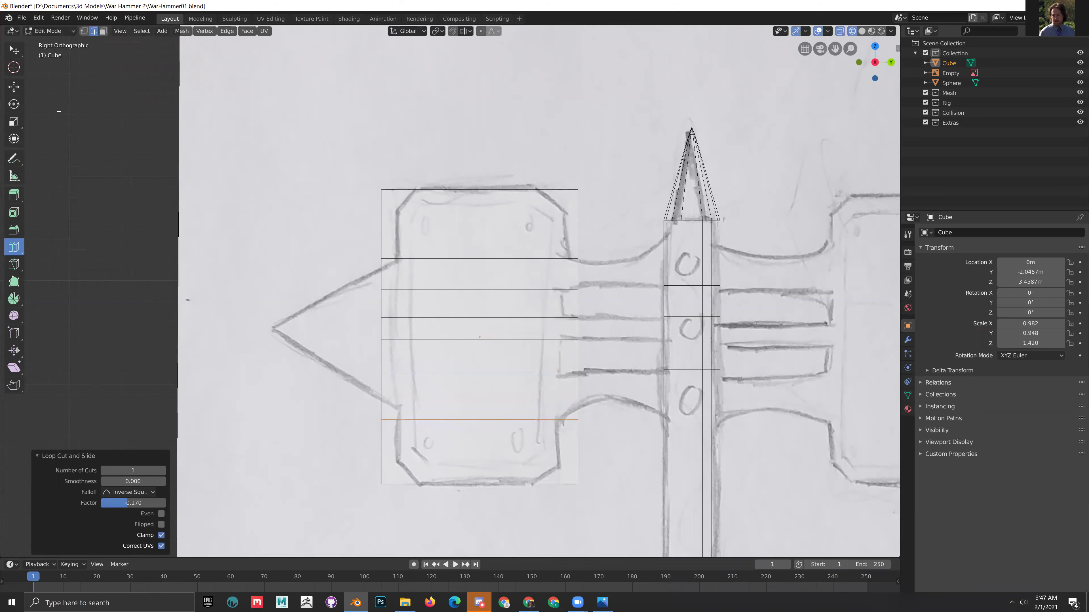
pyautogui.click(103, 32)
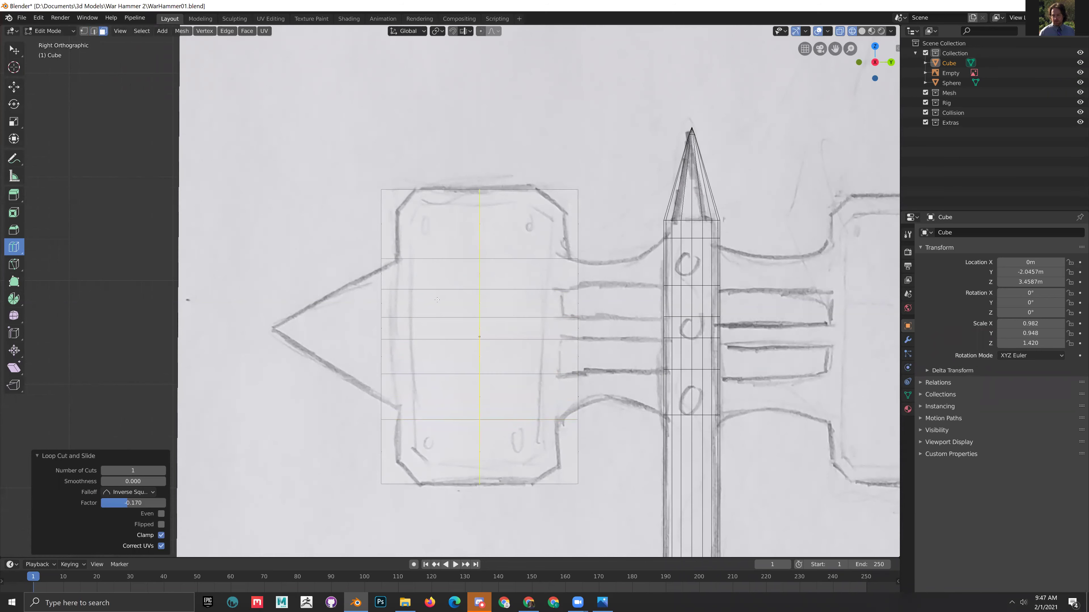
# - Add a two-cut vertical edge loop through the cube
pyautogui.press('Tab')
pyautogui.moveTo(647, 378)
pyautogui.mouseDown(button='middle')
pyautogui.moveTo(615, 409)
pyautogui.moveTo(675, 452)
pyautogui.moveTo(656, 400)
pyautogui.moveTo(627, 413)
pyautogui.moveTo(627, 433)
pyautogui.moveTo(477, 239)
pyautogui.mouseUp(button='middle')
pyautogui.press('Tab')
pyautogui.click(496, 364)
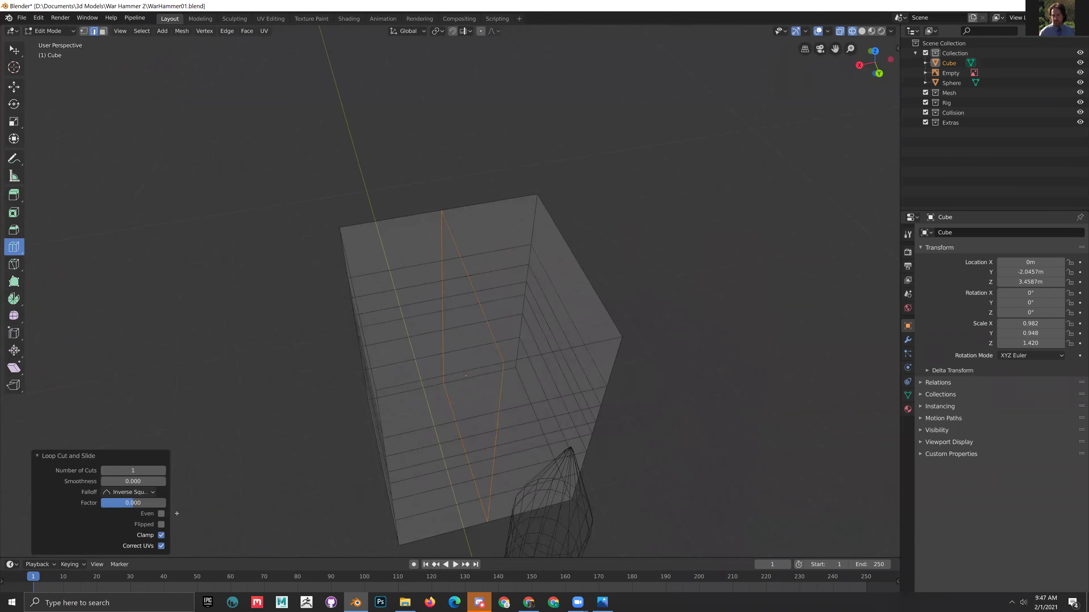
# - From the top view, squeeze the two vertical loops toward the centre to X scale 0.665
pyautogui.moveTo(610, 406); pyautogui.dragTo(625, 471, button='middle')
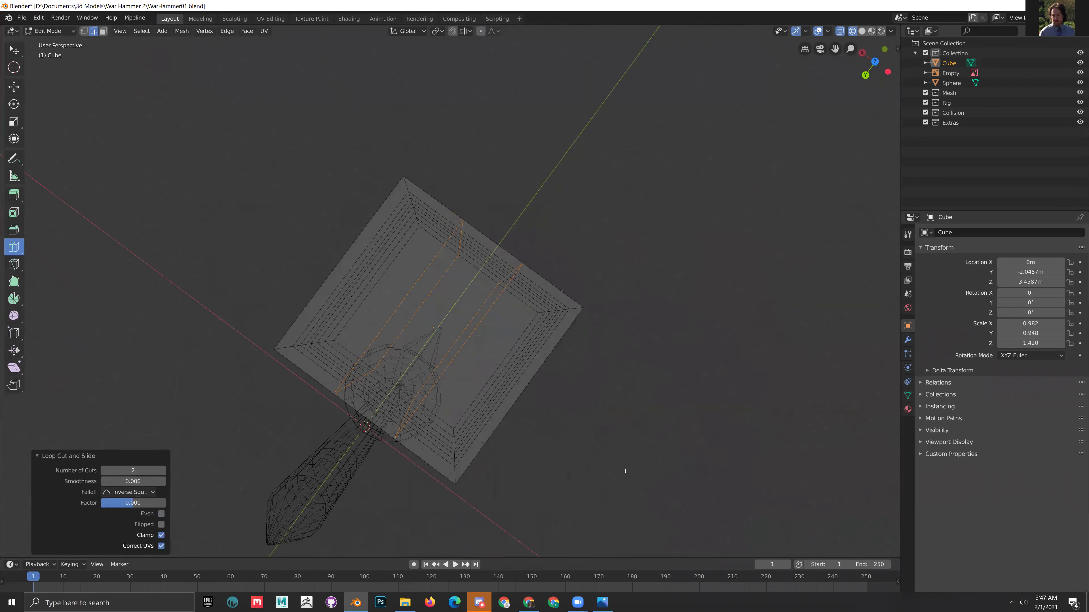
pyautogui.press('KP_7')
pyautogui.keyDown('shift'); pyautogui.moveTo(626, 276); pyautogui.dragTo(480, 305, button='middle'); pyautogui.keyUp('shift')
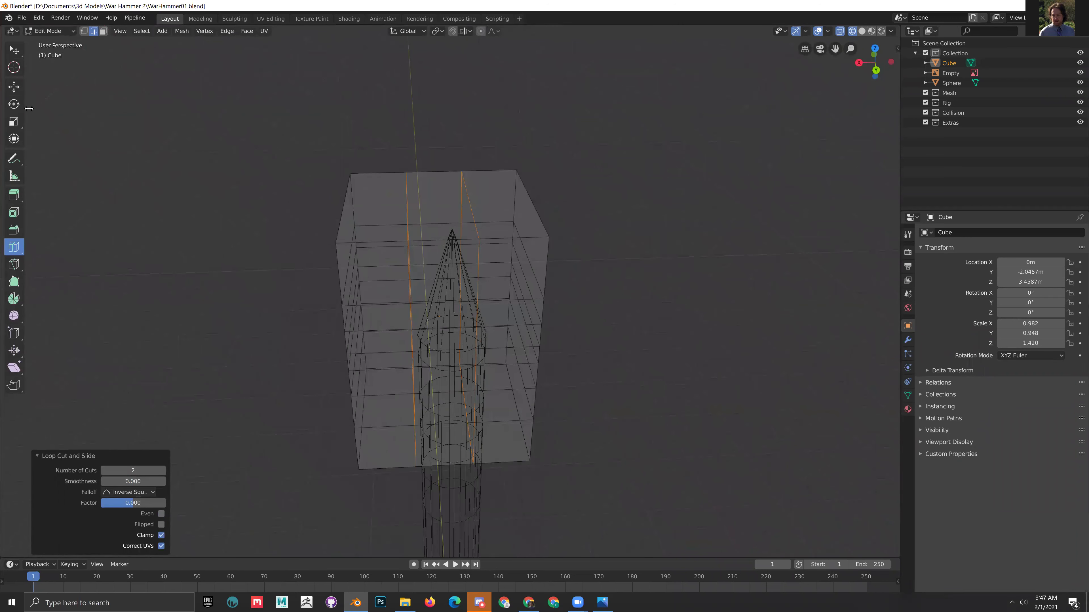
pyautogui.click(14, 121)
pyautogui.moveTo(400, 315); pyautogui.dragTo(413, 315)
pyautogui.moveTo(413, 315); pyautogui.dragTo(404, 313, button='middle')
# - Return to solid shading and go back to Object Mode
pyautogui.press('z')
pyautogui.click(728, 163)
pyautogui.moveTo(614, 259); pyautogui.dragTo(535, 241, button='middle')
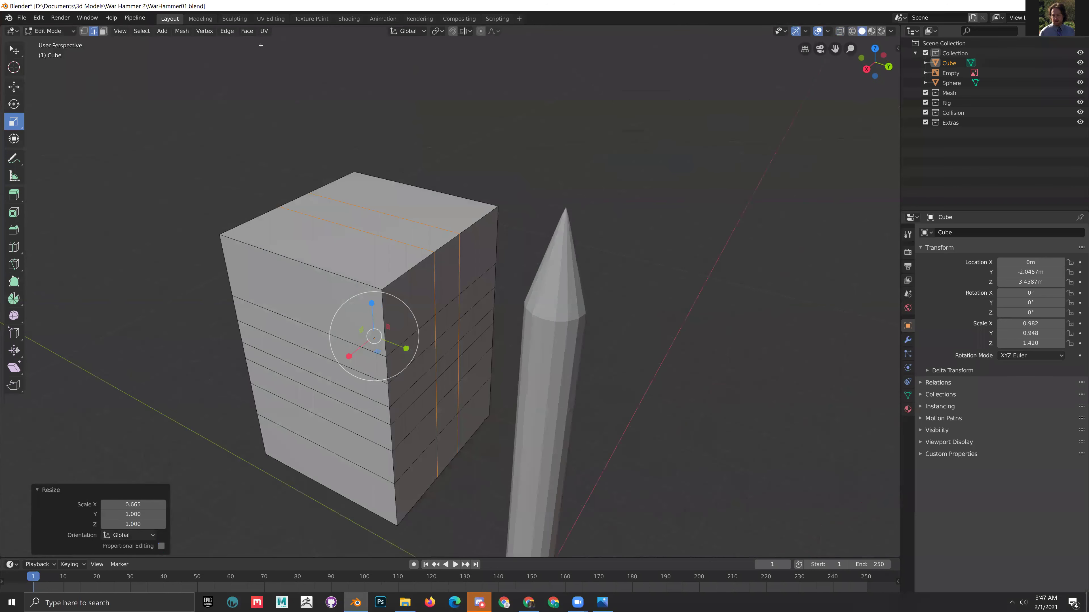
pyautogui.click(104, 32)
pyautogui.moveTo(443, 314); pyautogui.dragTo(450, 336, button='middle')
pyautogui.press('Tab')
# - Select the shaft object and the cube, with the cube as the active object
pyautogui.click(556, 299)
pyautogui.click(429, 322)
pyautogui.keyDown('shift'); pyautogui.click(549, 313); pyautogui.keyUp('shift')
pyautogui.click(399, 273)
pyautogui.keyDown('shift'); pyautogui.click(547, 331); pyautogui.keyUp('shift')
pyautogui.keyDown('shift'); pyautogui.click(436, 299); pyautogui.keyUp('shift')
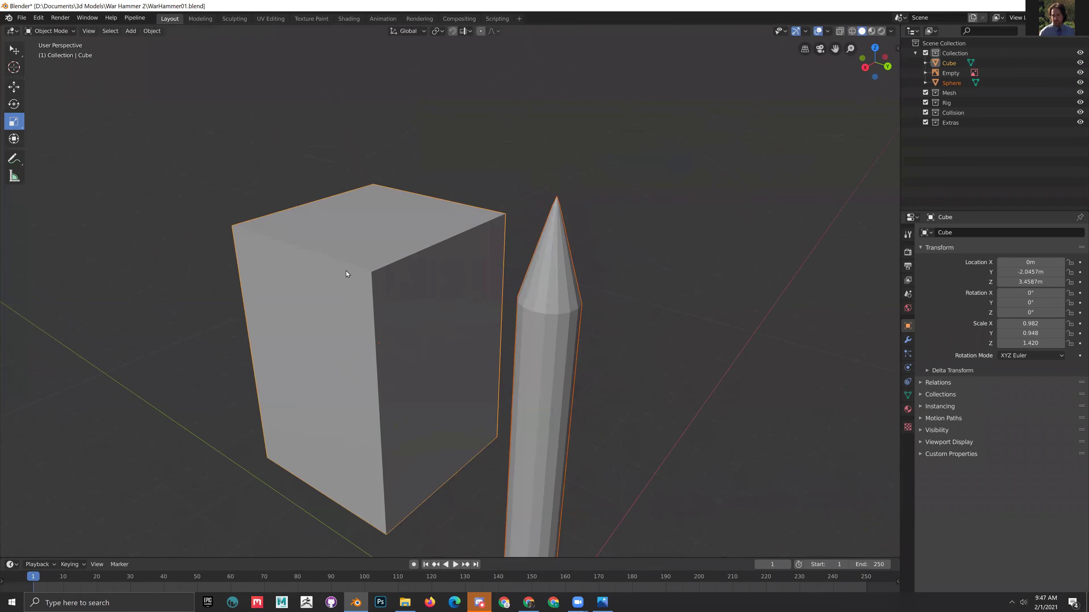
# - Join the selected shaft object into the Cube with Object > Join
pyautogui.click(145, 31)
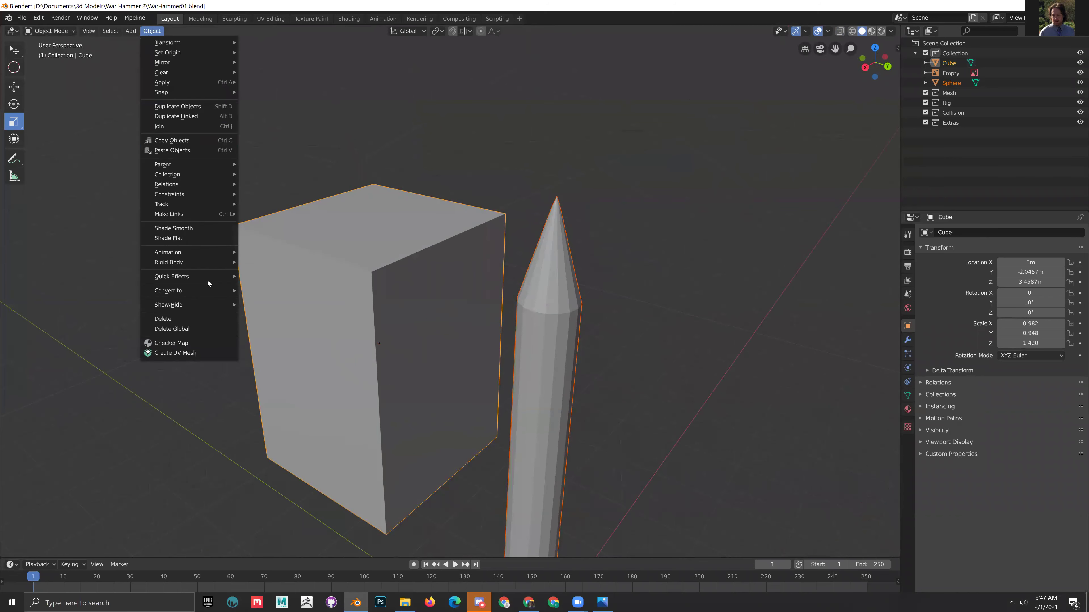
pyautogui.moveTo(200, 311)
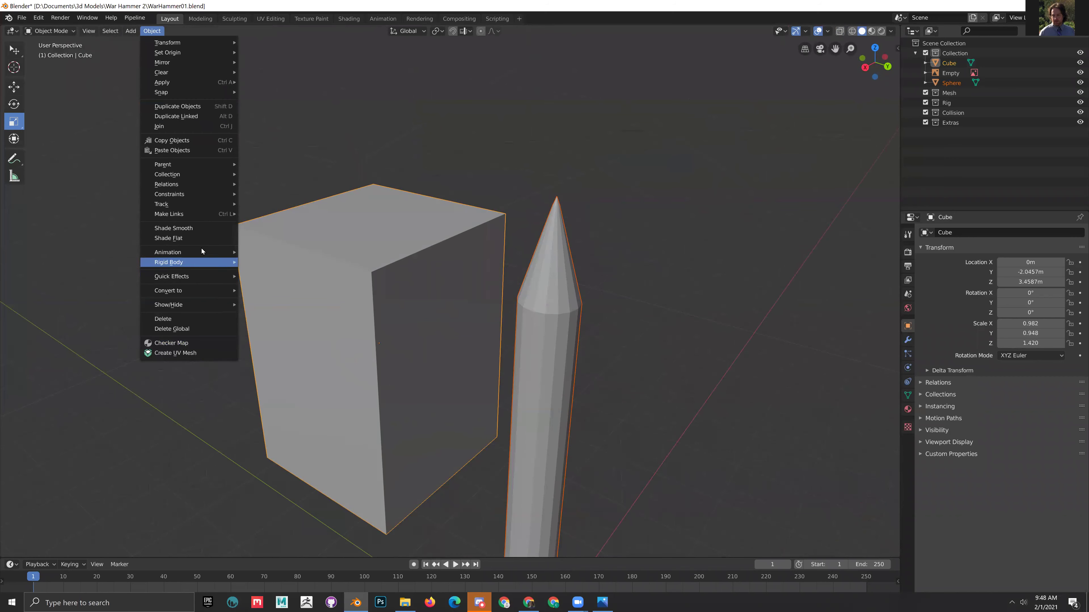
pyautogui.click(212, 126)
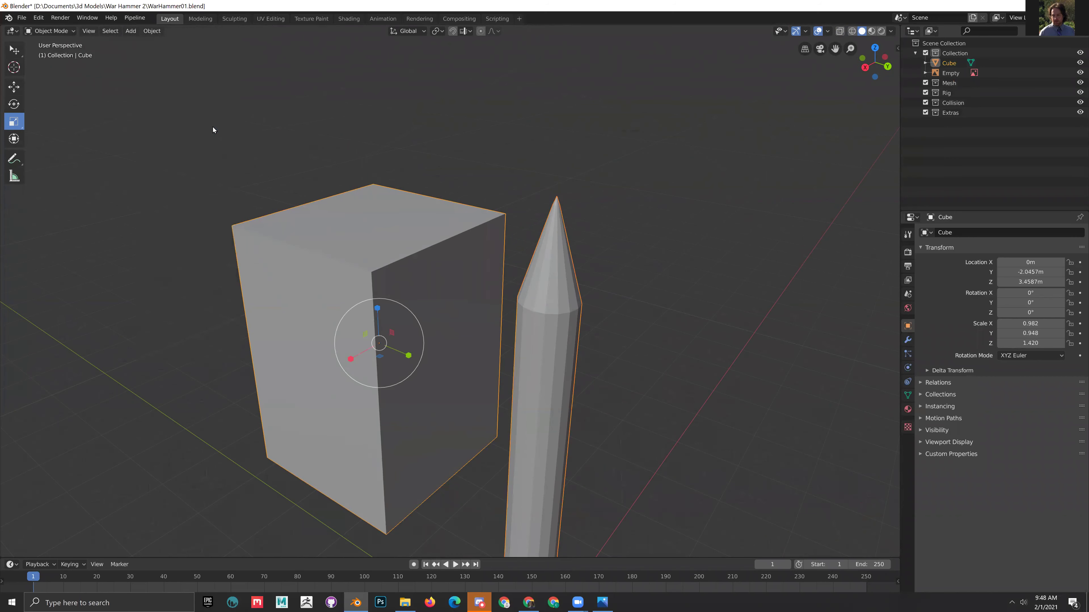
# - In Edit Mode, select a face on the cube and a face on the spike shaft
pyautogui.press('Tab')
pyautogui.click(448, 308)
pyautogui.moveTo(562, 384); pyautogui.dragTo(447, 379, button='middle')
pyautogui.press('KP_3')
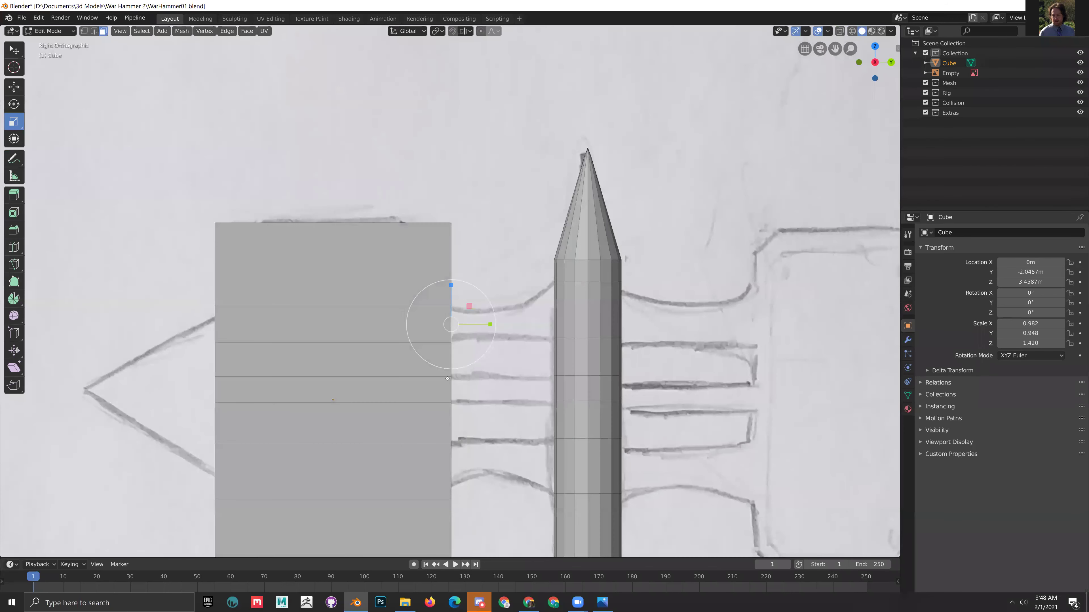
pyautogui.moveTo(532, 327)
pyautogui.mouseDown(button='middle')
pyautogui.moveTo(603, 316)
pyautogui.moveTo(603, 332)
pyautogui.moveTo(600, 316)
pyautogui.moveTo(577, 307)
pyautogui.moveTo(600, 325)
pyautogui.mouseUp(button='middle')
pyautogui.click(463, 188)
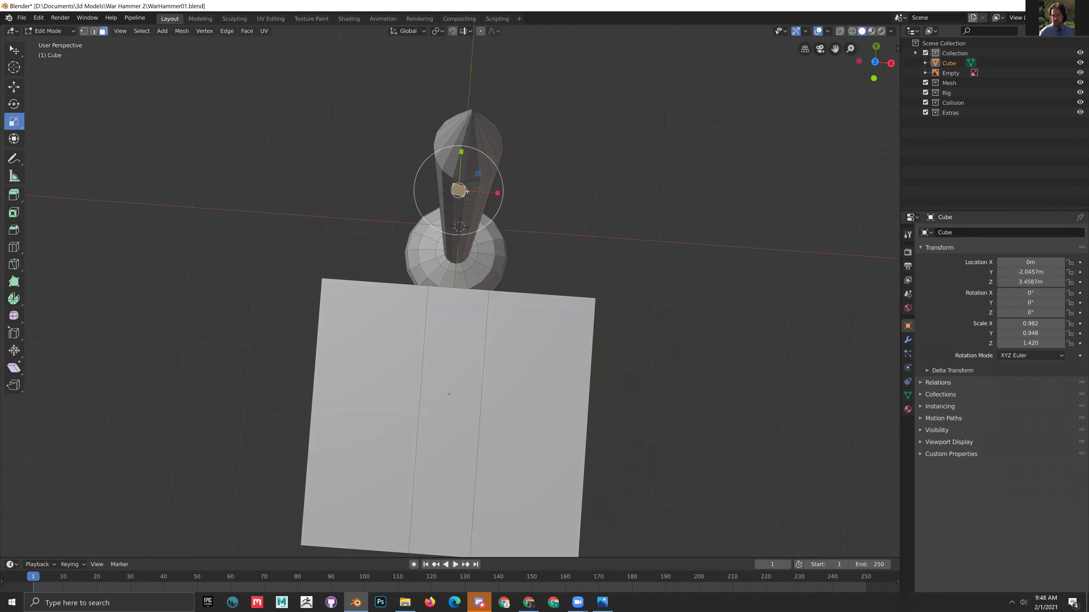
pyautogui.moveTo(463, 188); pyautogui.dragTo(433, 228, button='middle')
# - Cut another edge loop across the cube's top face
pyautogui.click(13, 247)
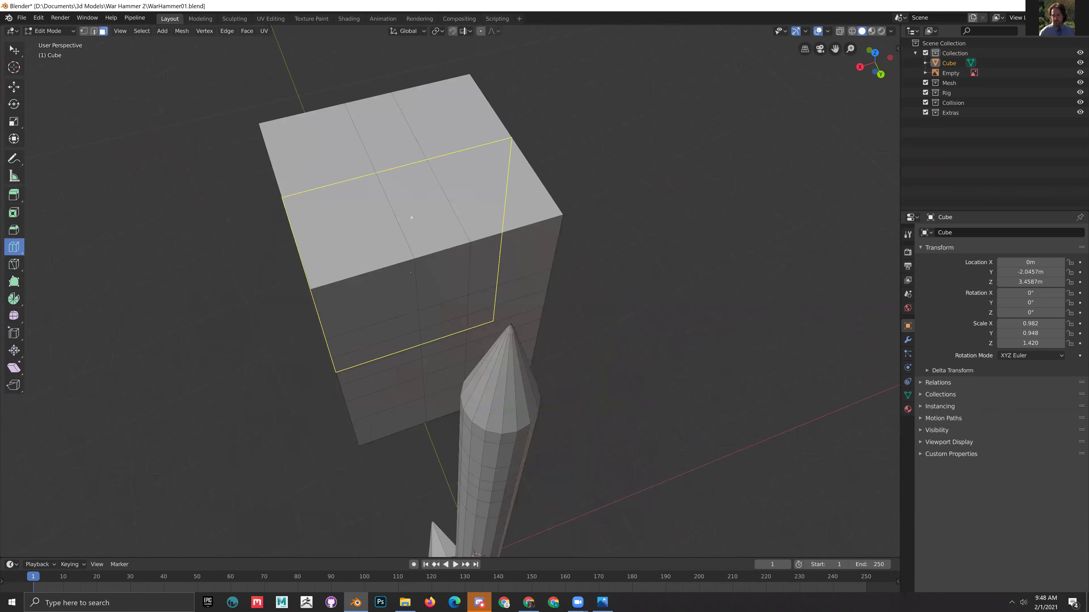
pyautogui.click(436, 250)
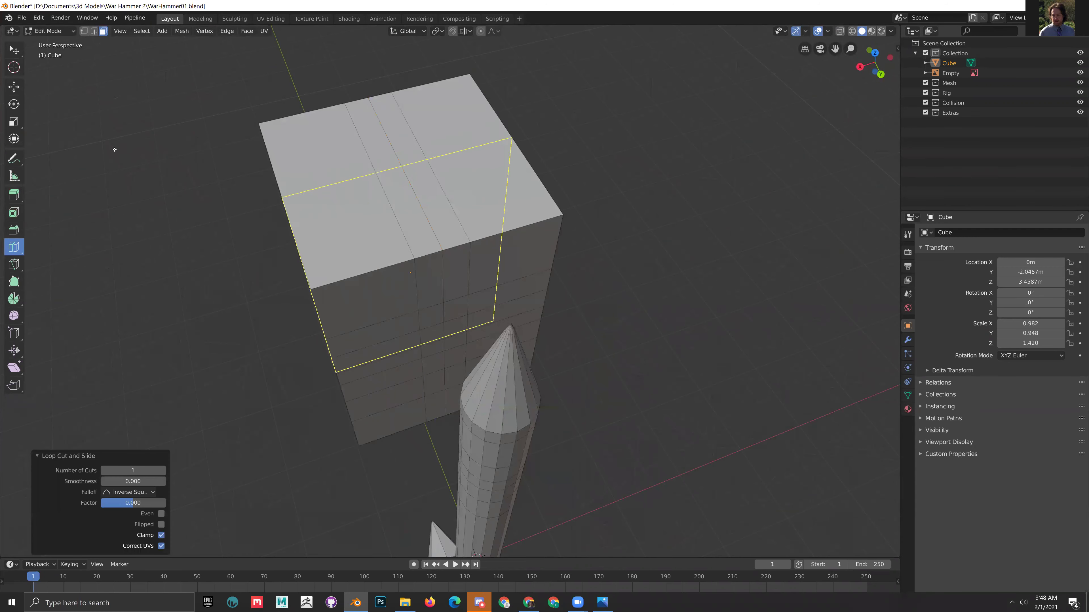
pyautogui.click(14, 86)
# - Select two side faces on the cube and a narrow face strip on the spike
pyautogui.click(429, 281)
pyautogui.click(430, 316)
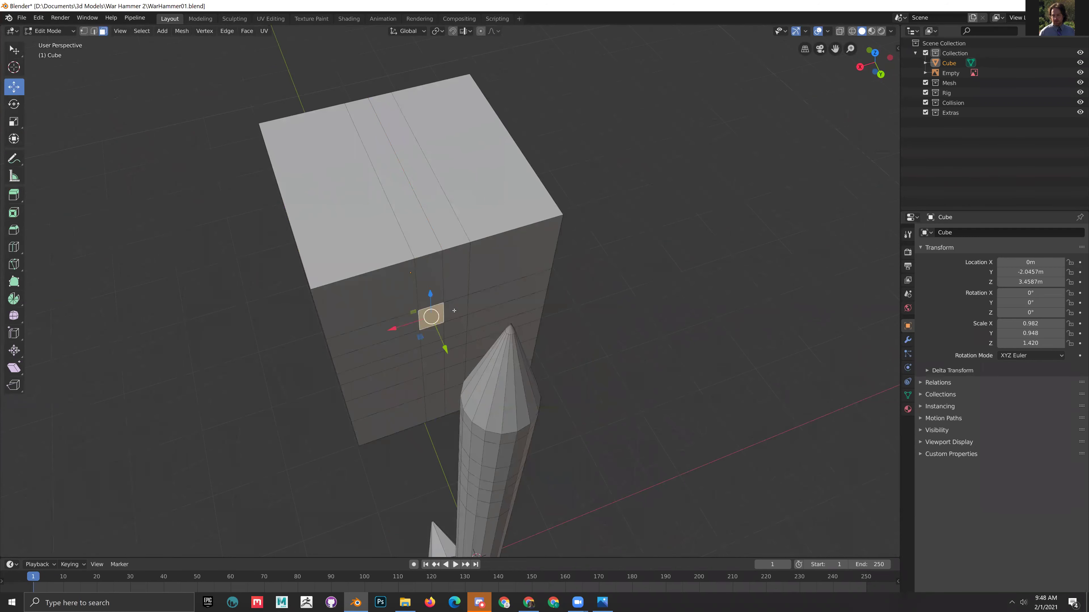
pyautogui.moveTo(454, 310)
pyautogui.mouseDown(button='middle')
pyautogui.moveTo(488, 345)
pyautogui.moveTo(599, 308)
pyautogui.moveTo(583, 288)
pyautogui.mouseUp(button='middle')
pyautogui.press('KP_3')
pyautogui.press('KP_1')
pyautogui.press('KP_3')
pyautogui.moveTo(582, 288); pyautogui.dragTo(590, 294, button='middle')
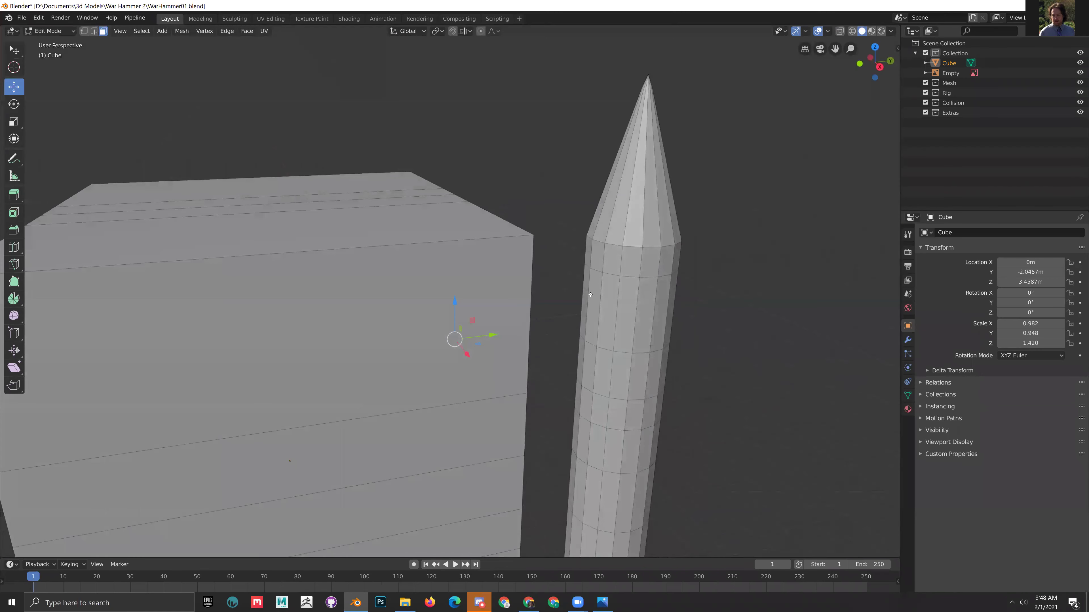
pyautogui.click(587, 288)
pyautogui.press('KP_3')
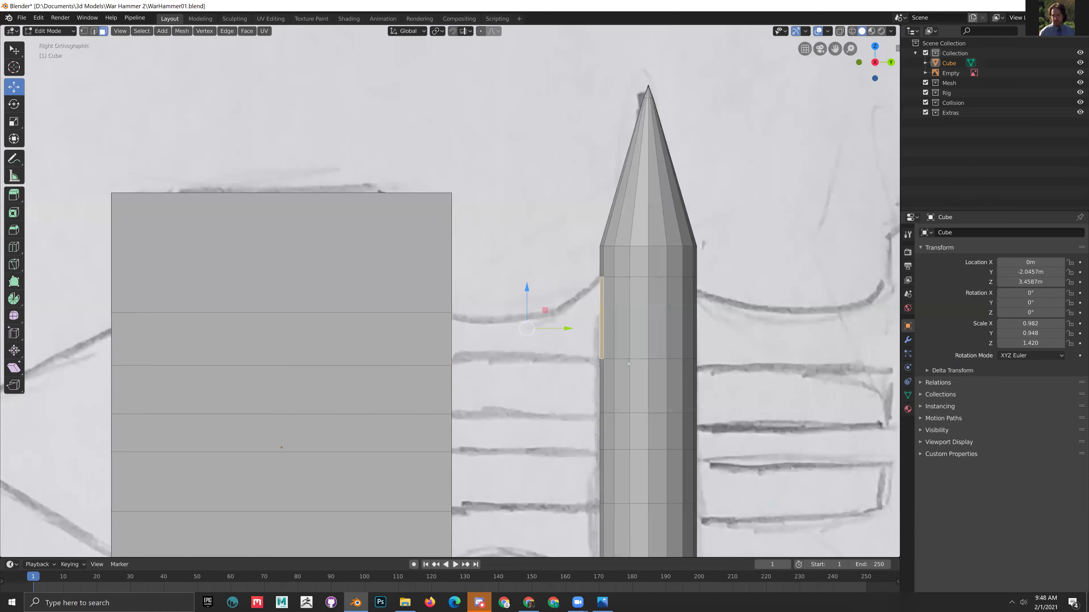
# - Bridge the first pair of selected faces into an arm between block and spike
pyautogui.moveTo(622, 362); pyautogui.dragTo(613, 368, button='middle')
pyautogui.click(226, 32)
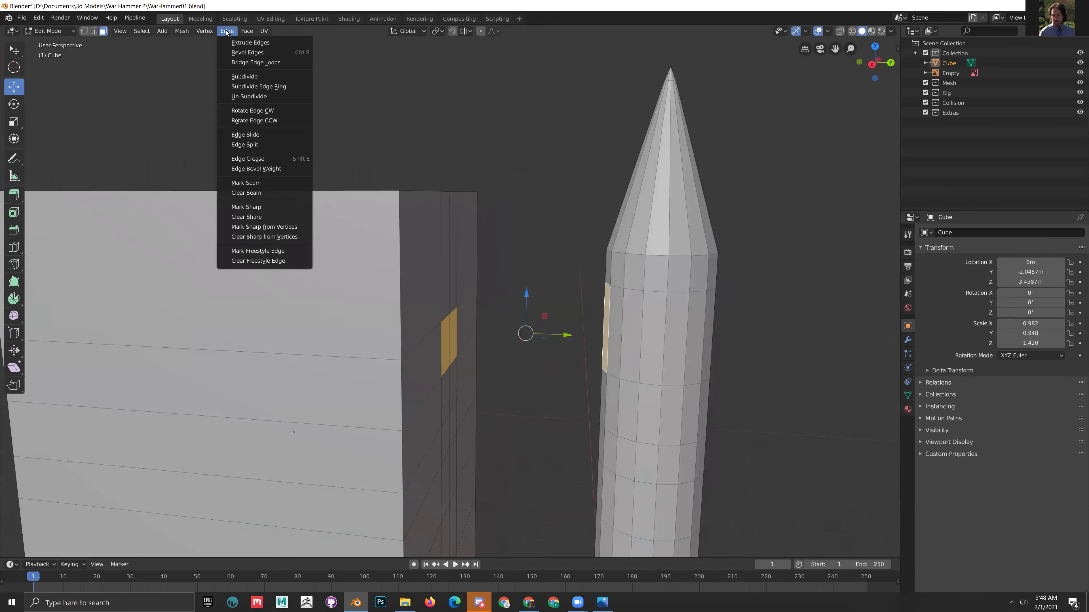
pyautogui.click(251, 63)
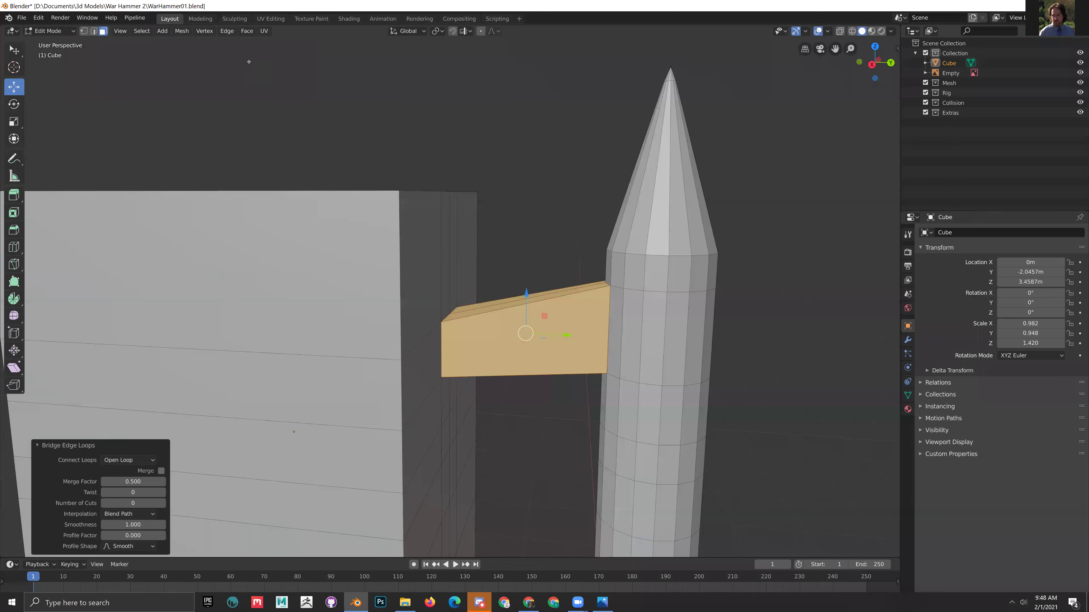
# - In wireframe Right view, select a hidden block face and bridge the second arm
pyautogui.press('KP_3')
pyautogui.press('z')
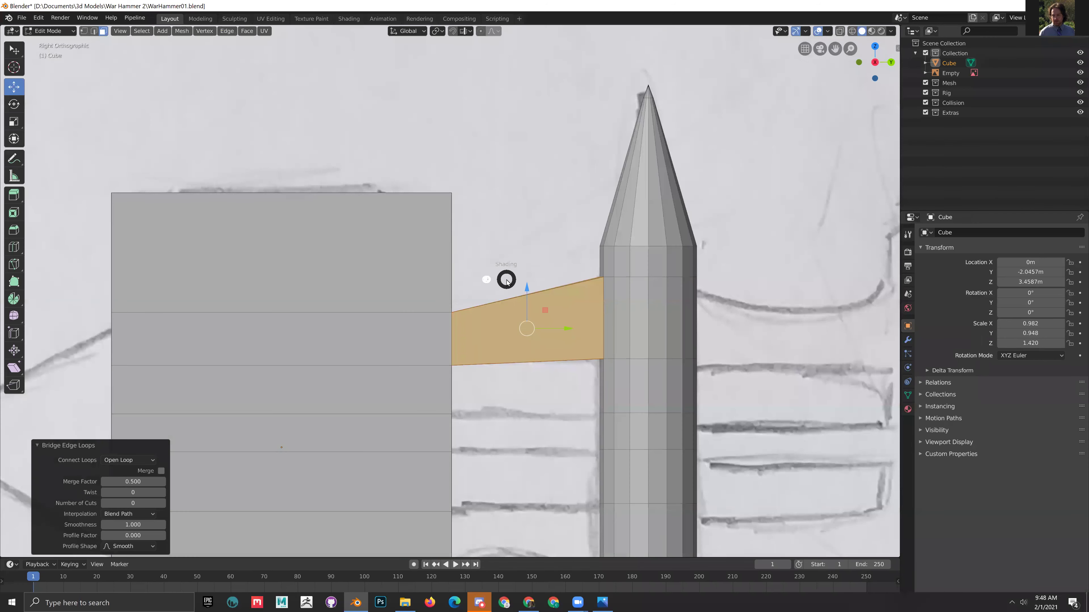
pyautogui.click(468, 274)
pyautogui.keyDown('shift'); pyautogui.moveTo(609, 368); pyautogui.dragTo(583, 282, button='middle'); pyautogui.keyUp('shift')
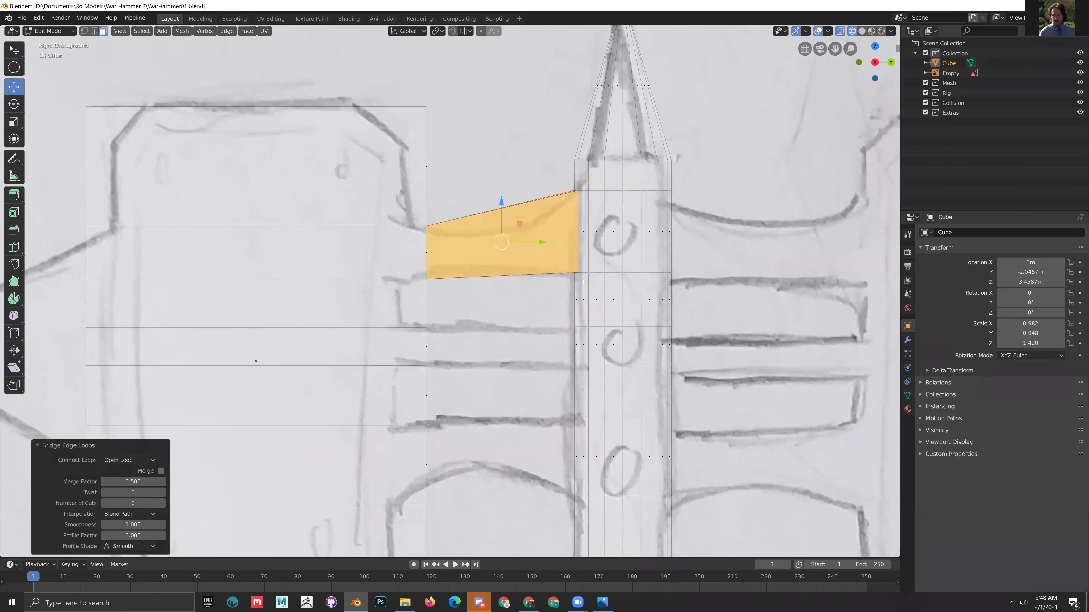
pyautogui.moveTo(438, 362); pyautogui.dragTo(427, 347, button='middle')
pyautogui.click(427, 347)
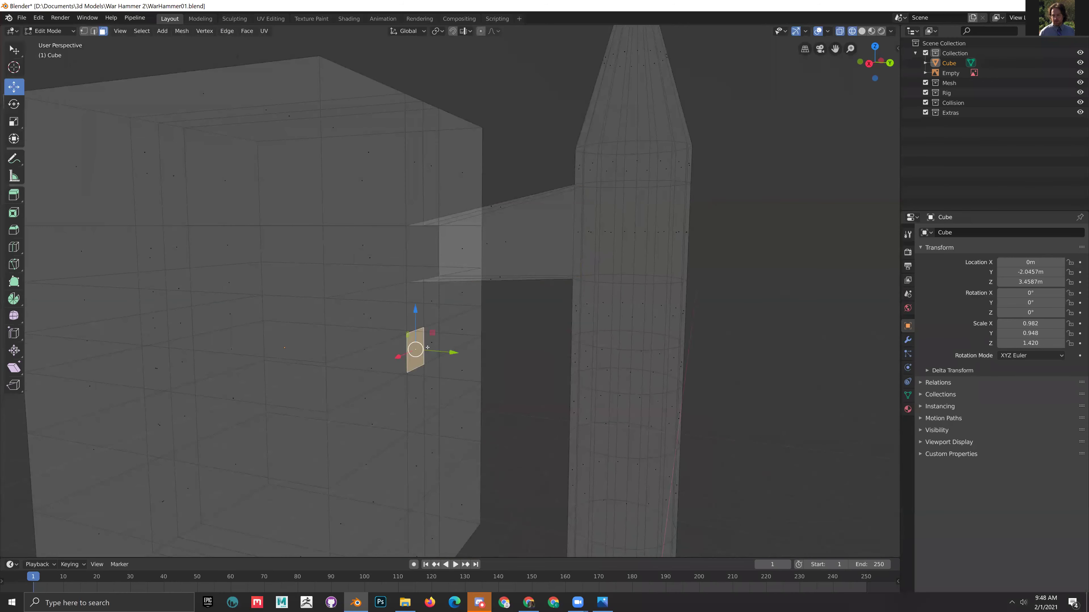
pyautogui.moveTo(526, 377); pyautogui.dragTo(360, 262, button='middle')
pyautogui.scroll(5, 624, 403)
pyautogui.scroll(-5, 553, 380)
pyautogui.rightClick(633, 423)
pyautogui.click(628, 402)
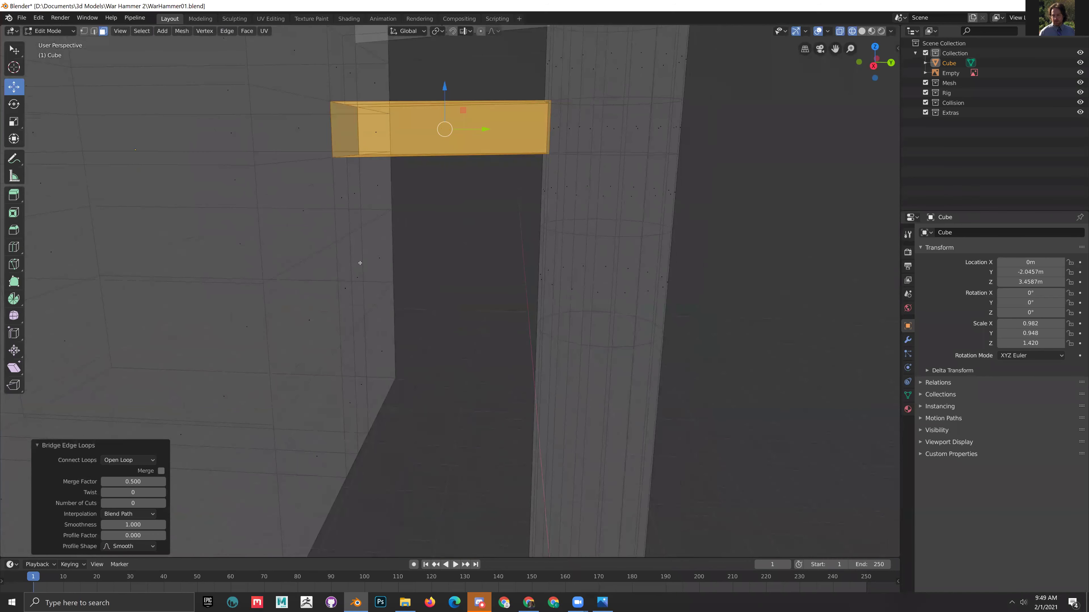
# - Pair the spike's narrow face with the block face and bridge the third arm in solid shading
pyautogui.click(344, 288)
pyautogui.moveTo(466, 312); pyautogui.dragTo(493, 306, button='middle')
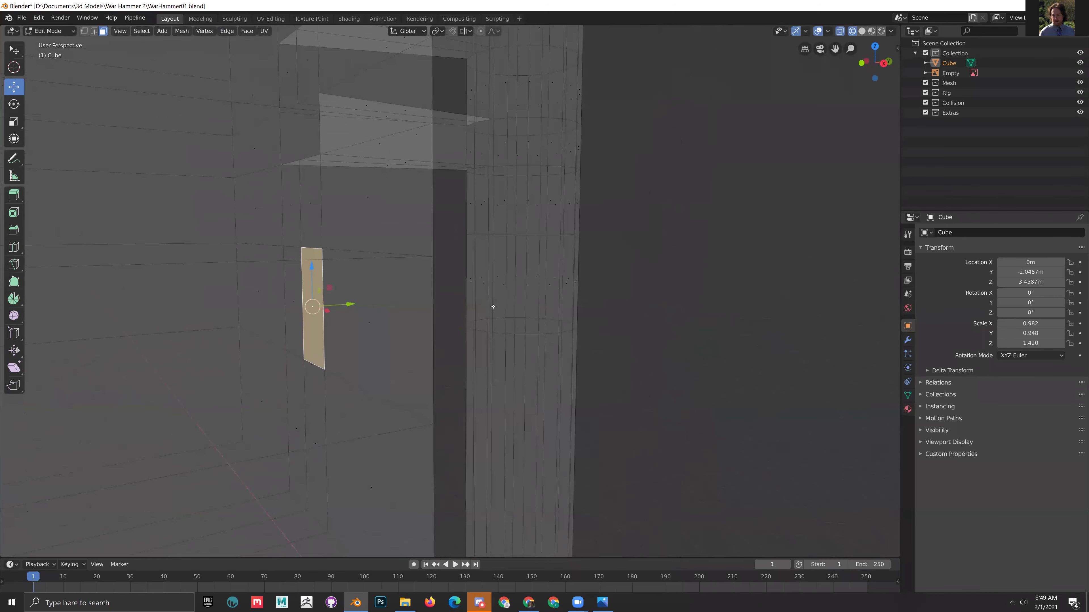
pyautogui.keyDown('shift'); pyautogui.click(478, 268); pyautogui.keyUp('shift')
pyautogui.keyDown('shift'); pyautogui.click(475, 268); pyautogui.keyUp('shift')
pyautogui.keyDown('shift'); pyautogui.click(480, 276); pyautogui.keyUp('shift')
pyautogui.keyDown('shift'); pyautogui.click(480, 277); pyautogui.keyUp('shift')
pyautogui.press('z')
pyautogui.click(569, 236)
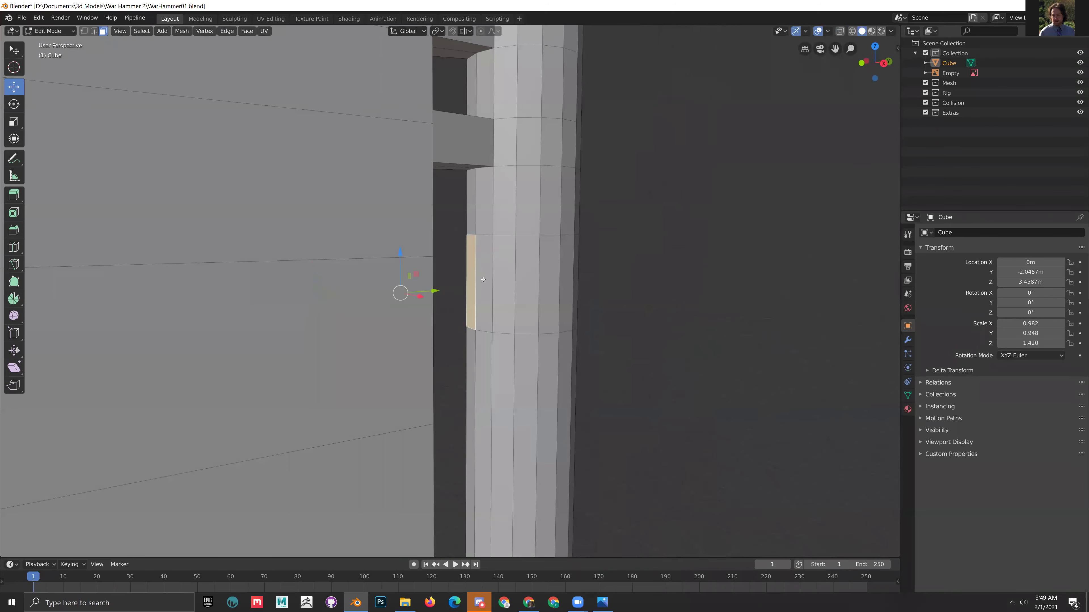
pyautogui.moveTo(557, 300)
pyautogui.mouseDown(button='middle')
pyautogui.moveTo(543, 374)
pyautogui.moveTo(454, 266)
pyautogui.mouseUp(button='middle')
pyautogui.keyDown('shift'); pyautogui.click(440, 249); pyautogui.keyUp('shift')
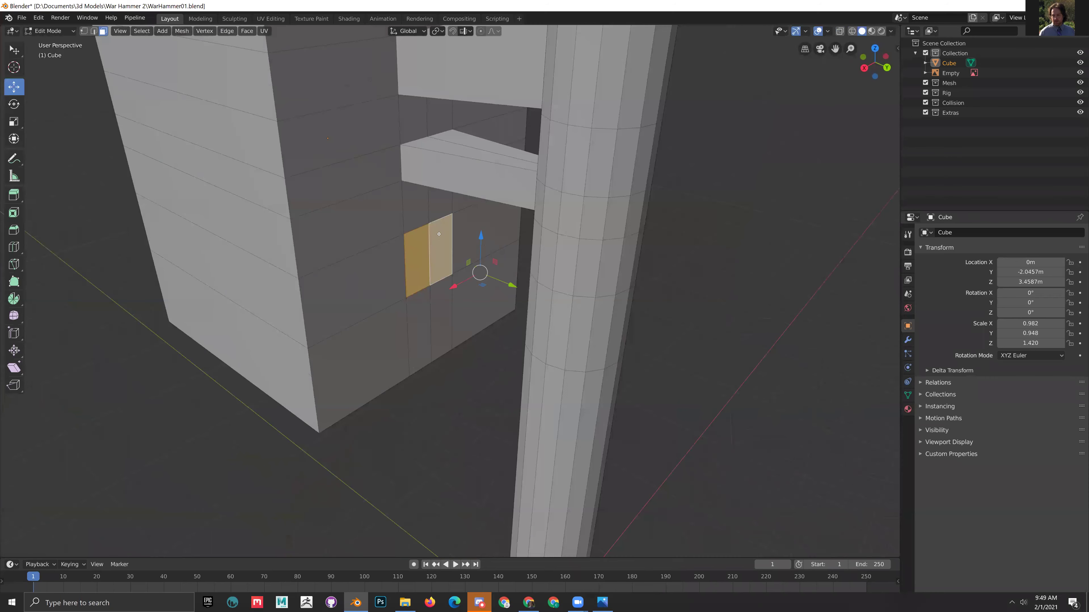
pyautogui.click(227, 30)
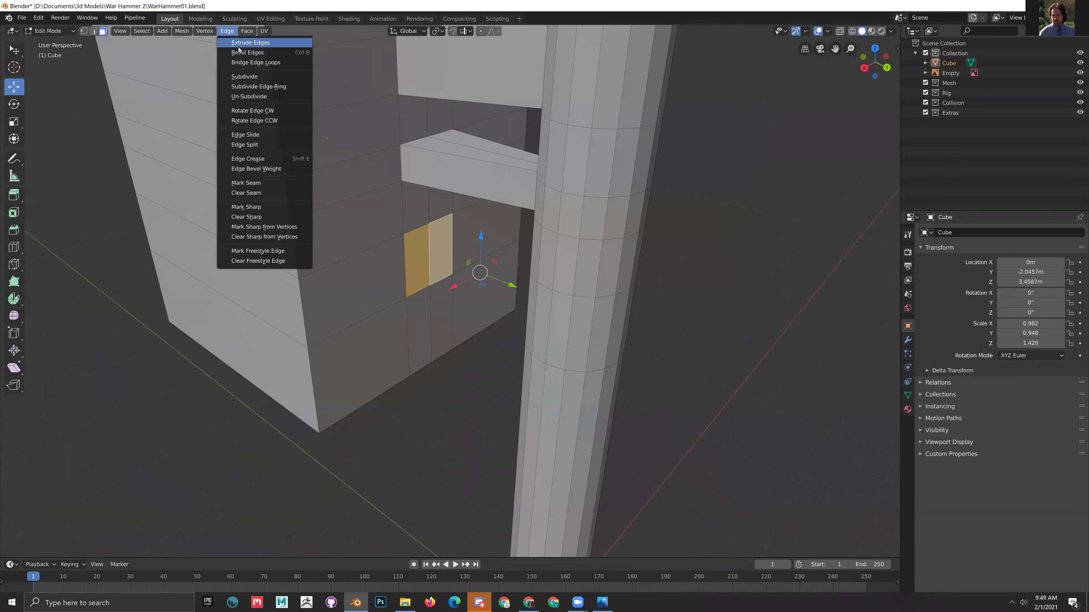
pyautogui.click(245, 61)
# - Inspect the three bridged arms against the pencil sketch in Right view
pyautogui.moveTo(386, 240); pyautogui.dragTo(408, 264, button='middle')
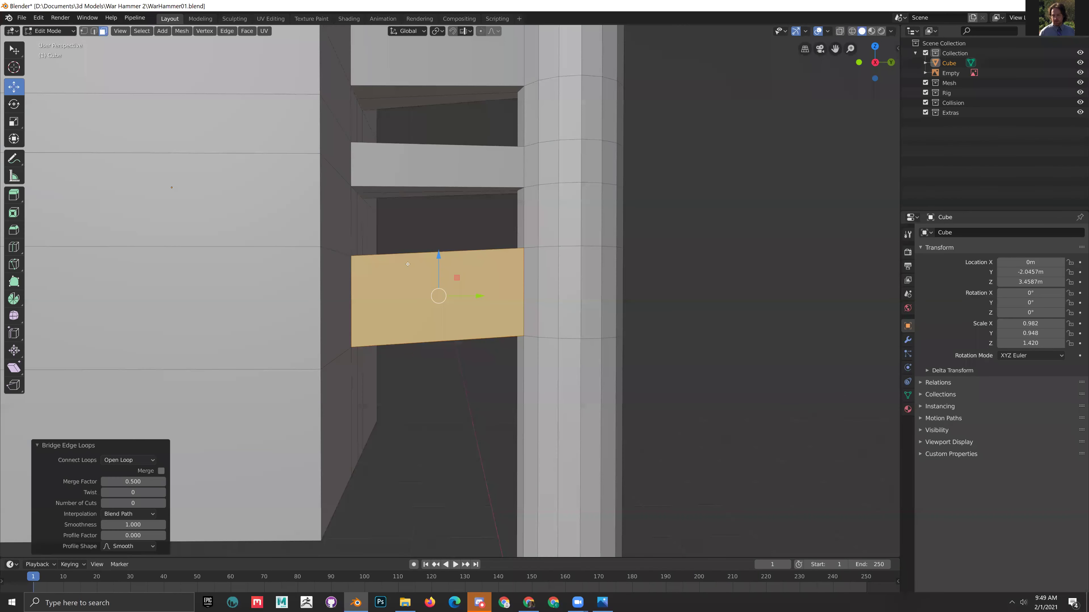
pyautogui.moveTo(582, 195); pyautogui.dragTo(486, 314, button='middle')
pyautogui.scroll(-4, 514, 278)
pyautogui.moveTo(403, 280); pyautogui.dragTo(390, 216, button='middle')
pyautogui.moveTo(496, 220); pyautogui.dragTo(540, 231, button='middle')
pyautogui.press('KP_3')
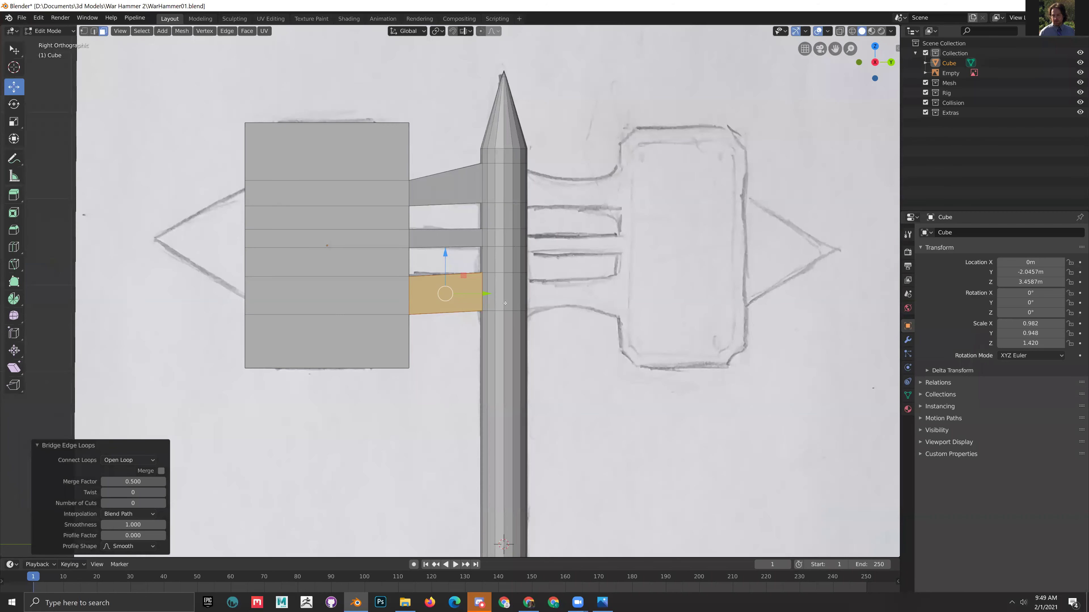
pyautogui.keyDown('shift'); pyautogui.moveTo(505, 303); pyautogui.dragTo(529, 293, button='middle'); pyautogui.keyUp('shift')
pyautogui.scroll(3, 517, 324)
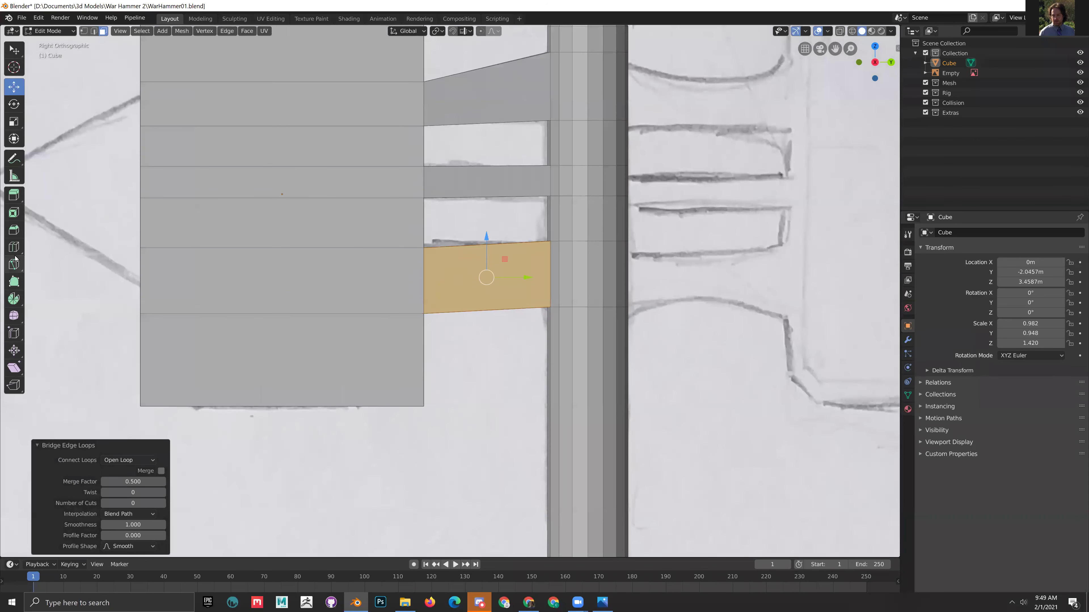
pyautogui.click(13, 247)
# - In wireframe, add and slide several vertical edge loops across the top arm
pyautogui.press('z')
pyautogui.press('4')
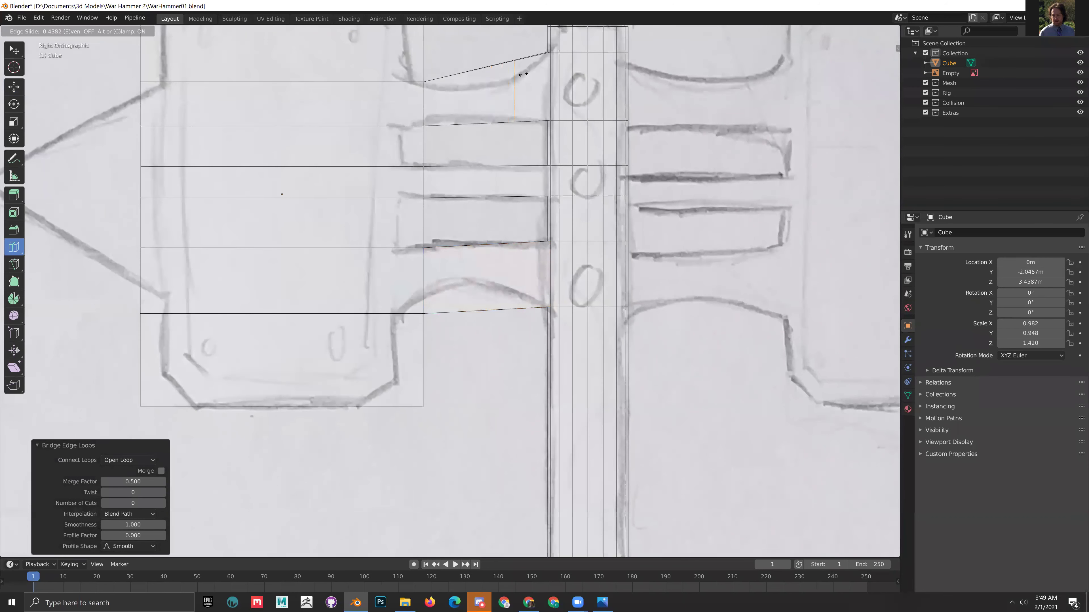
pyautogui.moveTo(520, 74); pyautogui.dragTo(471, 80)
pyautogui.moveTo(497, 76); pyautogui.dragTo(497, 76)
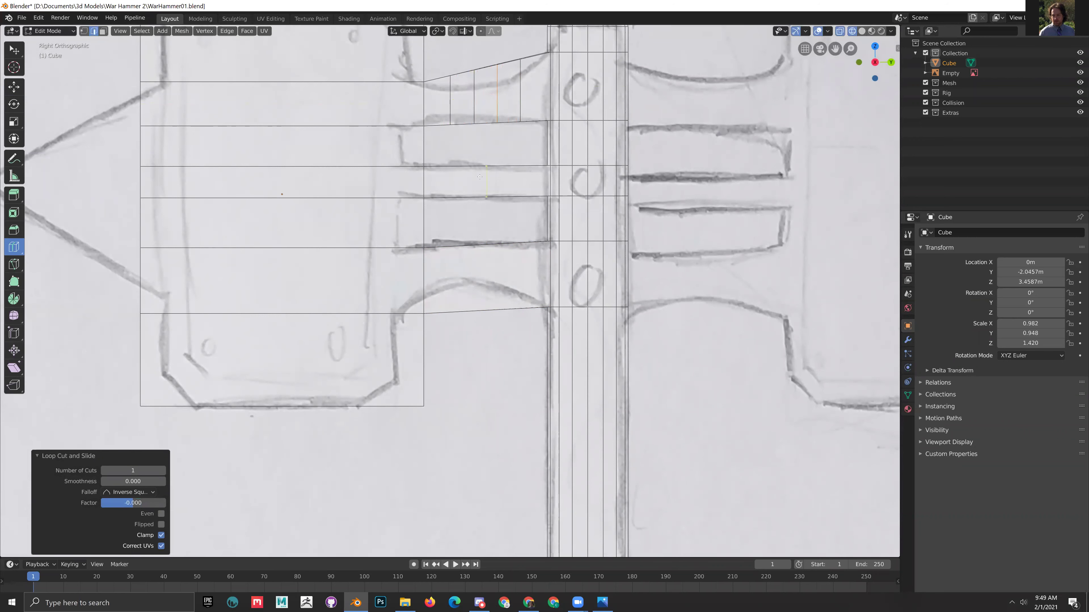
pyautogui.moveTo(488, 176); pyautogui.dragTo(487, 177)
pyautogui.moveTo(512, 188); pyautogui.dragTo(525, 184)
pyautogui.moveTo(486, 277); pyautogui.dragTo(429, 266)
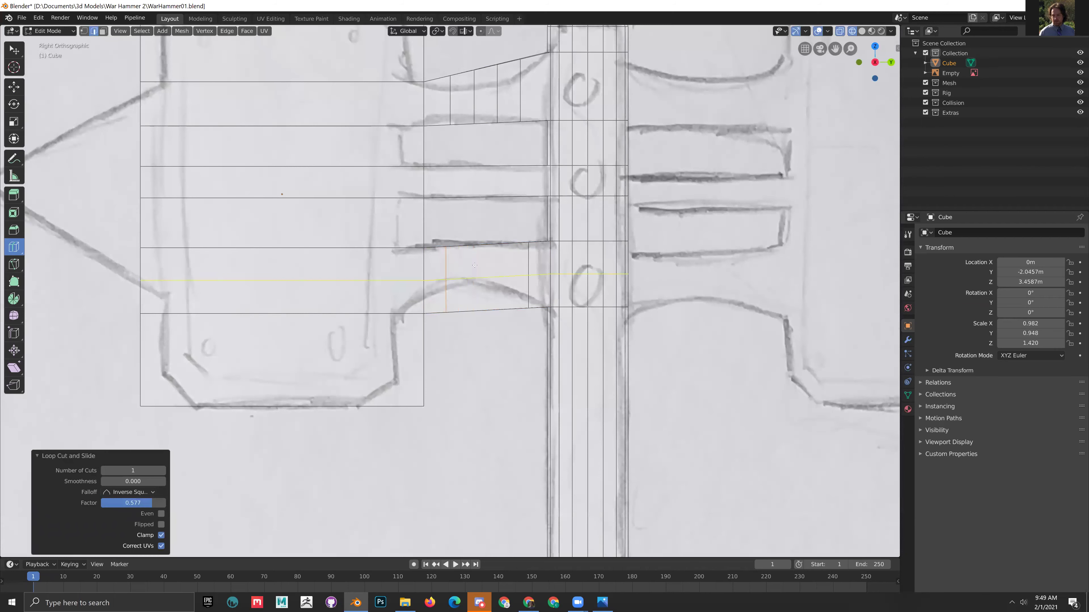
# - Add loop cuts across the lower arm and box-select its bottom row of vertices
pyautogui.moveTo(480, 242); pyautogui.dragTo(500, 242)
pyautogui.moveTo(469, 243); pyautogui.dragTo(470, 243)
pyautogui.click(84, 31)
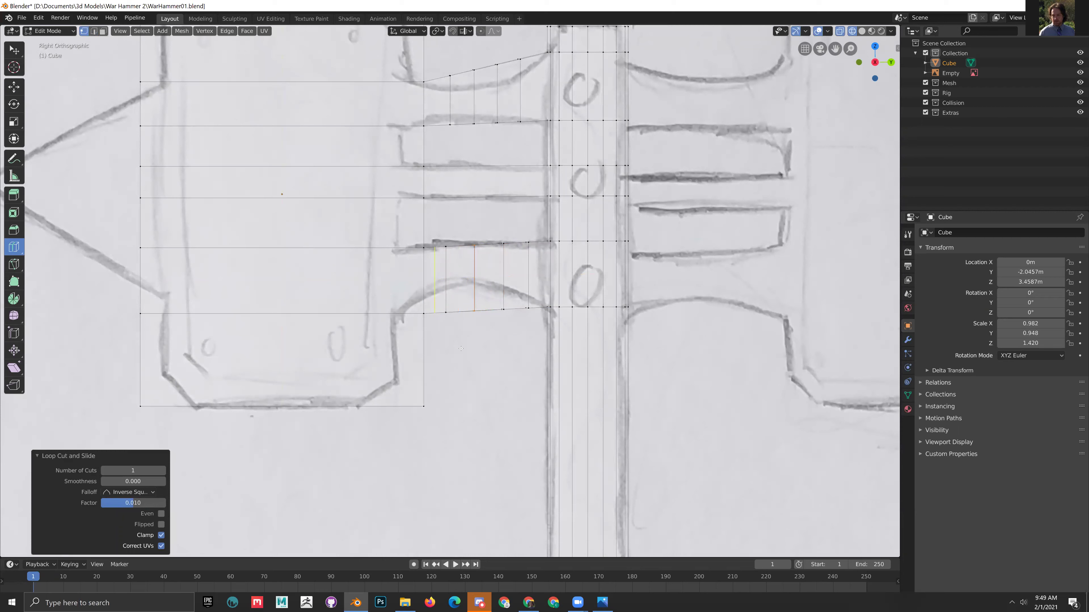
pyautogui.click(14, 87)
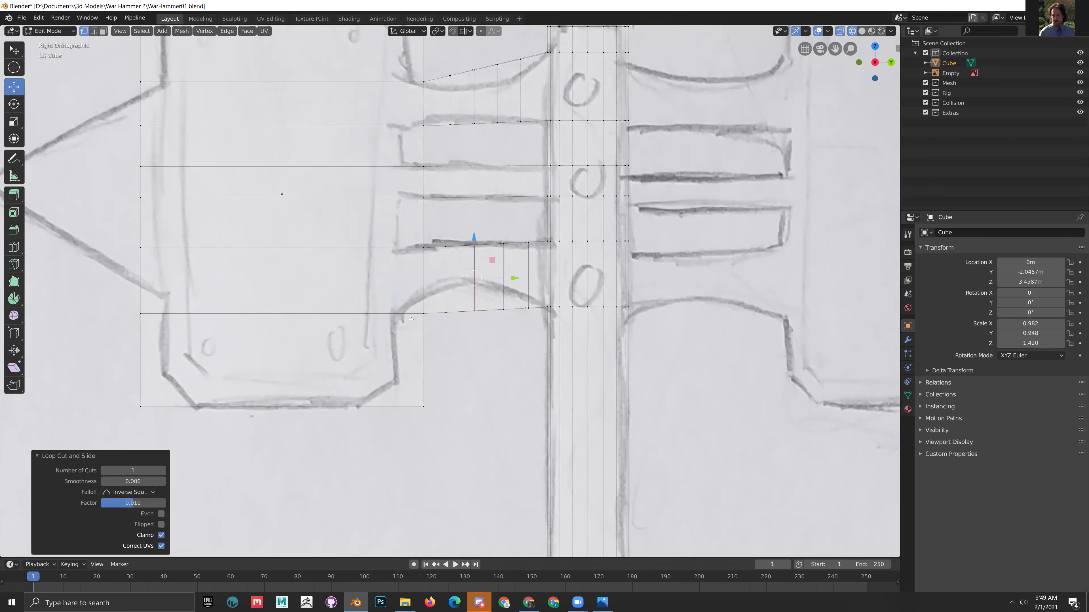
pyautogui.keyDown('shift'); pyautogui.moveTo(411, 320); pyautogui.dragTo(471, 364, button='middle'); pyautogui.keyUp('shift')
pyautogui.scroll(1, 490, 364)
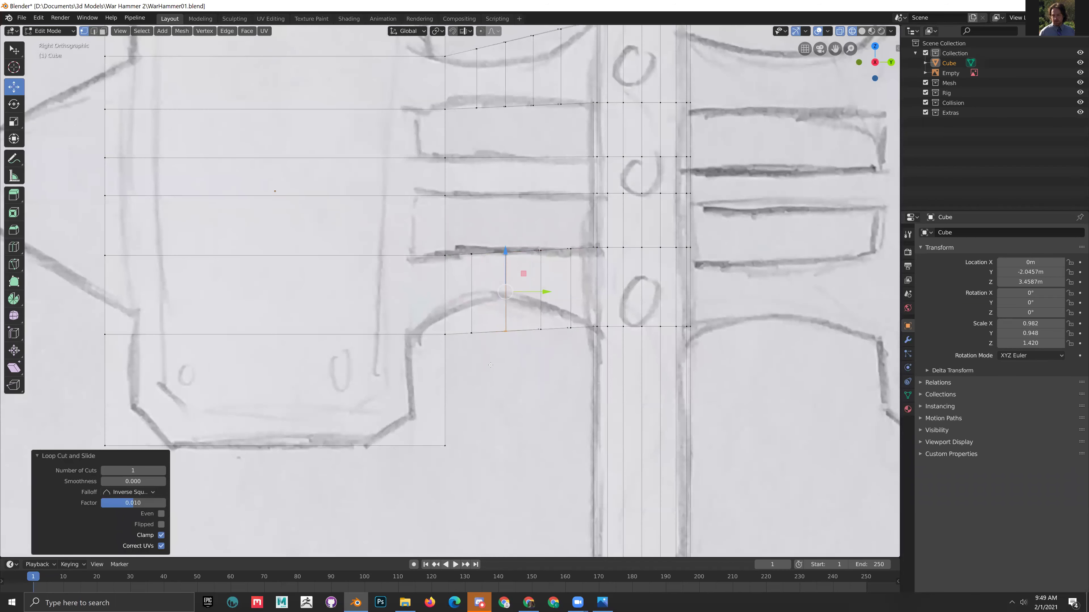
pyautogui.scroll(-2, 490, 365)
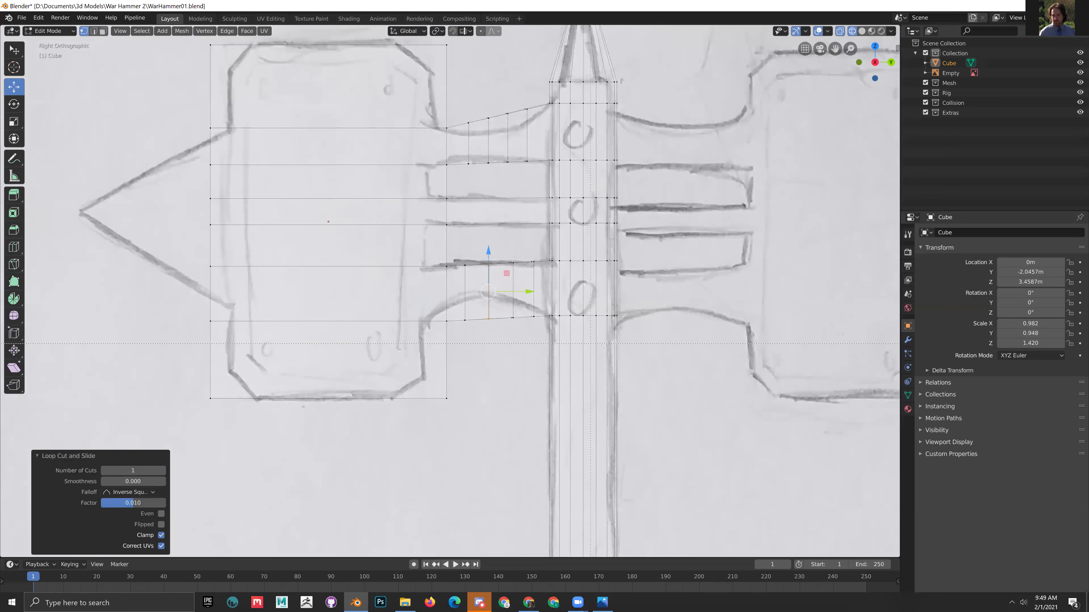
pyautogui.moveTo(346, 296); pyautogui.dragTo(338, 291)
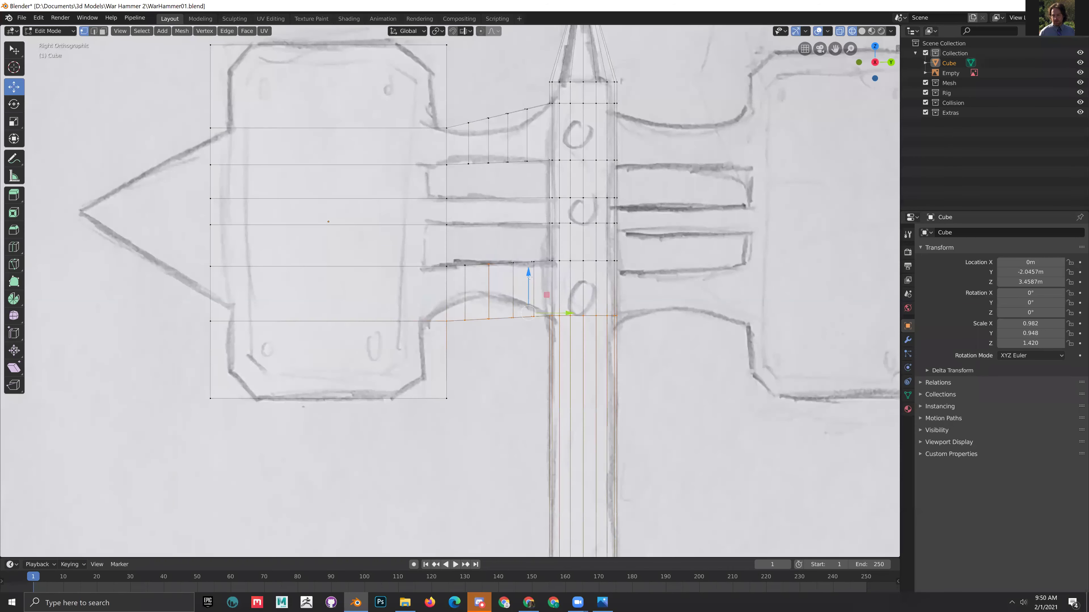
# - Slide a vertical edge loop on the upper bridge toward the head and shrink it vertically
pyautogui.click(486, 356)
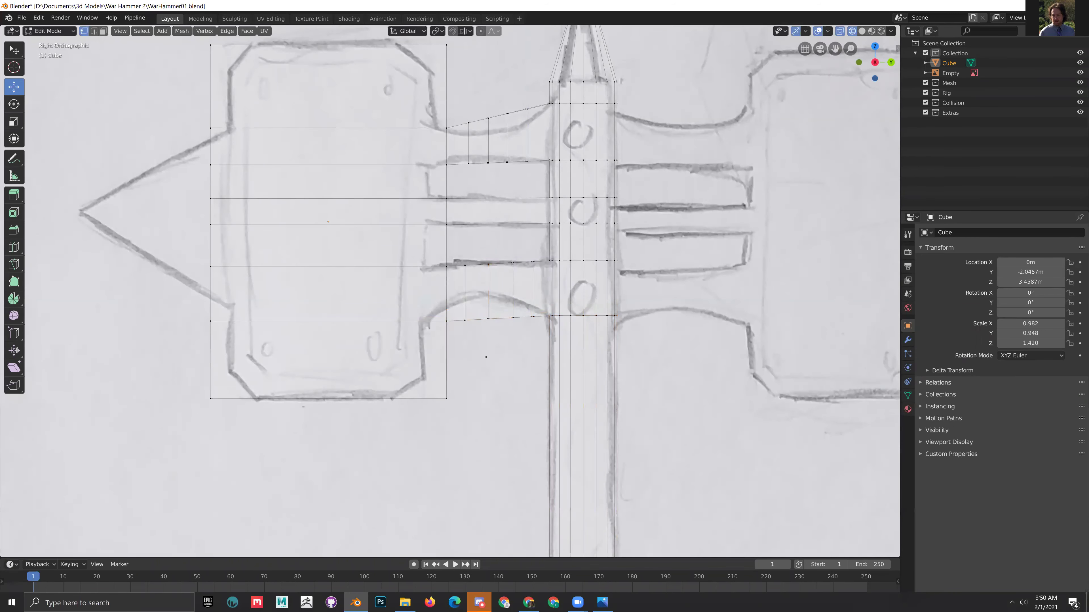
pyautogui.scroll(-2, 468, 380)
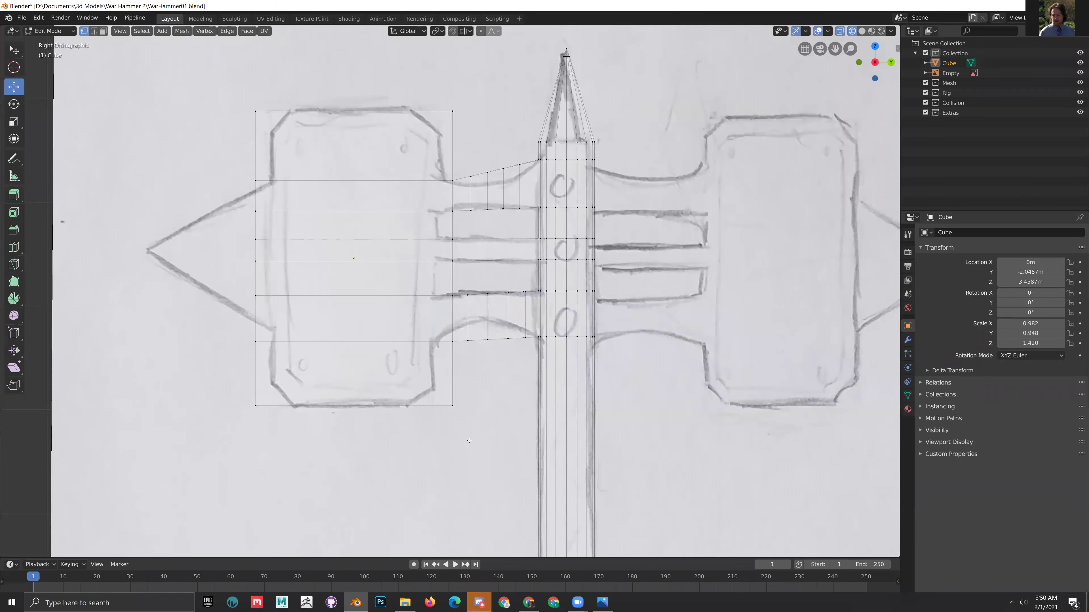
pyautogui.keyDown('alt'); pyautogui.click(452, 373); pyautogui.keyUp('alt')
pyautogui.moveTo(493, 257); pyautogui.dragTo(458, 159)
pyautogui.press('g')
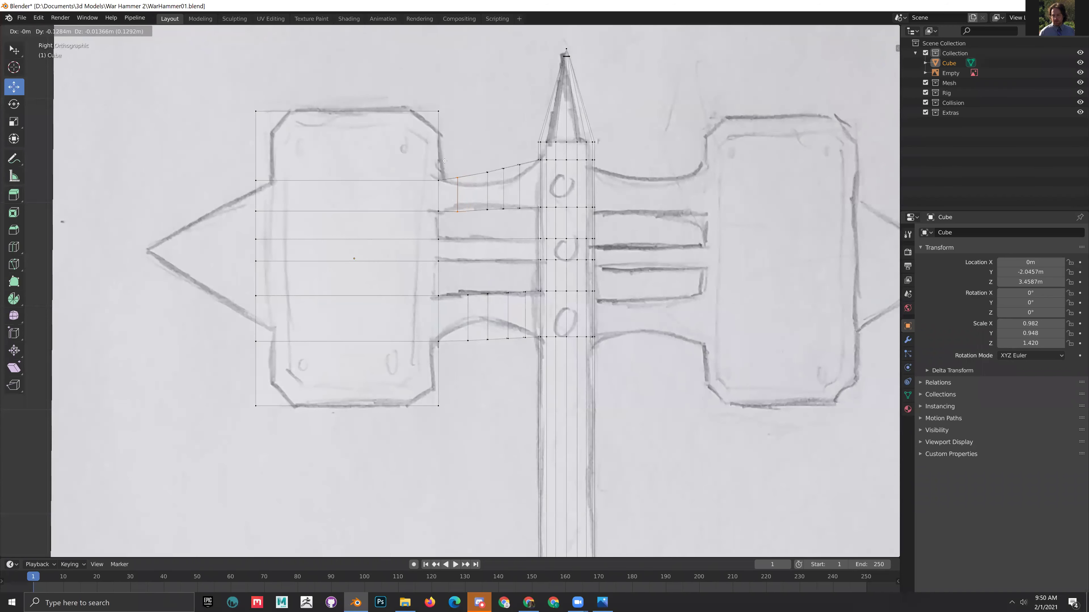
pyautogui.click(444, 161)
pyautogui.hotkey('shift', 'space')
pyautogui.press('s')
pyautogui.moveTo(457, 155); pyautogui.dragTo(457, 163)
pyautogui.press('g')
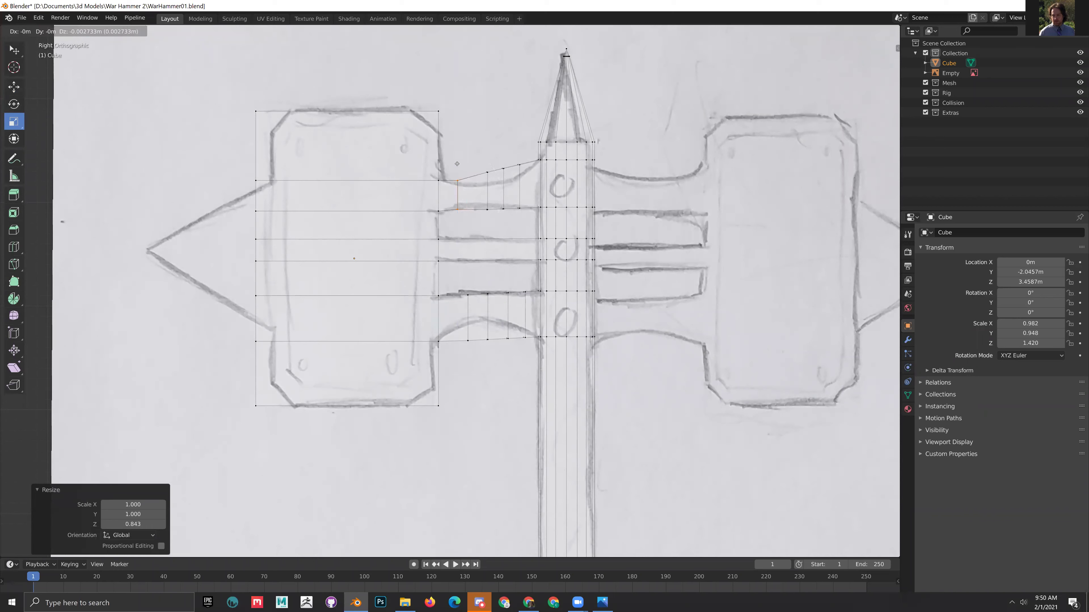
pyautogui.click(457, 163)
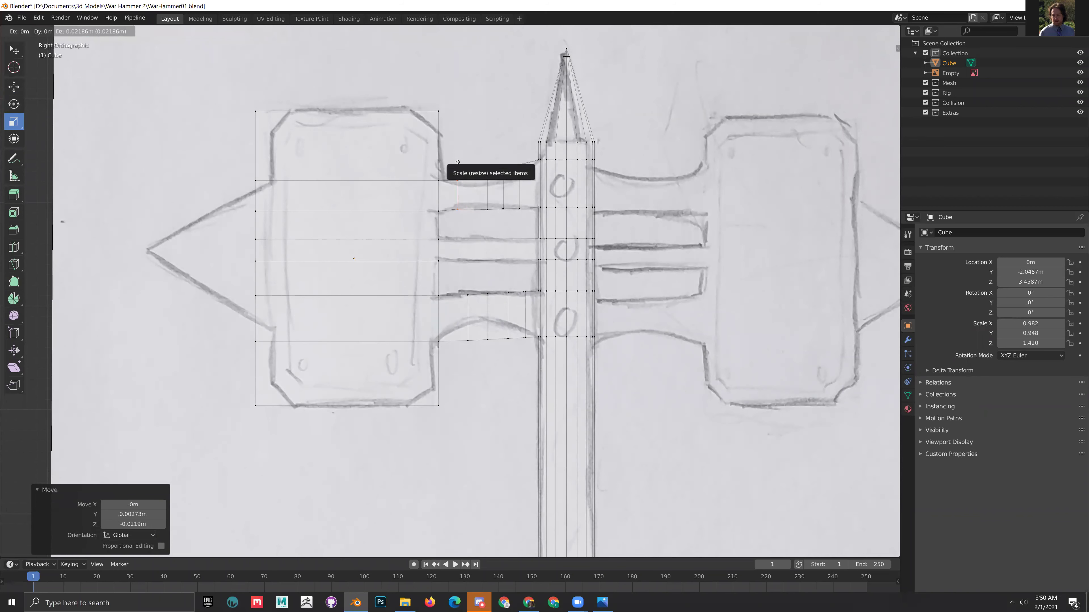
pyautogui.click(457, 164)
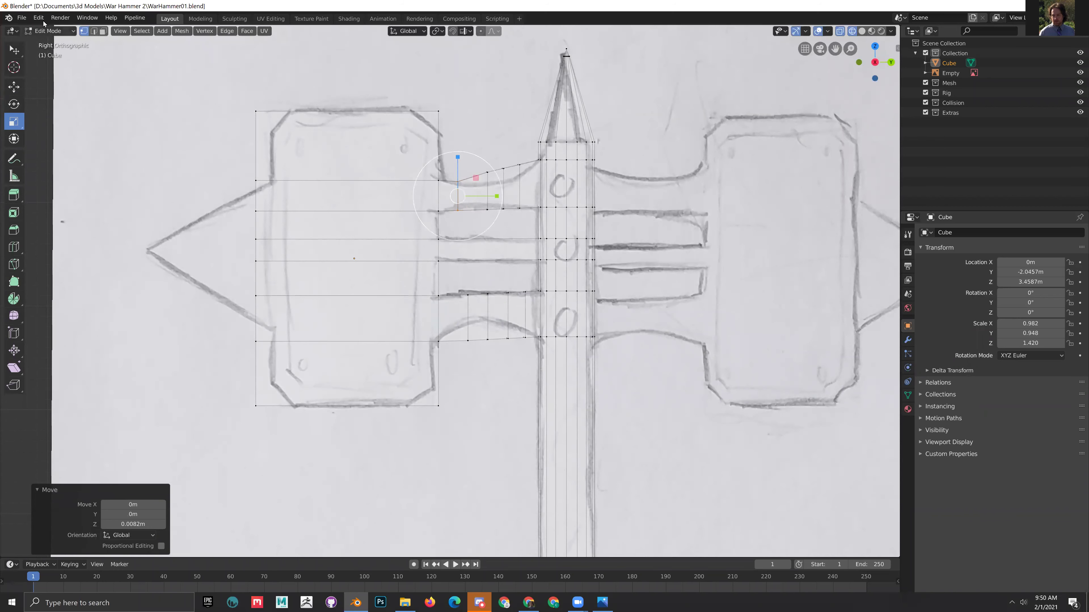
pyautogui.click(17, 88)
# - Move the upper bridge's top-edge vertices down onto the sketched curve
pyautogui.scroll(4, 496, 217)
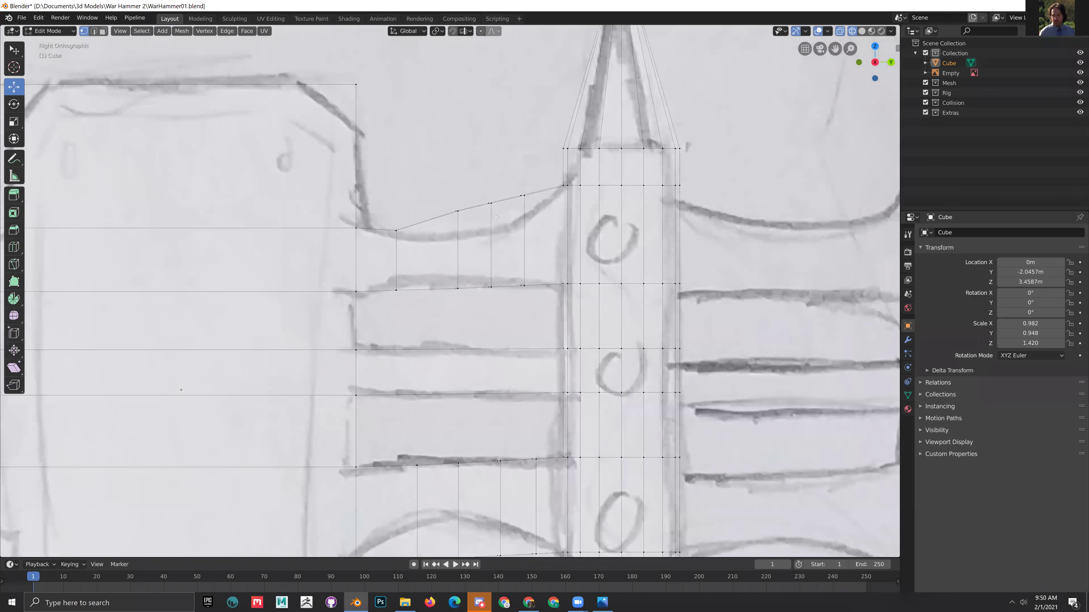
pyautogui.click(457, 211)
pyautogui.press('g')
pyautogui.click(463, 245)
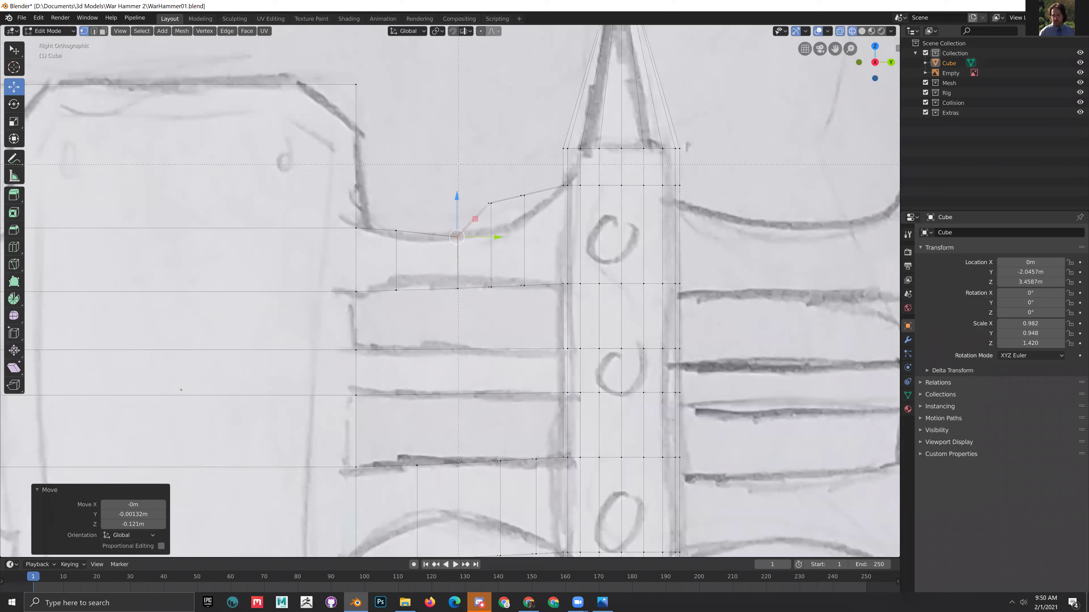
pyautogui.moveTo(495, 215); pyautogui.dragTo(501, 214)
pyautogui.press('b')
pyautogui.press('g')
pyautogui.click(503, 243)
pyautogui.press('b')
pyautogui.moveTo(502, 180); pyautogui.dragTo(538, 206)
pyautogui.press('g')
# - Nudge the bridge's lower-edge vertices and shift a top-and-bottom vertex pair left
pyautogui.moveTo(382, 282); pyautogui.dragTo(382, 282)
pyautogui.press('g')
pyautogui.click(463, 312)
pyautogui.press('b')
pyautogui.moveTo(448, 278); pyautogui.dragTo(465, 296)
pyautogui.press('g')
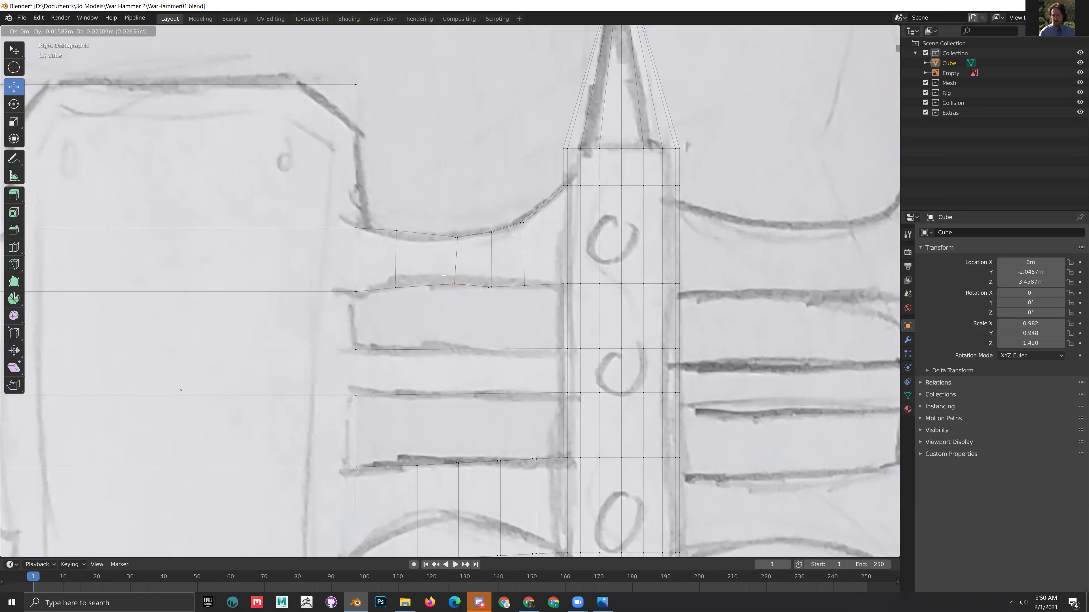
pyautogui.click(444, 275)
pyautogui.keyDown('shift'); pyautogui.click(457, 237); pyautogui.keyUp('shift')
pyautogui.press('g')
pyautogui.click(427, 217)
pyautogui.click(443, 181)
# - Move another pair of lower-edge vertices together to follow the outline
pyautogui.moveTo(461, 245); pyautogui.dragTo(461, 244)
pyautogui.press('g')
pyautogui.click(459, 246)
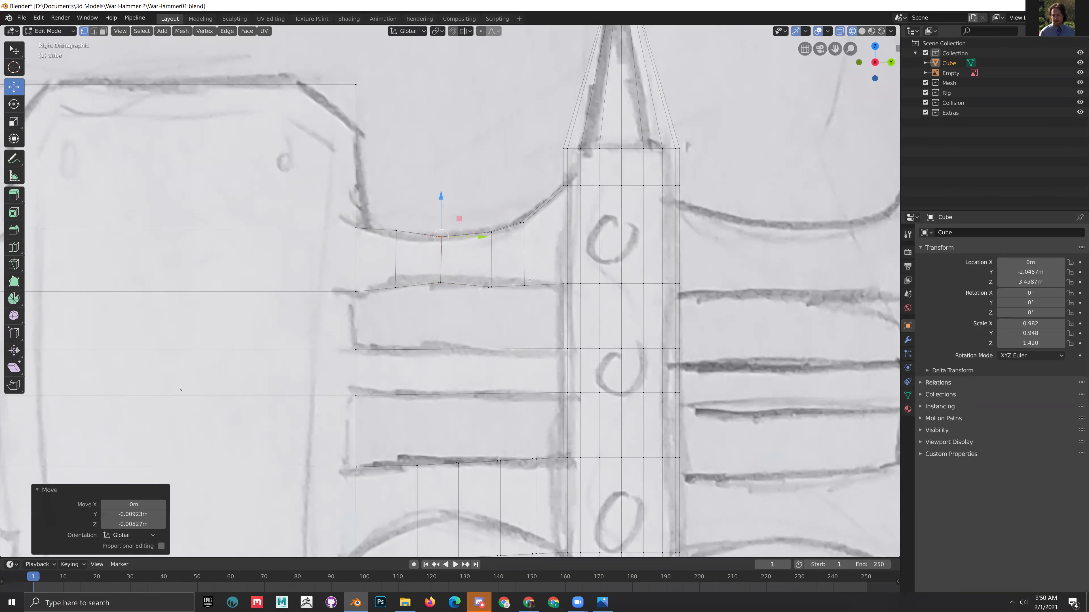
pyautogui.keyDown('shift'); pyautogui.moveTo(481, 273); pyautogui.dragTo(480, 271); pyautogui.keyUp('shift')
pyautogui.press('g')
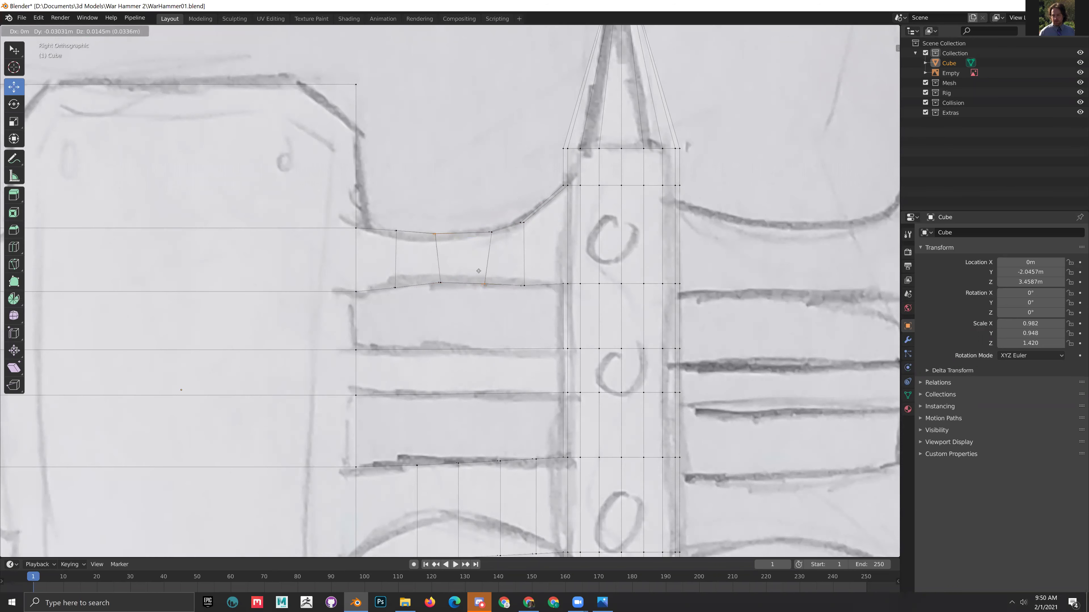
pyautogui.click(450, 183)
pyautogui.click(449, 182)
# - Shift the top-middle vertex right along the curve and a lower-edge vertex slightly left
pyautogui.click(451, 217)
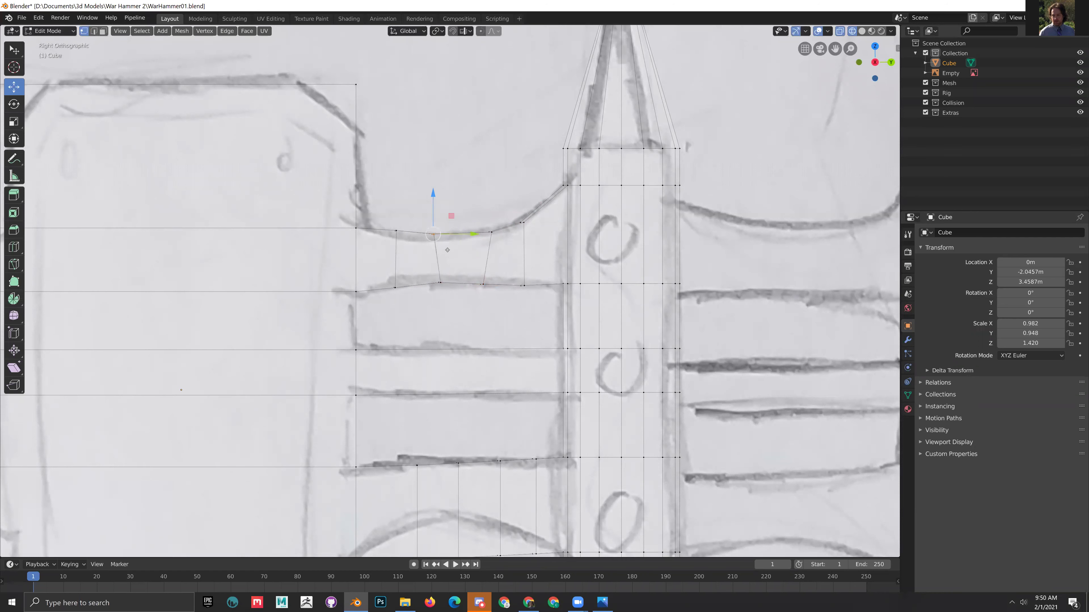
pyautogui.press('g')
pyautogui.click(453, 252)
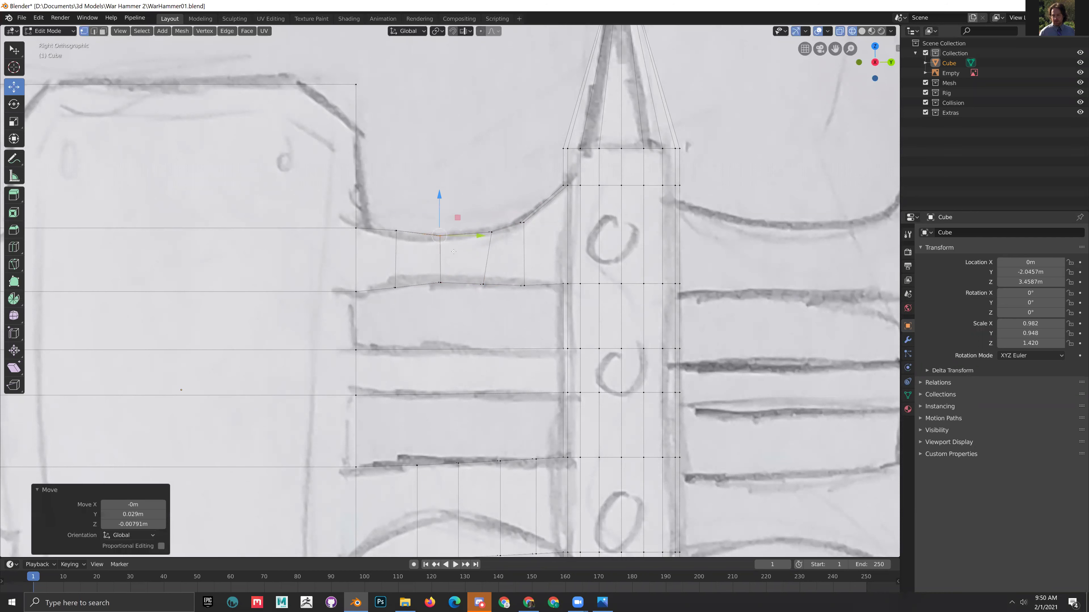
pyautogui.click(533, 244)
pyautogui.click(492, 233)
pyautogui.press('g')
pyautogui.click(486, 233)
pyautogui.click(545, 236)
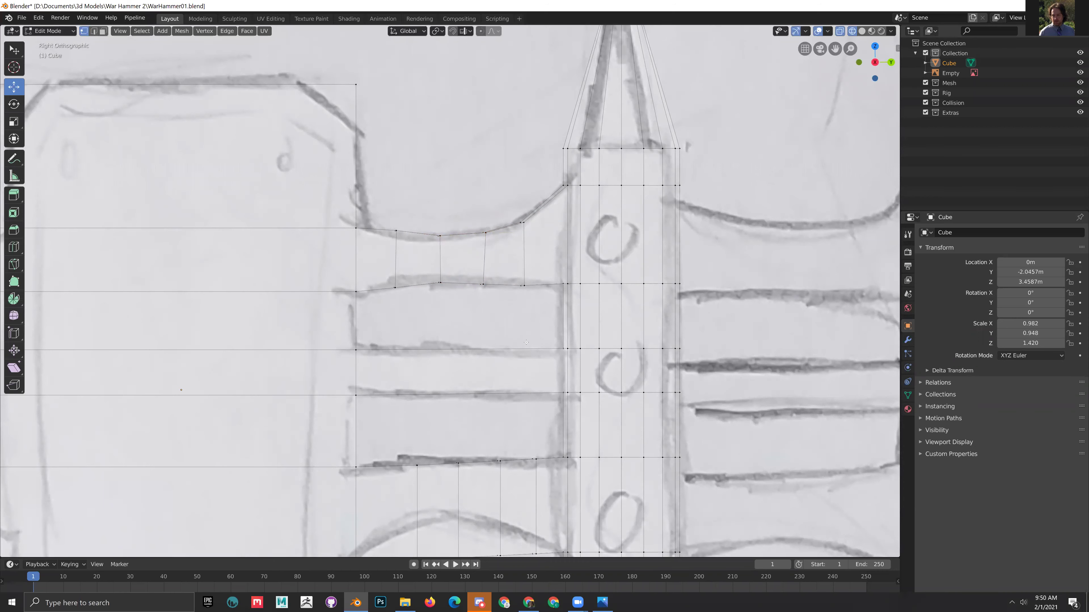
# - Pull the lower bridge's bottom-middle and lower-left vertices up onto the sketch arc
pyautogui.keyDown('shift'); pyautogui.scroll(-5, 526, 342); pyautogui.keyUp('shift')
pyautogui.scroll(3, 501, 377)
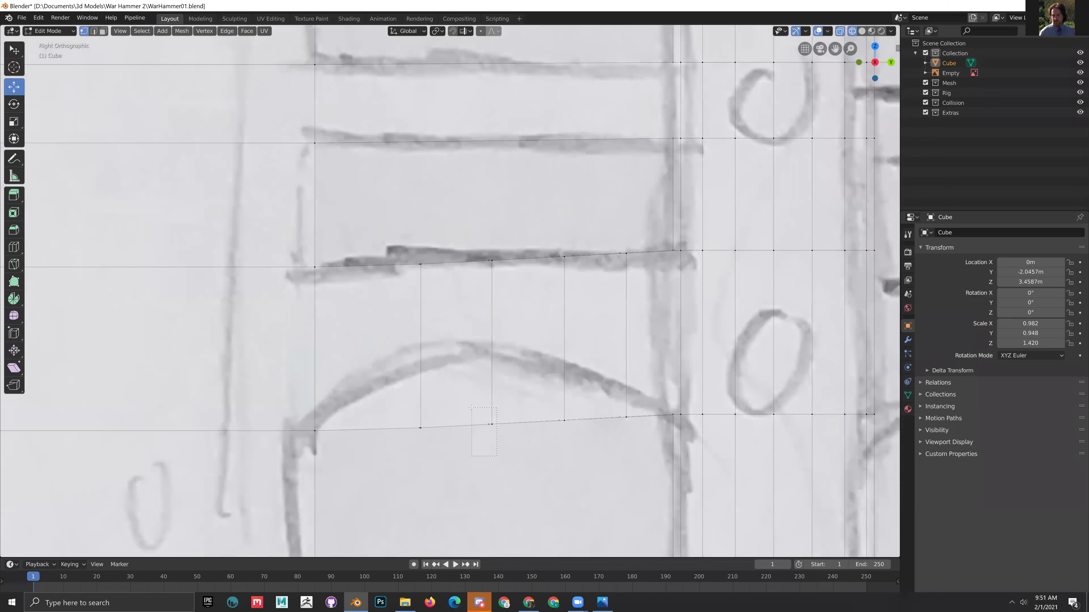
pyautogui.moveTo(471, 407); pyautogui.dragTo(471, 408)
pyautogui.press('g')
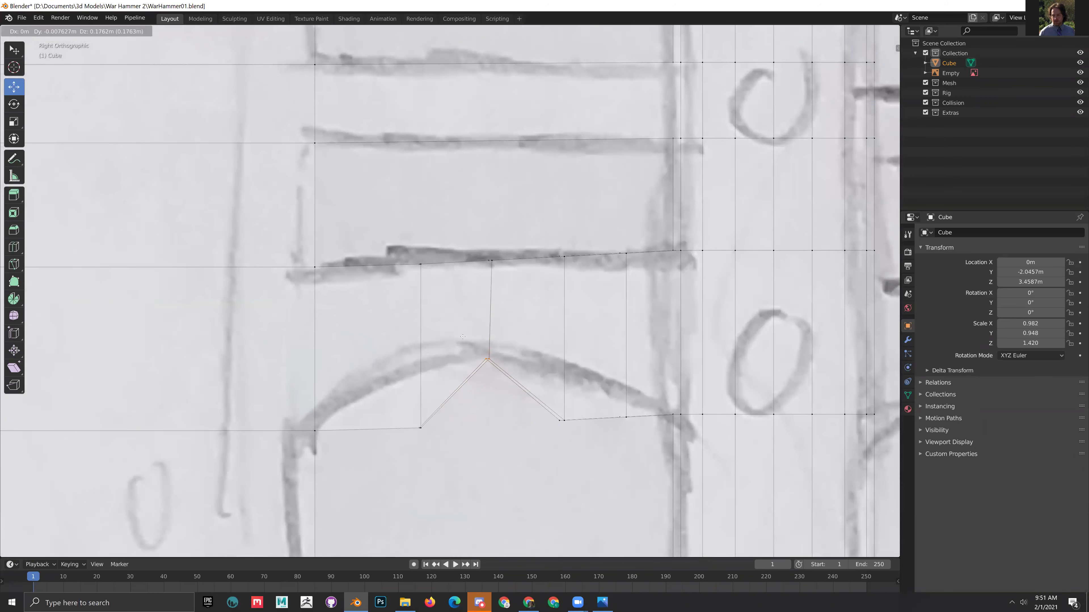
pyautogui.click(462, 336)
pyautogui.click(420, 428)
pyautogui.press('g')
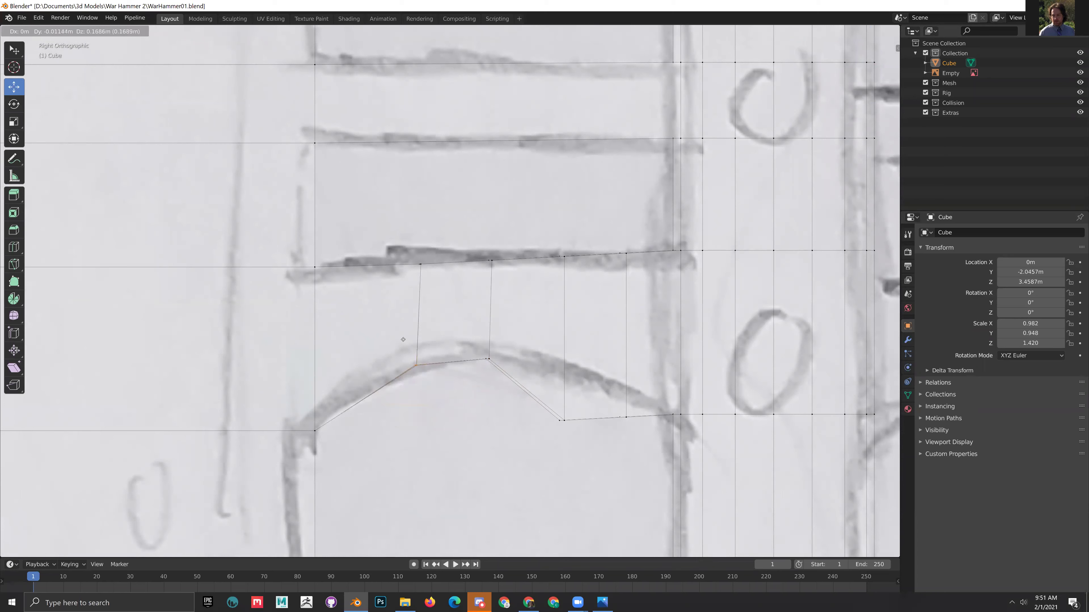
pyautogui.click(407, 344)
# - Raise the remaining bottom vertices of the lower bridge onto the arc
pyautogui.press('b')
pyautogui.moveTo(573, 443); pyautogui.dragTo(540, 398)
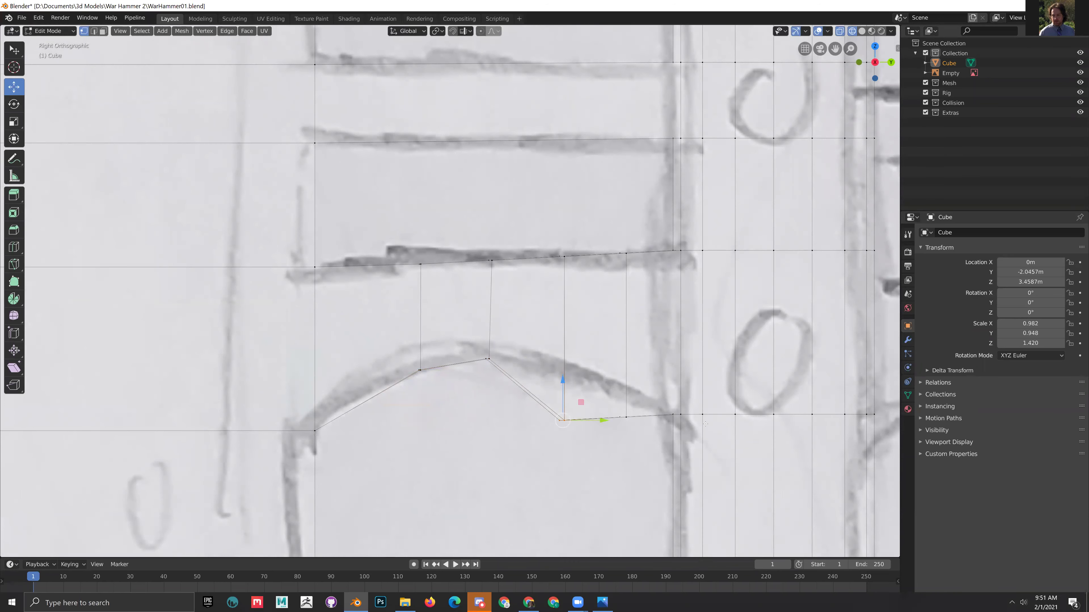
pyautogui.press('g')
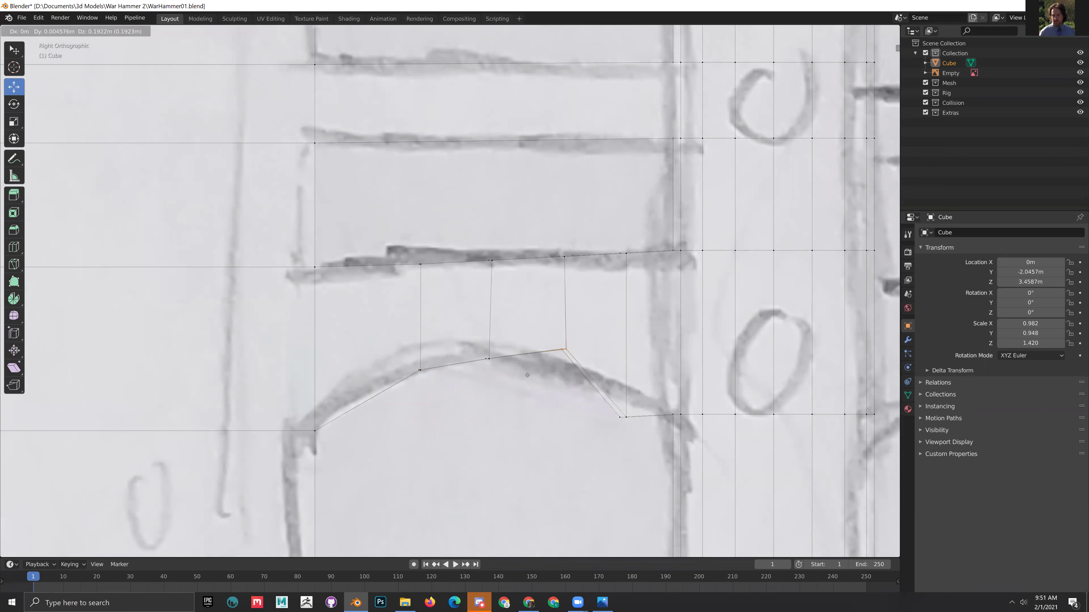
pyautogui.click(595, 443)
pyautogui.click(595, 444)
pyautogui.press('b')
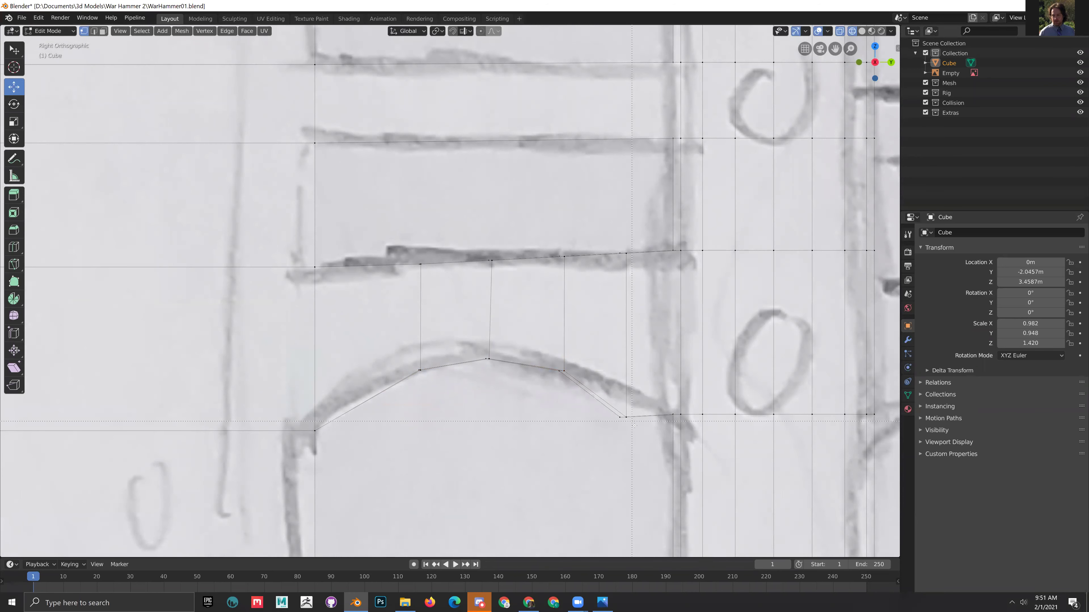
pyautogui.moveTo(638, 438); pyautogui.dragTo(598, 394)
pyautogui.press('g')
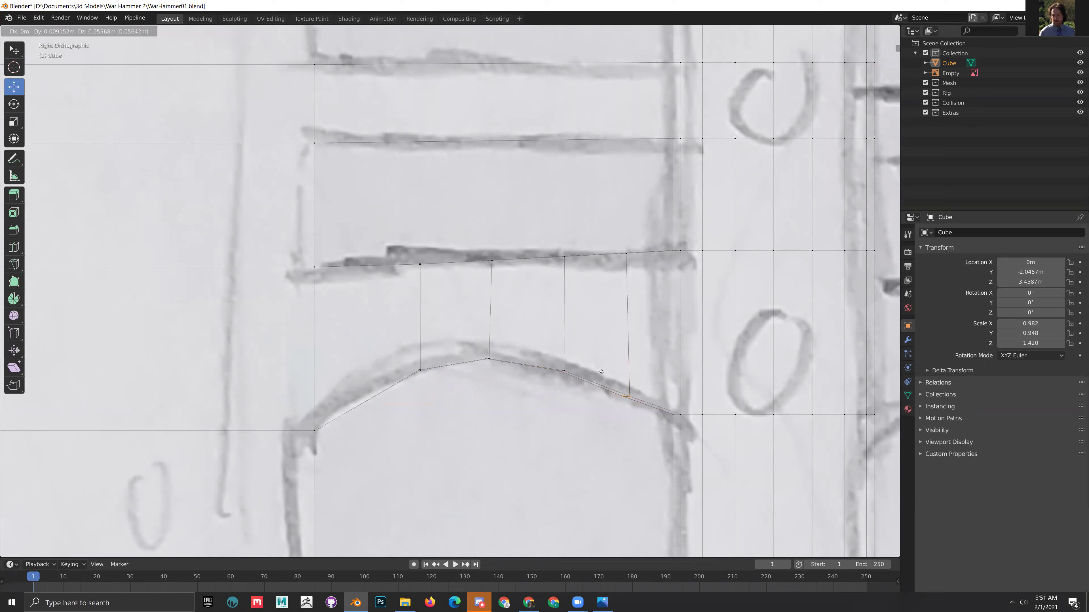
pyautogui.click(599, 388)
# - Fine-tune three bridge-edge vertices slightly up and down into line with the sketch
pyautogui.scroll(-6, 567, 456)
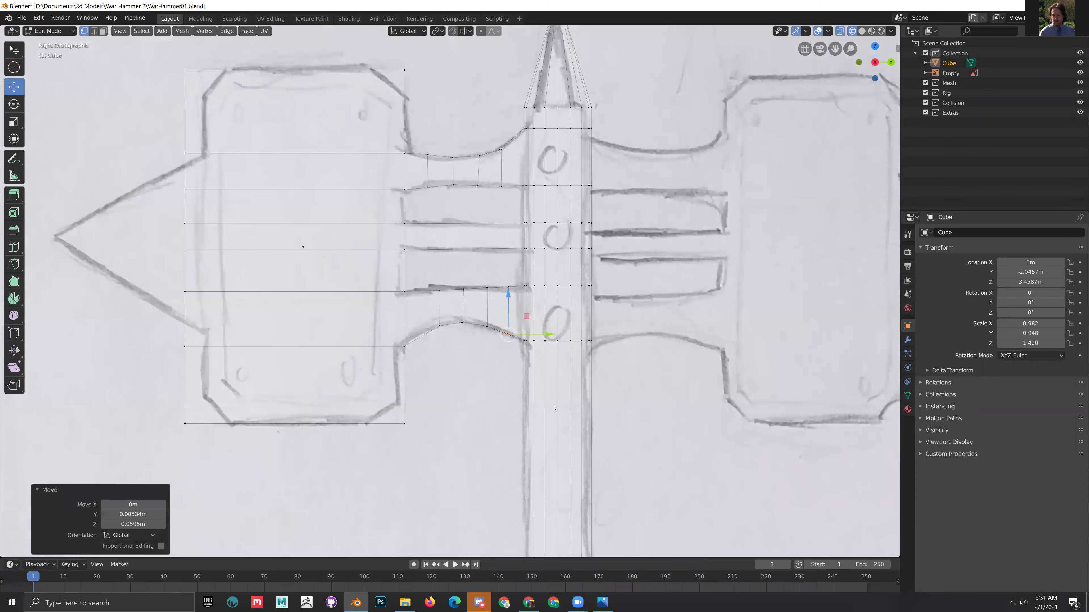
pyautogui.scroll(3, 495, 269)
pyautogui.scroll(2, 495, 269)
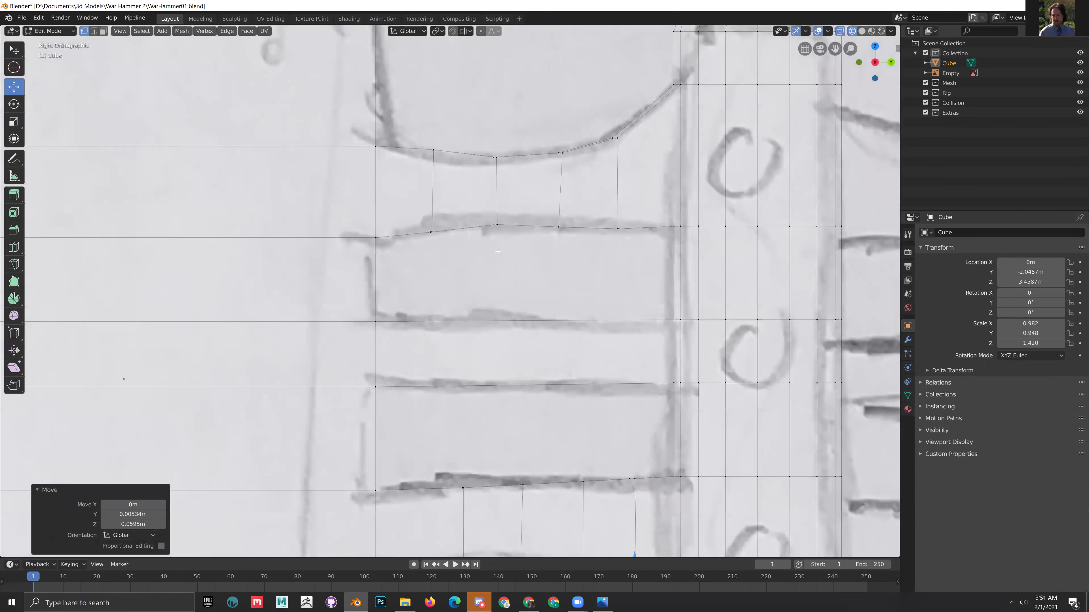
pyautogui.click(496, 223)
pyautogui.press('g')
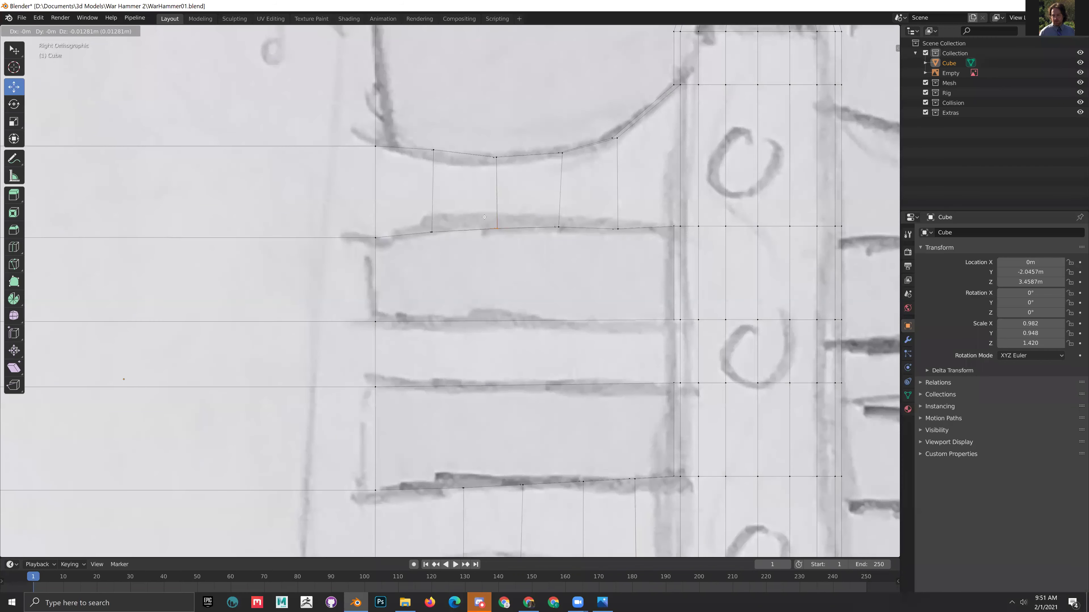
pyautogui.click(484, 216)
pyautogui.scroll(-3, 484, 217)
pyautogui.scroll(3, 512, 331)
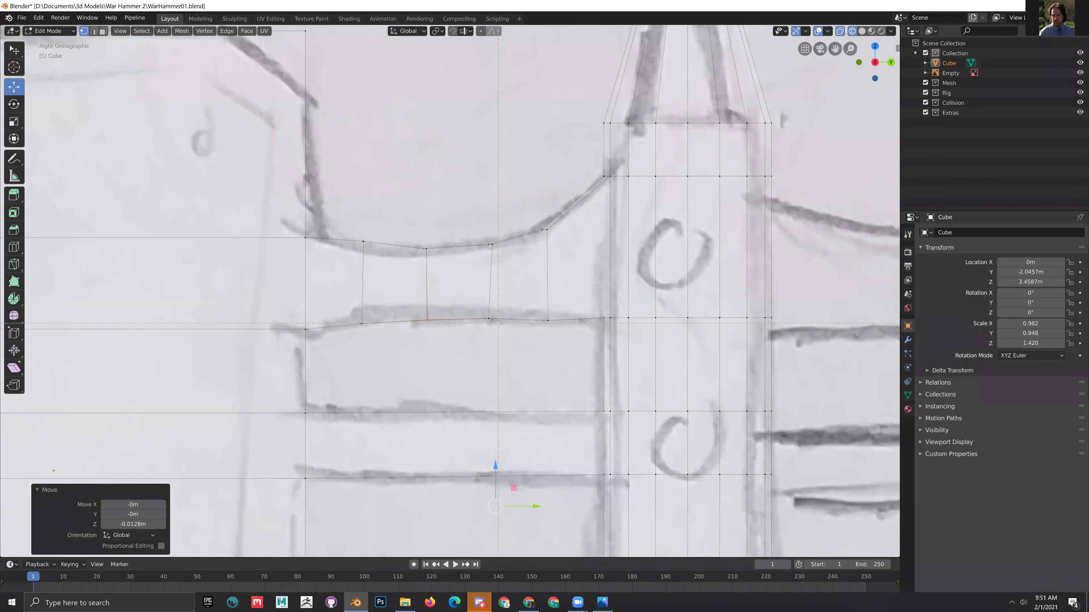
pyautogui.click(493, 320)
pyautogui.press('g')
pyautogui.click(478, 303)
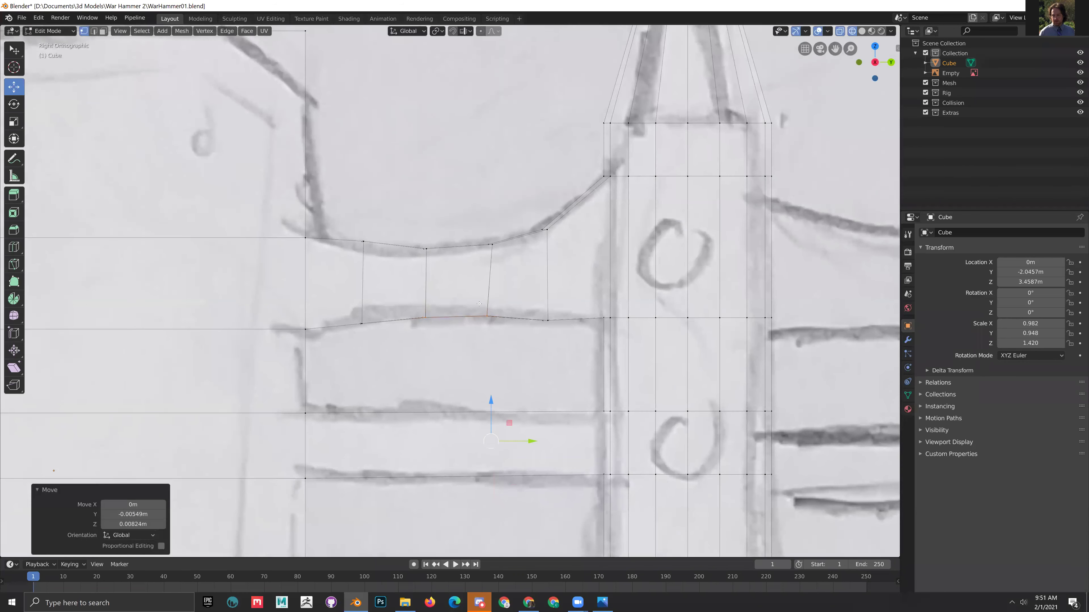
pyautogui.click(548, 320)
pyautogui.press('g')
pyautogui.click(544, 300)
pyautogui.scroll(-6, 545, 343)
# - Switch to solid shading and orbit to view the hammer in perspective
pyautogui.press('z')
pyautogui.click(557, 386)
pyautogui.moveTo(557, 387)
pyautogui.mouseDown(button='middle')
pyautogui.moveTo(420, 415)
pyautogui.moveTo(535, 427)
pyautogui.moveTo(567, 369)
pyautogui.moveTo(610, 435)
pyautogui.mouseUp(button='middle')
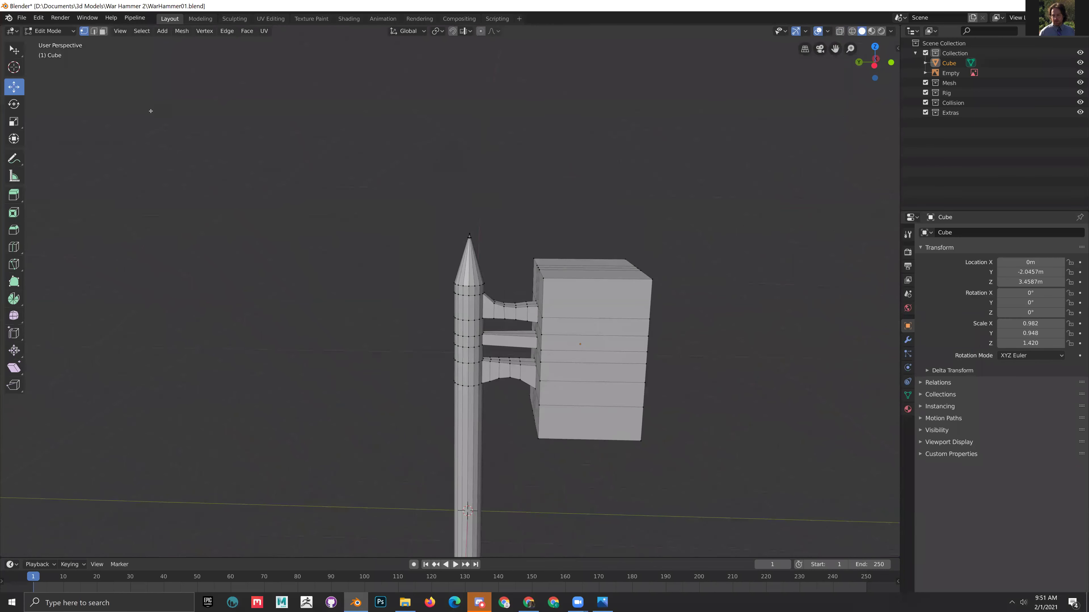
# - Switch to edge select and select the block's top front corner edge
pyautogui.moveTo(493, 403); pyautogui.dragTo(543, 408, button='middle')
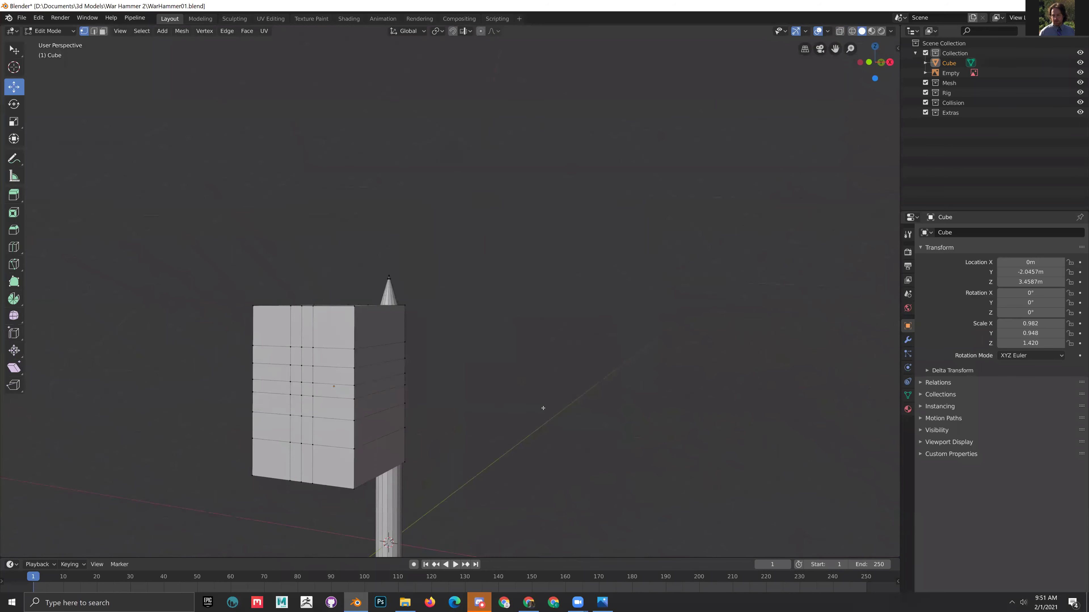
pyautogui.keyDown('shift'); pyautogui.moveTo(364, 318); pyautogui.dragTo(438, 331, button='middle'); pyautogui.keyUp('shift')
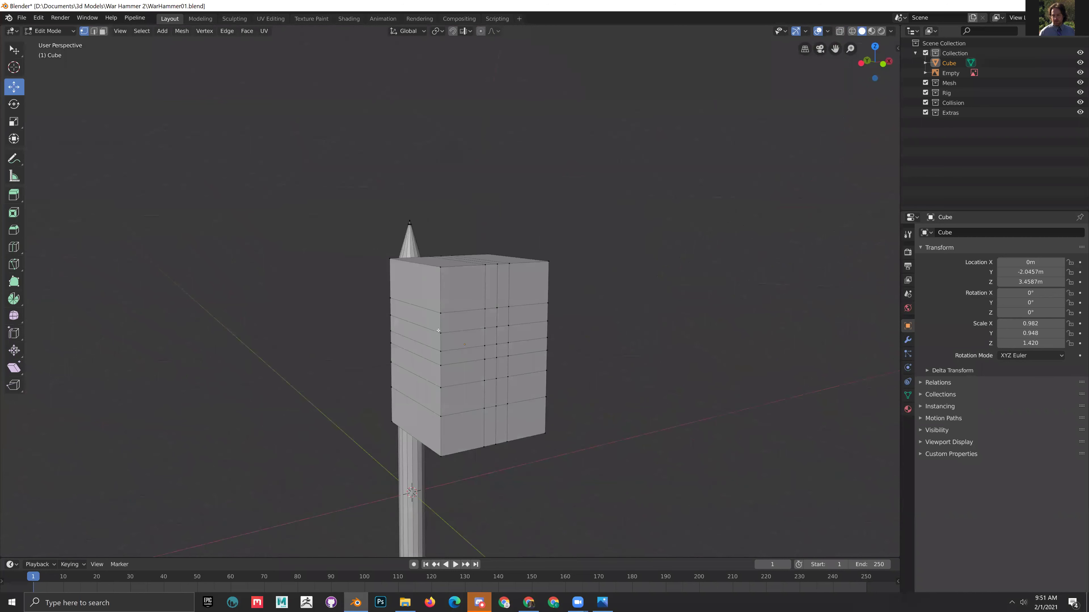
pyautogui.keyDown('alt'); pyautogui.click(440, 281); pyautogui.keyUp('alt')
pyautogui.click(93, 31)
pyautogui.click(437, 278)
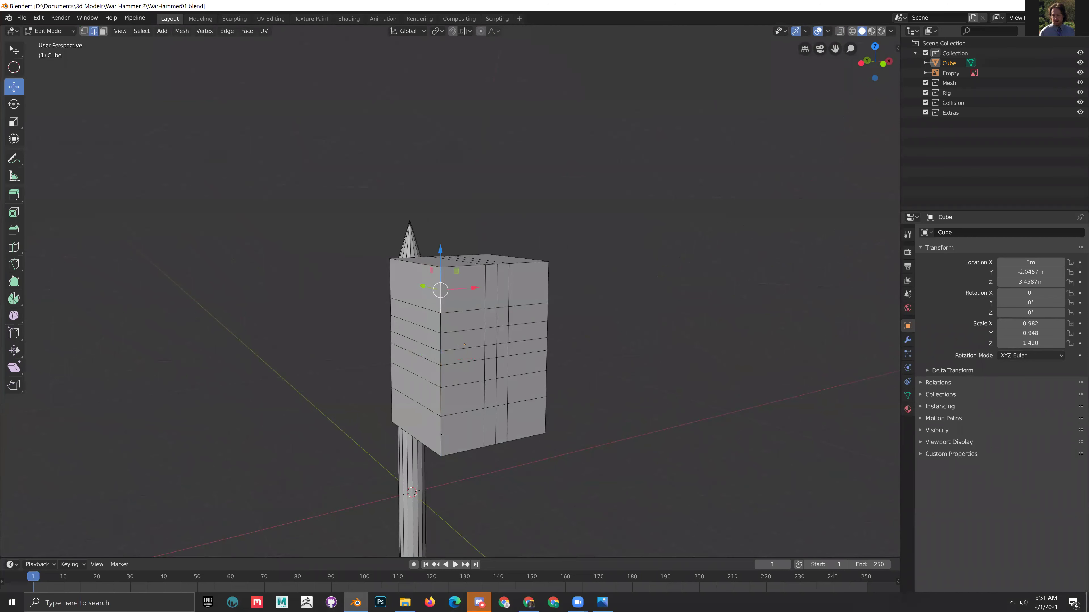
# - Add the front corner, left vertical, top and bottom edge loops of the block to the selection
pyautogui.moveTo(442, 434); pyautogui.dragTo(356, 412, button='middle')
pyautogui.keyDown('alt'); pyautogui.click(358, 415); pyautogui.keyUp('alt')
pyautogui.keyDown('alt'); pyautogui.keyDown('shift'); pyautogui.click(269, 270); pyautogui.keyUp('shift'); pyautogui.keyUp('alt')
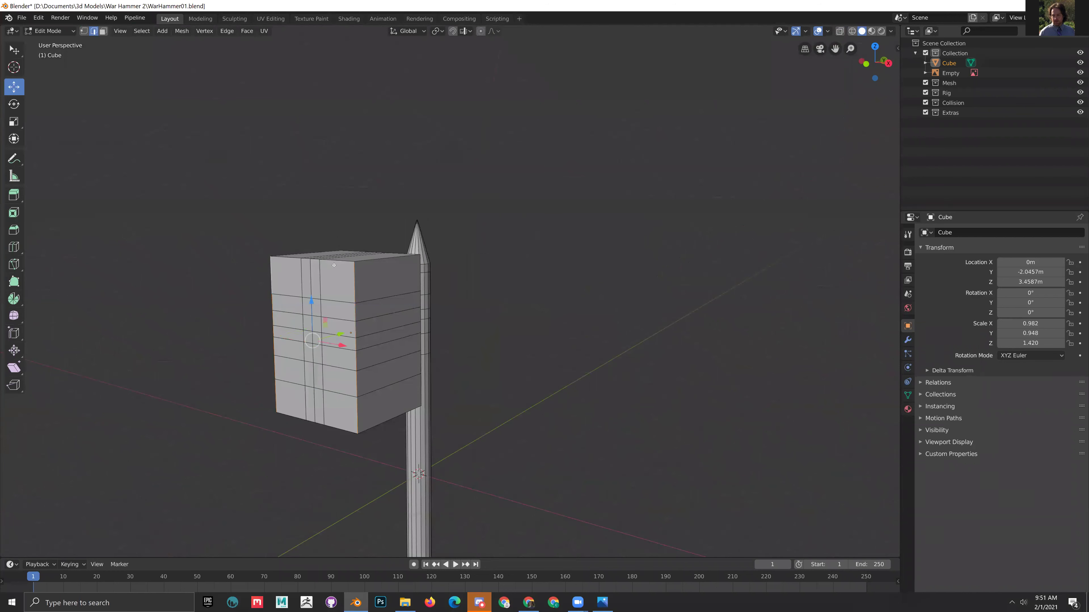
pyautogui.keyDown('alt'); pyautogui.keyDown('shift'); pyautogui.click(338, 260); pyautogui.keyUp('shift'); pyautogui.keyUp('alt')
pyautogui.keyDown('alt'); pyautogui.keyDown('shift'); pyautogui.click(381, 421); pyautogui.keyUp('shift'); pyautogui.keyUp('alt')
pyautogui.moveTo(381, 421); pyautogui.dragTo(396, 273, button='middle')
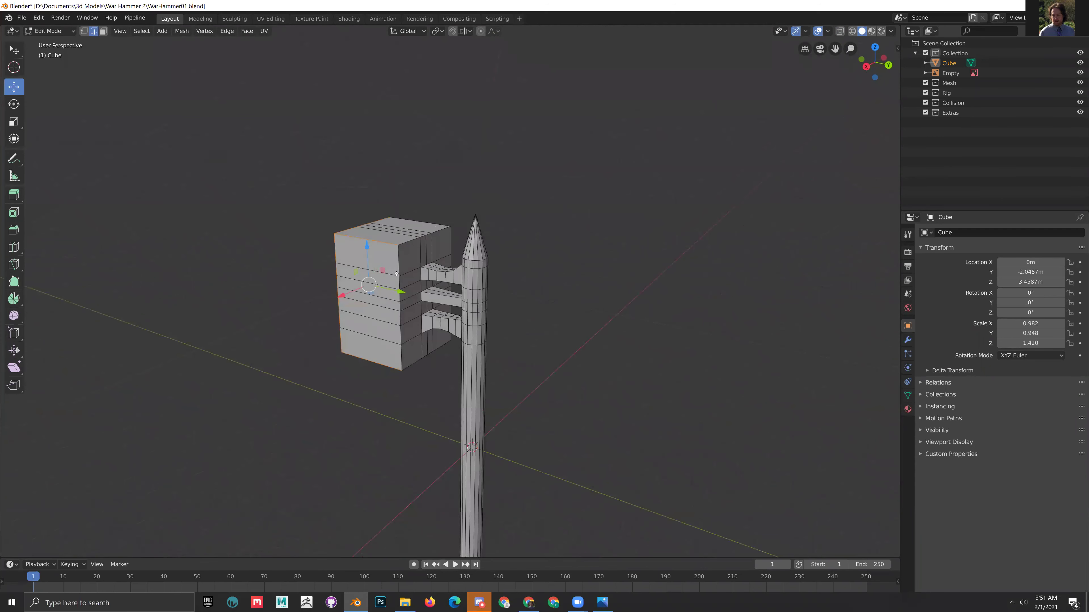
pyautogui.moveTo(562, 316); pyautogui.dragTo(624, 399, button='middle')
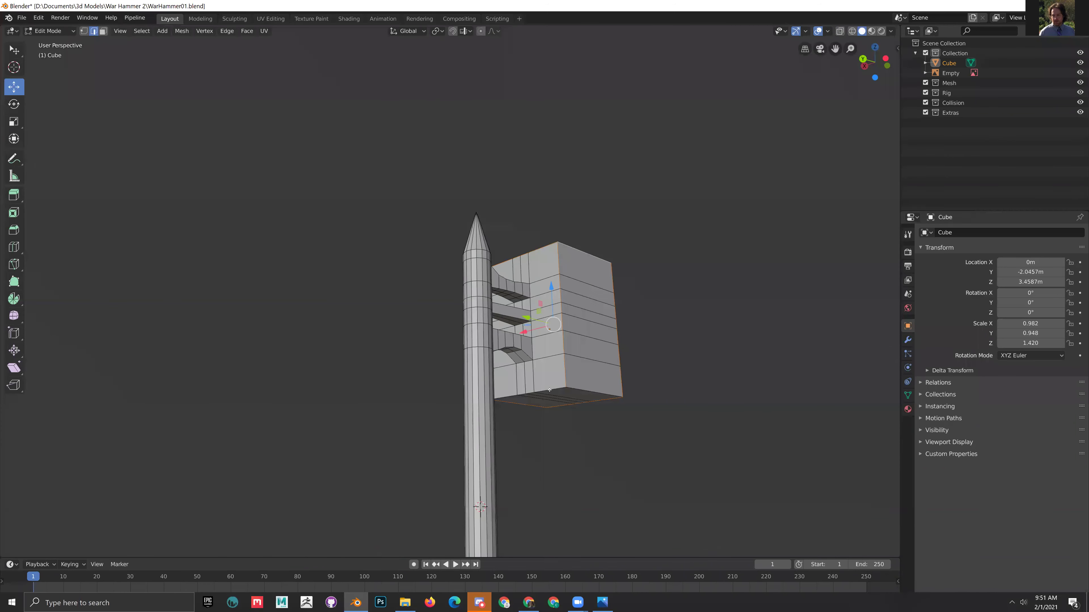
pyautogui.moveTo(549, 389); pyautogui.dragTo(111, 253, button='middle')
pyautogui.scroll(3, 539, 394)
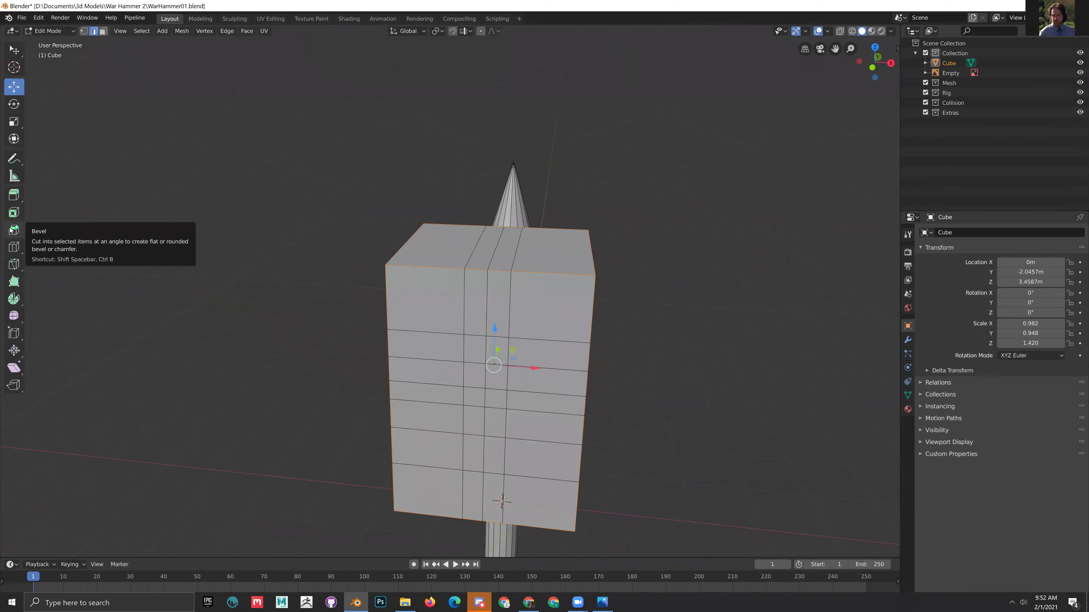
# - Bevel the selected block edges to a 0.153 m width with a single segment
pyautogui.moveTo(535, 354); pyautogui.dragTo(597, 371, button='middle')
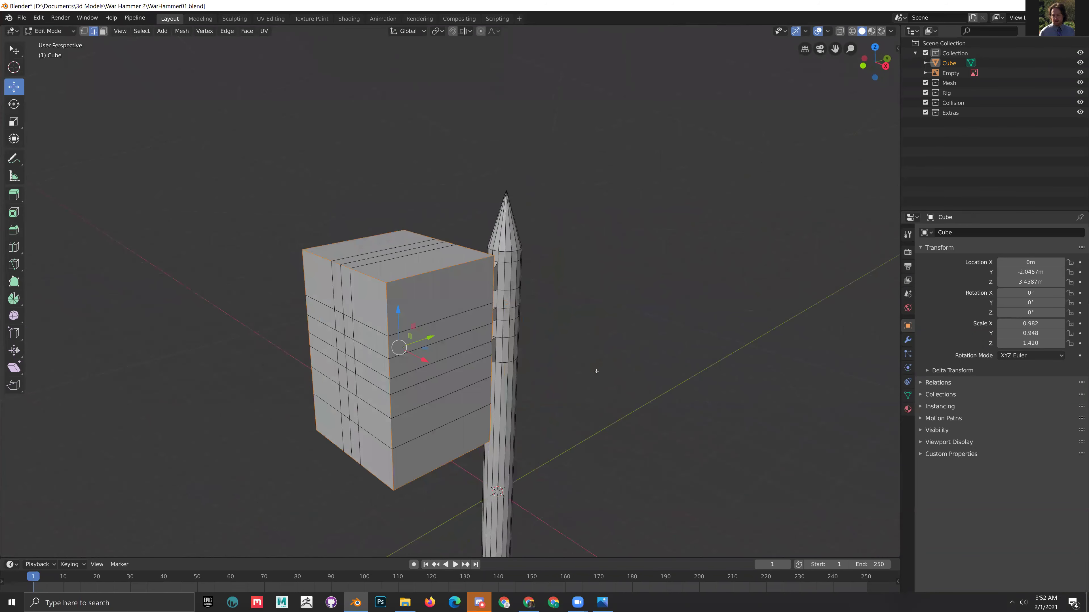
pyautogui.click(14, 231)
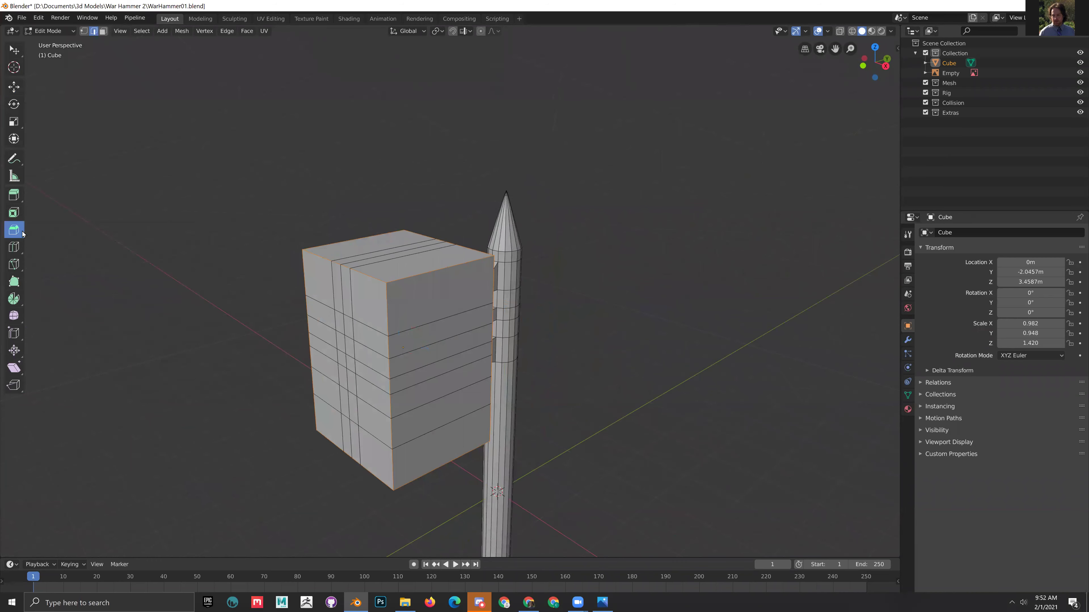
pyautogui.moveTo(471, 182); pyautogui.dragTo(564, 317)
pyautogui.press('KP_3')
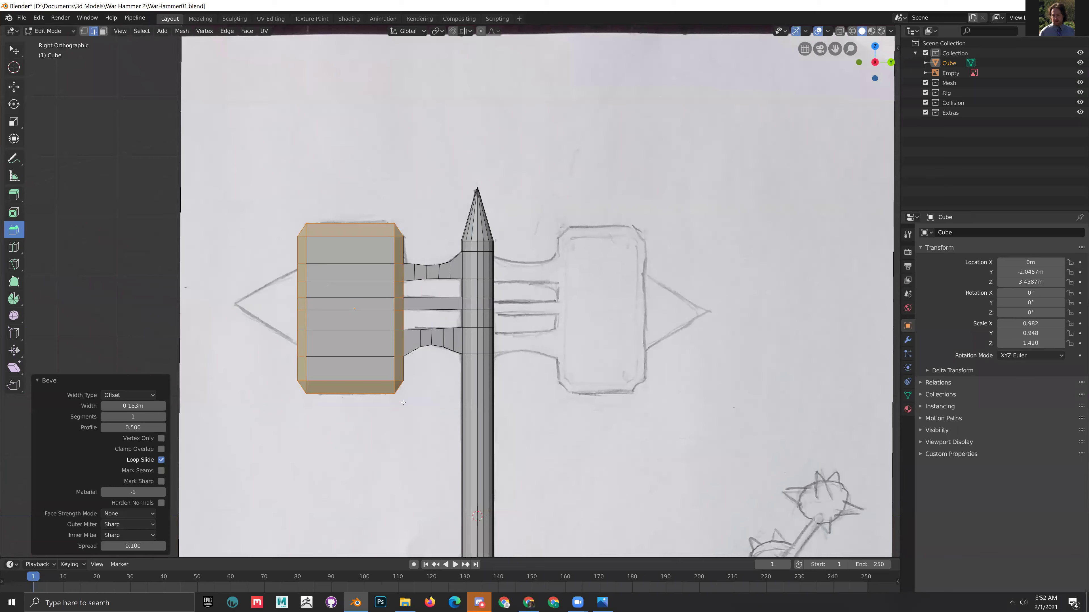
pyautogui.moveTo(290, 242)
pyautogui.mouseDown(button='middle')
pyautogui.moveTo(533, 254)
pyautogui.moveTo(384, 262)
pyautogui.mouseUp(button='middle')
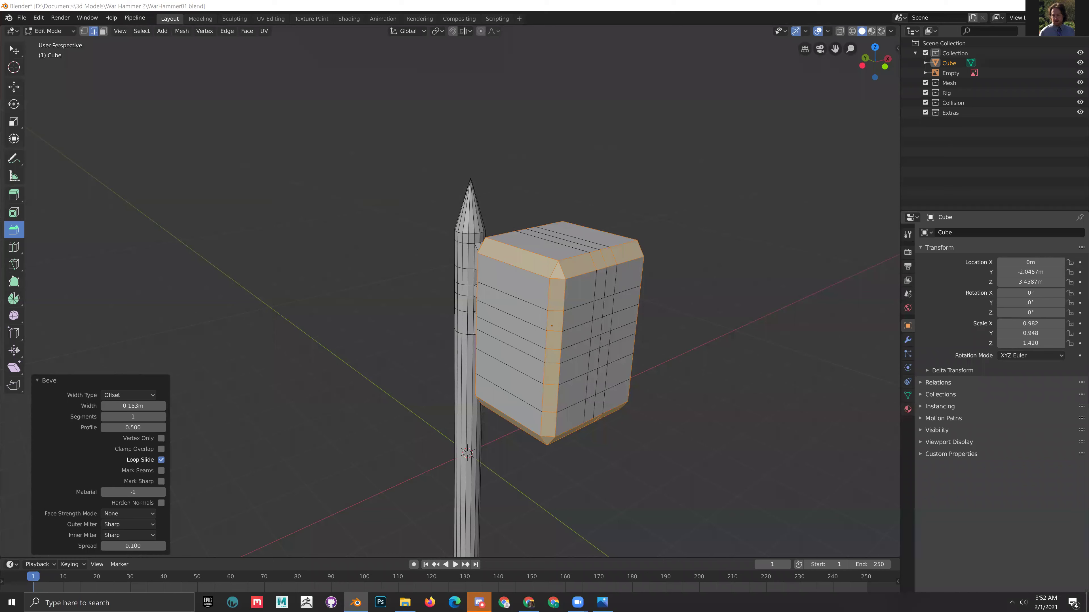
pyautogui.moveTo(557, 344); pyautogui.dragTo(522, 357, button='middle')
# - Return to Object Mode and frame the head left of the handle in Right Orthographic view
pyautogui.hotkey('ctrl', 'Tab')
pyautogui.click(496, 349)
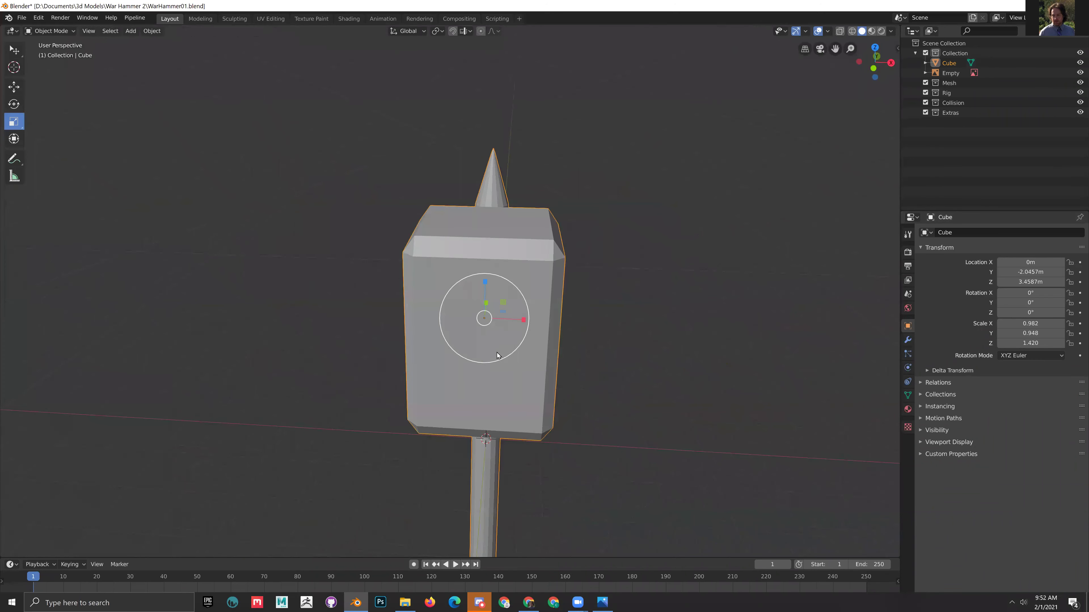
pyautogui.press('KP_3')
pyautogui.keyDown('shift'); pyautogui.moveTo(335, 301); pyautogui.dragTo(460, 322, button='middle'); pyautogui.keyUp('shift')
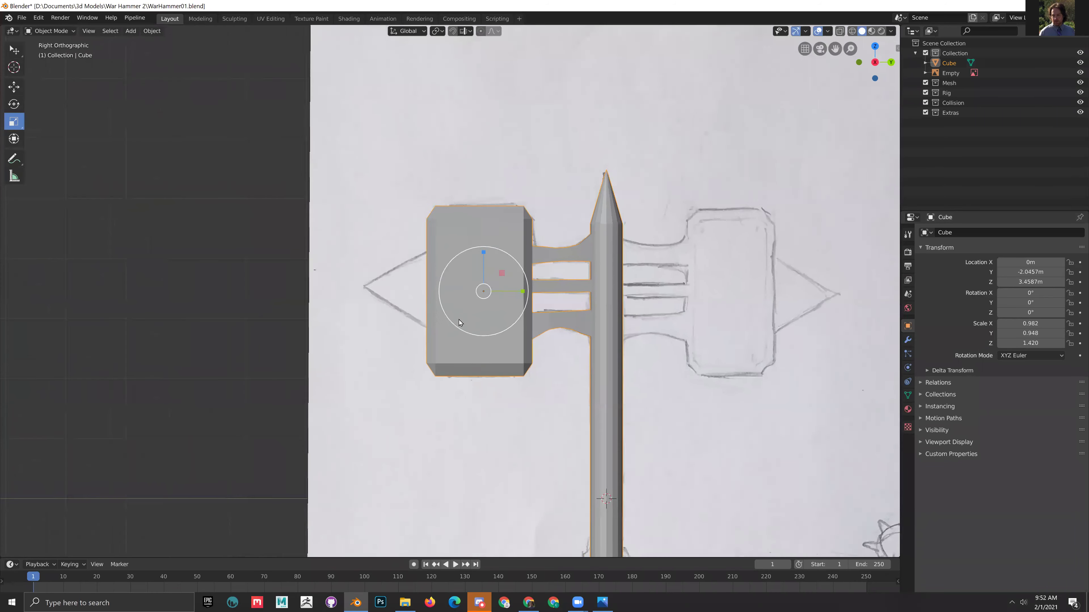
pyautogui.scroll(3, 460, 322)
# - Toggle wireframe and then solid shading to compare the hammer with the sketch
pyautogui.press('z')
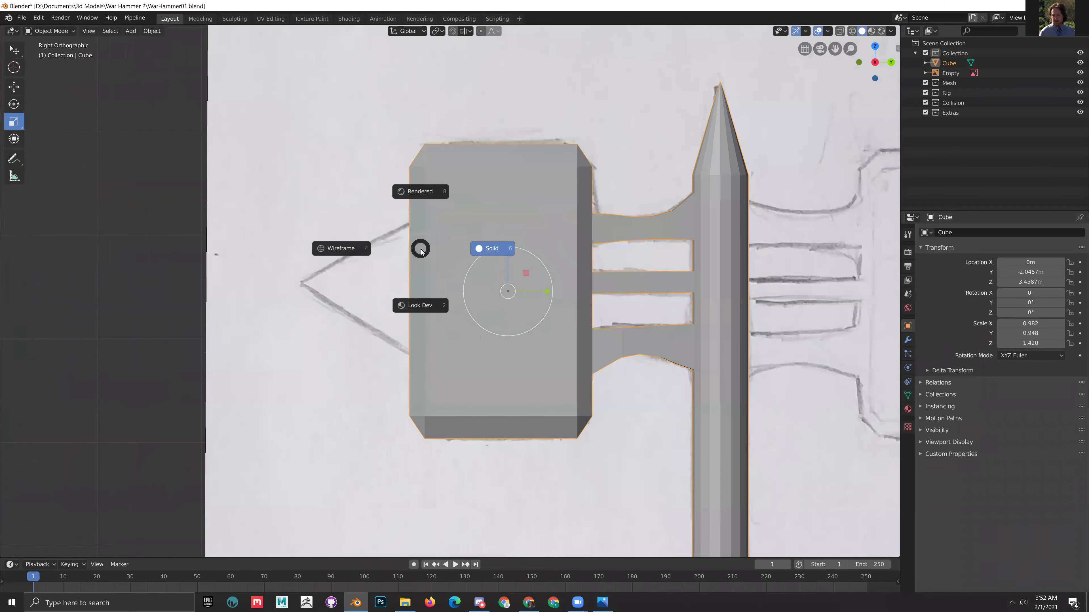
pyautogui.click(357, 253)
pyautogui.press('z')
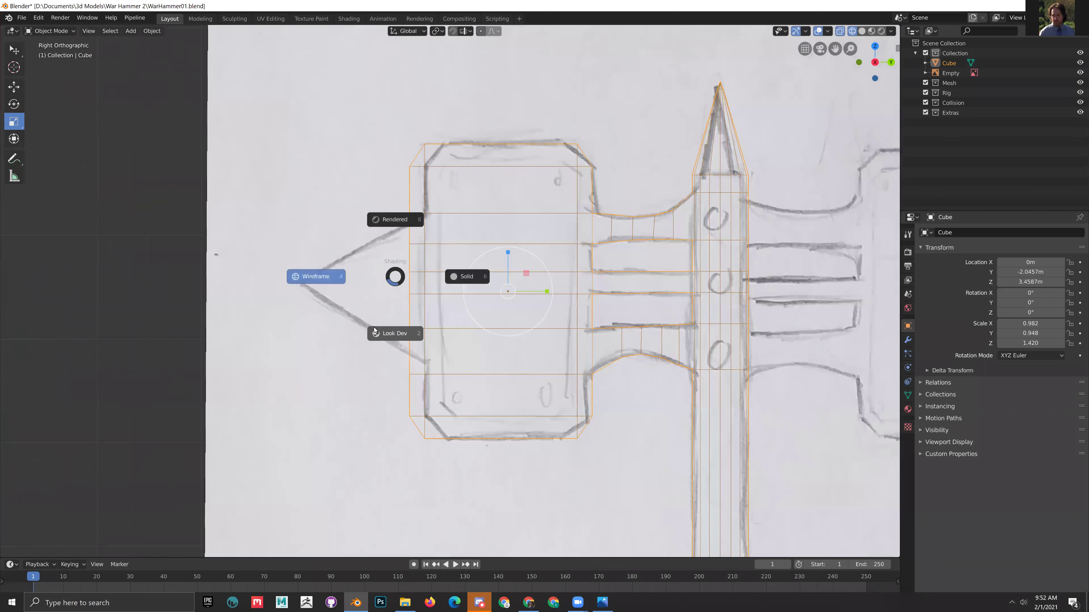
pyautogui.click(468, 278)
pyautogui.press('z')
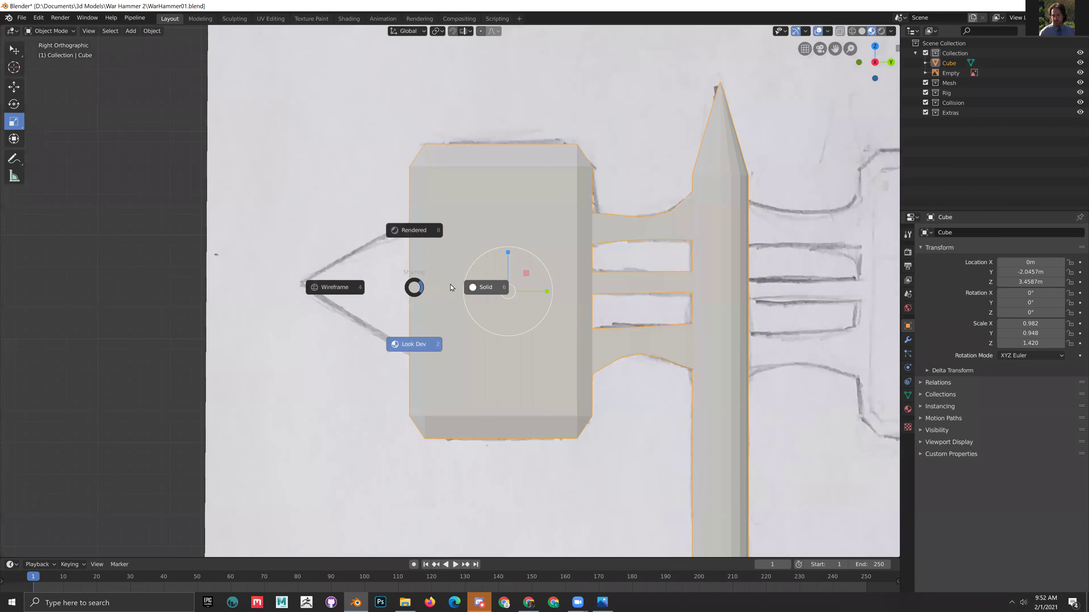
pyautogui.click(453, 288)
# - Inspect the bevelled head in perspective and Edit Mode, then return to the right side view
pyautogui.press('KP_5')
pyautogui.moveTo(431, 287); pyautogui.dragTo(472, 290, button='middle')
pyautogui.press('Tab')
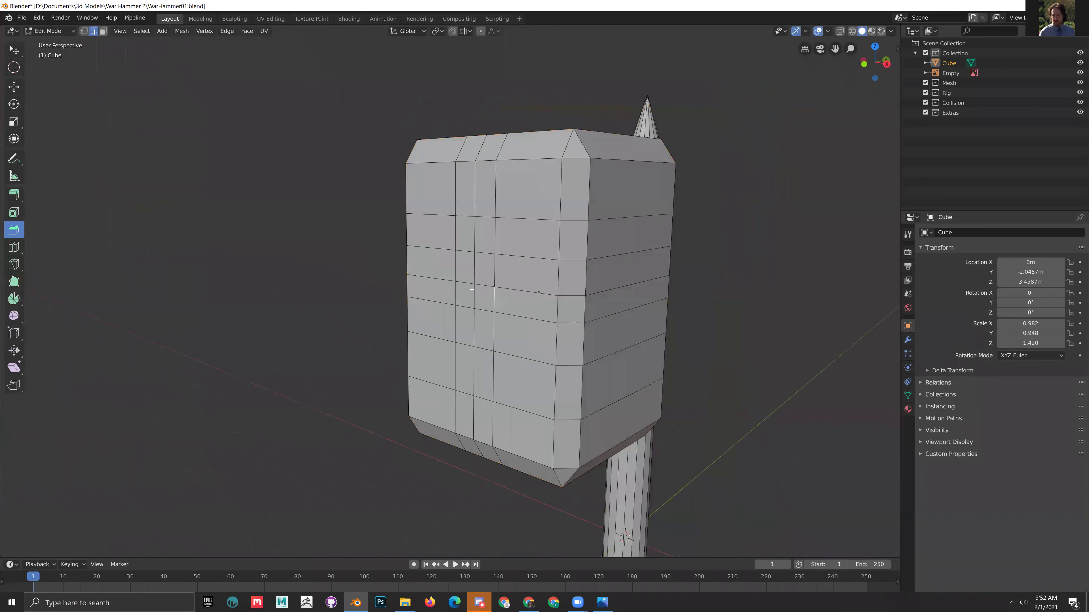
pyautogui.press('Tab')
pyautogui.moveTo(653, 343); pyautogui.dragTo(547, 380, button='middle')
pyautogui.scroll(-4, 629, 350)
pyautogui.press('KP_3')
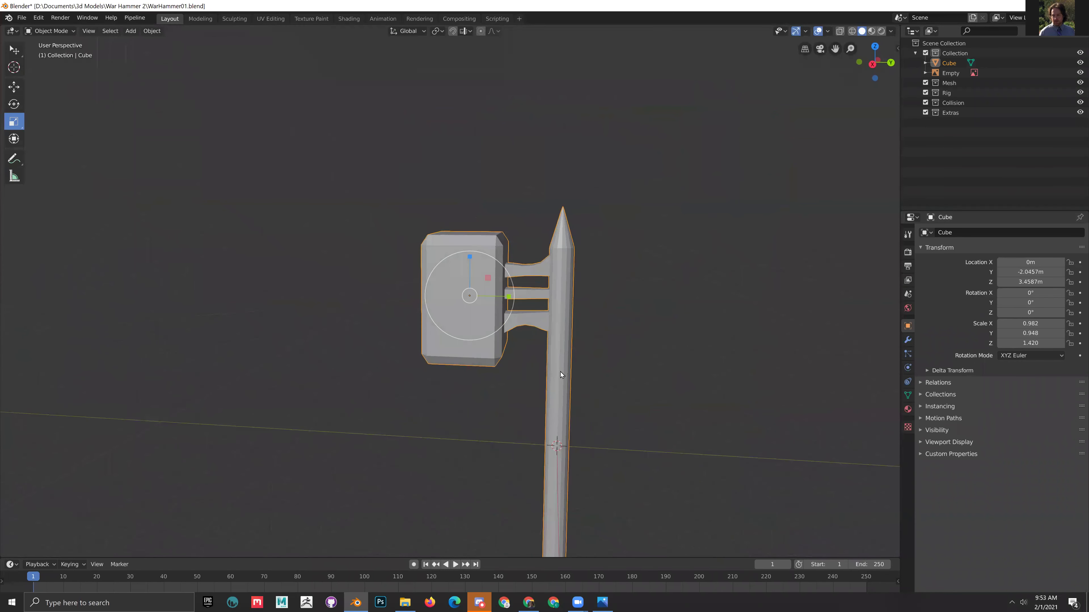
pyautogui.press('KP_5')
# - Deselect everything and add an 8-vertex cone (radius 1 m, depth 2 m) at the origin
pyautogui.hotkey('alt', 'a')
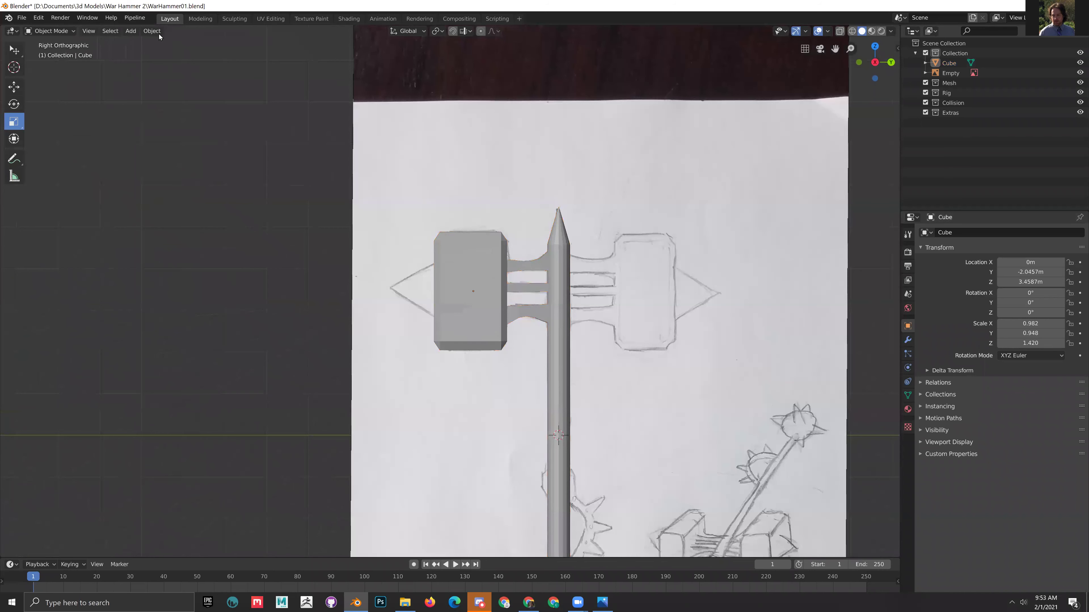
pyautogui.click(151, 30)
pyautogui.moveTo(130, 30)
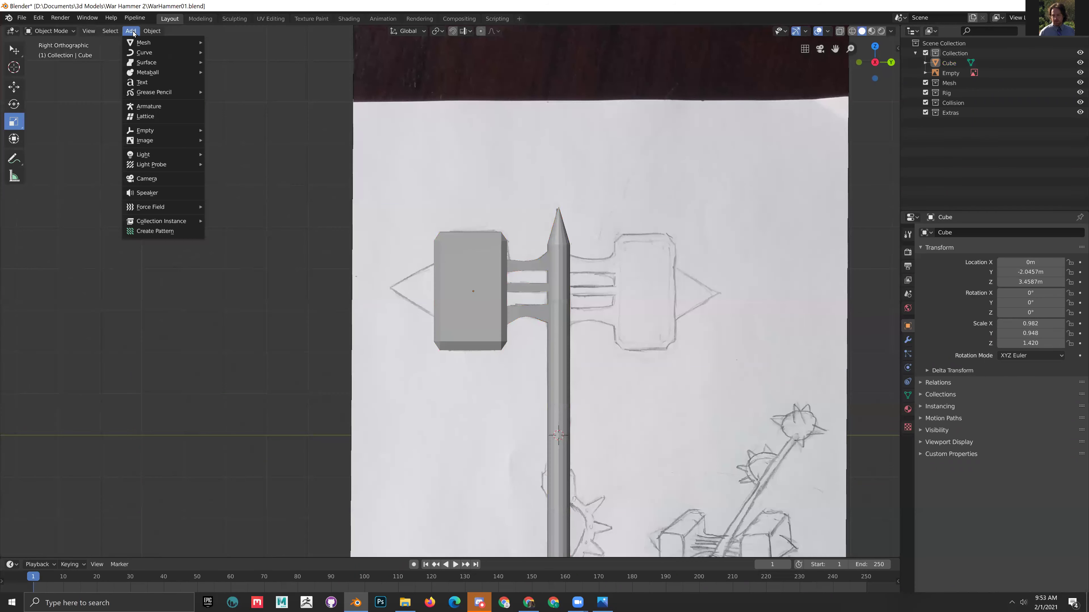
pyautogui.click(239, 102)
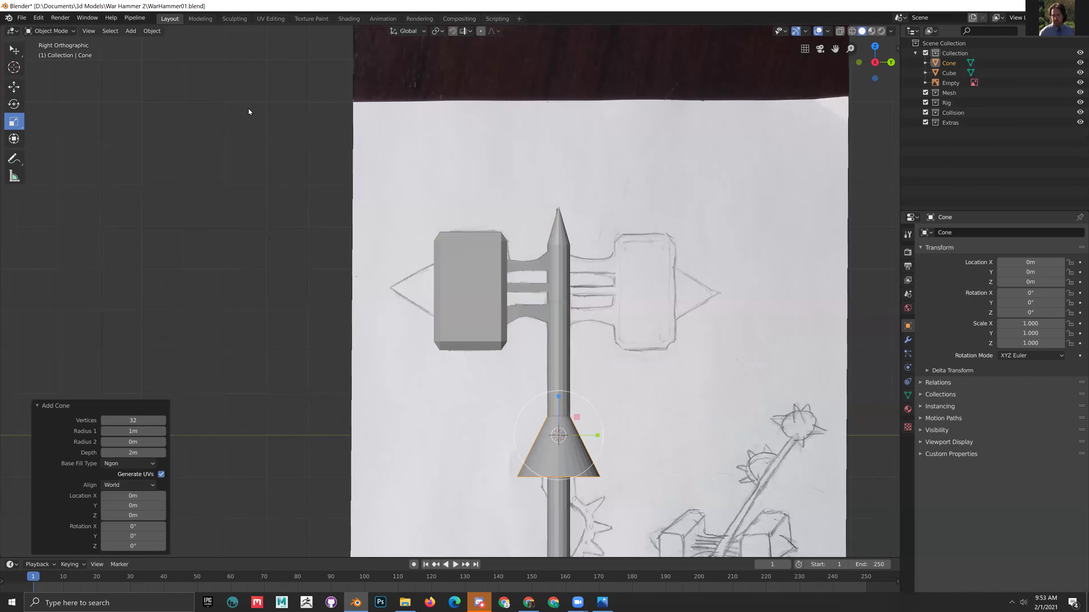
pyautogui.doubleClick(143, 419)
pyautogui.write('8')
pyautogui.press('Return')
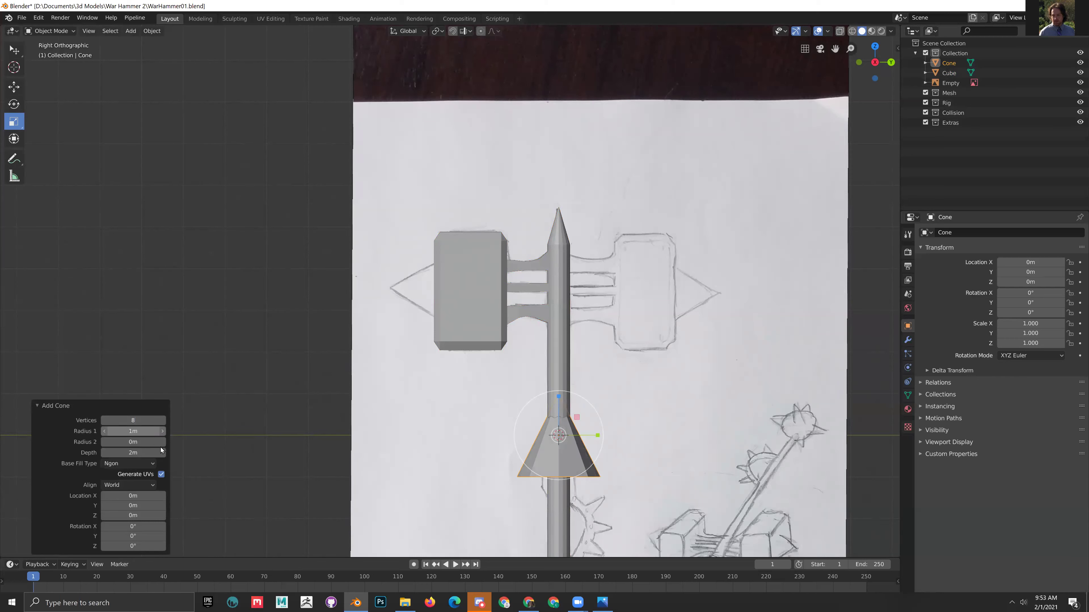
pyautogui.moveTo(510, 403); pyautogui.dragTo(489, 414, button='middle')
pyautogui.press('KP_7')
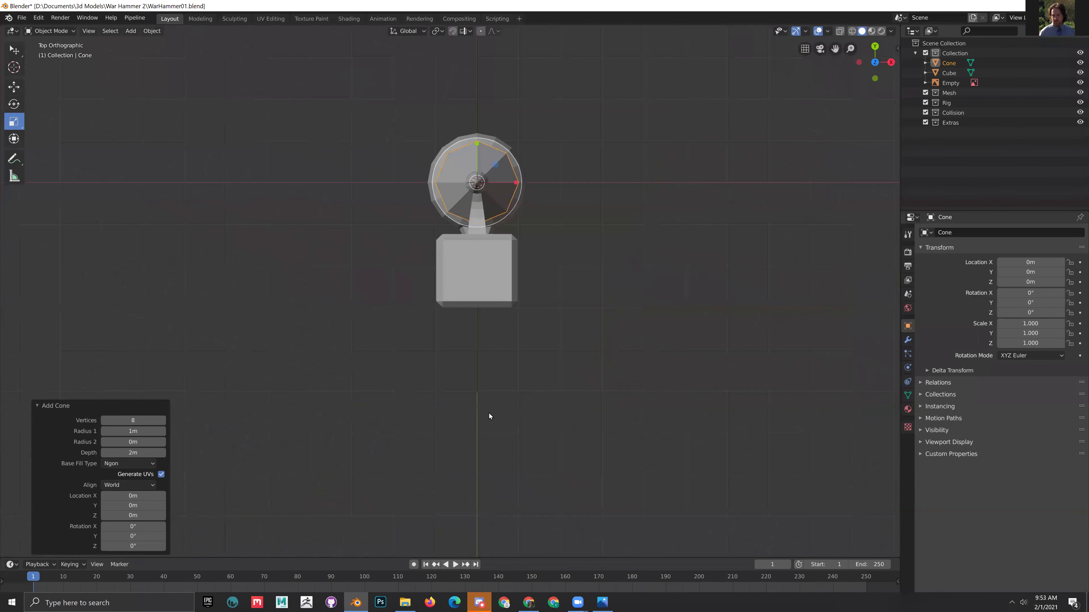
pyautogui.press('KP_3')
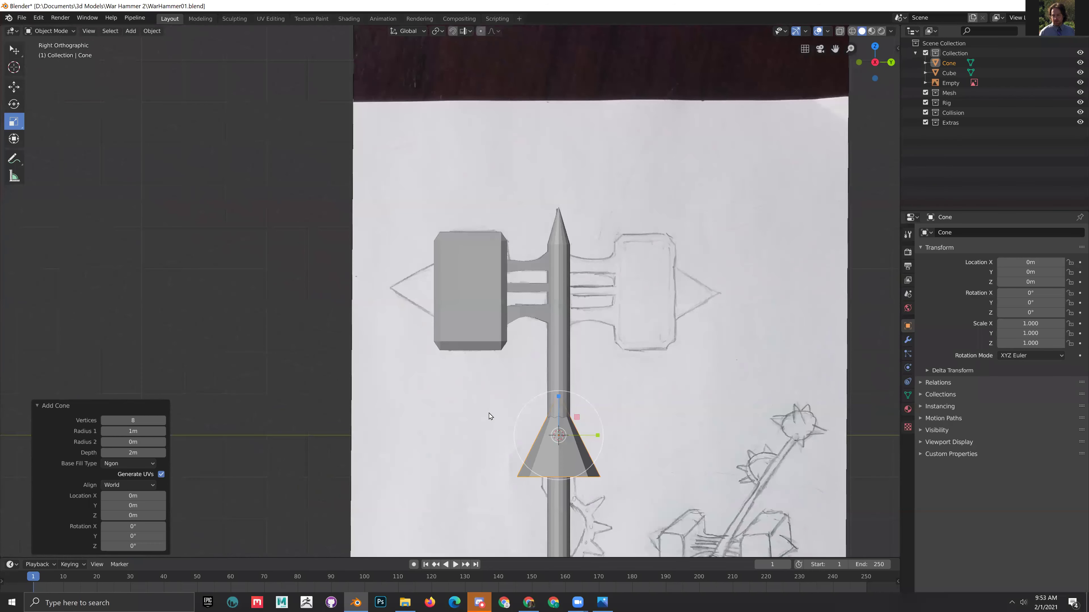
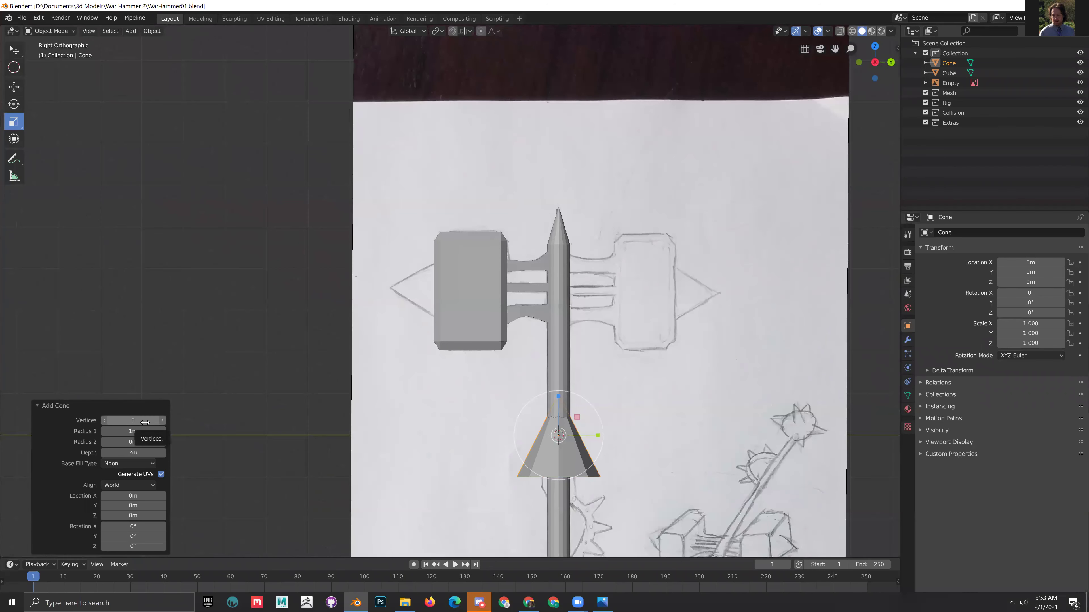
# - Drop the cone onto the left hammer head and set its rotation angle to -90°
pyautogui.press('g')
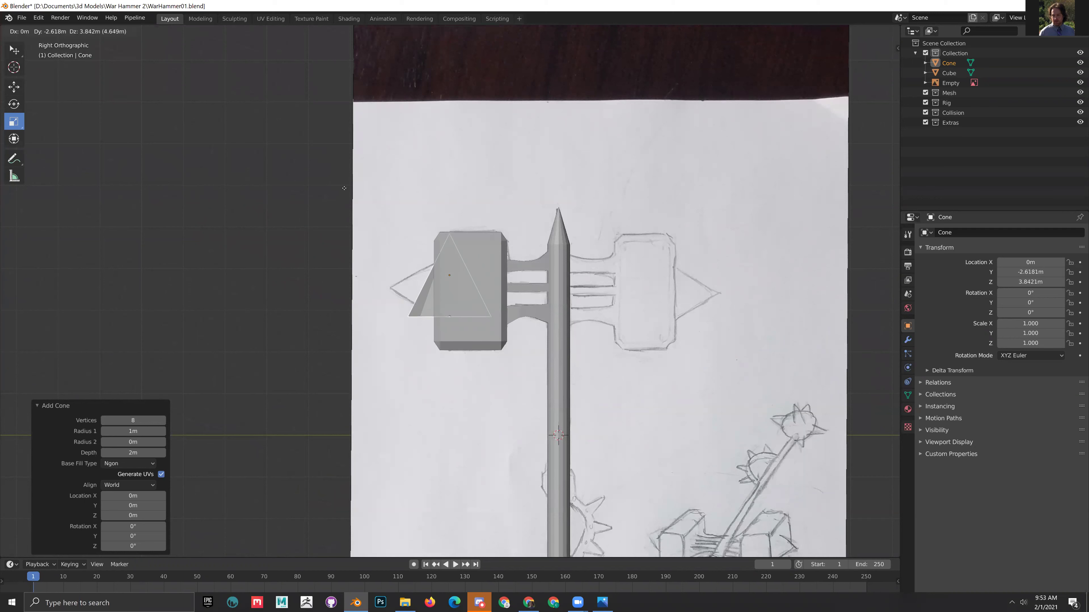
pyautogui.click(366, 210)
pyautogui.press('r')
pyautogui.click(398, 204)
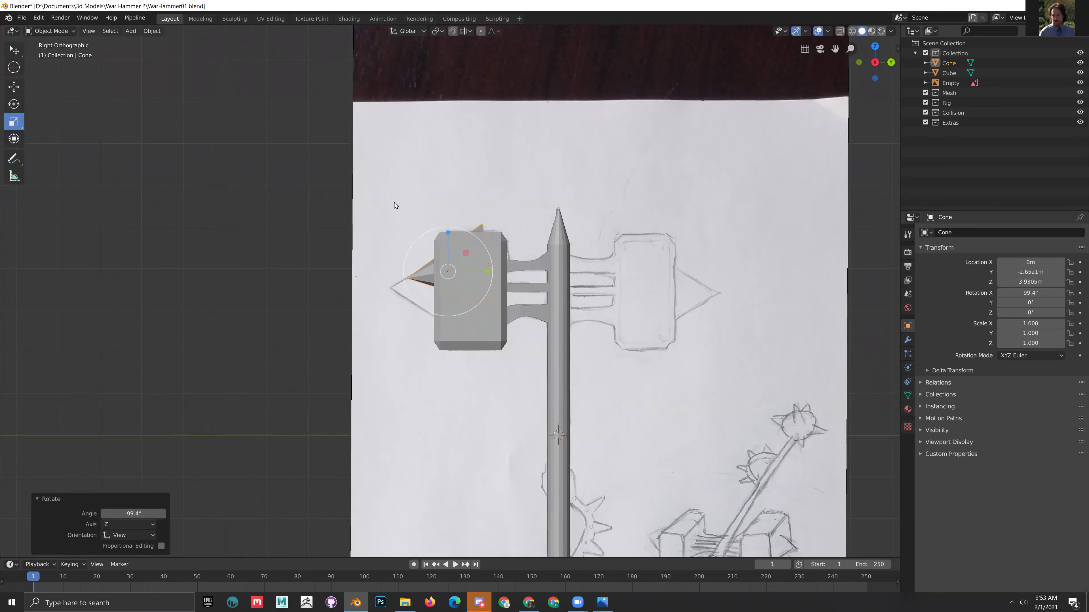
pyautogui.click(135, 513)
pyautogui.hotkey('ctrl', 'a')
pyautogui.write('-90')
pyautogui.press('Return')
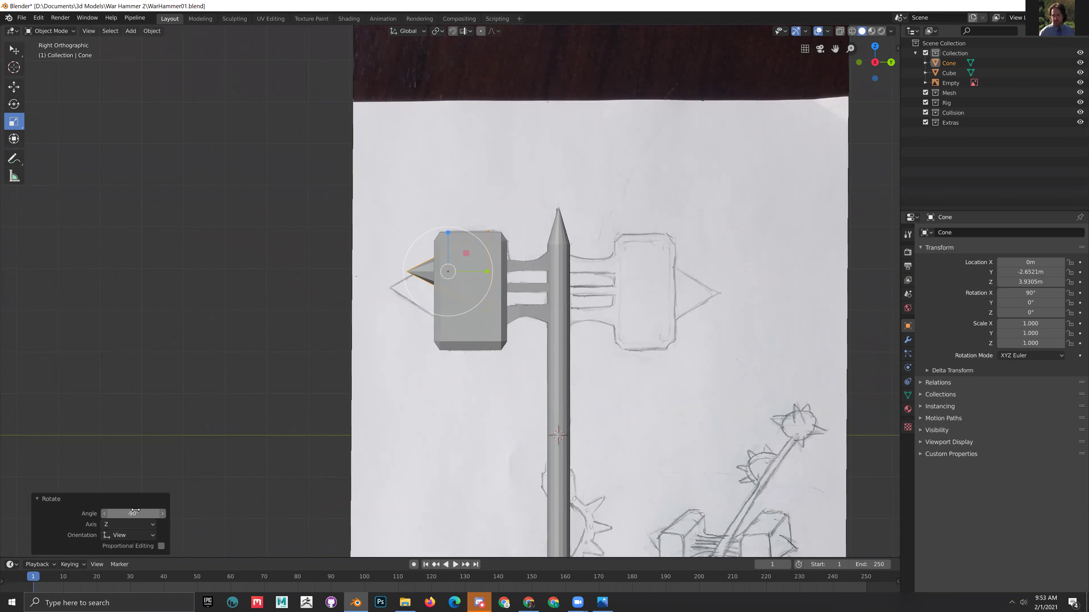
# - Scale the cone to 0.643 and seat it flush against the head's outer face
pyautogui.keyDown('shift'); pyautogui.moveTo(413, 412); pyautogui.dragTo(456, 453, button='middle'); pyautogui.keyUp('shift')
pyautogui.scroll(4, 455, 453)
pyautogui.press('g')
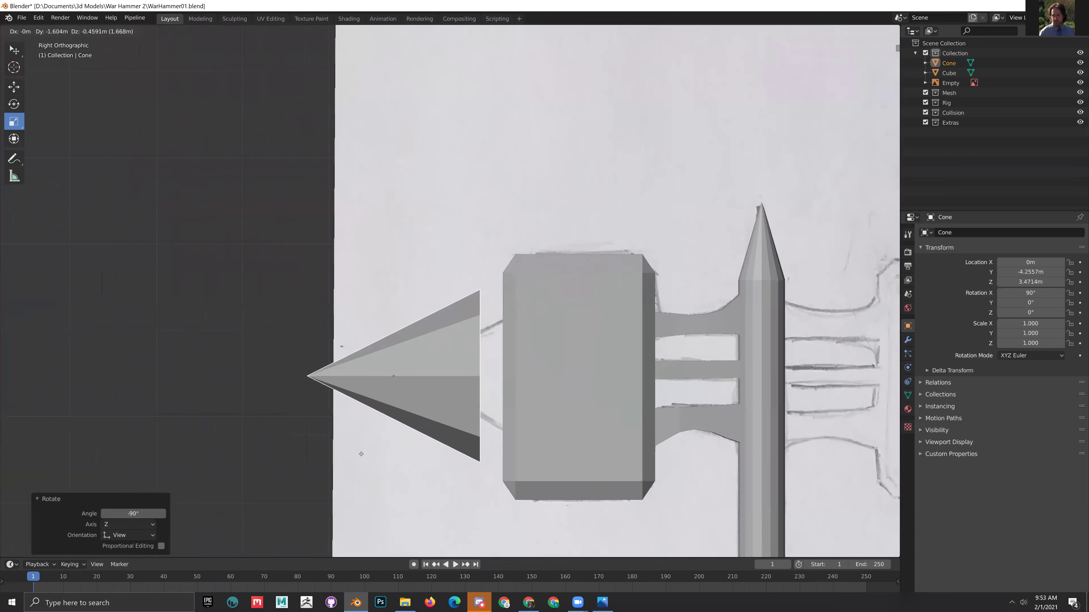
pyautogui.click(382, 457)
pyautogui.press('s')
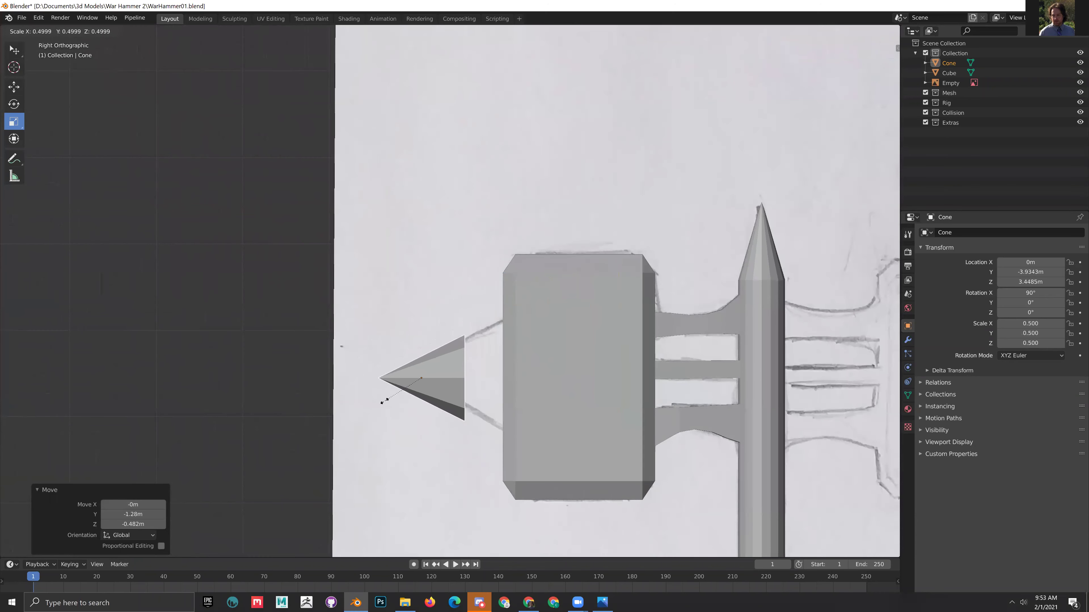
pyautogui.click(368, 399)
pyautogui.press('g')
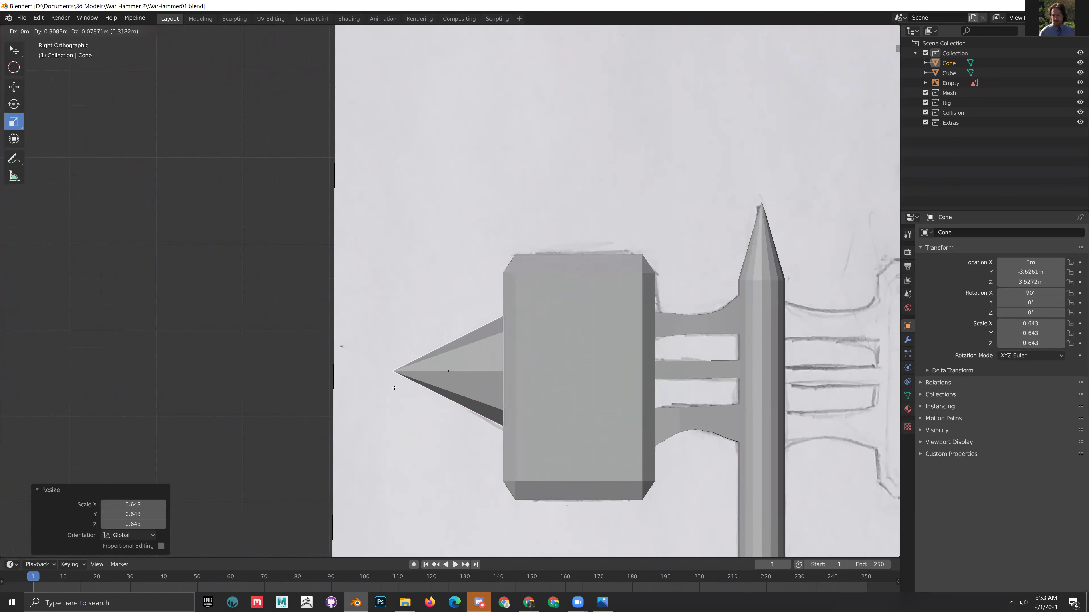
pyautogui.click(393, 394)
pyautogui.moveTo(393, 395); pyautogui.dragTo(517, 245, button='middle')
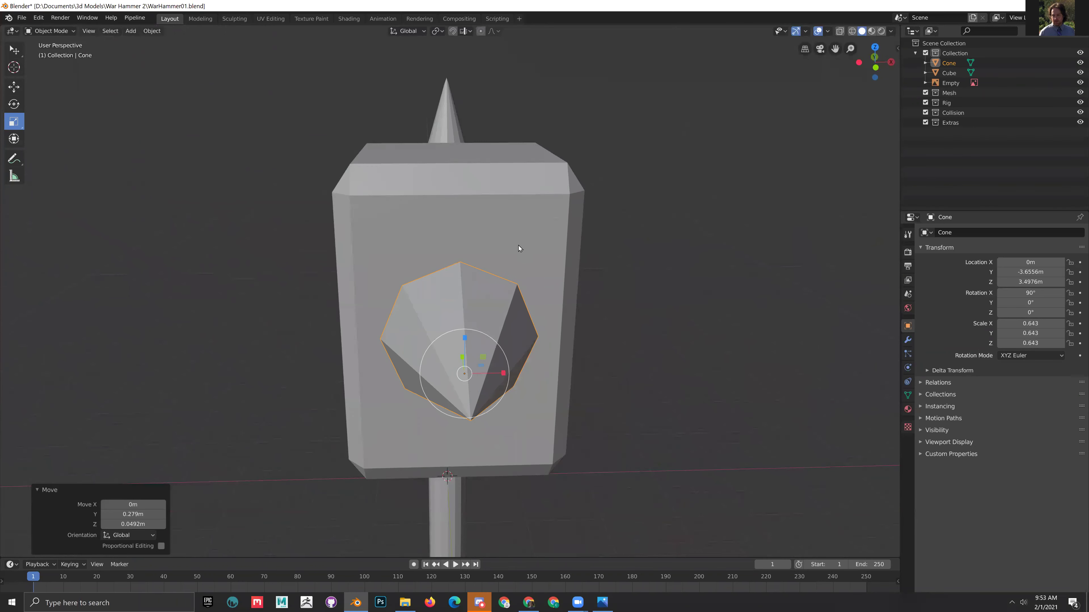
# - Select the hammer head Cube, enter Edit Mode, and view it in Front Orthographic
pyautogui.click(518, 246)
pyautogui.press('Tab')
pyautogui.moveTo(662, 400)
pyautogui.mouseDown(button='middle')
pyautogui.moveTo(651, 406)
pyautogui.moveTo(679, 403)
pyautogui.mouseUp(button='middle')
pyautogui.keyDown('shift'); pyautogui.moveTo(460, 309); pyautogui.dragTo(444, 343, button='middle'); pyautogui.keyUp('shift')
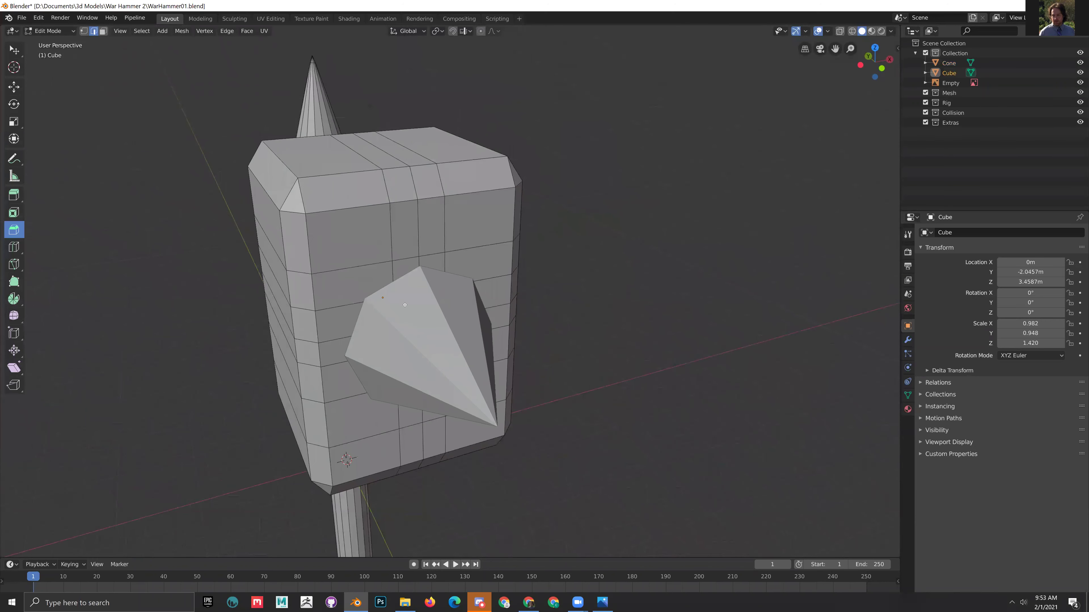
pyautogui.moveTo(66, 235); pyautogui.dragTo(359, 310, button='middle')
pyautogui.scroll(5, 292, 285)
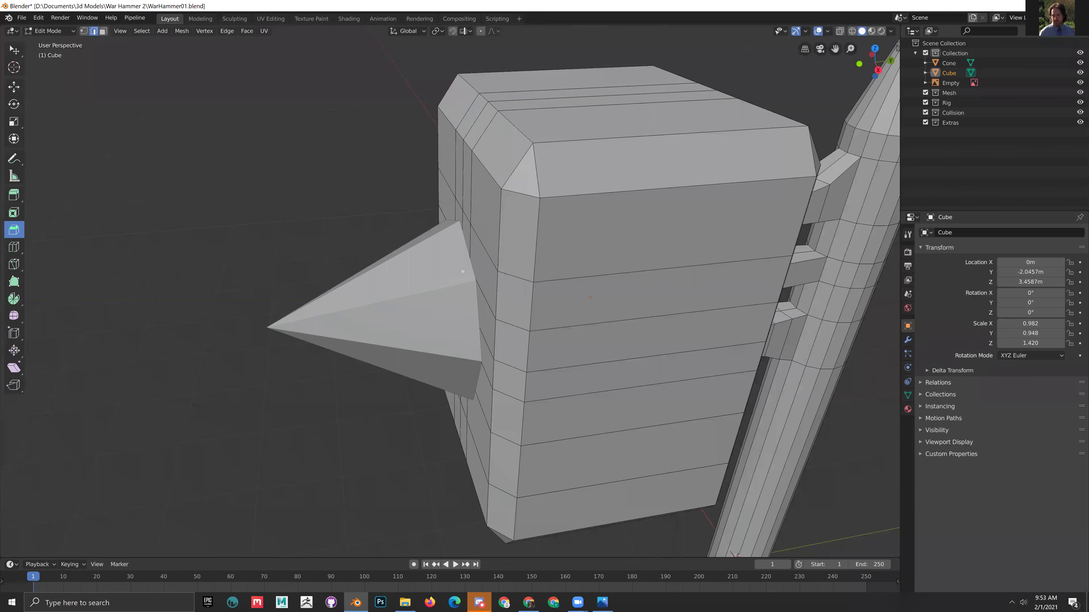
pyautogui.moveTo(463, 271); pyautogui.dragTo(464, 295, button='middle')
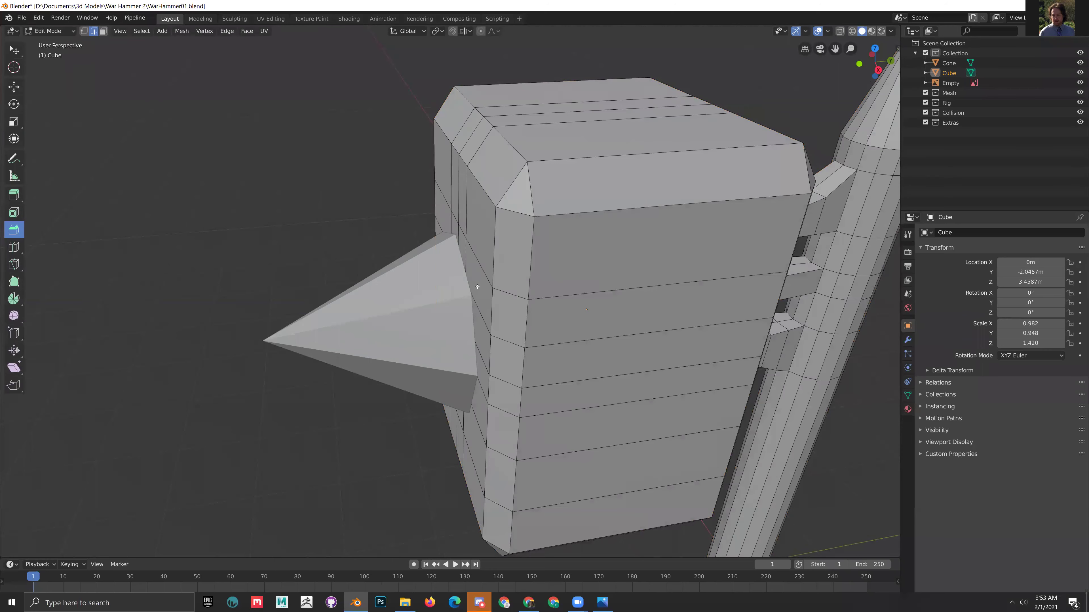
pyautogui.press('KP_1')
# - Show the head in wireframe shading with vertex select mode, viewed from the front
pyautogui.press('z')
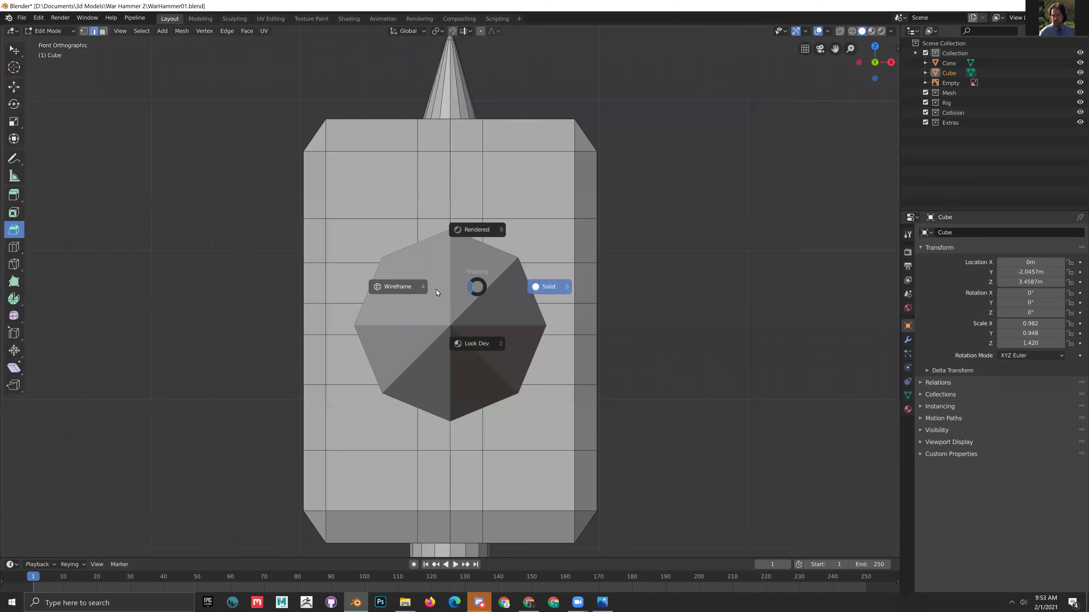
pyautogui.click(435, 288)
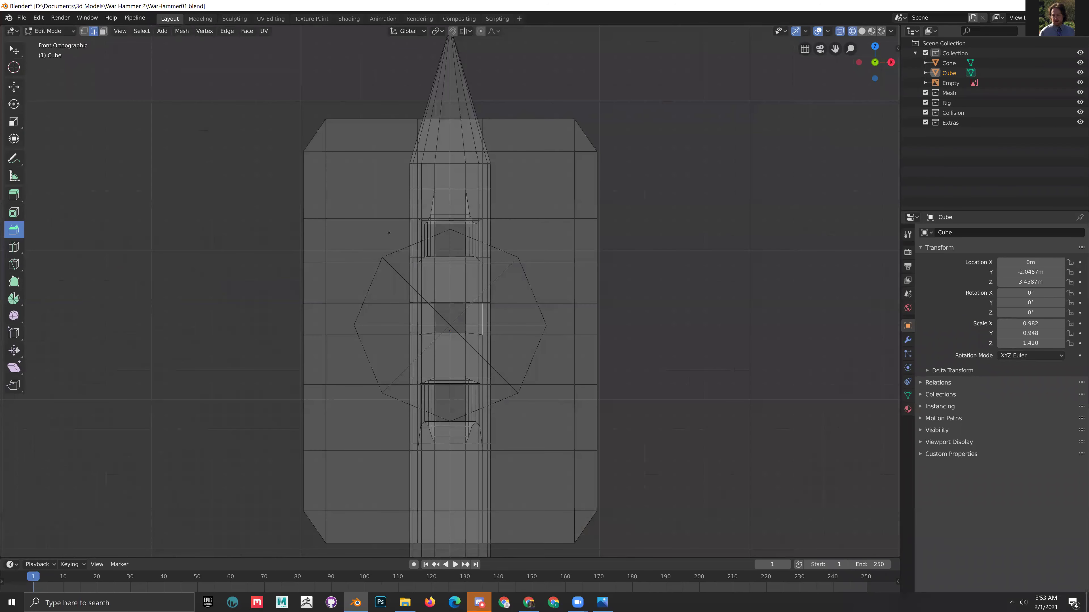
pyautogui.press('z')
pyautogui.click(445, 263)
pyautogui.moveTo(437, 268); pyautogui.dragTo(434, 279, button='middle')
pyautogui.click(422, 277)
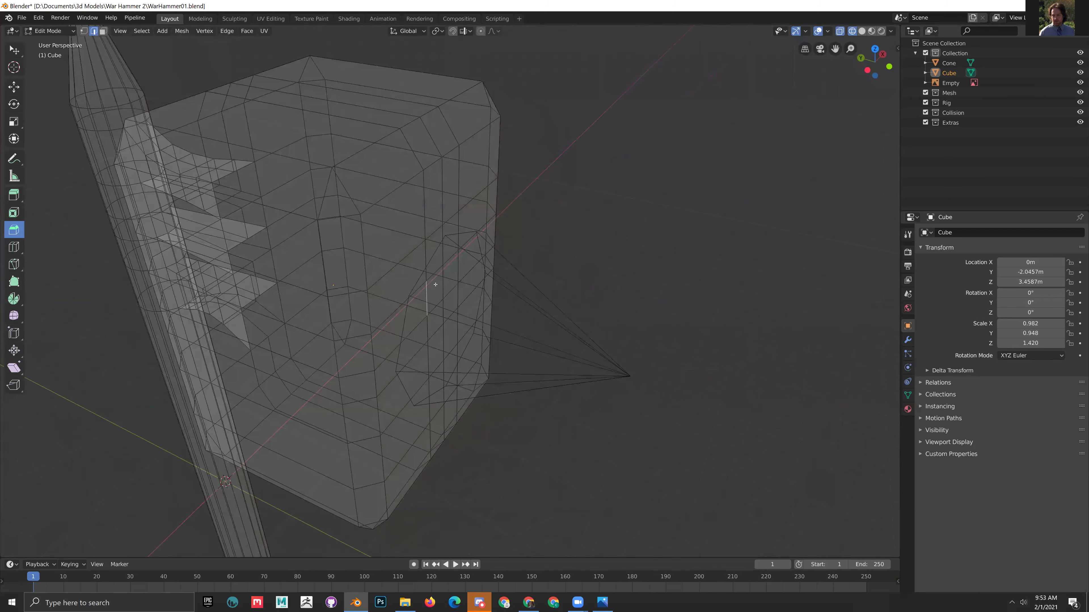
pyautogui.click(83, 30)
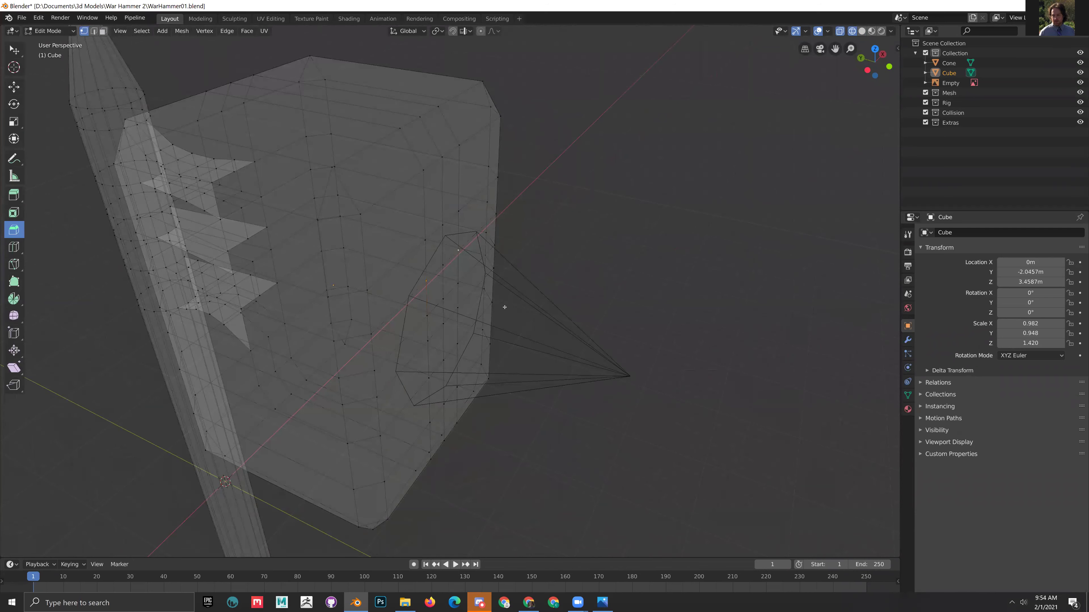
pyautogui.press('KP_1')
pyautogui.press('z')
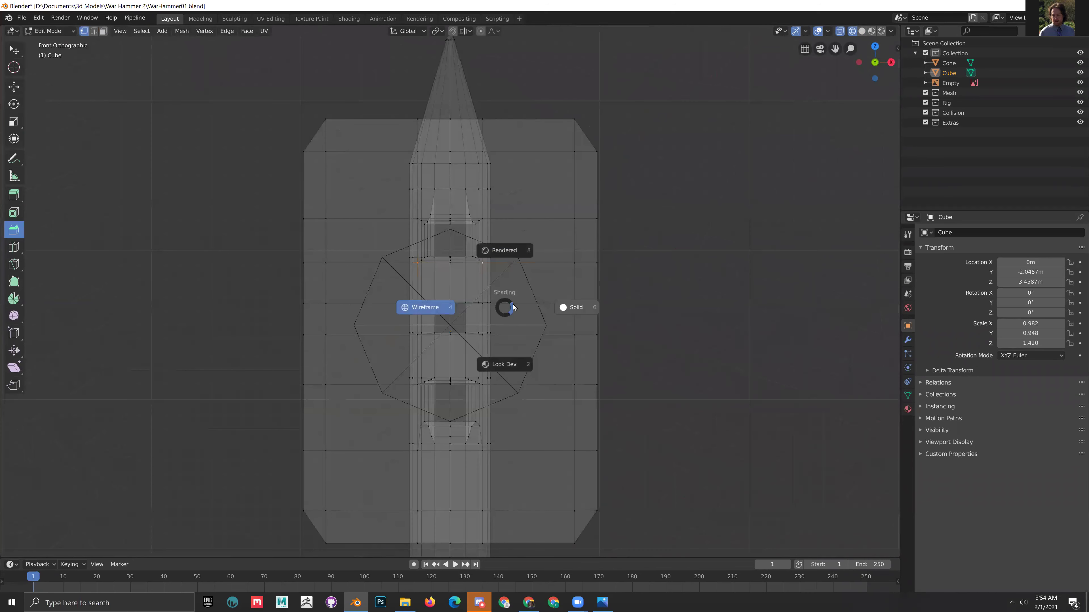
pyautogui.click(270, 197)
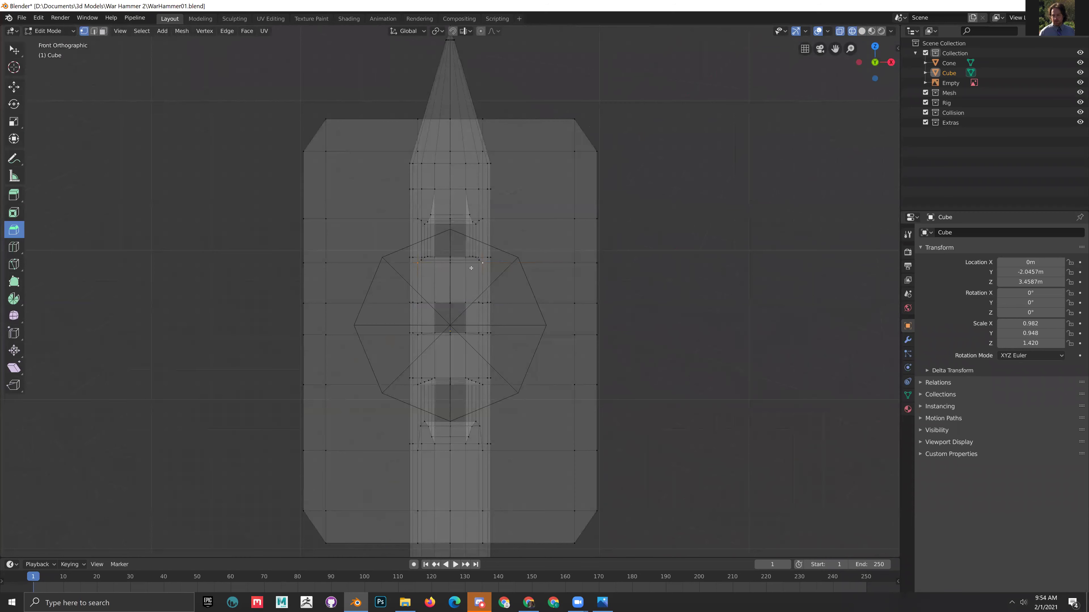
# - Spread the two selected vertices apart along X with the Scale tool
pyautogui.press('z')
pyautogui.click(662, 342)
pyautogui.moveTo(662, 342); pyautogui.dragTo(491, 289, button='middle')
pyautogui.press('z')
pyautogui.click(414, 288)
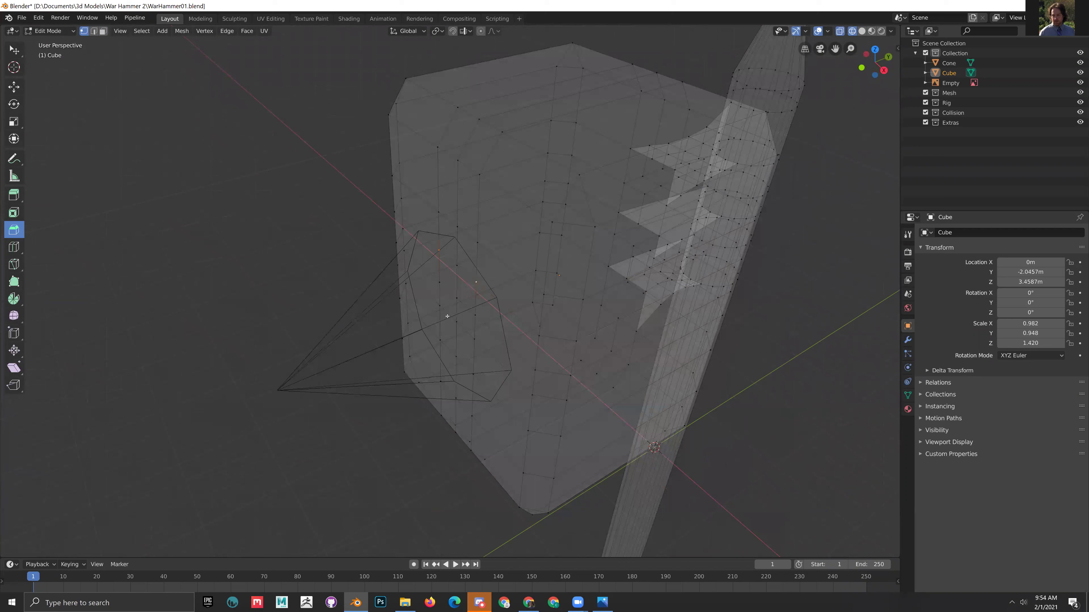
pyautogui.moveTo(414, 288); pyautogui.dragTo(109, 50, button='middle')
pyautogui.click(13, 122)
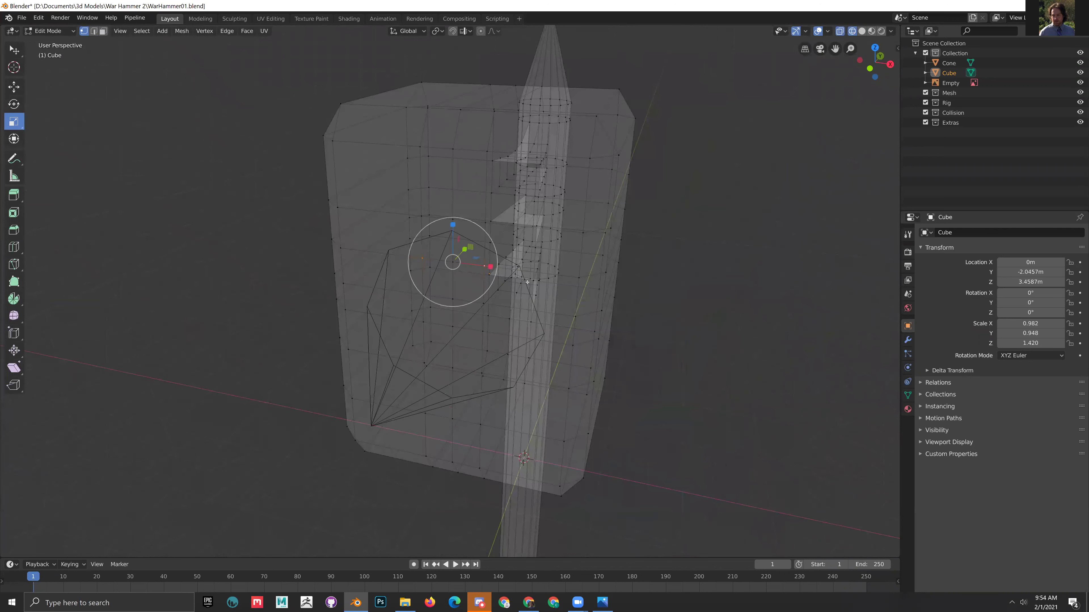
pyautogui.press('KP_1')
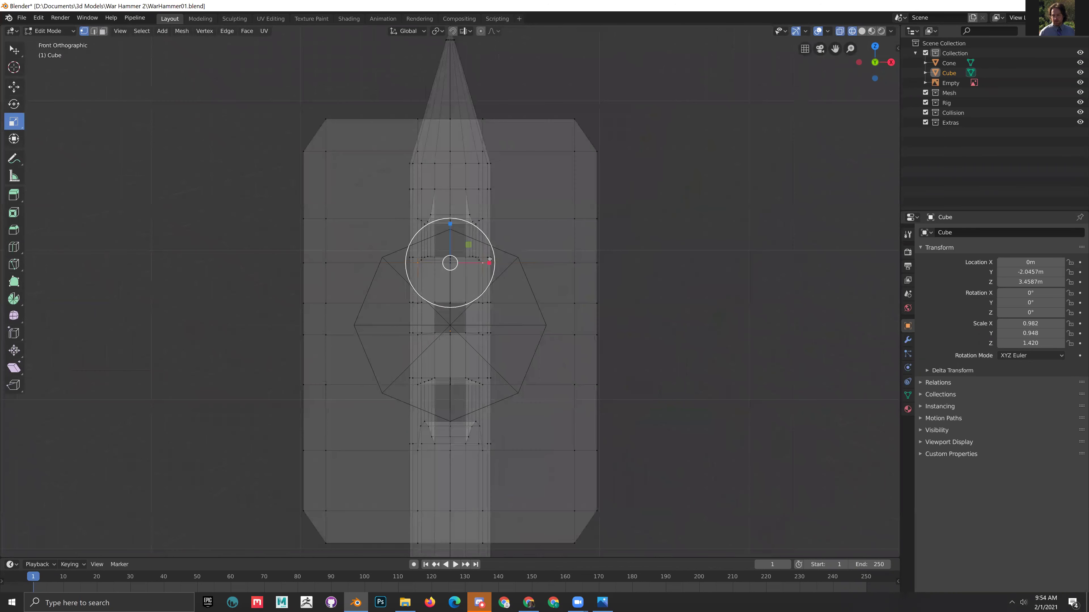
pyautogui.moveTo(490, 259); pyautogui.dragTo(492, 261)
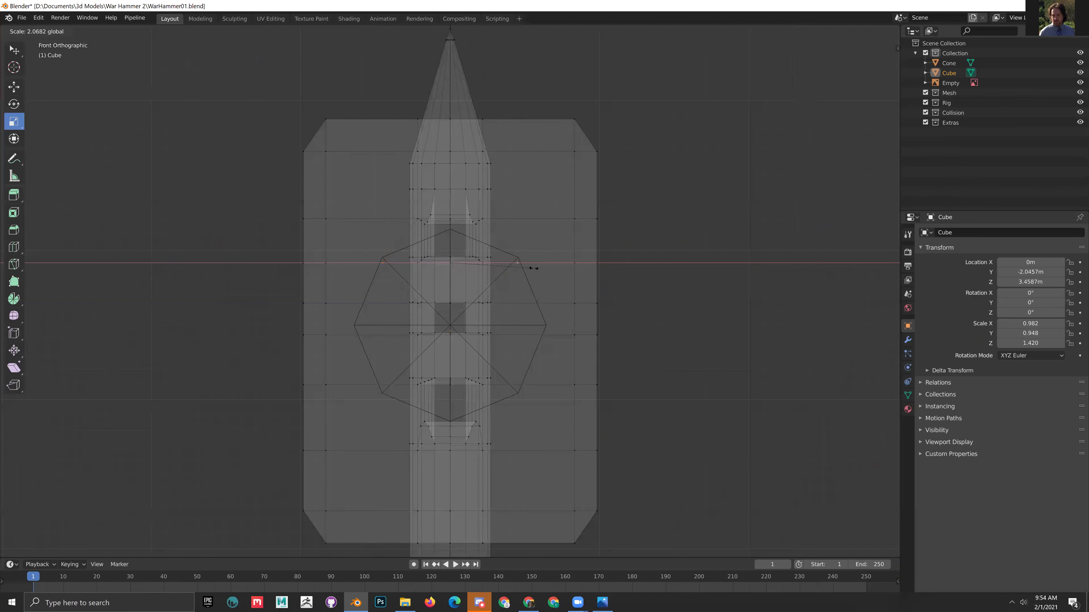
pyautogui.moveTo(534, 268); pyautogui.dragTo(534, 268)
# - Raise the vertices 0.038 m, then select two vertices near the spike's upper edge
pyautogui.click(14, 87)
pyautogui.moveTo(449, 222); pyautogui.dragTo(450, 217)
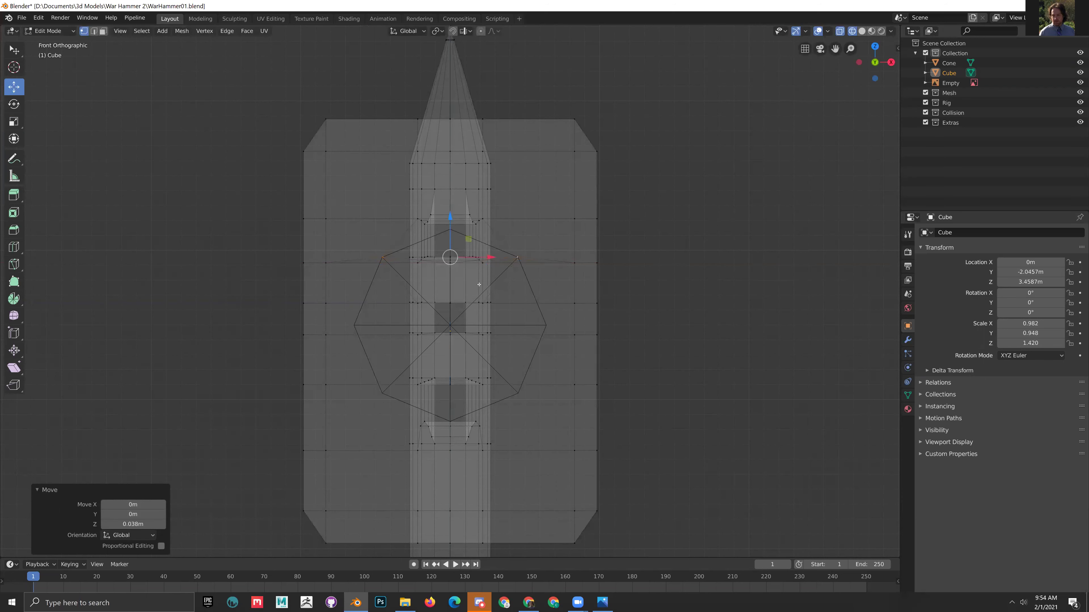
pyautogui.moveTo(468, 275); pyautogui.dragTo(500, 309, button='middle')
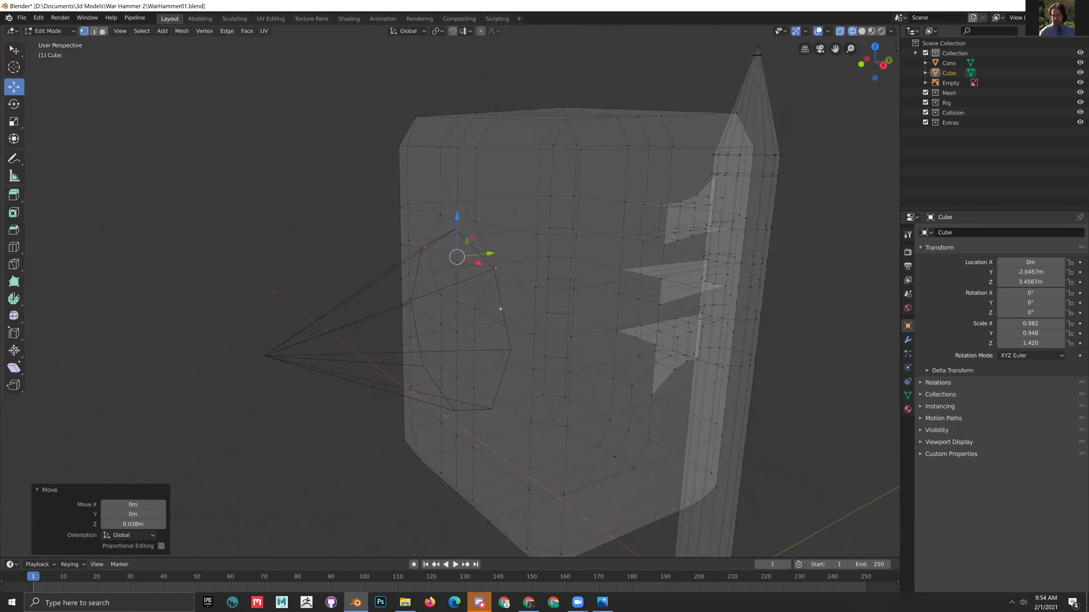
pyautogui.moveTo(518, 360); pyautogui.dragTo(531, 275, button='middle')
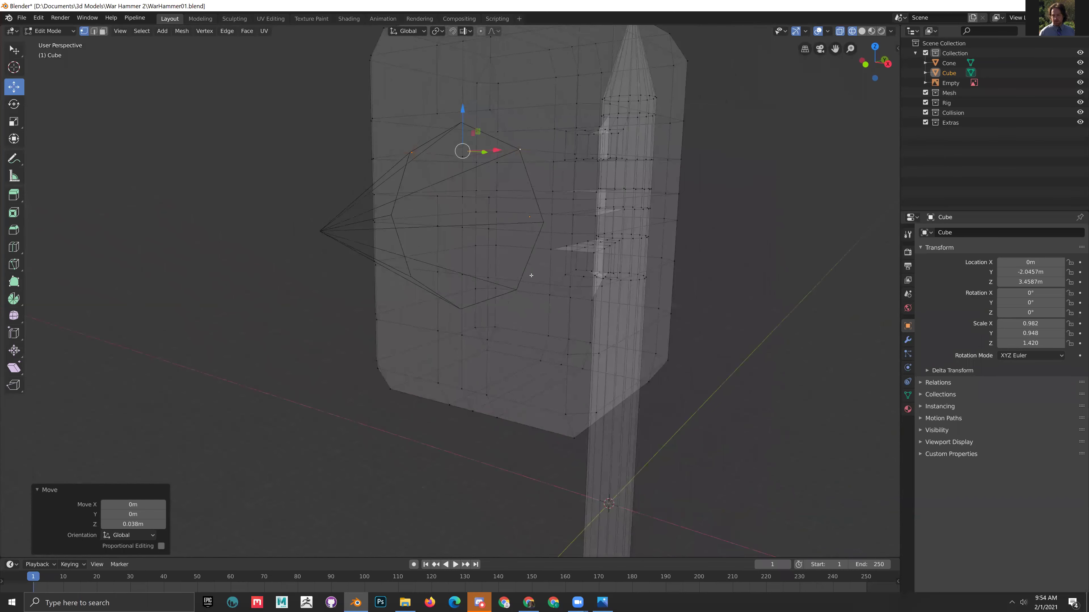
pyautogui.click(489, 197)
pyautogui.keyDown('shift'); pyautogui.click(434, 196); pyautogui.keyUp('shift')
# - Cancel the Y rotation and stretch the two vertices apart along X
pyautogui.press('r')
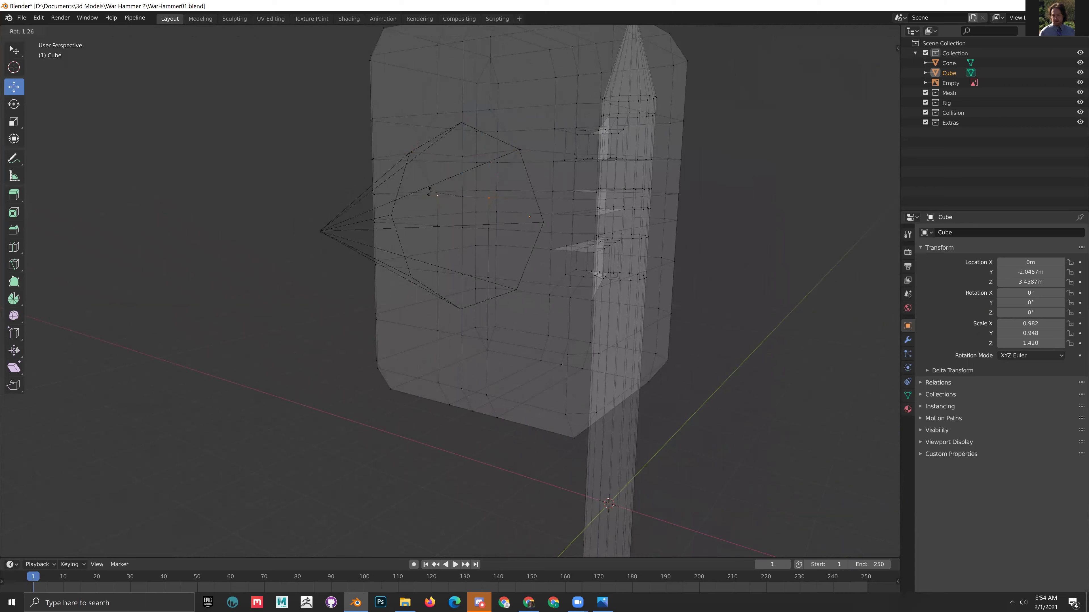
pyautogui.press('y')
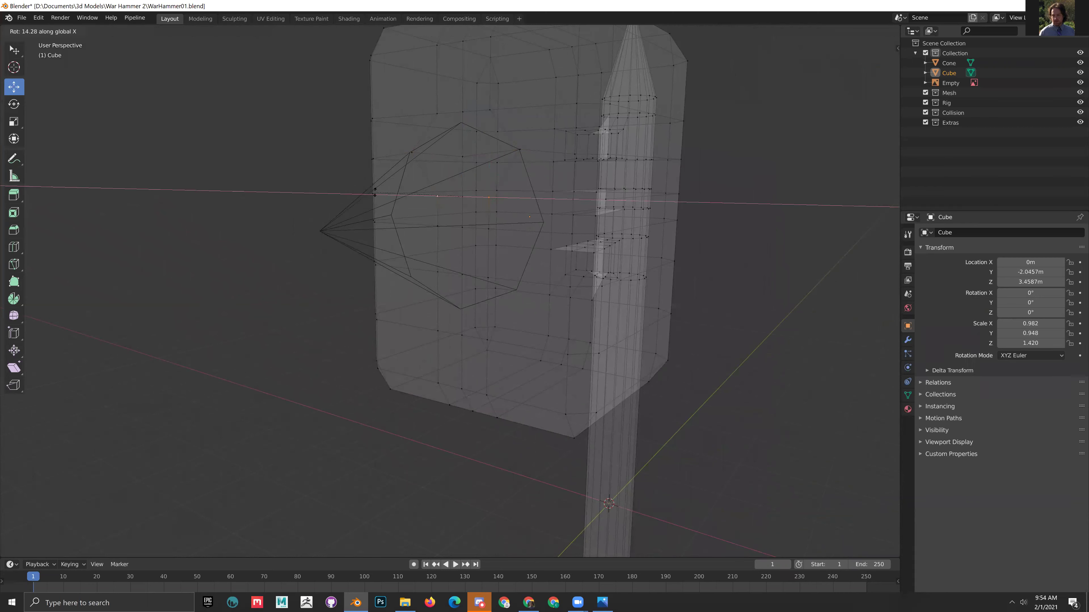
pyautogui.press('Escape')
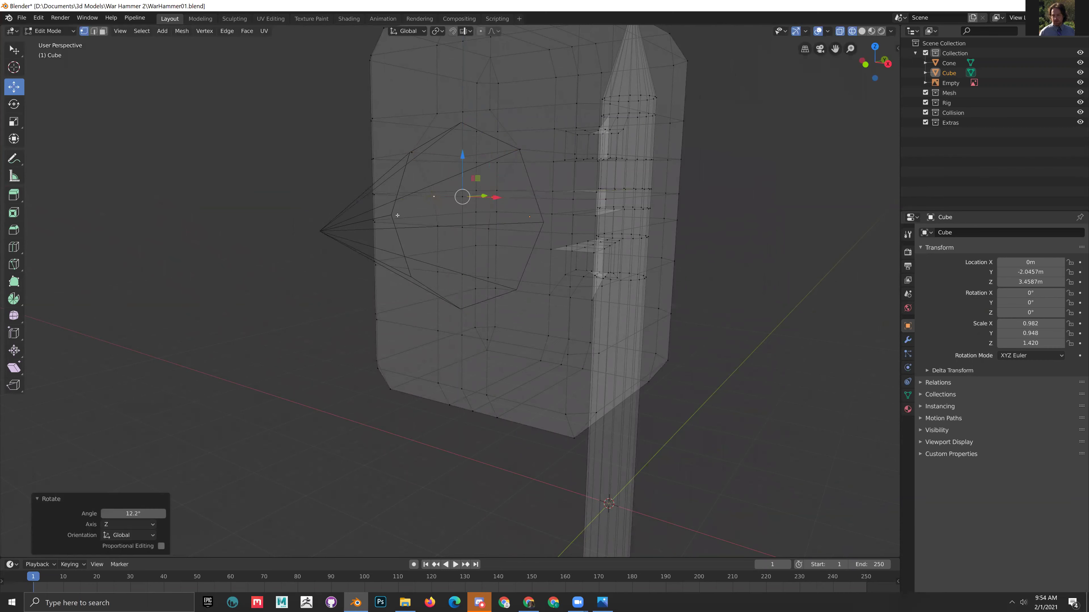
pyautogui.click(14, 122)
pyautogui.press('KP_1')
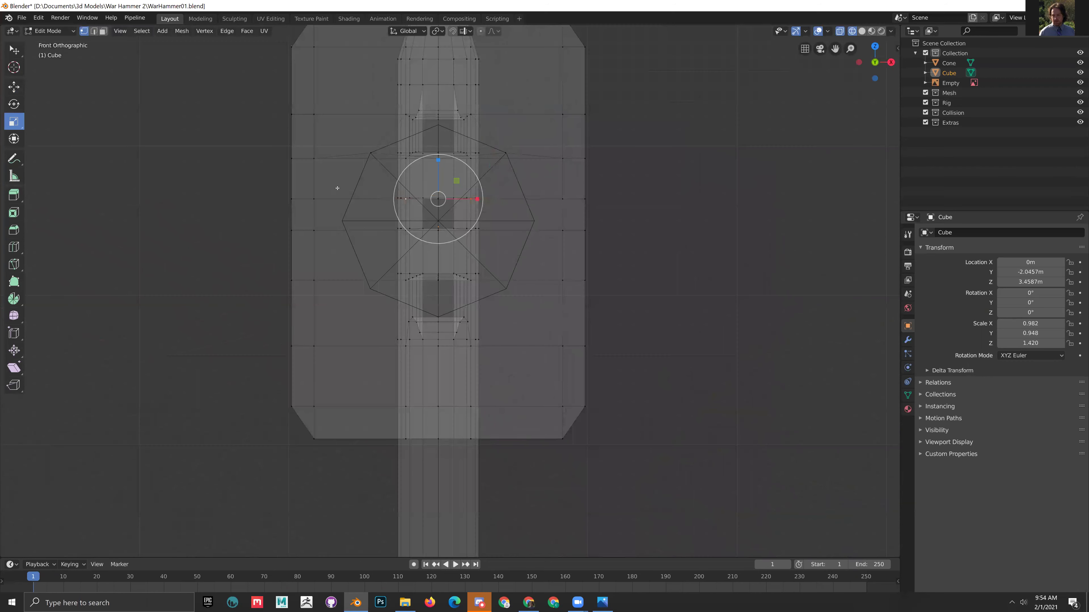
pyautogui.moveTo(482, 199); pyautogui.dragTo(546, 198)
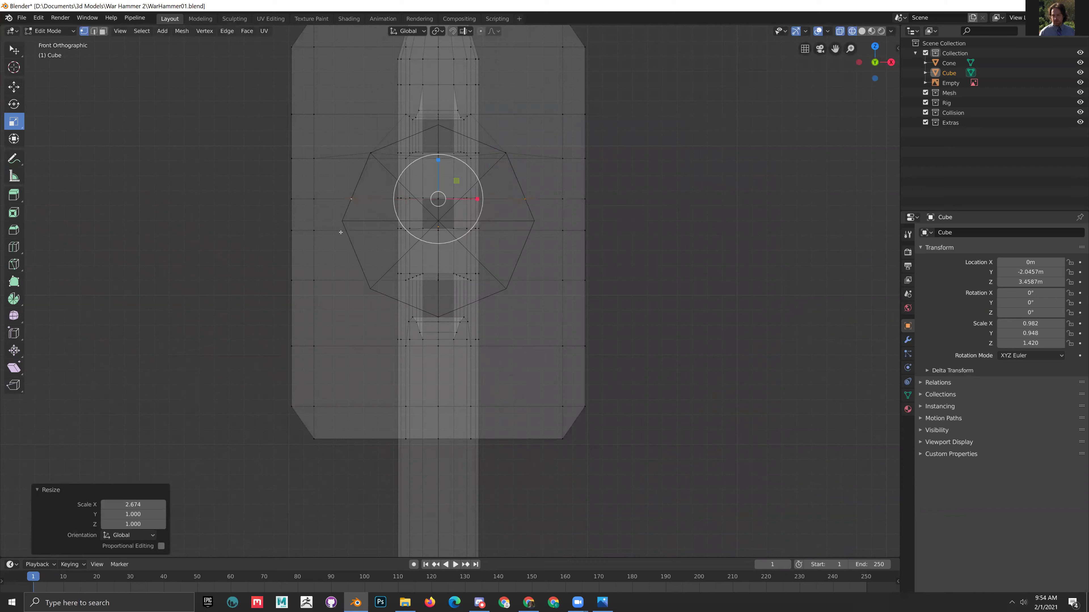
pyautogui.moveTo(437, 257); pyautogui.dragTo(473, 255, button='middle')
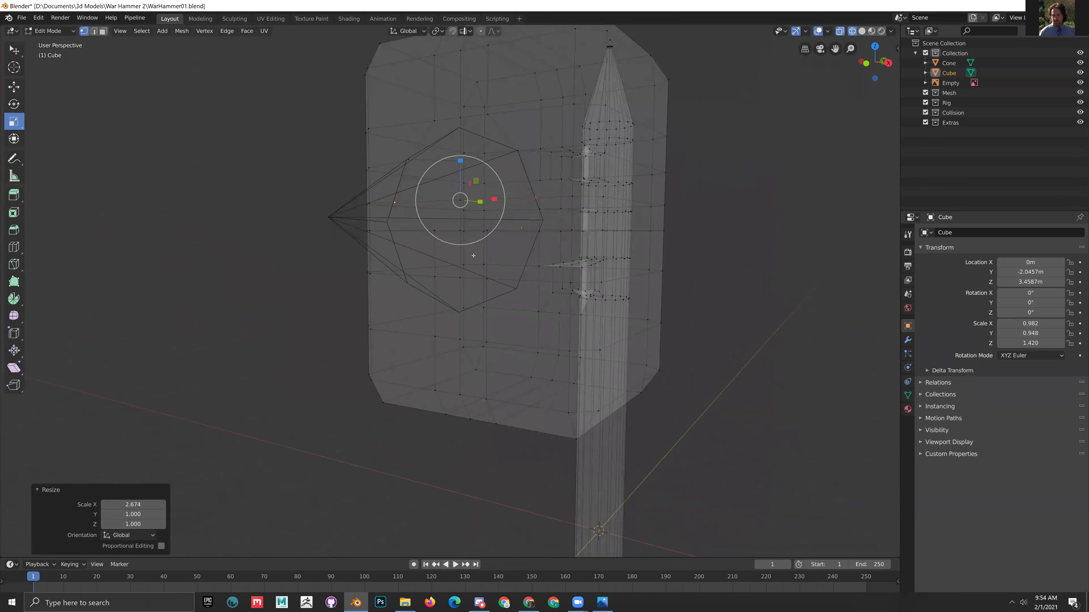
# - Select the head's vertex ring and enlarge it uniformly
pyautogui.hotkey('alt', 'a')
pyautogui.press('KP_1')
pyautogui.click(436, 230)
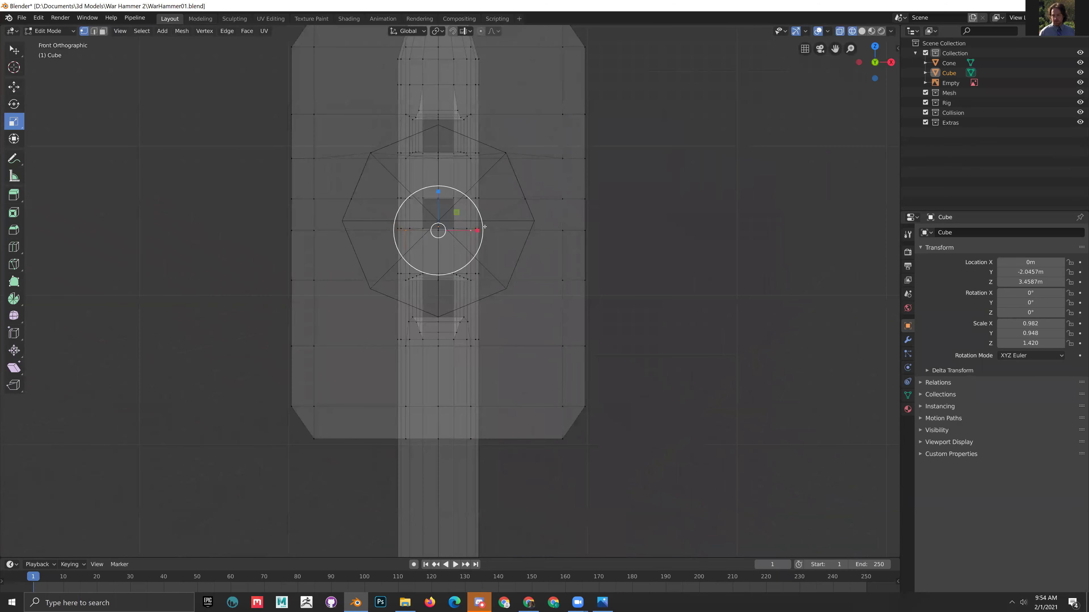
pyautogui.moveTo(476, 235); pyautogui.dragTo(551, 236)
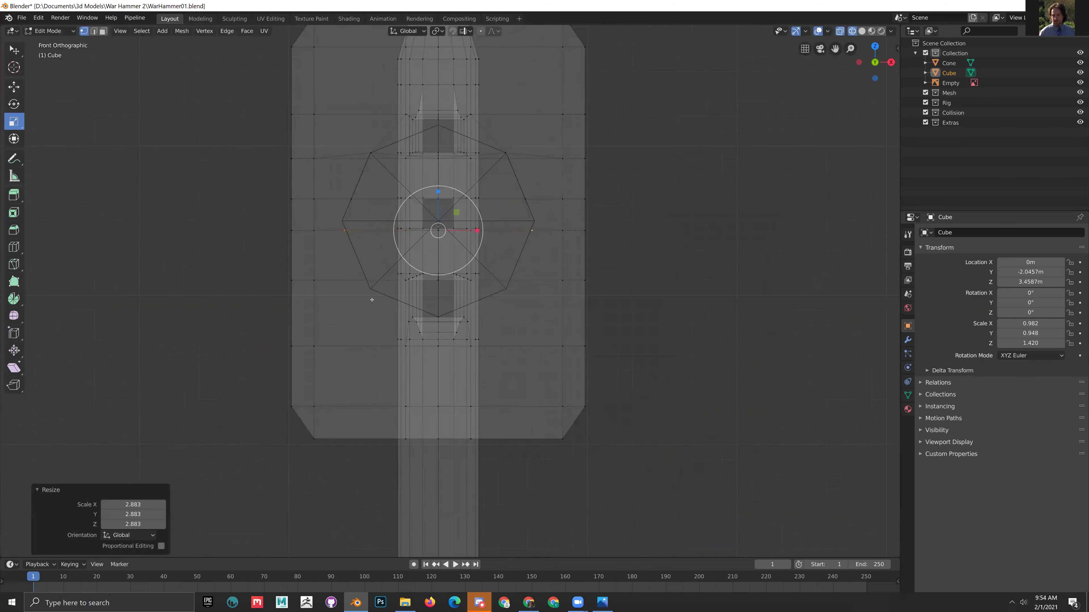
pyautogui.moveTo(371, 300); pyautogui.dragTo(535, 358, button='middle')
# - Widen the selected octagonal ring vertices along X
pyautogui.click(418, 275)
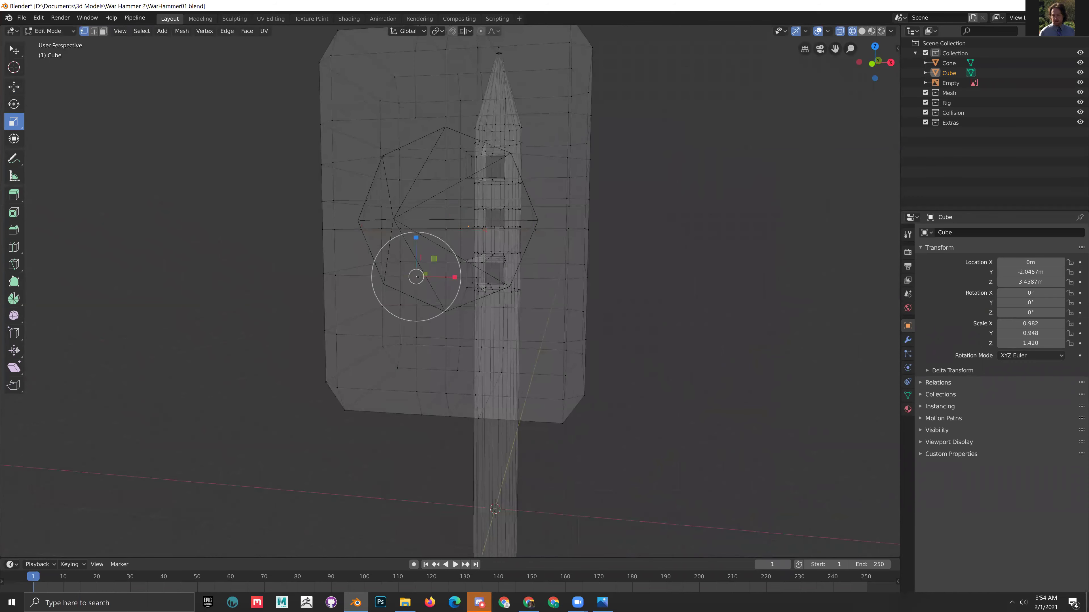
pyautogui.press('s')
pyautogui.press('x')
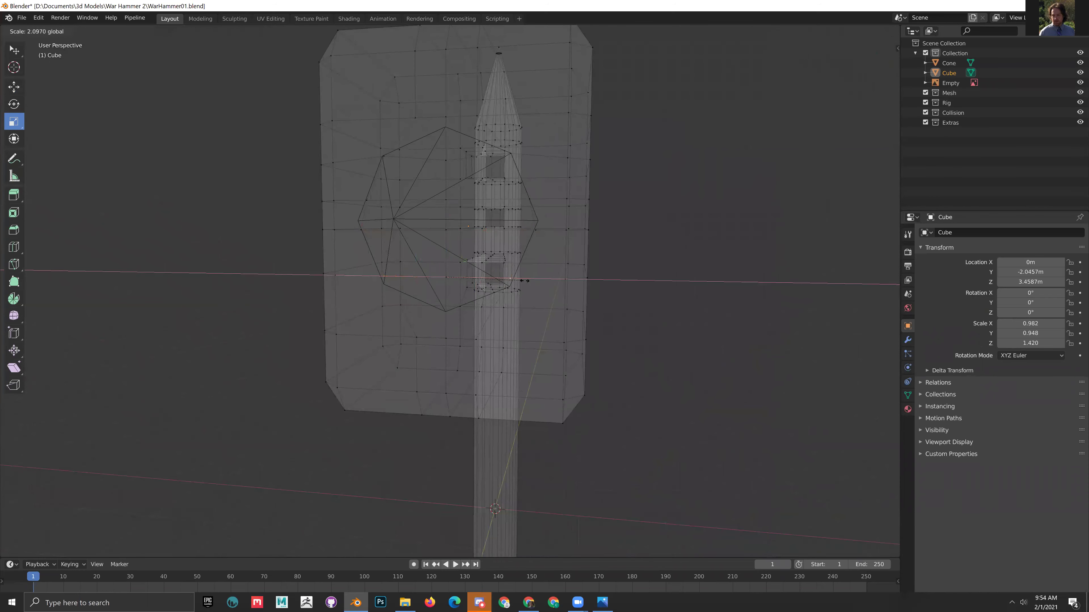
pyautogui.click(524, 280)
pyautogui.press('KP_1')
pyautogui.scroll(2, 510, 317)
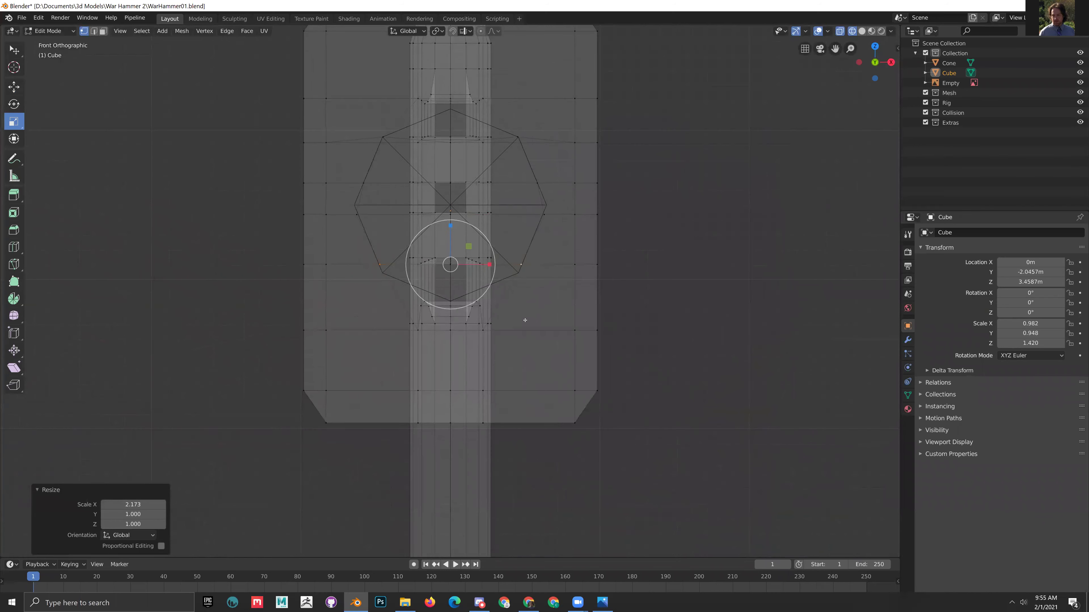
# - Lower the ring vertices along Z, then narrow them slightly along X
pyautogui.press('g')
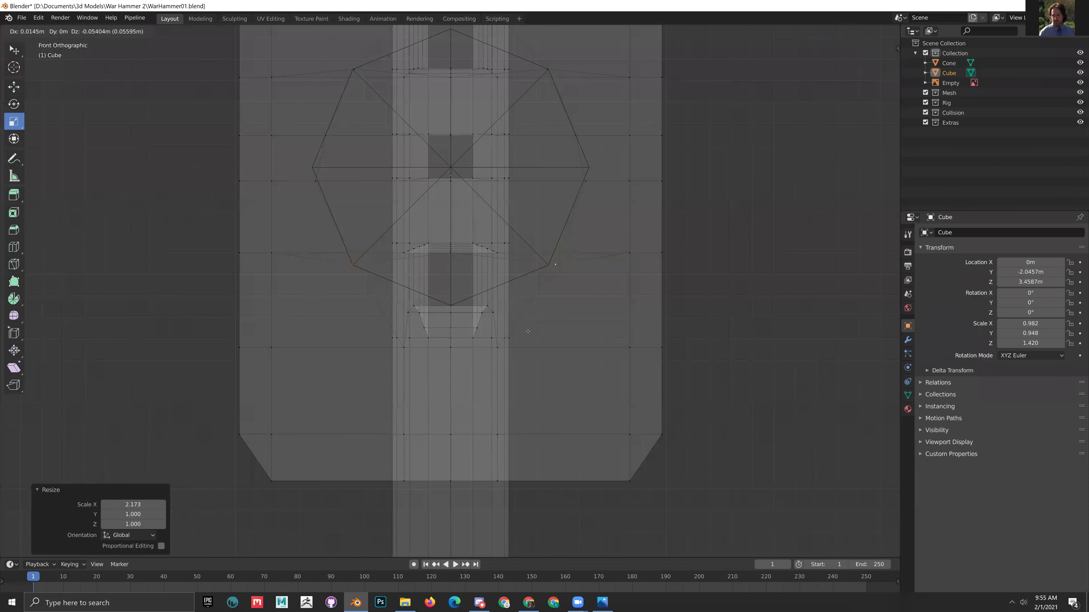
pyautogui.press('x')
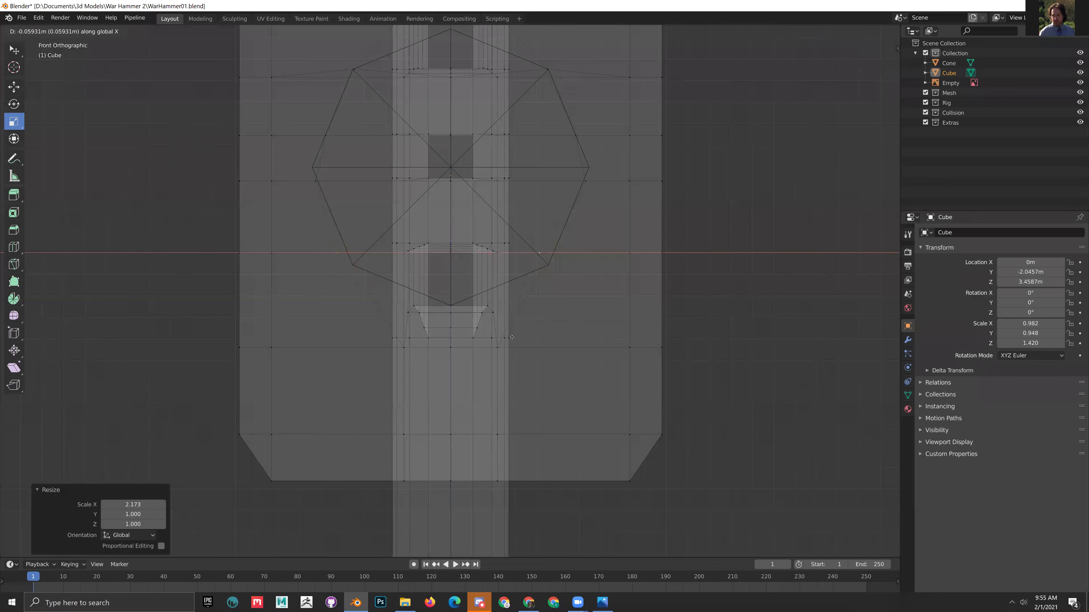
pyautogui.press('z')
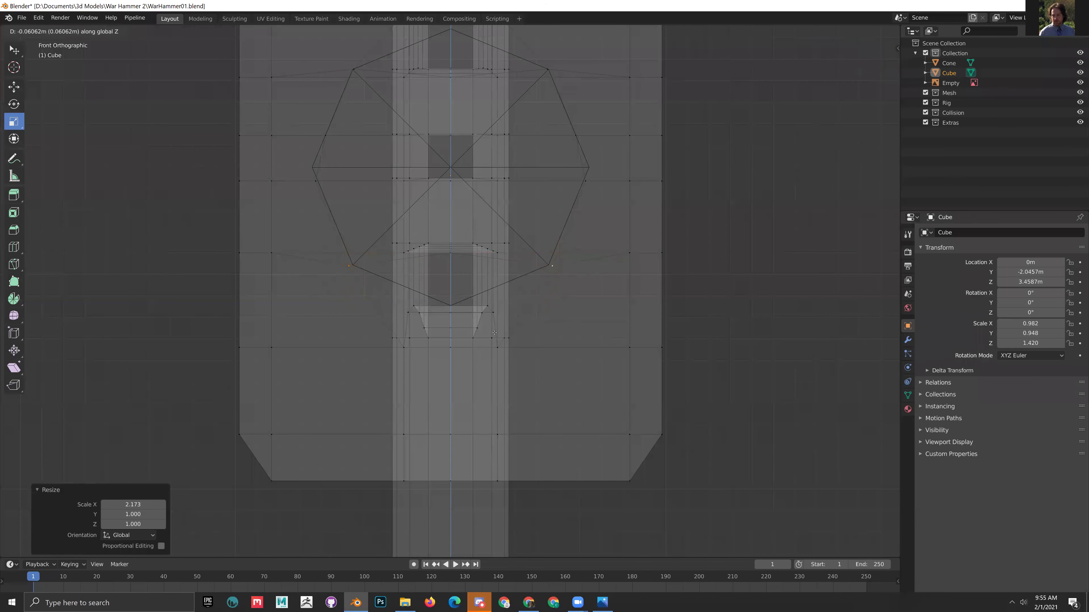
pyautogui.click(495, 332)
pyautogui.press('s')
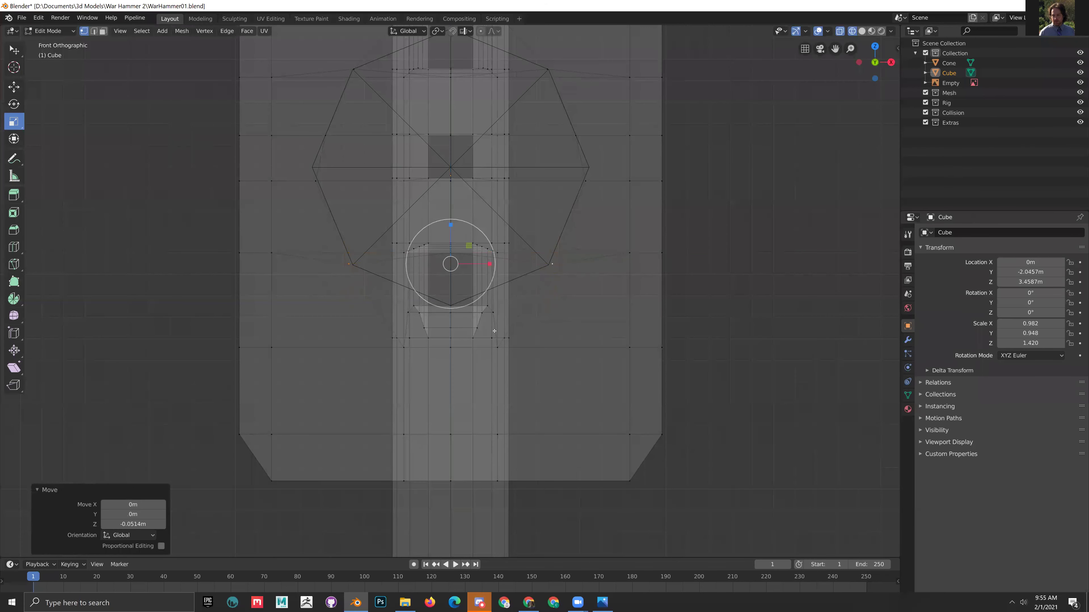
pyautogui.press('x')
pyautogui.click(487, 266)
# - Select the left and right vertices below the ring and try a vertical move, cancelled
pyautogui.keyDown('shift'); pyautogui.moveTo(402, 359); pyautogui.dragTo(432, 317, button='middle'); pyautogui.keyUp('shift')
pyautogui.click(435, 306)
pyautogui.keyDown('shift'); pyautogui.click(528, 307); pyautogui.keyUp('shift')
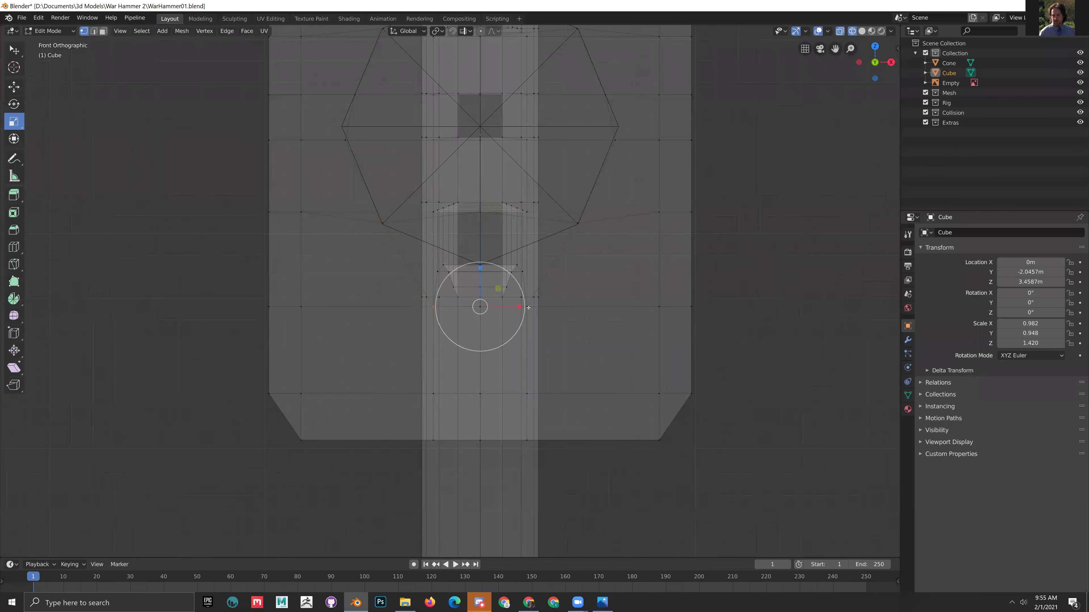
pyautogui.moveTo(564, 329)
pyautogui.mouseDown(button='middle')
pyautogui.moveTo(651, 382)
pyautogui.moveTo(578, 319)
pyautogui.mouseUp(button='middle')
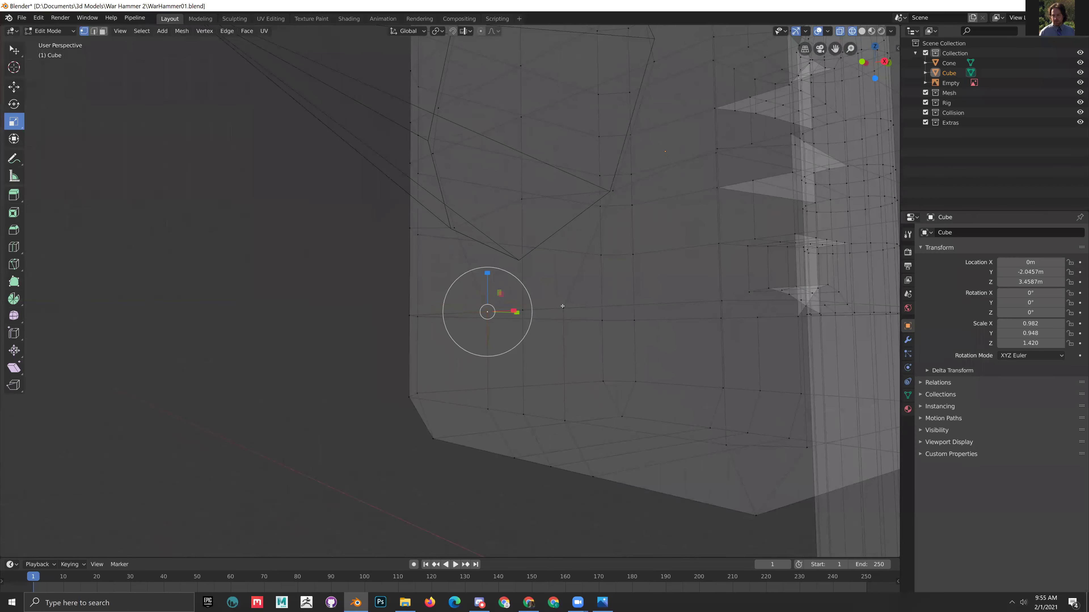
pyautogui.press('g')
pyautogui.press('z')
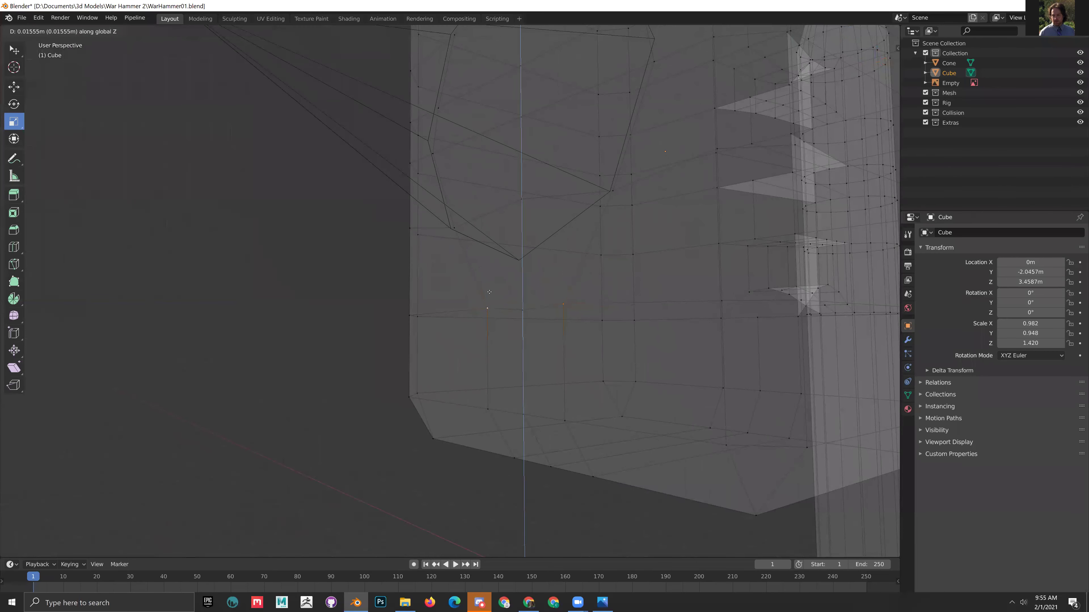
pyautogui.rightClick(492, 311)
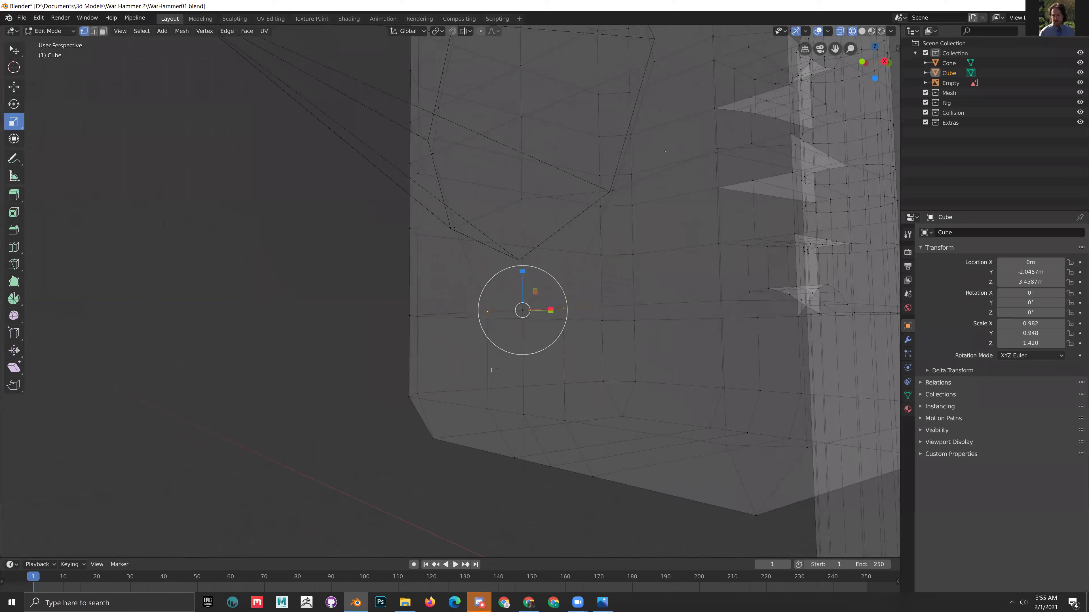
pyautogui.moveTo(469, 388); pyautogui.dragTo(494, 396, button='middle')
pyautogui.moveTo(560, 381); pyautogui.dragTo(643, 461, button='middle')
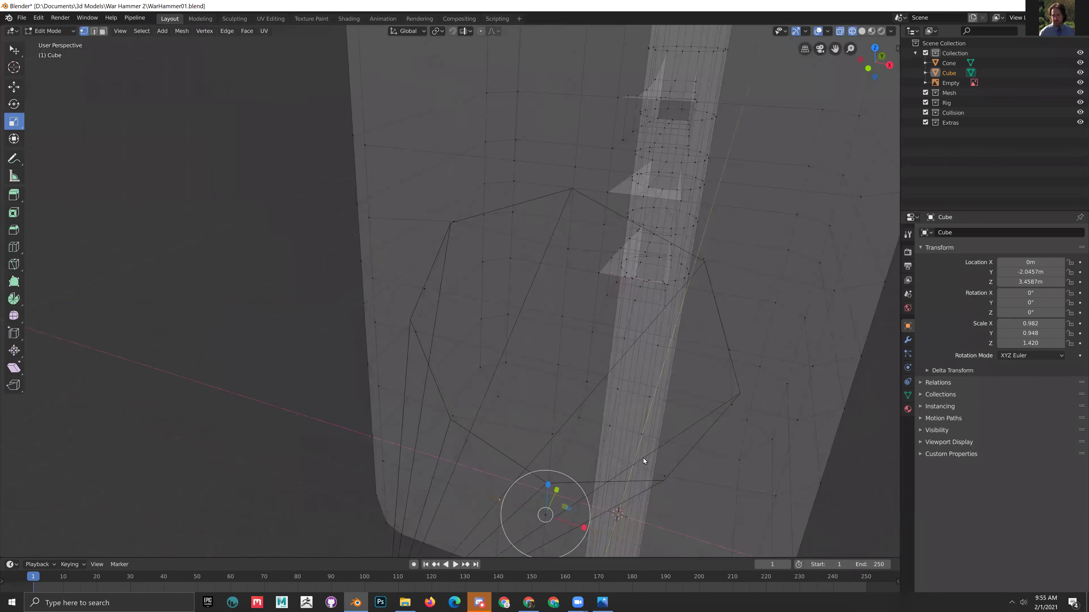
pyautogui.scroll(-8, 643, 461)
# - Clear the selection and frame the left head in the right side view
pyautogui.press('a')
pyautogui.hotkey('ctrl', 'z')
pyautogui.press('a')
pyautogui.hotkey('ctrl', 'z')
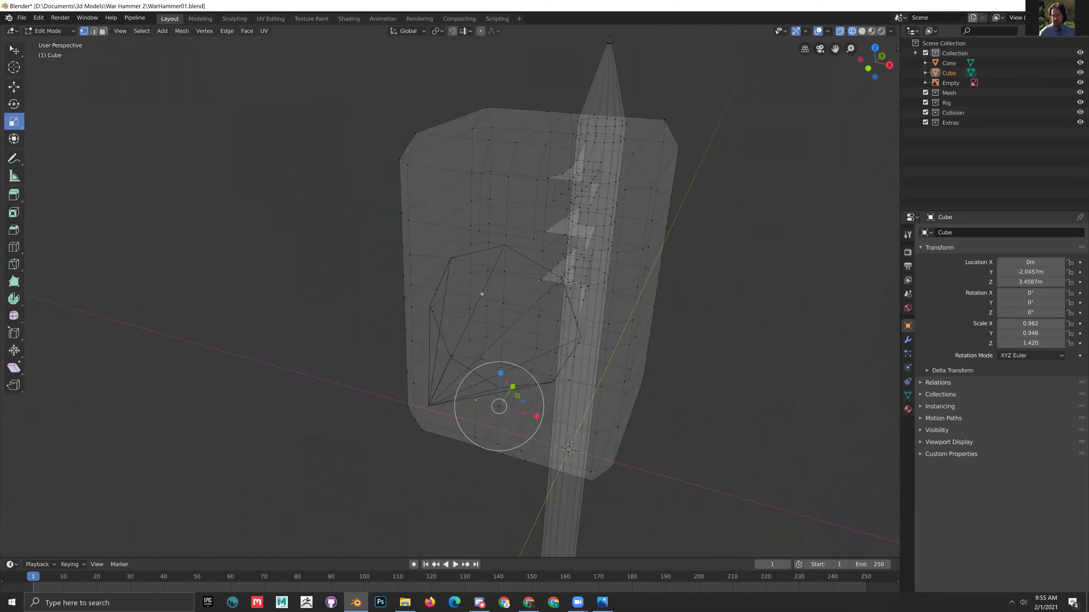
pyautogui.press('KP_3')
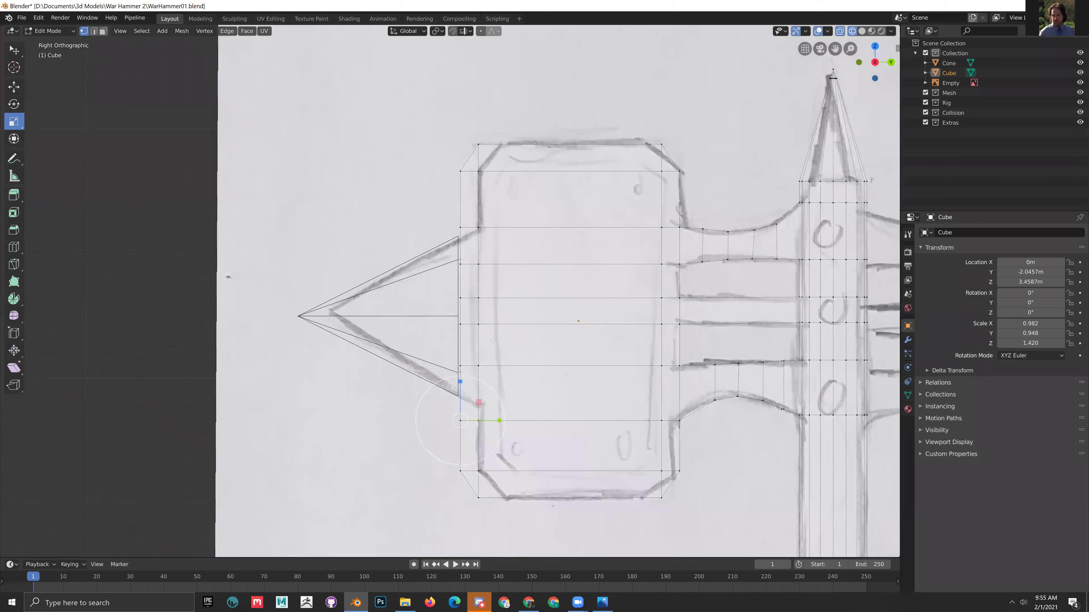
pyautogui.keyDown('shift'); pyautogui.moveTo(492, 340); pyautogui.dragTo(576, 316, button='middle'); pyautogui.keyUp('shift')
# - Return to Object Mode and delete the old spike cone
pyautogui.click(103, 31)
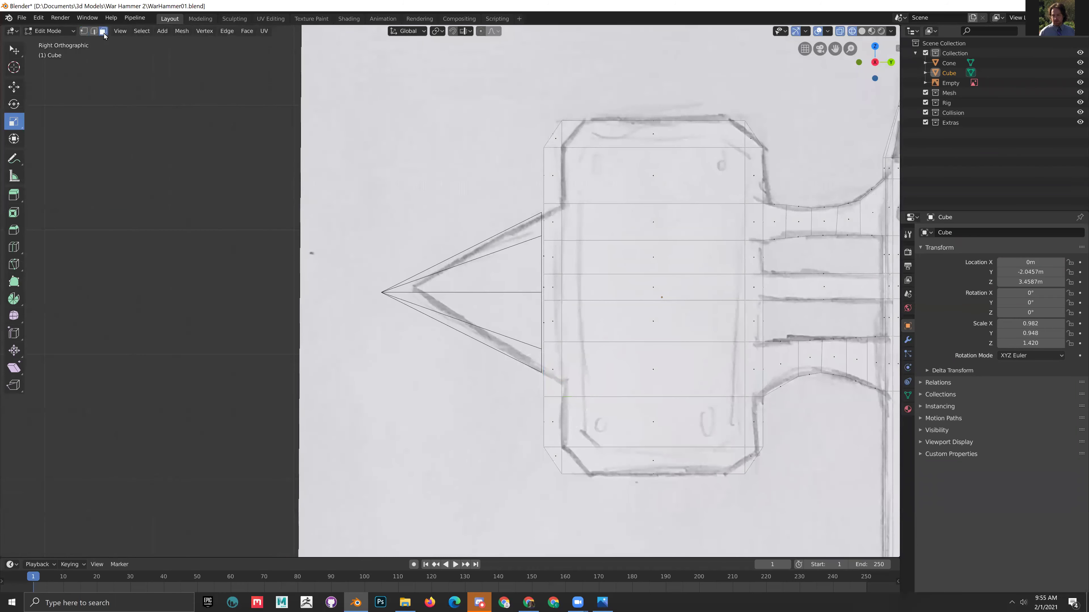
pyautogui.moveTo(373, 137); pyautogui.dragTo(548, 437)
pyautogui.press('Tab')
pyautogui.click(497, 257)
pyautogui.click(490, 255)
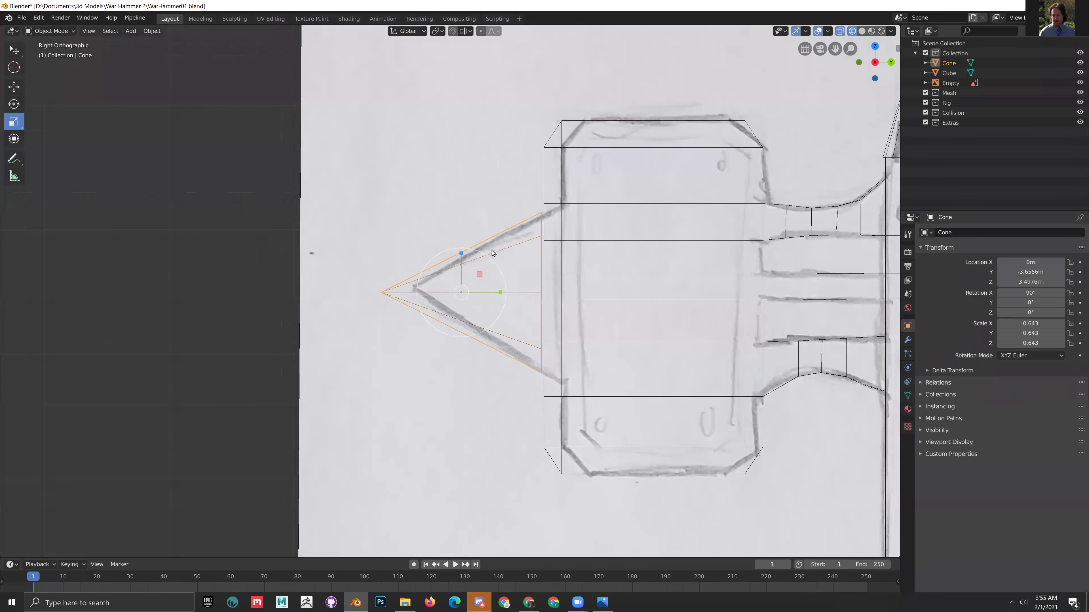
pyautogui.scroll(-5, 492, 253)
pyautogui.press('Delete')
# - Add a new cone mesh from the Add > Mesh menu
pyautogui.click(132, 32)
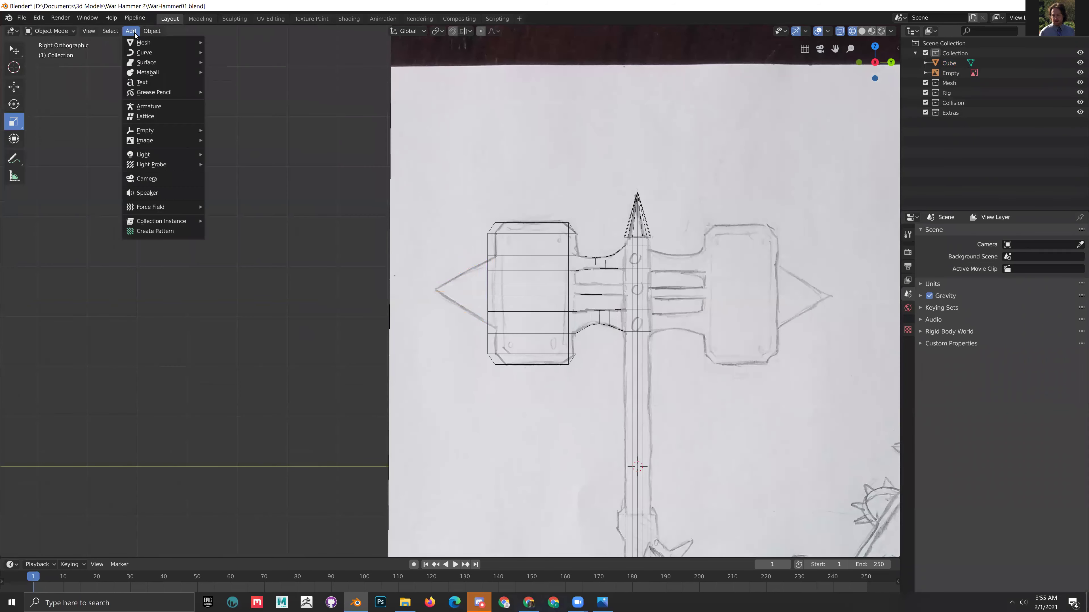
pyautogui.moveTo(141, 44)
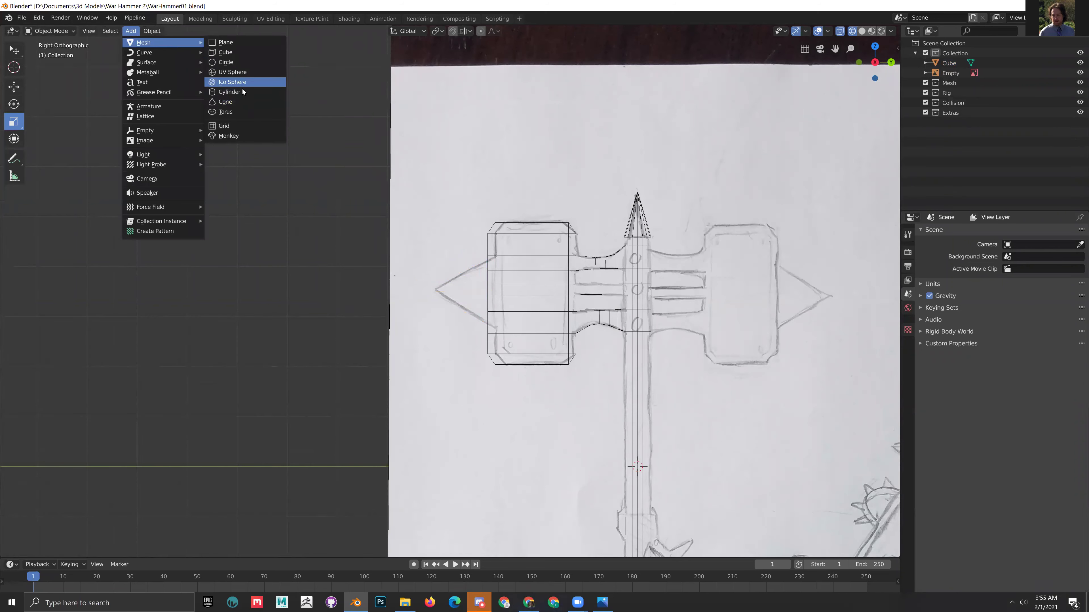
pyautogui.click(225, 102)
# - Give the new cone 10 vertices and rotate it 90° about X
pyautogui.click(132, 419)
pyautogui.write('8')
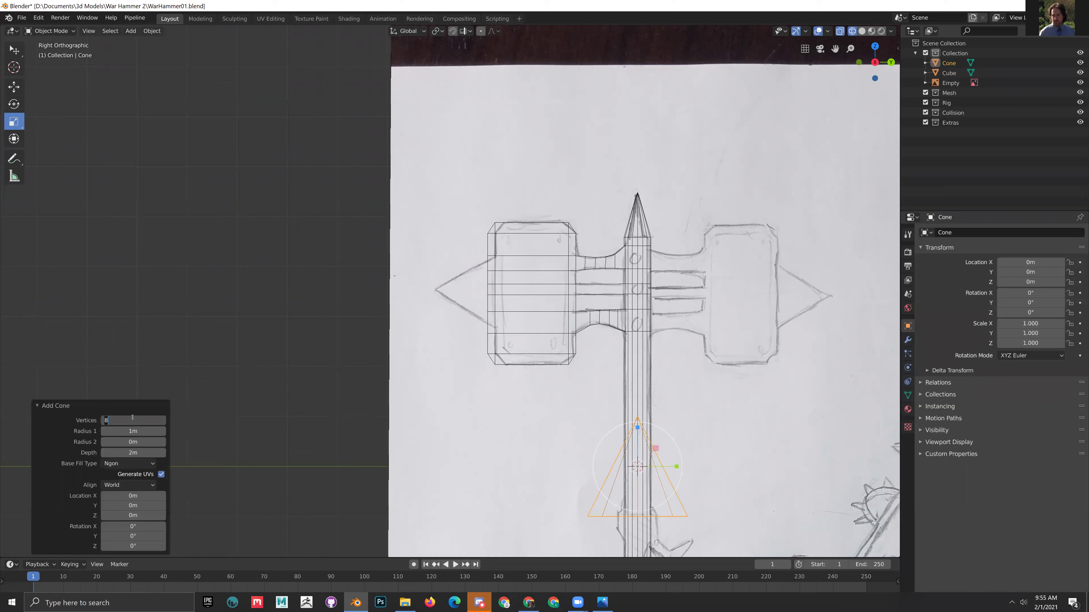
pyautogui.write('0')
pyautogui.press('Return')
pyautogui.click(13, 104)
pyautogui.moveTo(617, 438); pyautogui.dragTo(583, 522)
pyautogui.click(138, 513)
pyautogui.write('90')
pyautogui.press('Return')
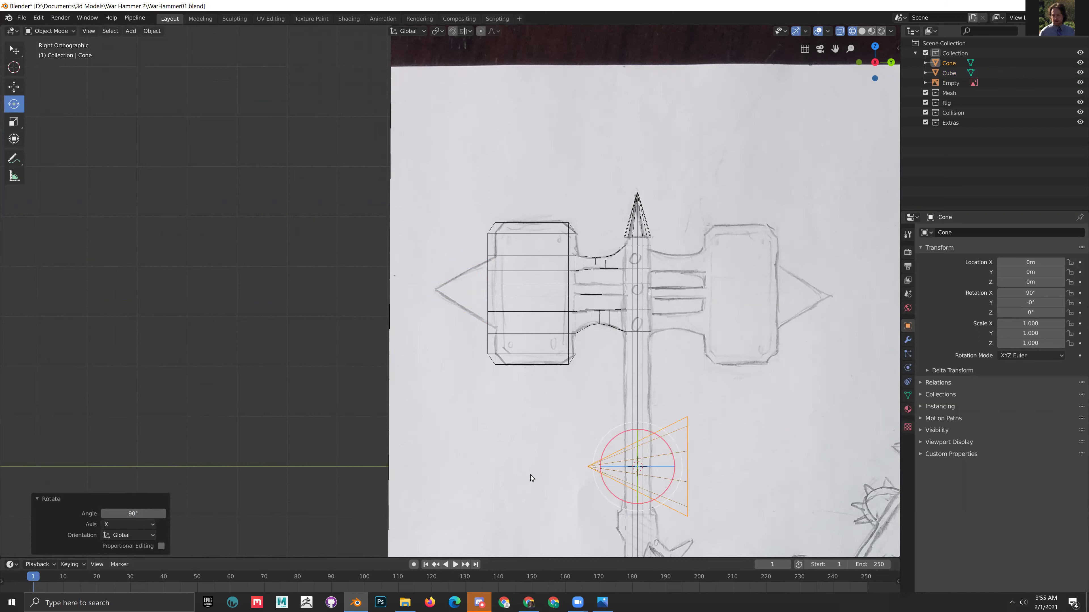
# - Move the cone onto the left hammer head and shrink it to 0.601
pyautogui.press('g')
pyautogui.click(431, 287)
pyautogui.press('s')
pyautogui.click(441, 296)
pyautogui.press('g')
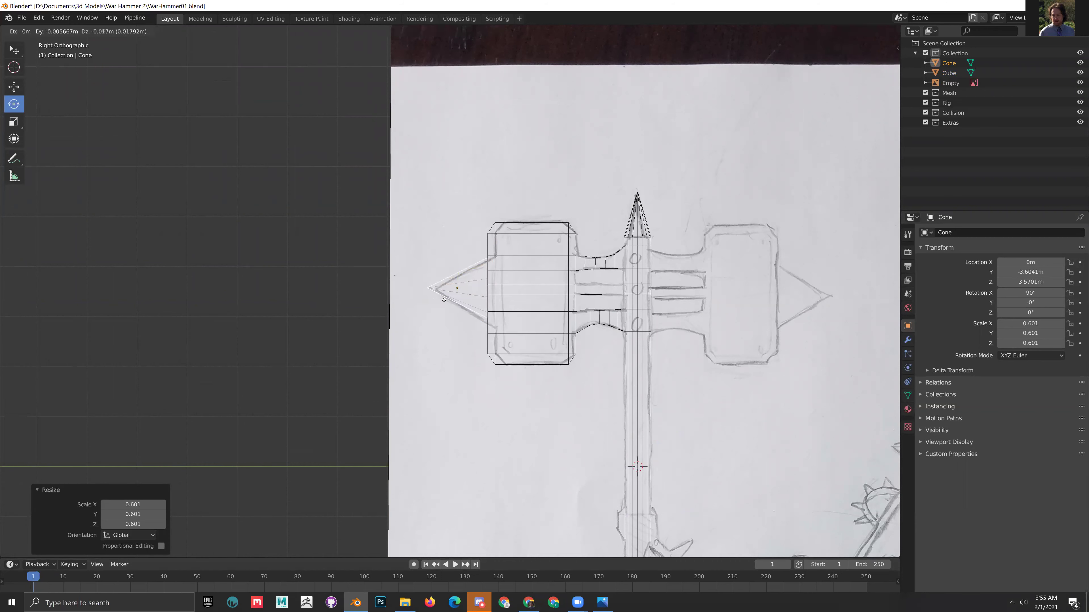
pyautogui.click(443, 304)
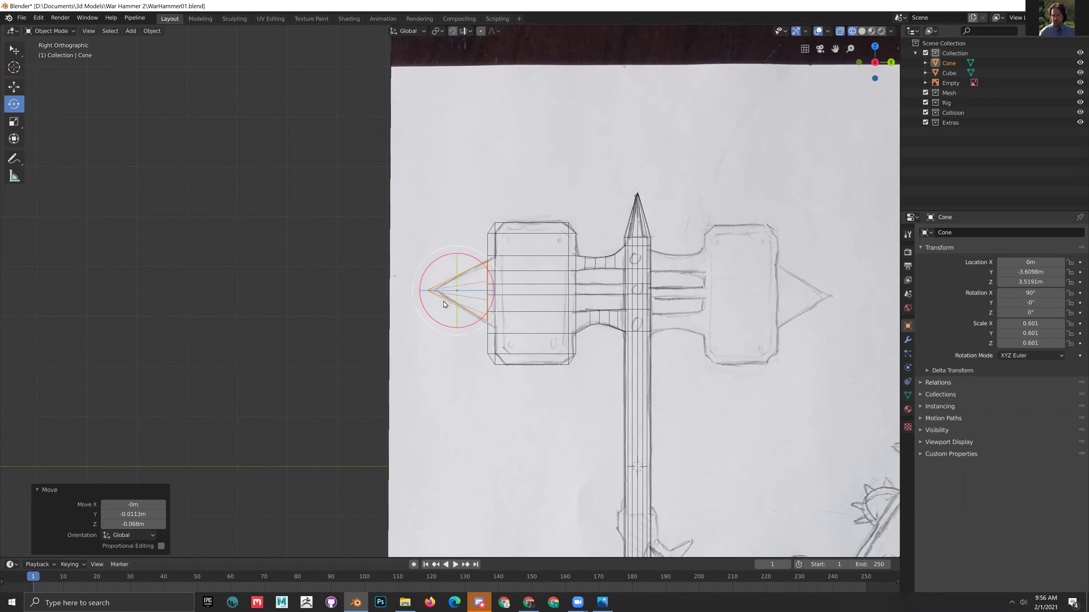
# - Push the cone outward along Y from the head, checking it in front wireframe view
pyautogui.press('KP_1')
pyautogui.scroll(3, 575, 433)
pyautogui.scroll(3, 575, 432)
pyautogui.keyDown('shift'); pyautogui.moveTo(572, 325); pyautogui.dragTo(540, 396, button='middle'); pyautogui.keyUp('shift')
pyautogui.press('z')
pyautogui.click(596, 372)
pyautogui.press('z')
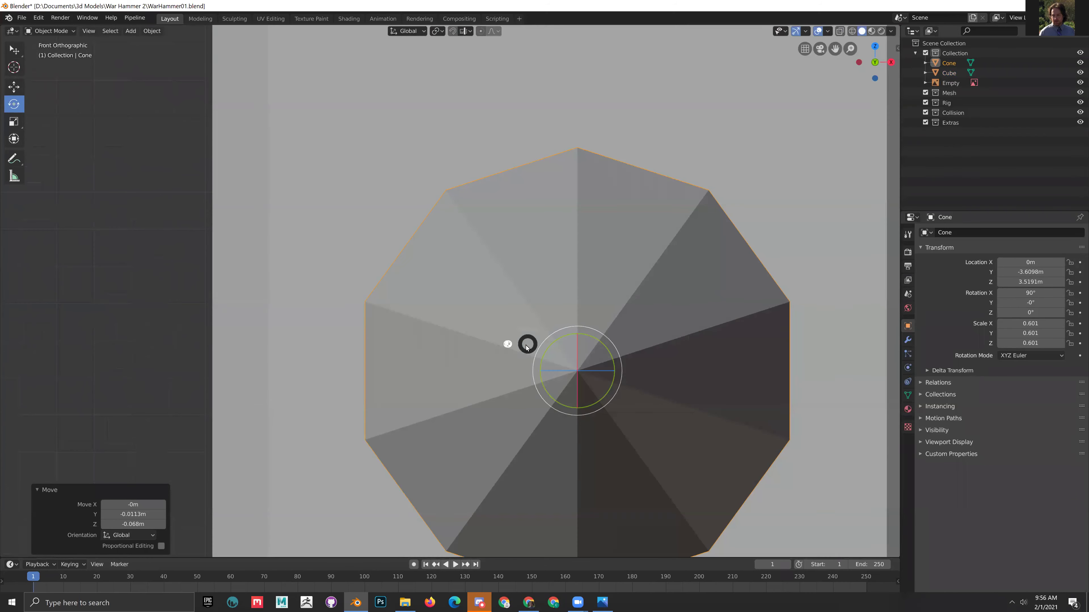
pyautogui.click(492, 353)
pyautogui.moveTo(492, 352)
pyautogui.mouseDown(button='middle')
pyautogui.moveTo(556, 366)
pyautogui.moveTo(511, 416)
pyautogui.moveTo(591, 279)
pyautogui.moveTo(508, 377)
pyautogui.moveTo(565, 403)
pyautogui.mouseUp(button='middle')
pyautogui.press('g')
pyautogui.press('y')
pyautogui.click(543, 397)
# - Return to solid shading and open the hammer head Cube in Edit Mode
pyautogui.hotkey('shift', 'z')
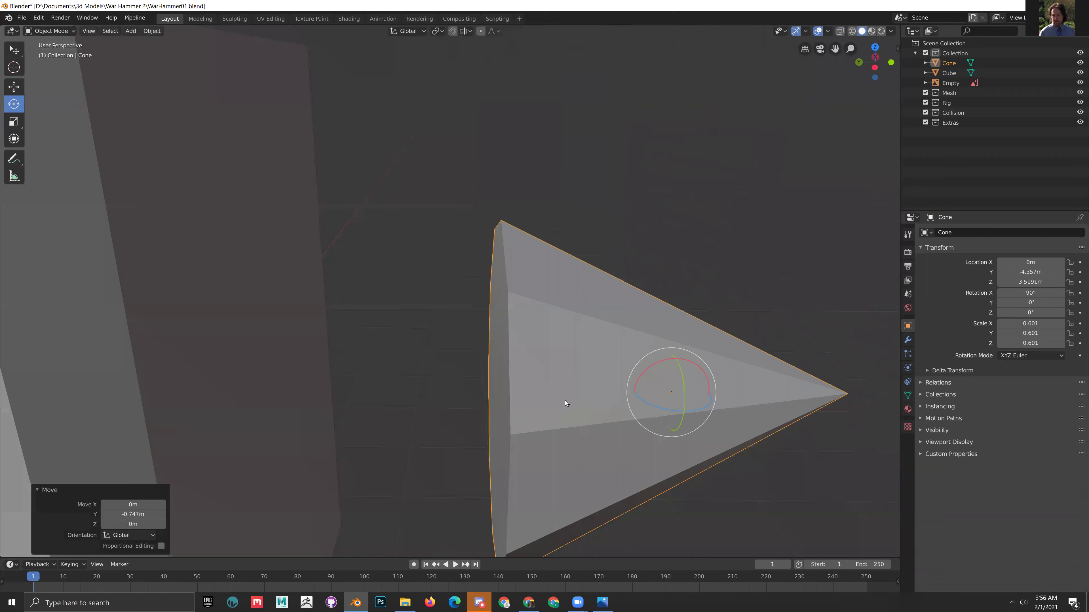
pyautogui.click(287, 346)
pyautogui.press('Tab')
pyautogui.moveTo(443, 411); pyautogui.dragTo(440, 379, button='middle')
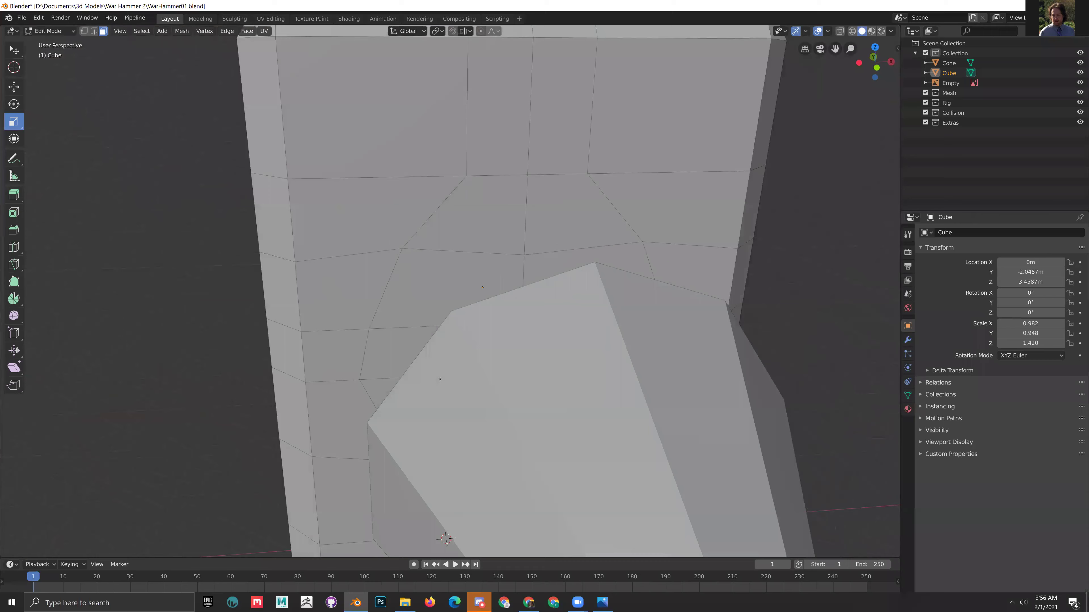
# - In front view and vertex Edit Mode, lower the head ring's top vertex slightly along Z
pyautogui.press('KP_1')
pyautogui.keyDown('shift'); pyautogui.moveTo(533, 394); pyautogui.dragTo(467, 247, button='middle'); pyautogui.keyUp('shift')
pyautogui.press('Tab')
pyautogui.press('Tab')
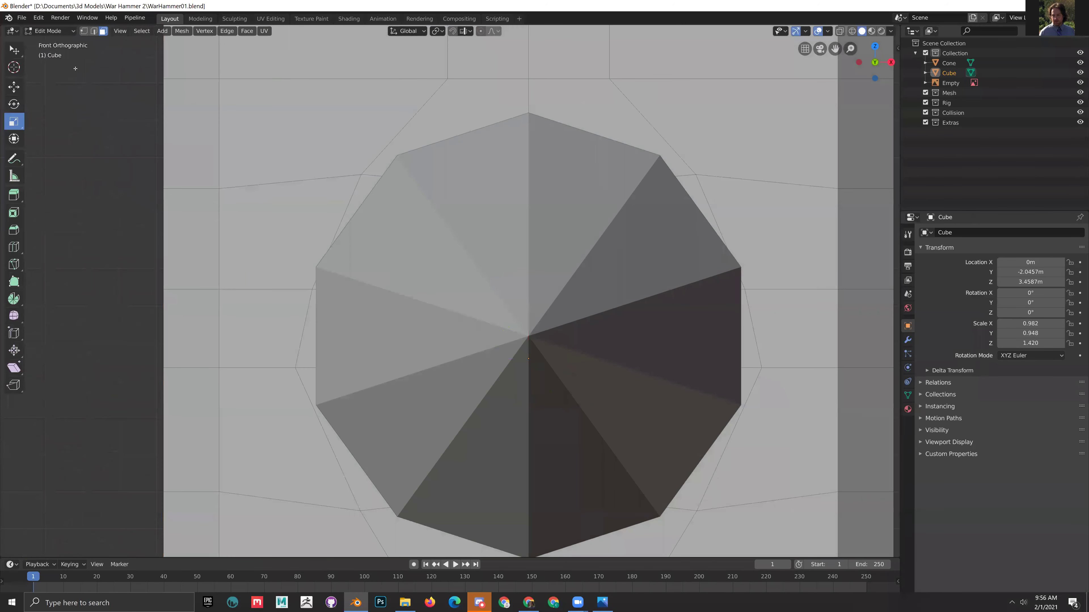
pyautogui.click(84, 31)
pyautogui.click(527, 79)
pyautogui.press('g')
pyautogui.press('z')
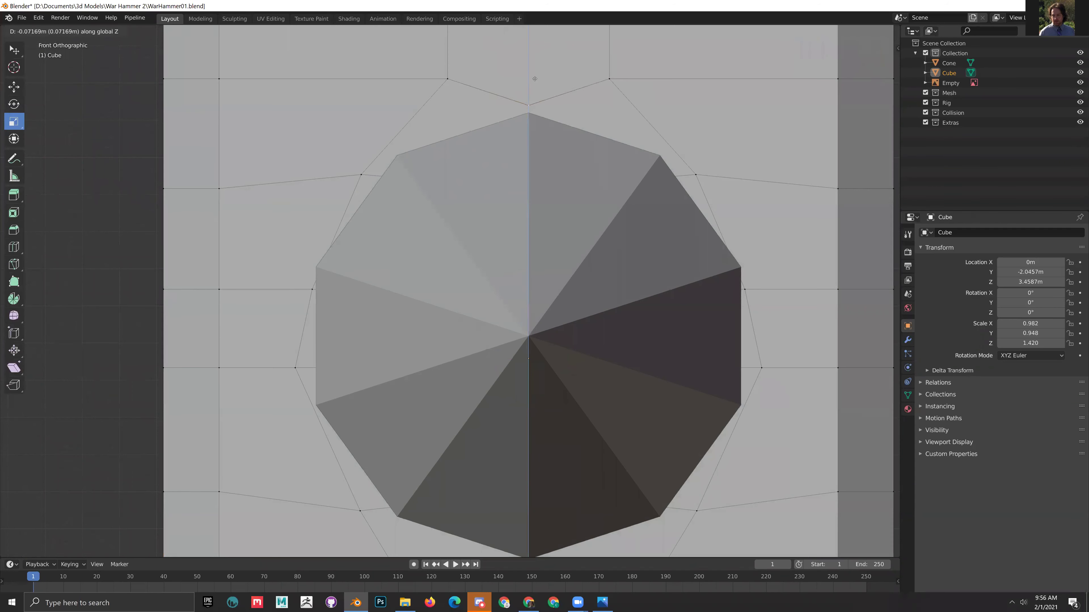
pyautogui.click(534, 85)
# - Lower the ring's upper-left and upper-right vertices together along Z
pyautogui.click(447, 79)
pyautogui.keyDown('shift'); pyautogui.click(611, 79); pyautogui.keyUp('shift')
pyautogui.press('g')
pyautogui.press('z')
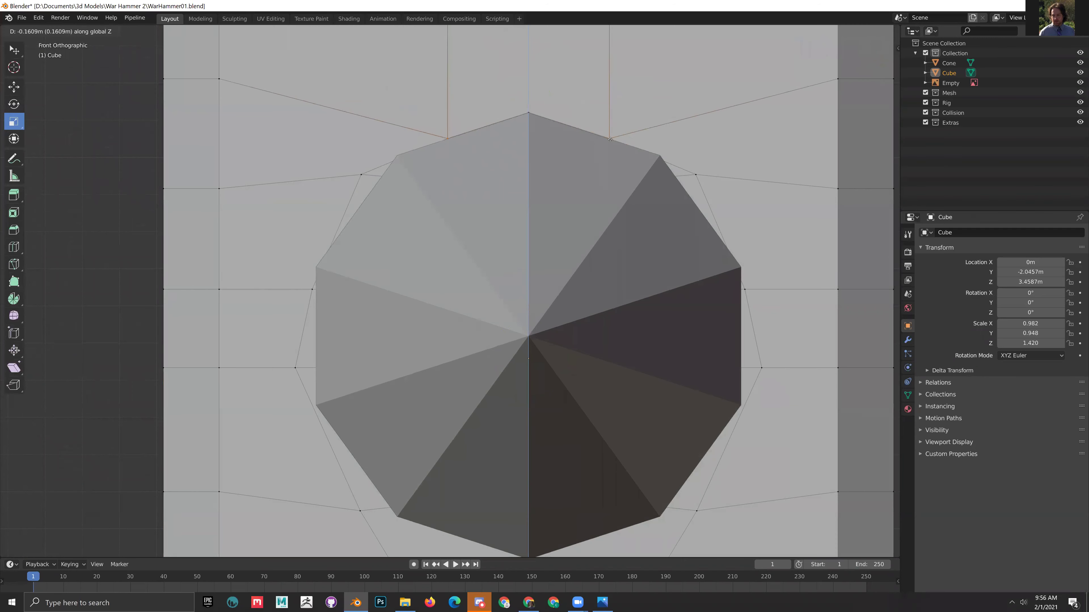
pyautogui.click(609, 138)
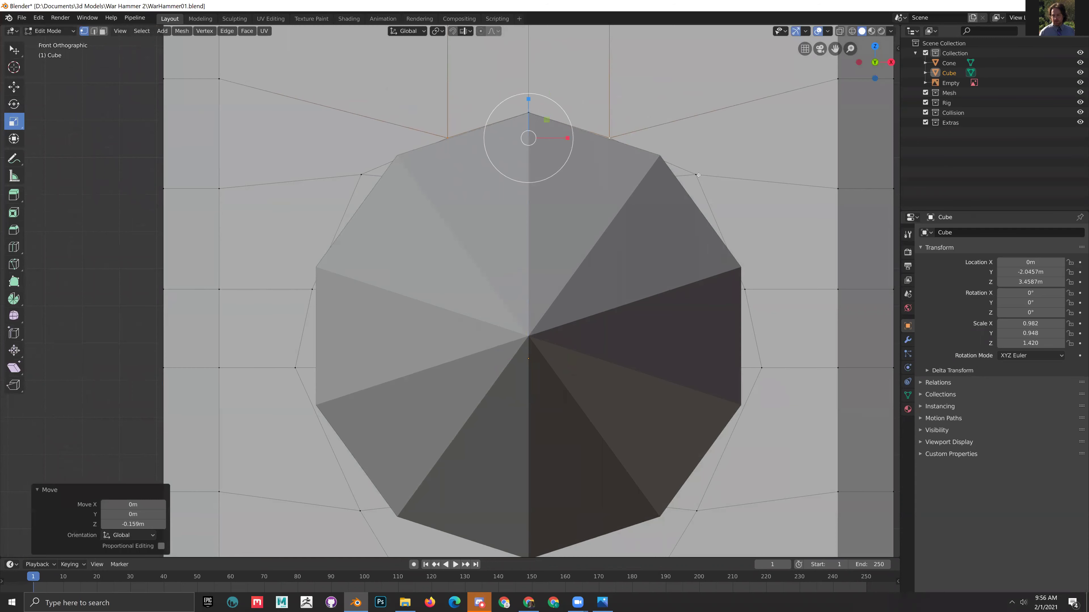
# - Narrow the ring's left and right vertices to 0.906 on X, then leave Edit Mode
pyautogui.click(697, 175)
pyautogui.keyDown('shift'); pyautogui.click(362, 174); pyautogui.keyUp('shift')
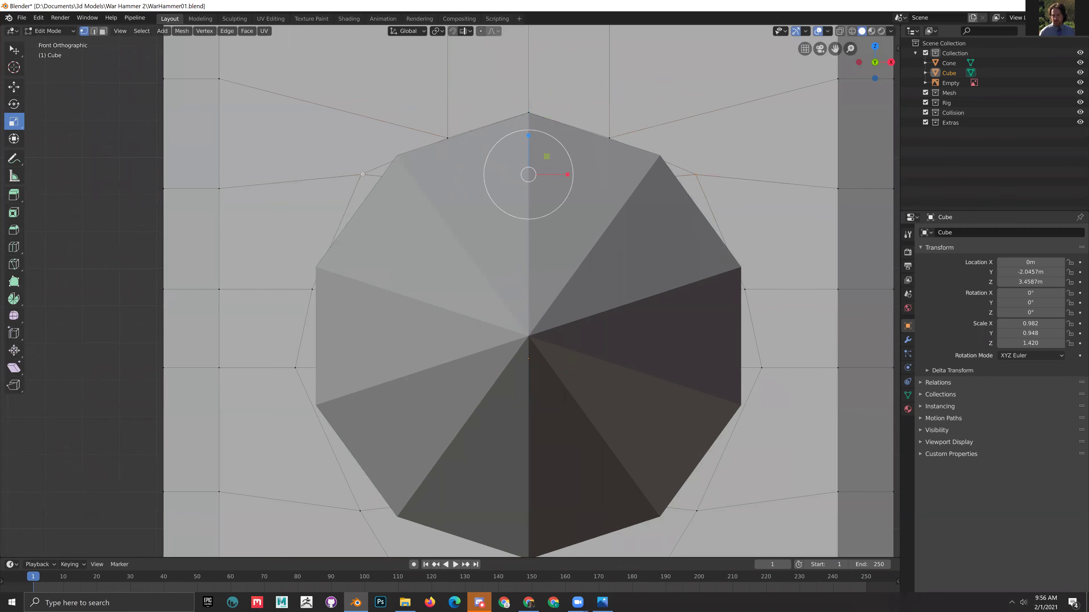
pyautogui.moveTo(567, 174); pyautogui.dragTo(563, 178)
pyautogui.keyDown('shift'); pyautogui.moveTo(675, 311); pyautogui.dragTo(417, 179, button='middle'); pyautogui.keyUp('shift')
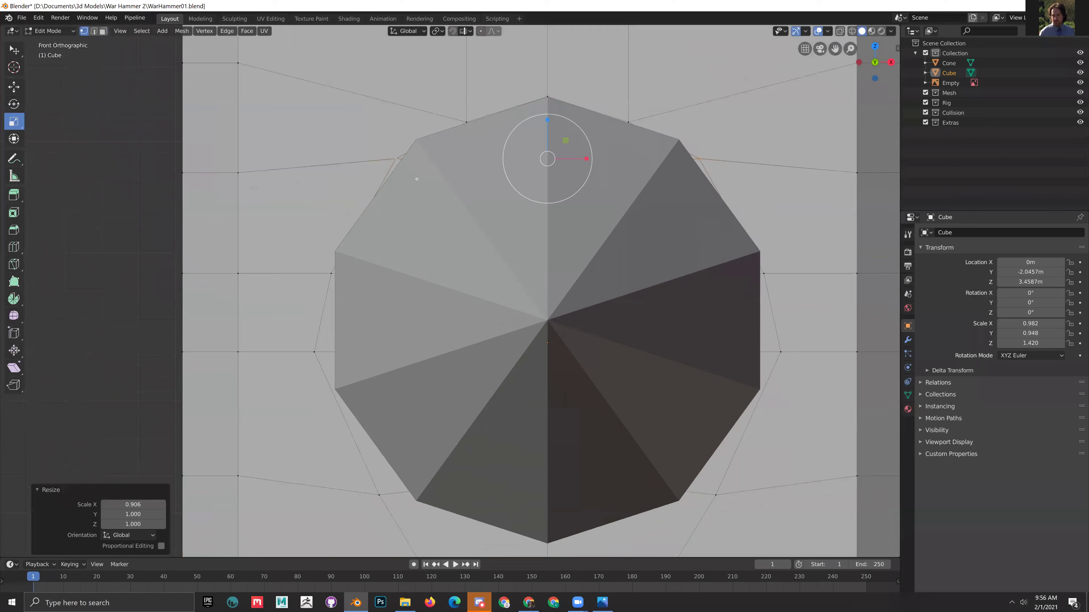
pyautogui.scroll(-4, 562, 326)
pyautogui.press('Tab')
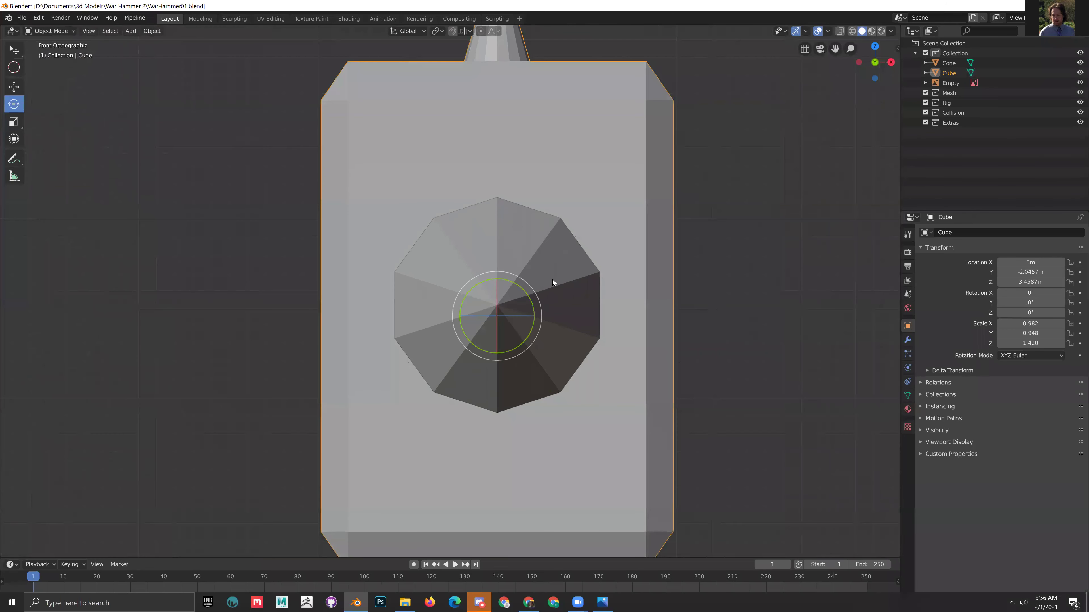
# - Delete the old cone, keeping the Cube, and add a new 12-vertex cone
pyautogui.press('Delete')
pyautogui.hotkey('ctrl', 'z')
pyautogui.hotkey('ctrl', 'z')
pyautogui.hotkey('ctrl', 'z')
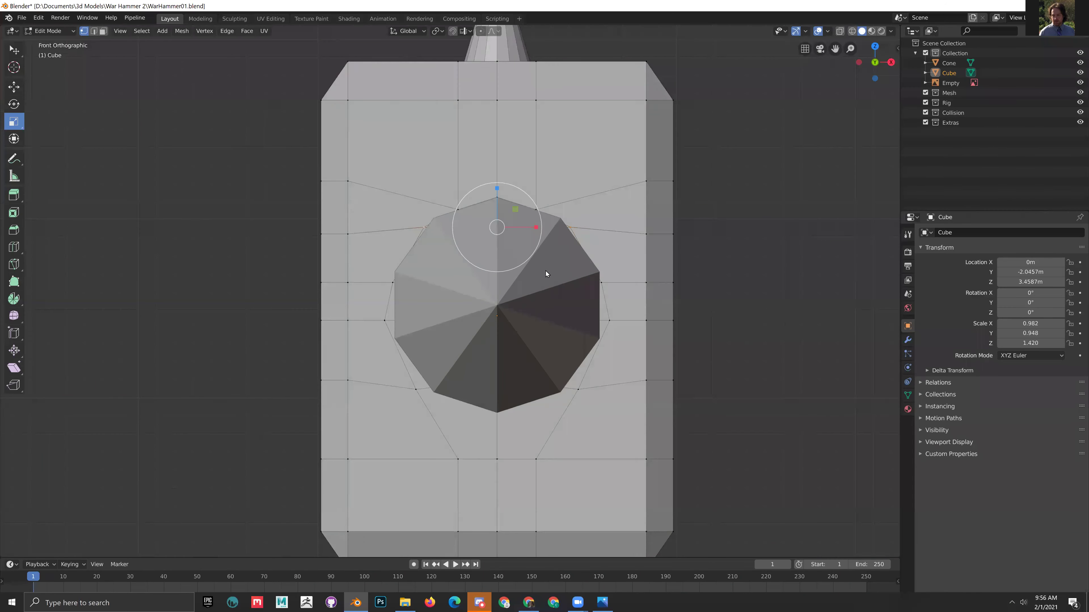
pyautogui.press('Delete')
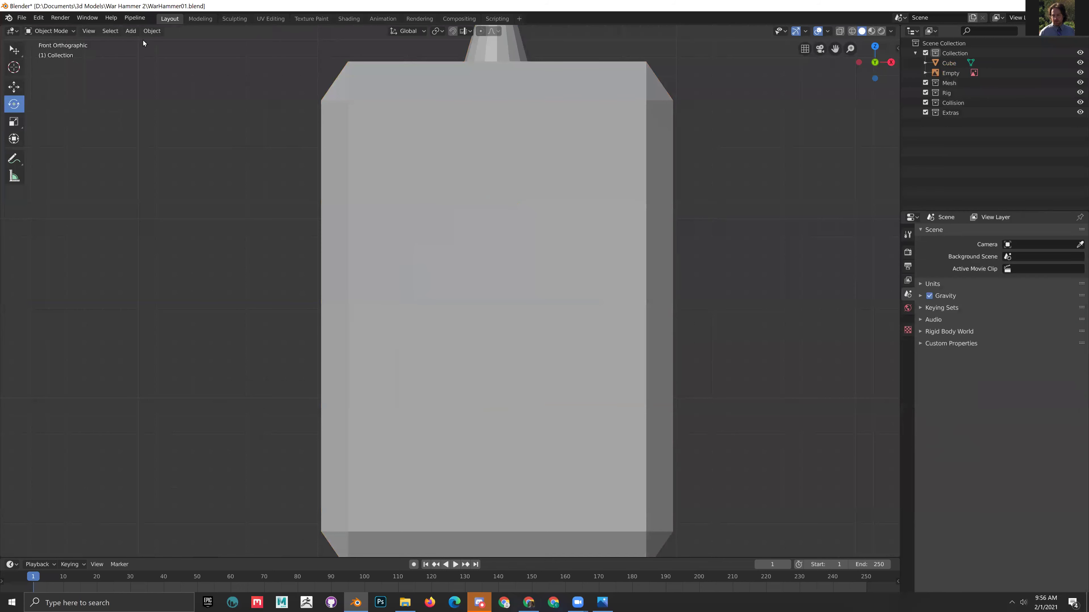
pyautogui.click(130, 30)
pyautogui.moveTo(143, 45)
pyautogui.click(246, 106)
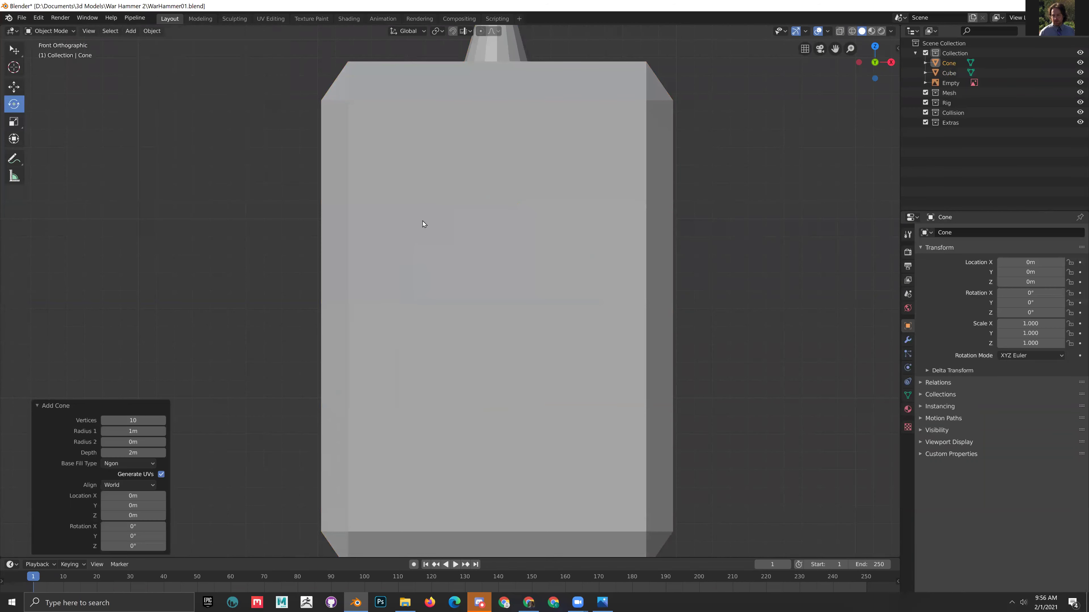
pyautogui.click(128, 419)
pyautogui.write('12')
pyautogui.press('Return')
# - Place the new cone beside the hammer head in side view and rotate it 90° on X
pyautogui.moveTo(510, 292); pyautogui.dragTo(578, 295, button='middle')
pyautogui.scroll(-6, 579, 295)
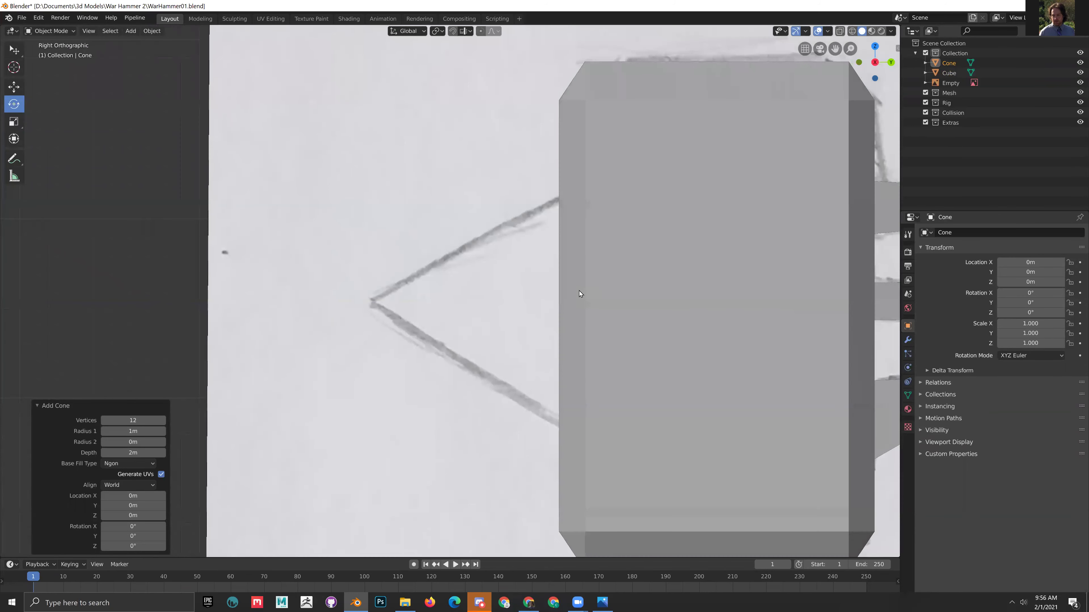
pyautogui.press('KP_3')
pyautogui.scroll(5, 596, 343)
pyautogui.press('g')
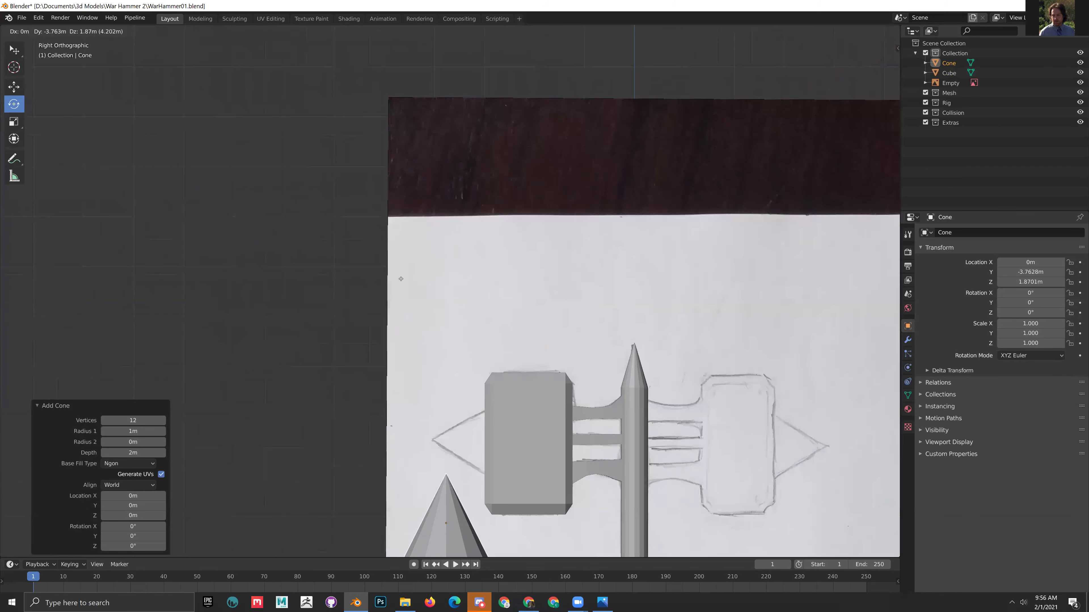
pyautogui.click(305, 368)
pyautogui.moveTo(465, 456); pyautogui.dragTo(422, 481)
pyautogui.click(113, 515)
pyautogui.hotkey('ctrl', 'a')
pyautogui.write('90')
pyautogui.press('Return')
# - Move the cone to the left of the head and shrink it
pyautogui.press('KP_1')
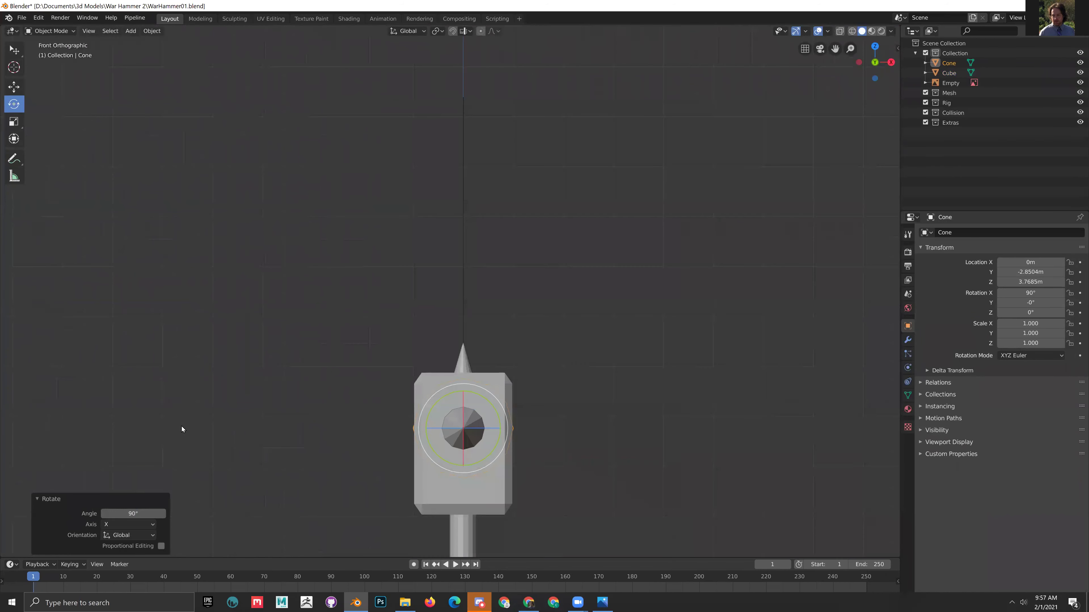
pyautogui.press('KP_3')
pyautogui.press('g')
pyautogui.click(179, 475)
pyautogui.press('s')
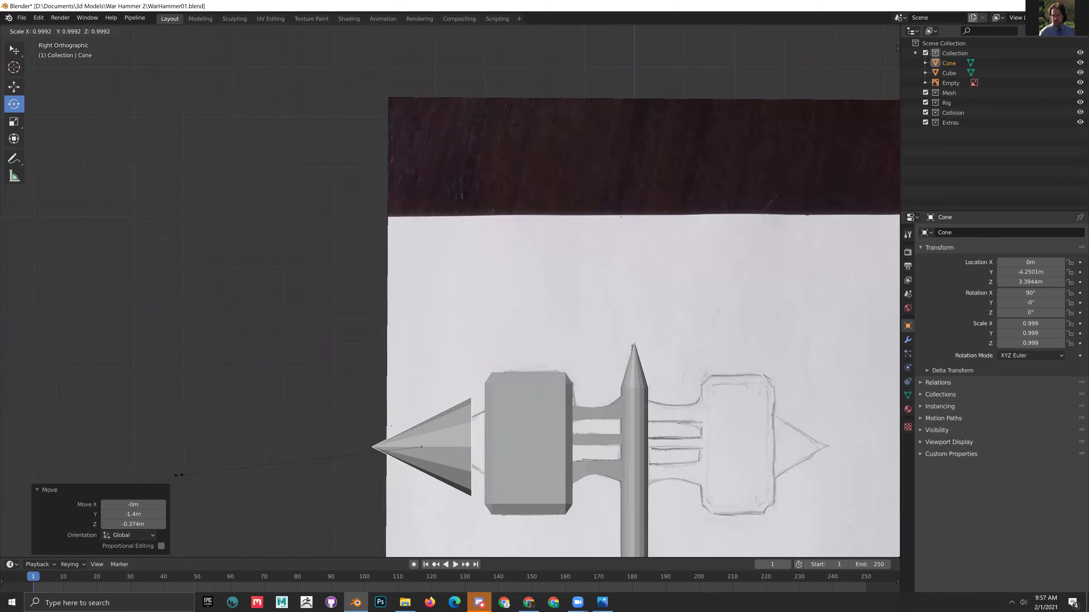
pyautogui.click(270, 449)
# - Seat the cone against the hammer head on the sketch's spike at scale 0.663
pyautogui.press('g')
pyautogui.click(309, 447)
pyautogui.press('s')
pyautogui.click(302, 413)
pyautogui.press('g')
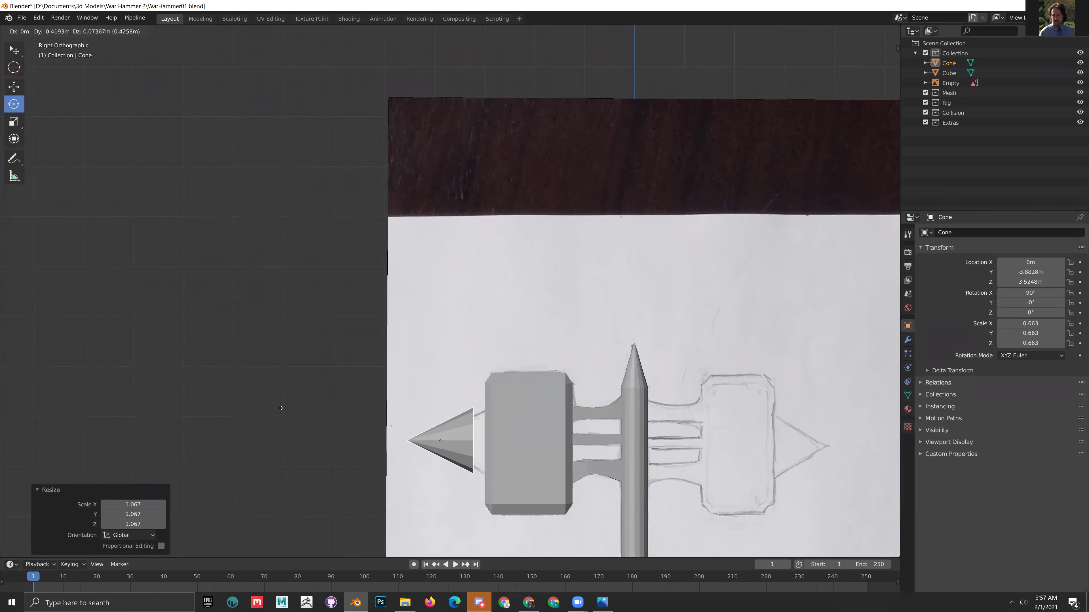
pyautogui.click(298, 415)
pyautogui.keyDown('shift'); pyautogui.moveTo(316, 415); pyautogui.dragTo(319, 430, button='middle'); pyautogui.keyUp('shift')
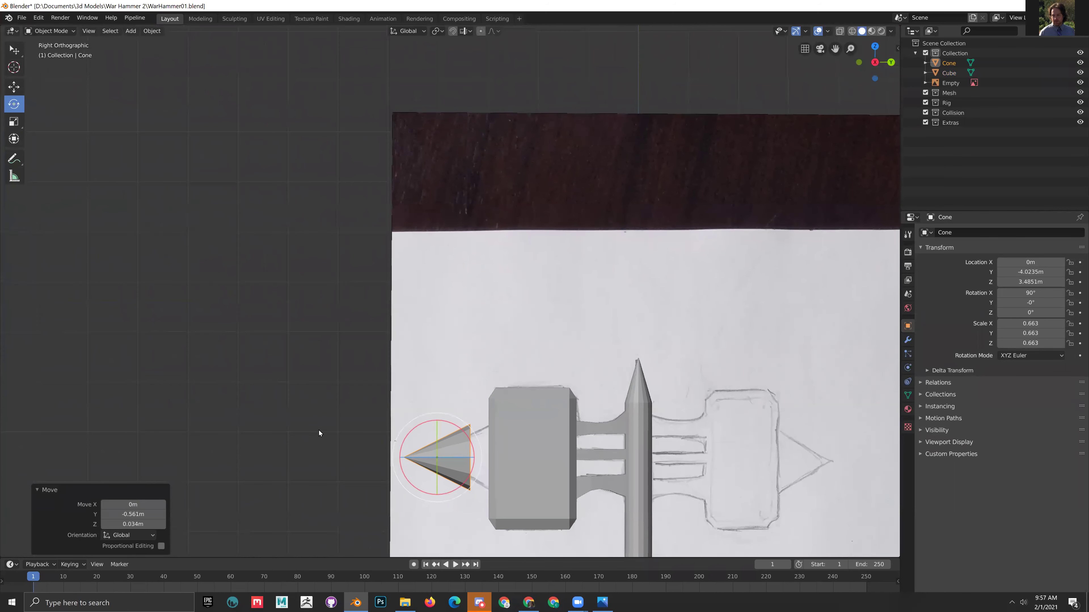
pyautogui.press('KP_1')
pyautogui.keyDown('shift'); pyautogui.moveTo(452, 451); pyautogui.dragTo(549, 328, button='middle'); pyautogui.keyUp('shift')
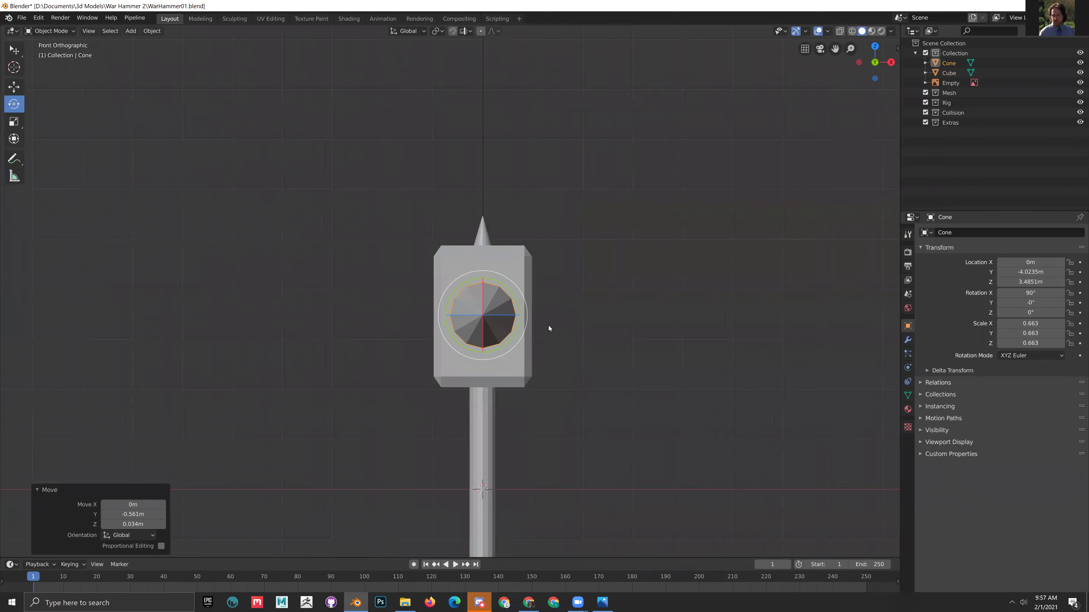
pyautogui.scroll(8, 549, 329)
pyautogui.keyDown('shift'); pyautogui.moveTo(627, 323); pyautogui.dragTo(577, 350, button='middle'); pyautogui.keyUp('shift')
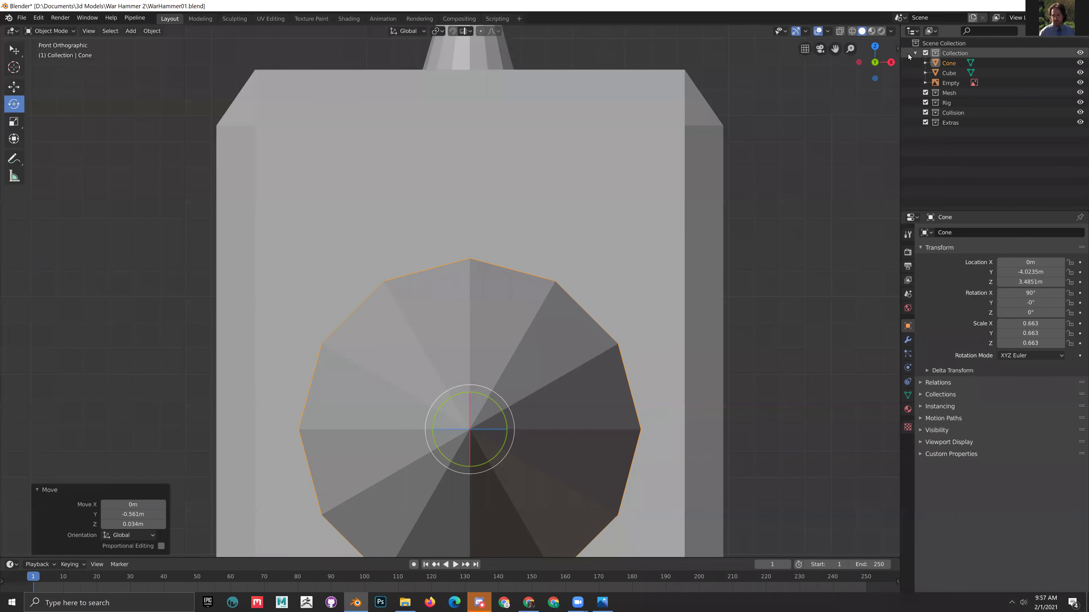
# - In the N sidebar, try setting the cone's Location Y and Z to 0, undoing both
pyautogui.press('n')
pyautogui.moveTo(835, 76); pyautogui.dragTo(831, 76)
pyautogui.click(832, 76)
pyautogui.write('0')
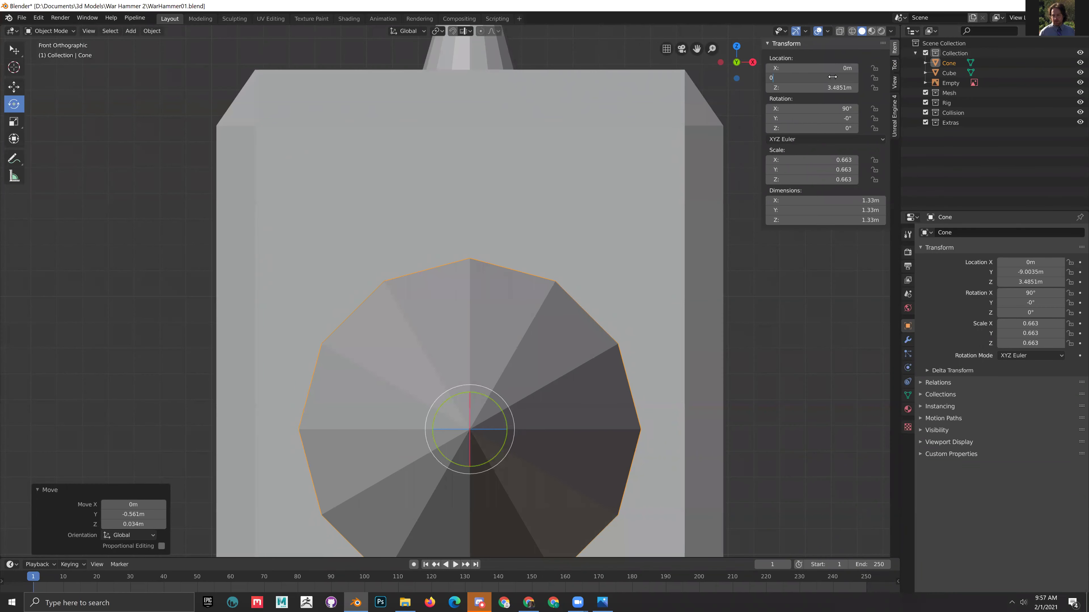
pyautogui.press('Return')
pyautogui.hotkey('ctrl', 'z')
pyautogui.click(825, 87)
pyautogui.write('0')
pyautogui.press('Return')
pyautogui.scroll(-2, 796, 322)
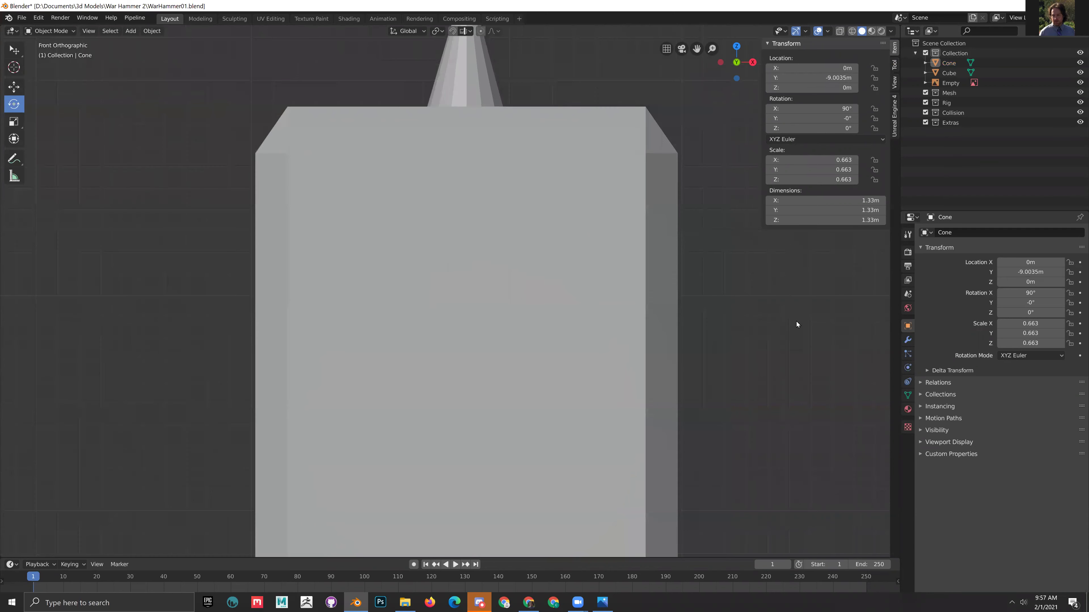
pyautogui.hotkey('ctrl', 'z')
# - Slide the cone along Y until it touches the hammer head
pyautogui.scroll(-4, 797, 320)
pyautogui.moveTo(742, 327); pyautogui.dragTo(673, 350, button='middle')
pyautogui.scroll(-5, 652, 349)
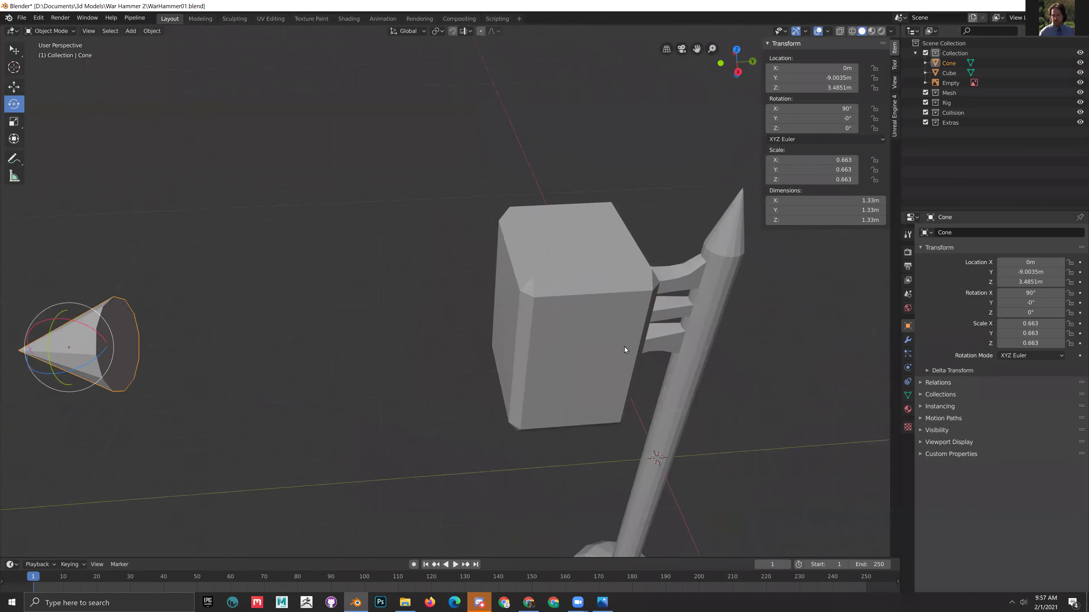
pyautogui.press('g')
pyautogui.press('y')
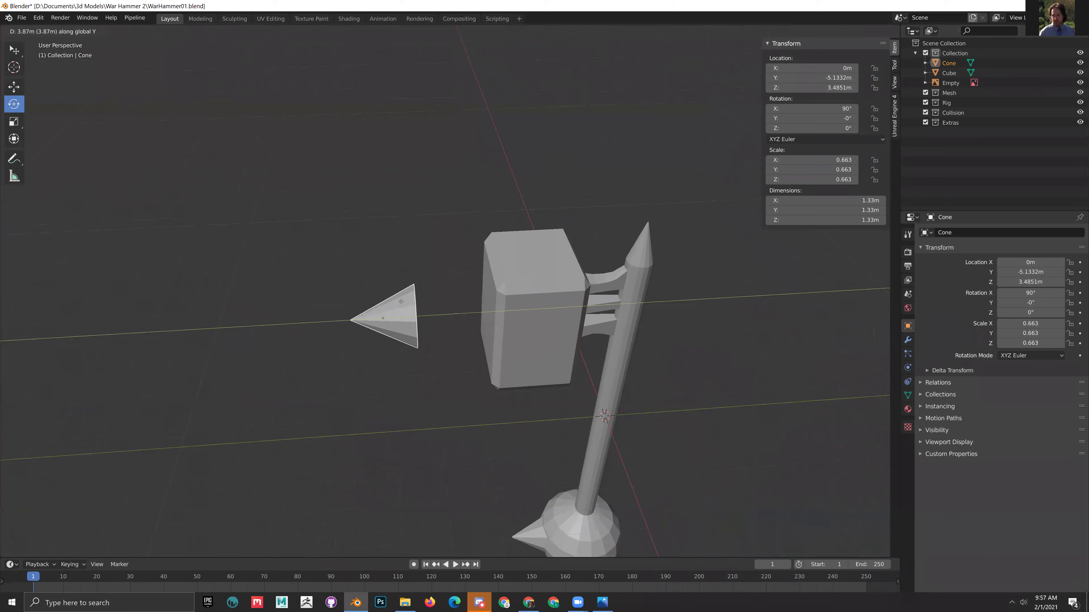
pyautogui.click(433, 315)
# - Select the hammer head Cube and switch it into Edit Mode
pyautogui.moveTo(433, 315); pyautogui.dragTo(511, 293, button='middle')
pyautogui.press('Tab')
pyautogui.press('Tab')
pyautogui.click(522, 308)
pyautogui.press('Tab')
# - In wireframe front view, lower the lower-left ring vertex pair 0.141 m and narrow it horizontally
pyautogui.press('KP_1')
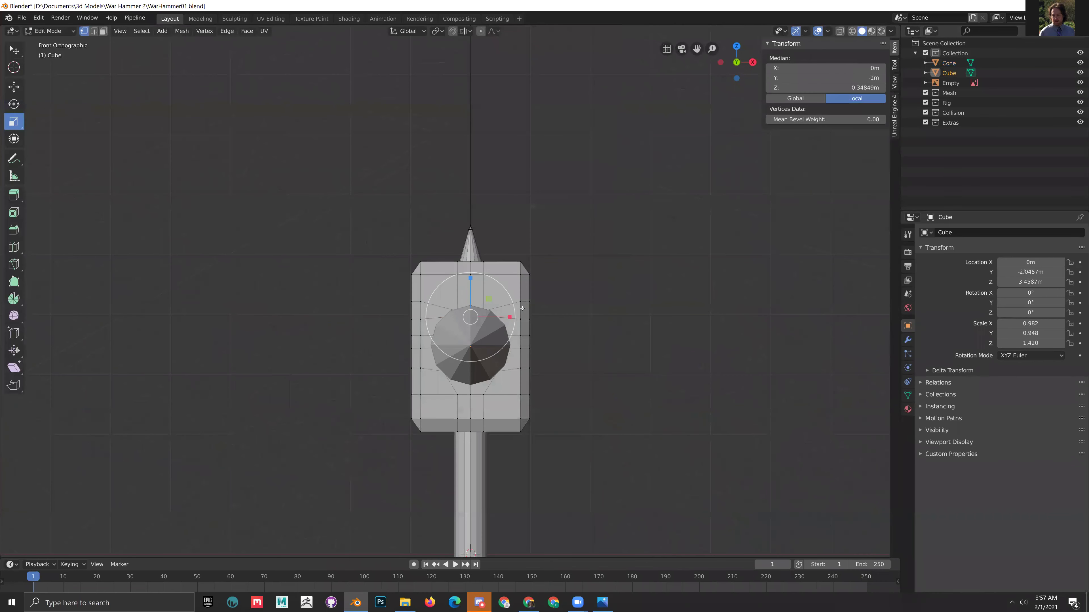
pyautogui.scroll(5, 522, 309)
pyautogui.press('z')
pyautogui.click(462, 371)
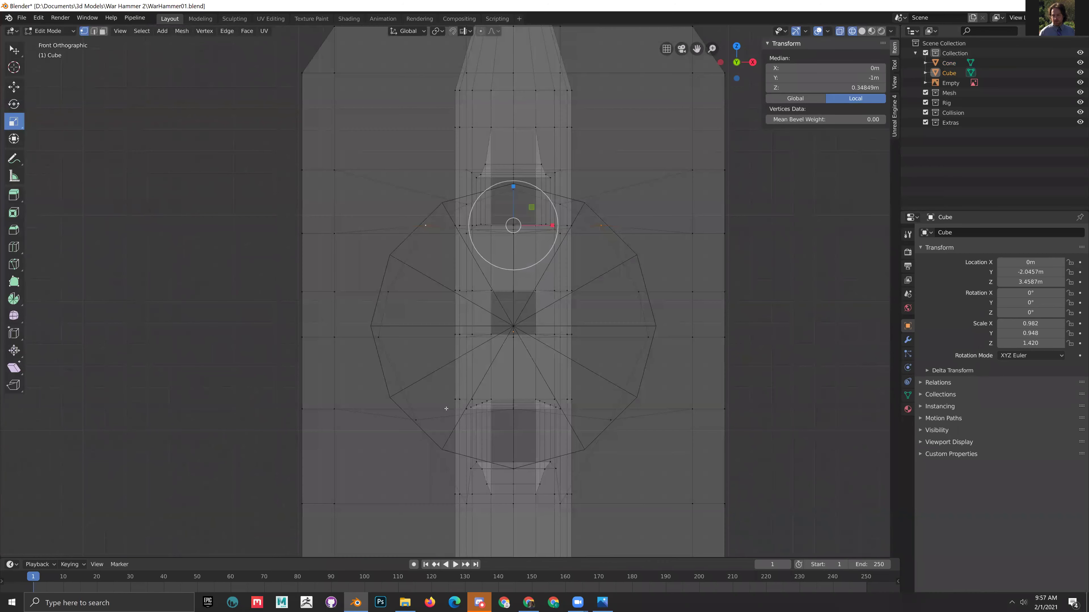
pyautogui.click(416, 421)
pyautogui.keyDown('shift'); pyautogui.click(610, 421); pyautogui.keyUp('shift')
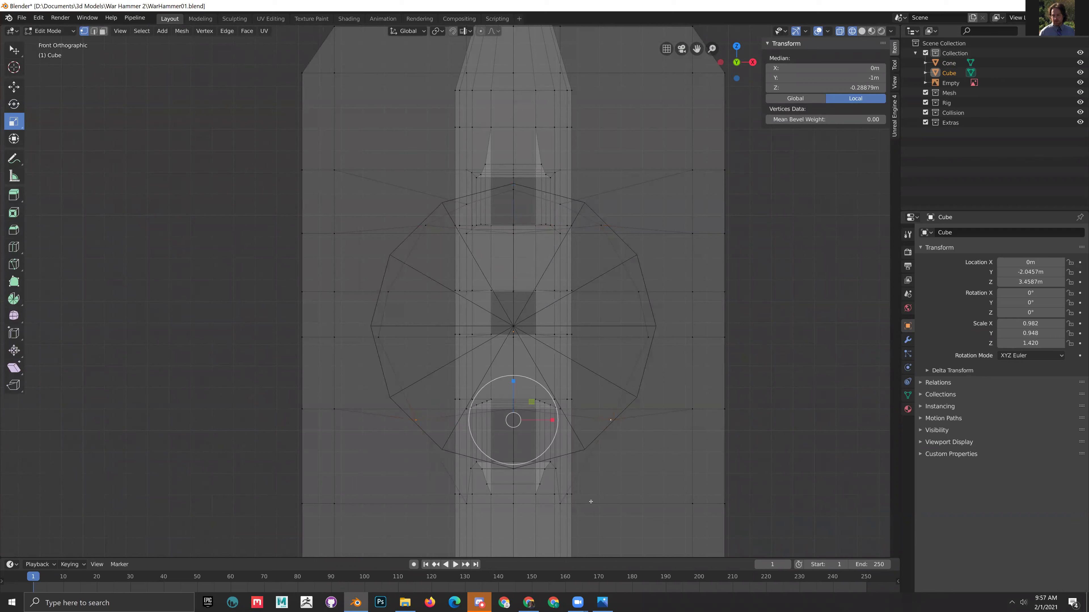
pyautogui.press('g')
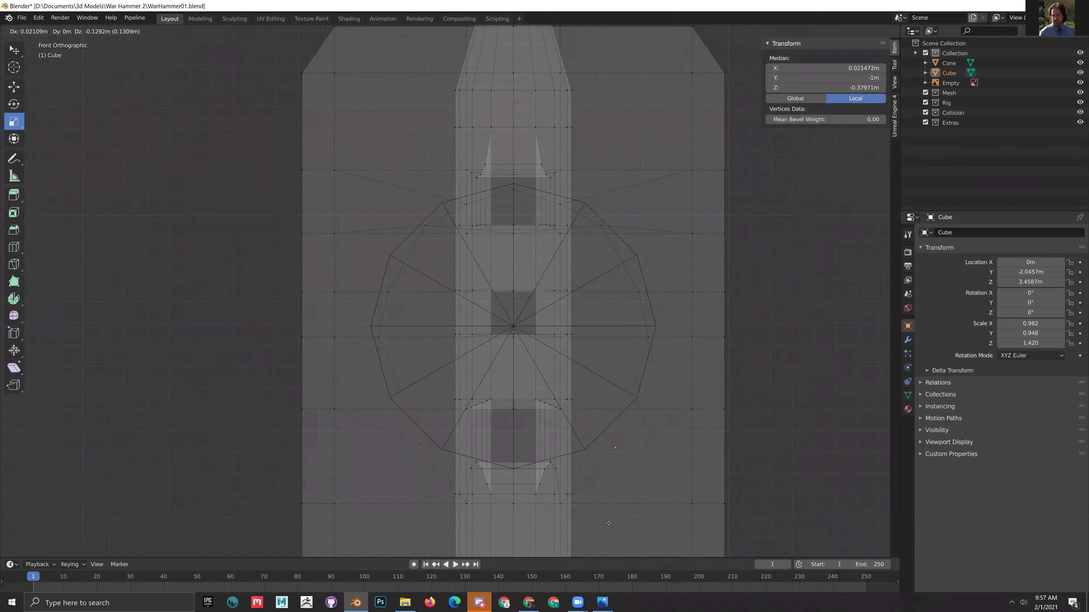
pyautogui.press('z')
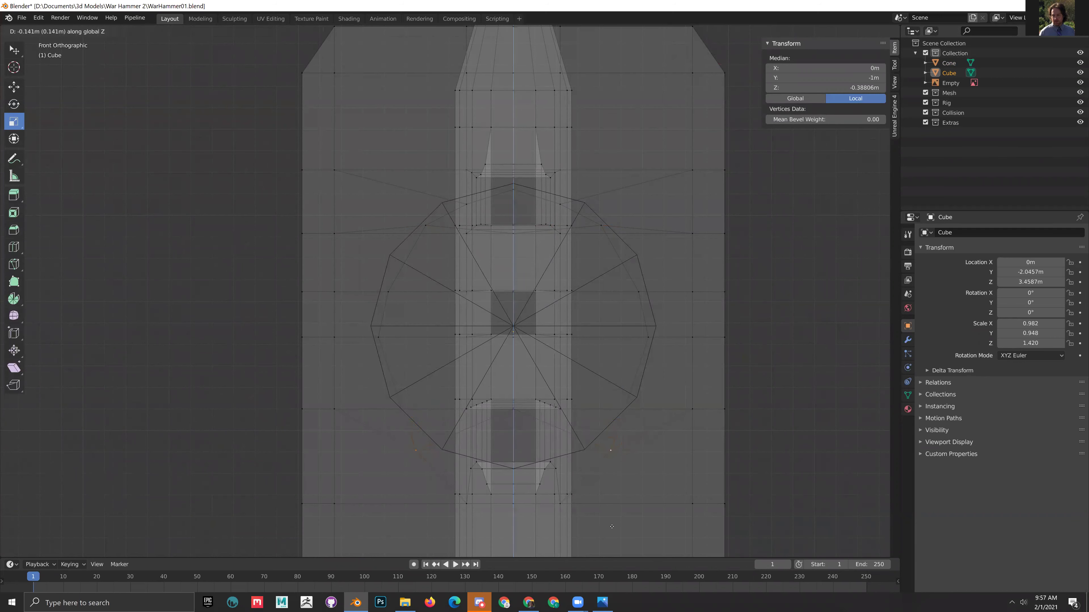
pyautogui.click(610, 526)
pyautogui.moveTo(552, 450); pyautogui.dragTo(541, 450)
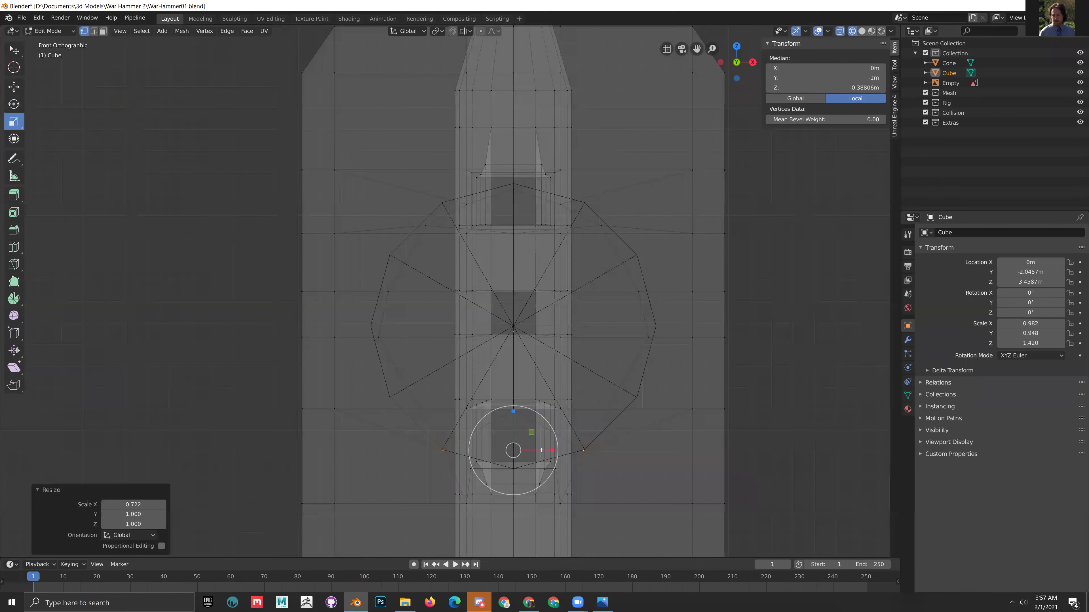
# - Lower another mirrored vertex pair 0.278 m and scale it to 0.918, then undo
pyautogui.click(377, 337)
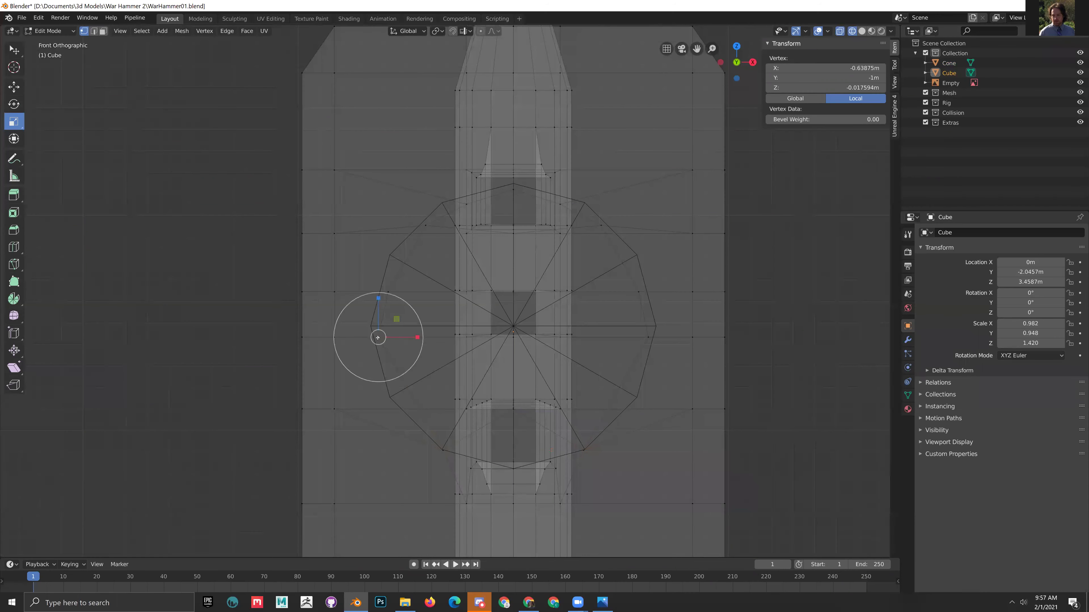
pyautogui.keyDown('shift'); pyautogui.click(647, 337); pyautogui.keyUp('shift')
pyautogui.press('g')
pyautogui.press('z')
pyautogui.click(646, 396)
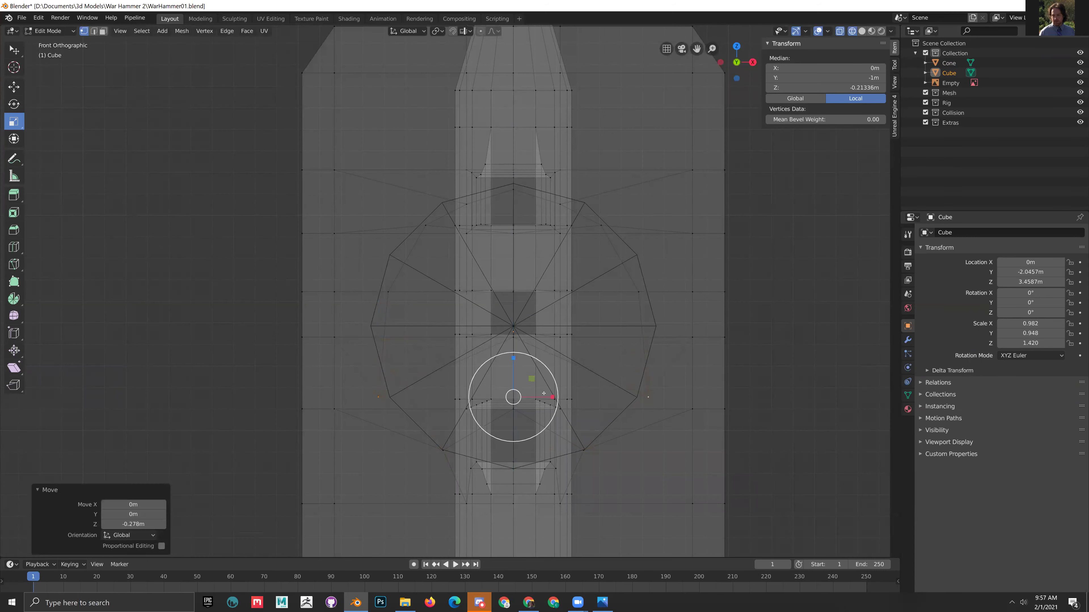
pyautogui.press('s')
pyautogui.click(554, 397)
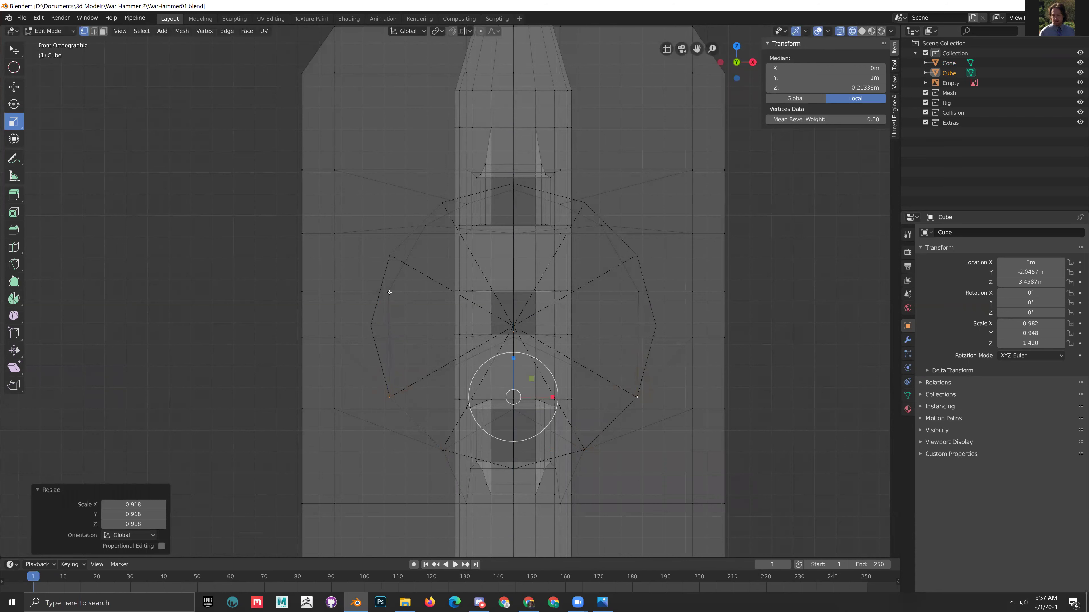
pyautogui.hotkey('ctrl', 'z')
pyautogui.hotkey('ctrl', 'z')
pyautogui.hotkey('ctrl', 'z')
pyautogui.hotkey('ctrl', 'z')
pyautogui.hotkey('ctrl', 'z')
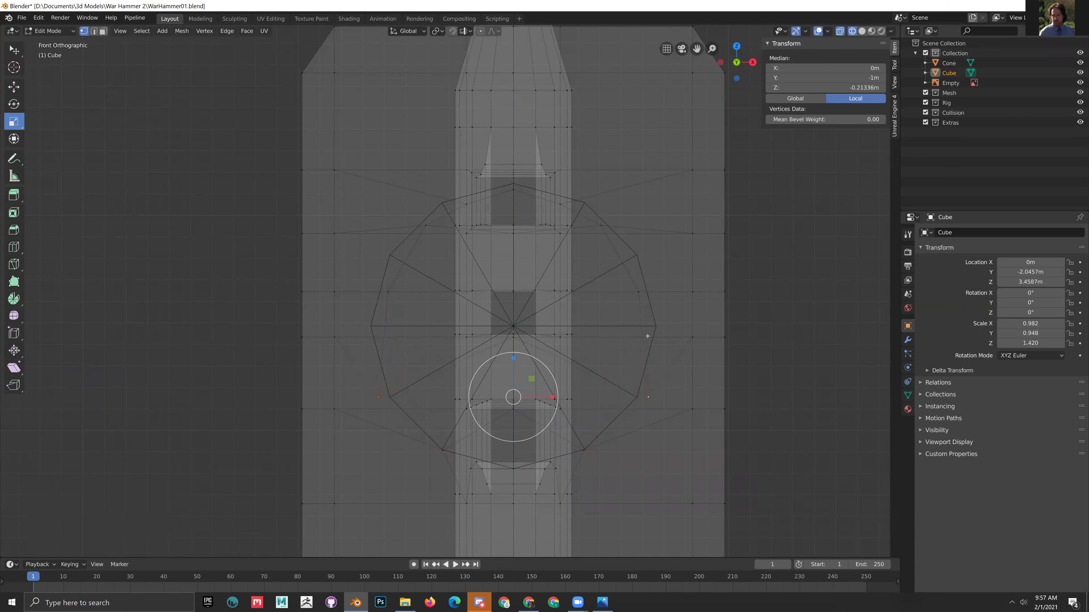
# - Widen the upper mirrored vertex pair to 1.501 on X and nudge it vertically
pyautogui.click(465, 204)
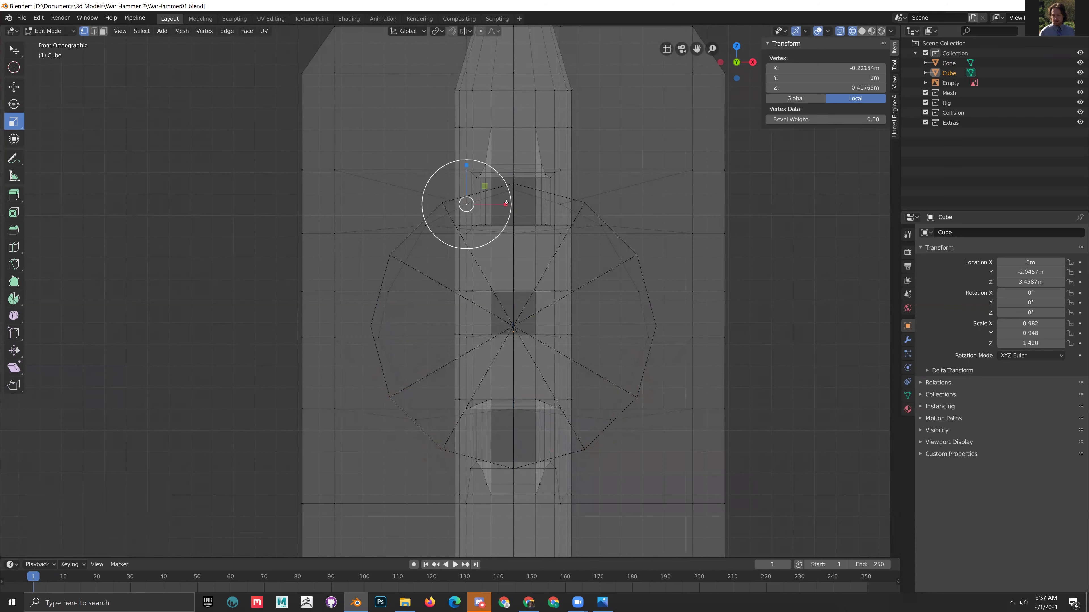
pyautogui.keyDown('shift'); pyautogui.click(560, 204); pyautogui.keyUp('shift')
pyautogui.moveTo(551, 204); pyautogui.dragTo(568, 203)
pyautogui.press('g')
pyautogui.press('z')
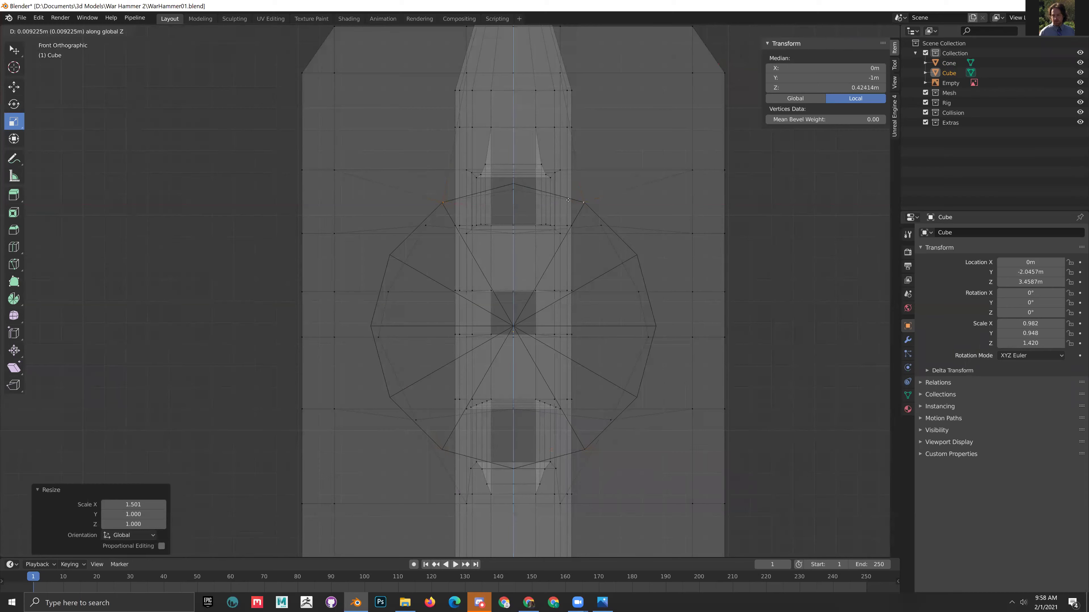
pyautogui.click(568, 200)
# - Move the next mirrored vertex pair down along Z, abandoning the scale
pyautogui.click(431, 228)
pyautogui.keyDown('shift'); pyautogui.click(602, 226); pyautogui.keyUp('shift')
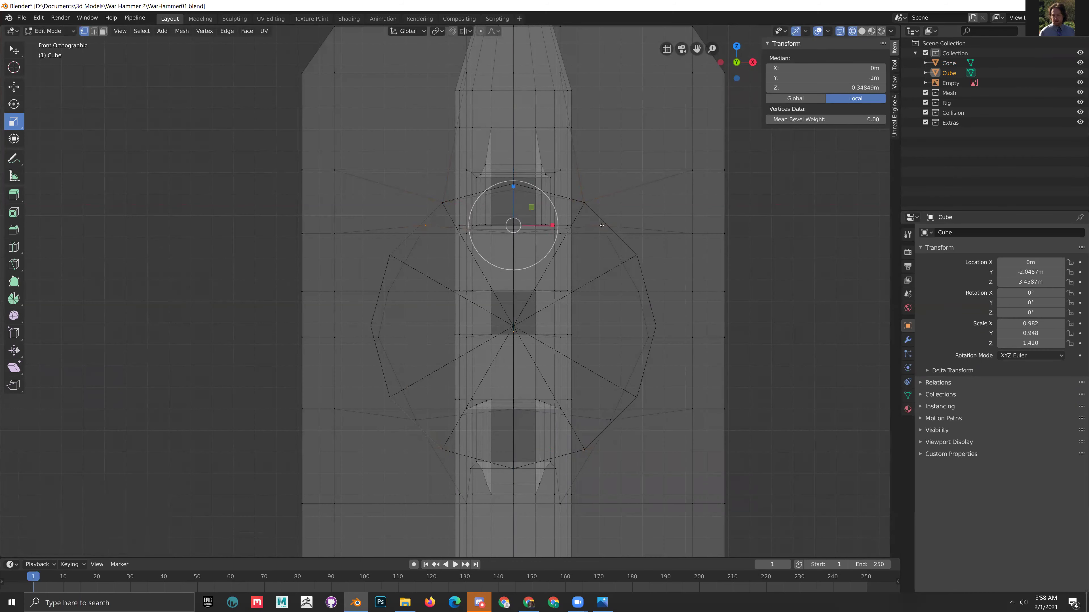
pyautogui.press('g')
pyautogui.press('z')
pyautogui.click(608, 253)
pyautogui.press('s')
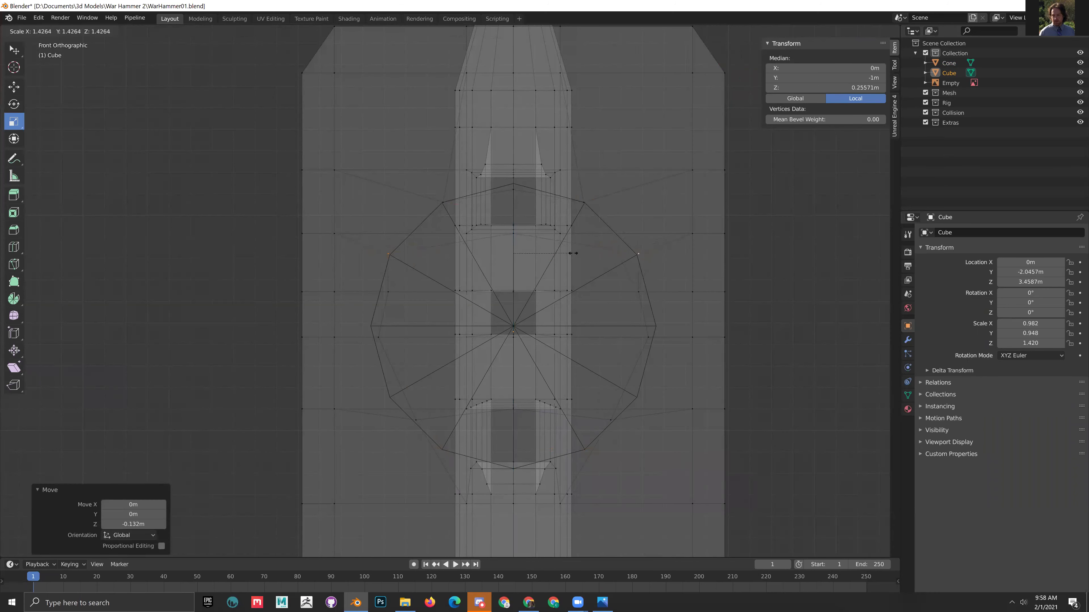
pyautogui.press('Escape')
# - Lower four side vertices of the ring together along Z
pyautogui.click(388, 291)
pyautogui.keyDown('shift'); pyautogui.click(638, 292); pyautogui.keyUp('shift')
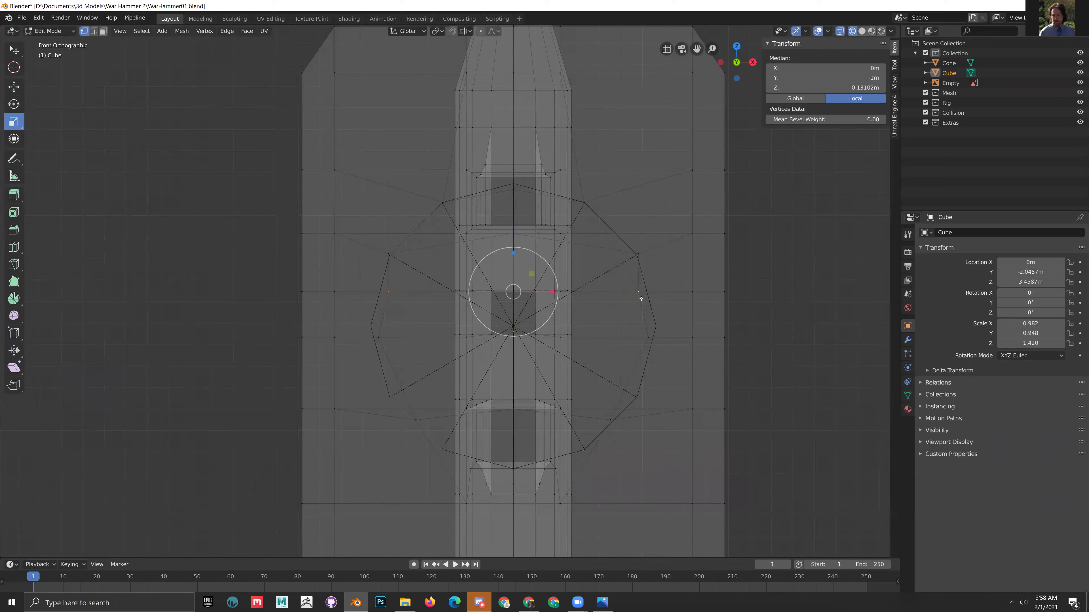
pyautogui.keyDown('shift'); pyautogui.click(649, 338); pyautogui.keyUp('shift')
pyautogui.keyDown('shift'); pyautogui.click(379, 339); pyautogui.keyUp('shift')
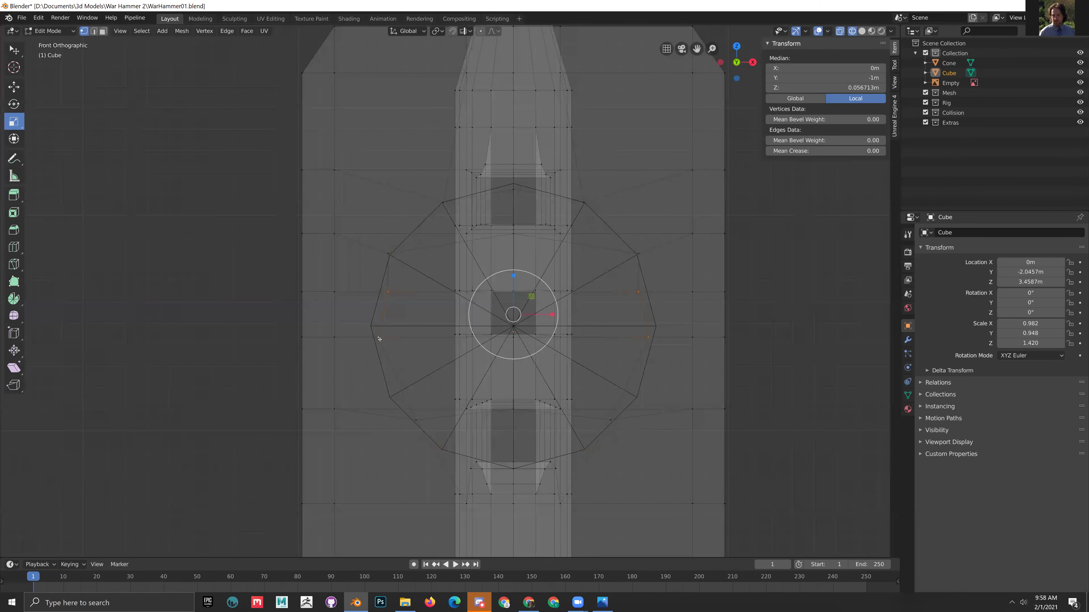
pyautogui.press('g')
pyautogui.press('z')
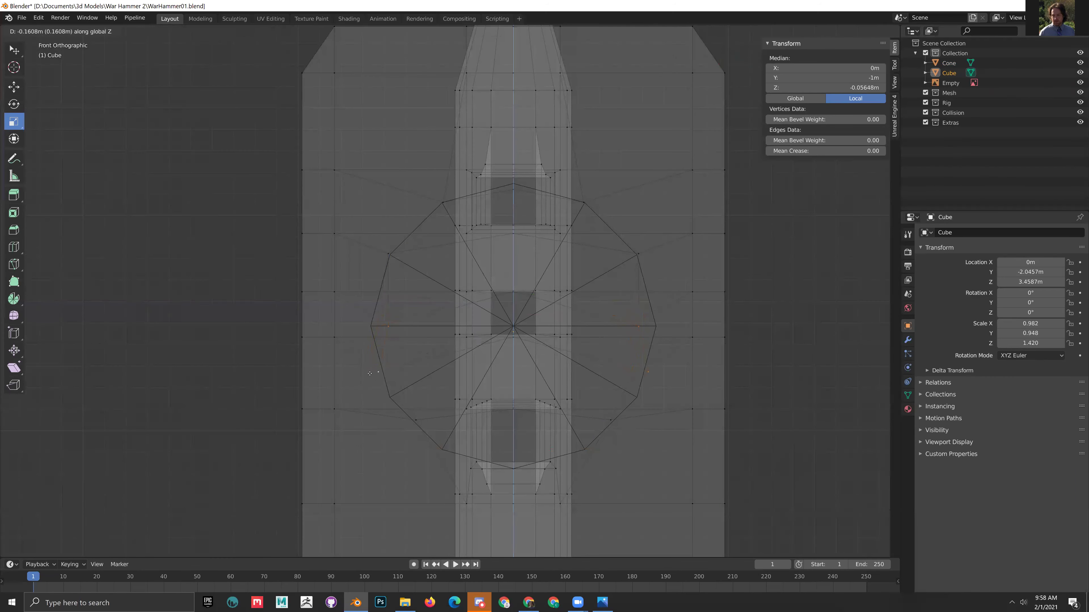
pyautogui.click(370, 372)
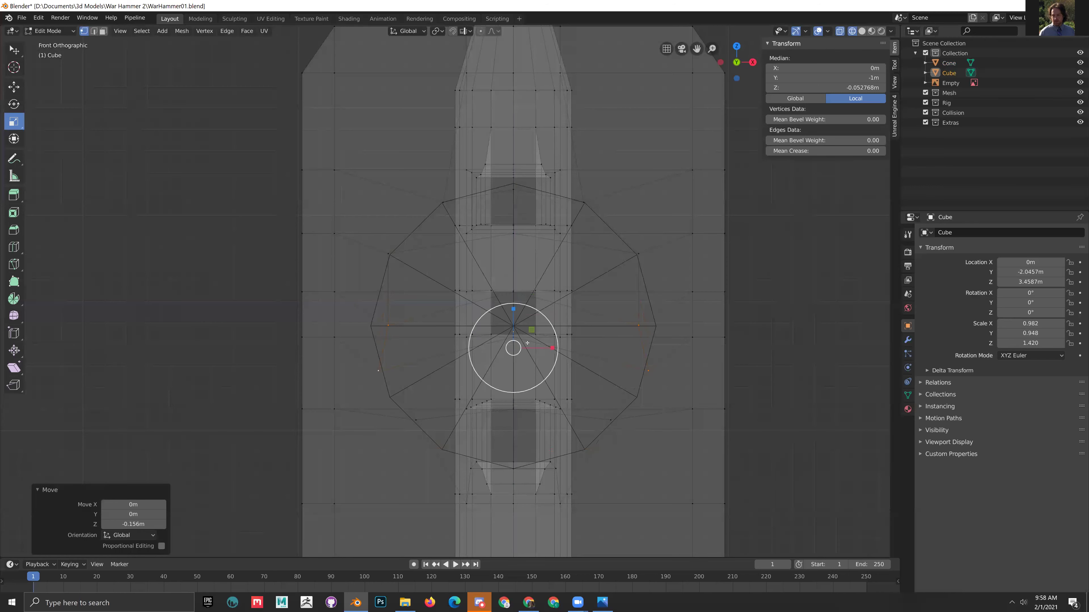
# - Spread one mirrored vertex pair apart evenly and lower the pair below it
pyautogui.click(639, 325)
pyautogui.keyDown('shift'); pyautogui.click(389, 326); pyautogui.keyUp('shift')
pyautogui.moveTo(557, 325); pyautogui.dragTo(561, 324)
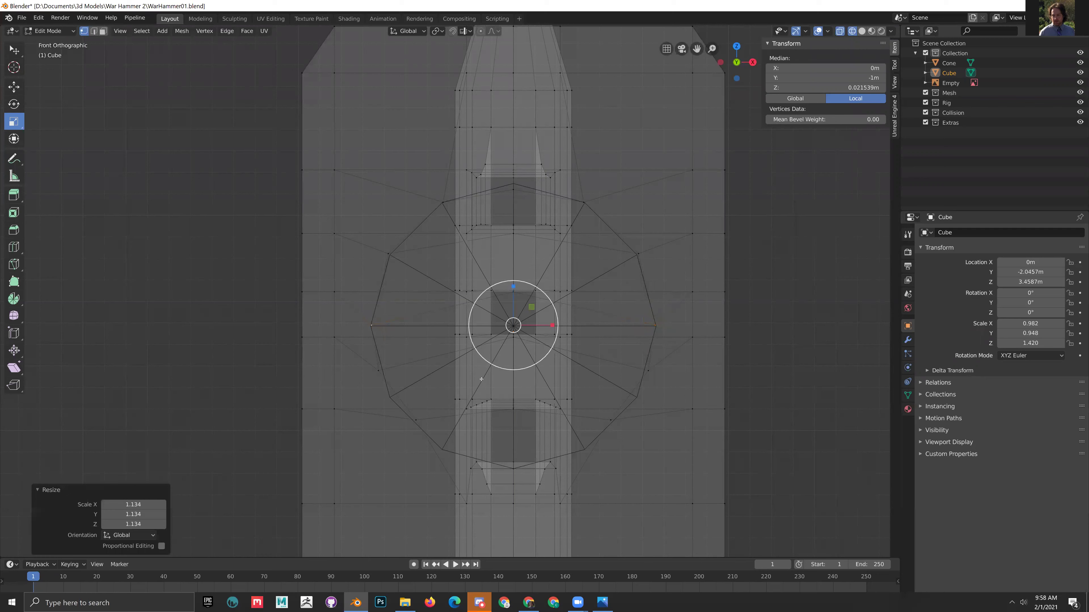
pyautogui.click(378, 371)
pyautogui.keyDown('shift'); pyautogui.click(649, 372); pyautogui.keyUp('shift')
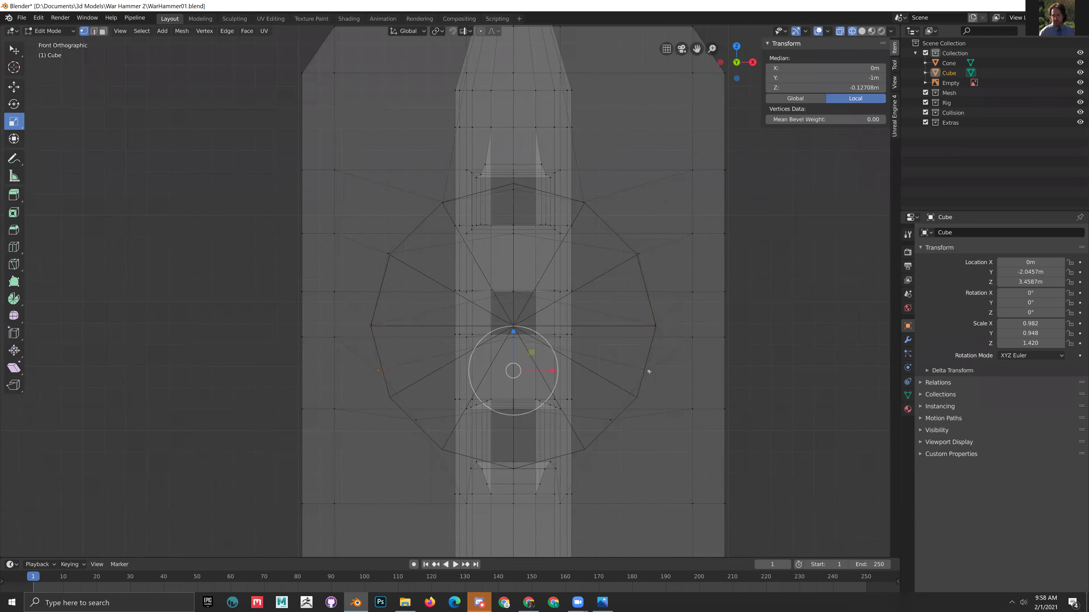
pyautogui.press('g')
pyautogui.press('z')
pyautogui.click(462, 445)
pyautogui.moveTo(550, 397); pyautogui.dragTo(554, 399)
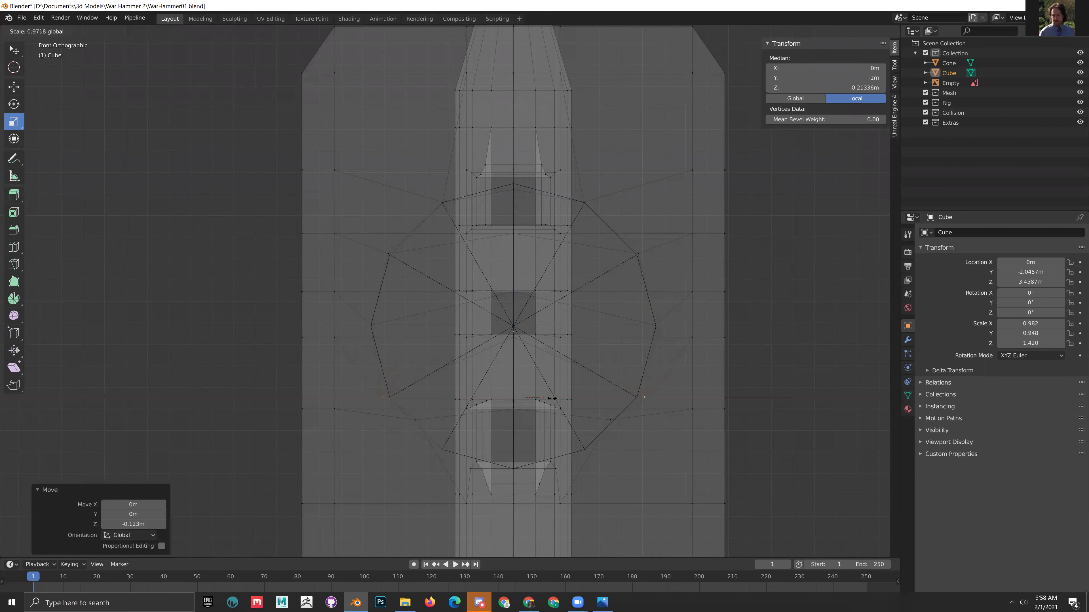
pyautogui.rightClick(550, 398)
# - Drop the lower mirrored pair 0.129 m on Z, narrow it to 0.739 on X, and check in solid view
pyautogui.click(417, 420)
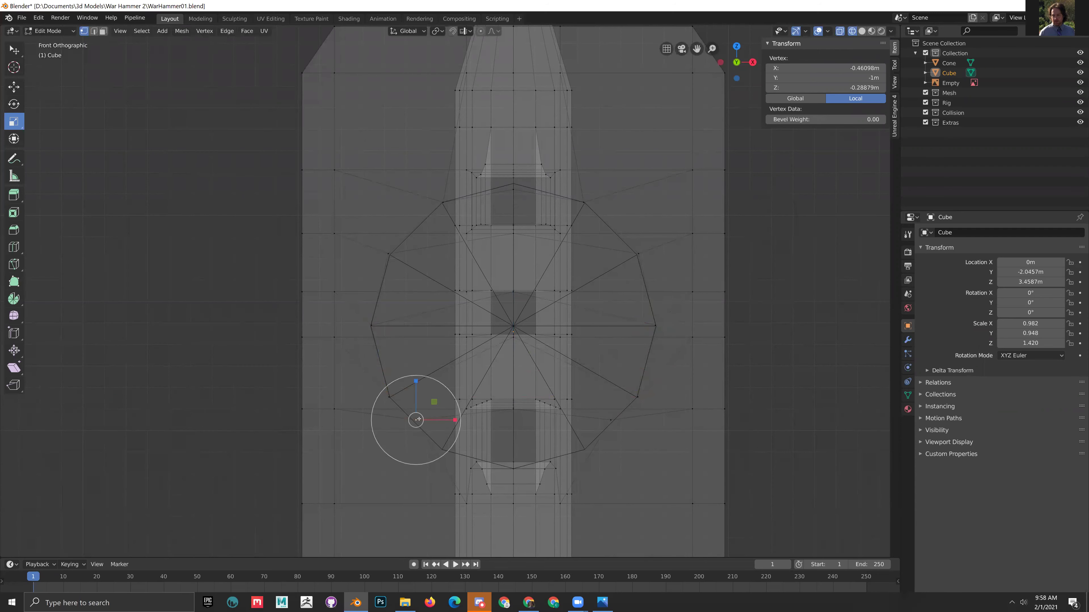
pyautogui.keyDown('shift'); pyautogui.click(610, 421); pyautogui.keyUp('shift')
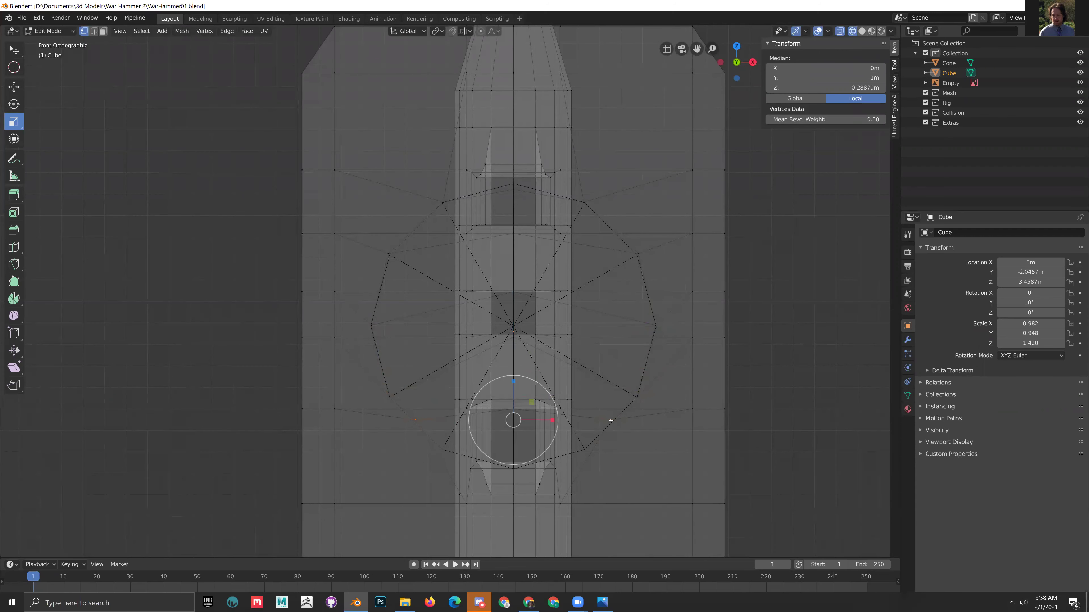
pyautogui.press('g')
pyautogui.press('z')
pyautogui.click(609, 448)
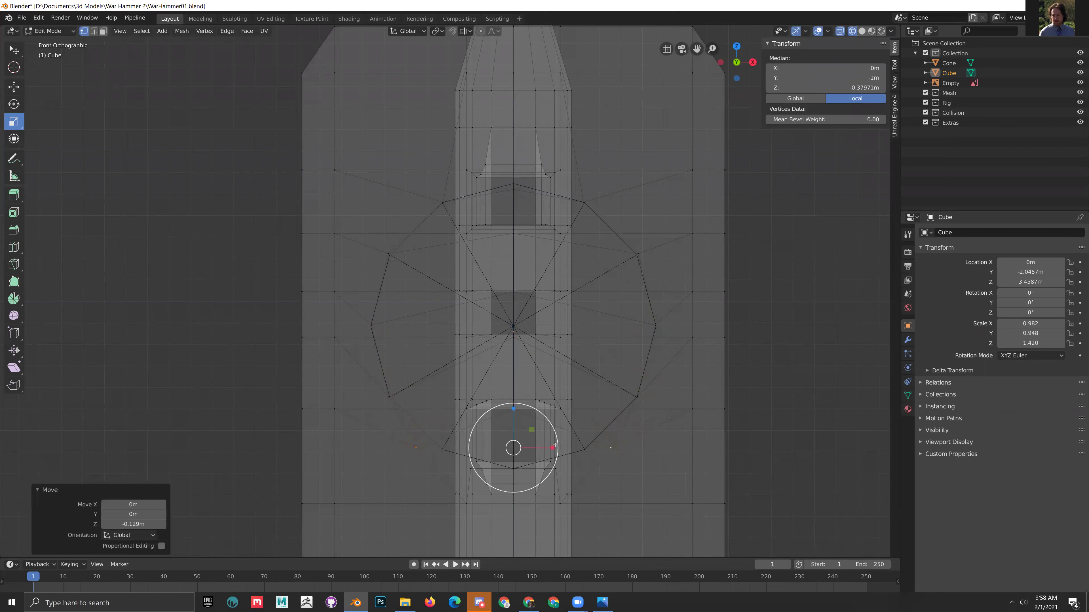
pyautogui.moveTo(554, 447); pyautogui.dragTo(553, 446)
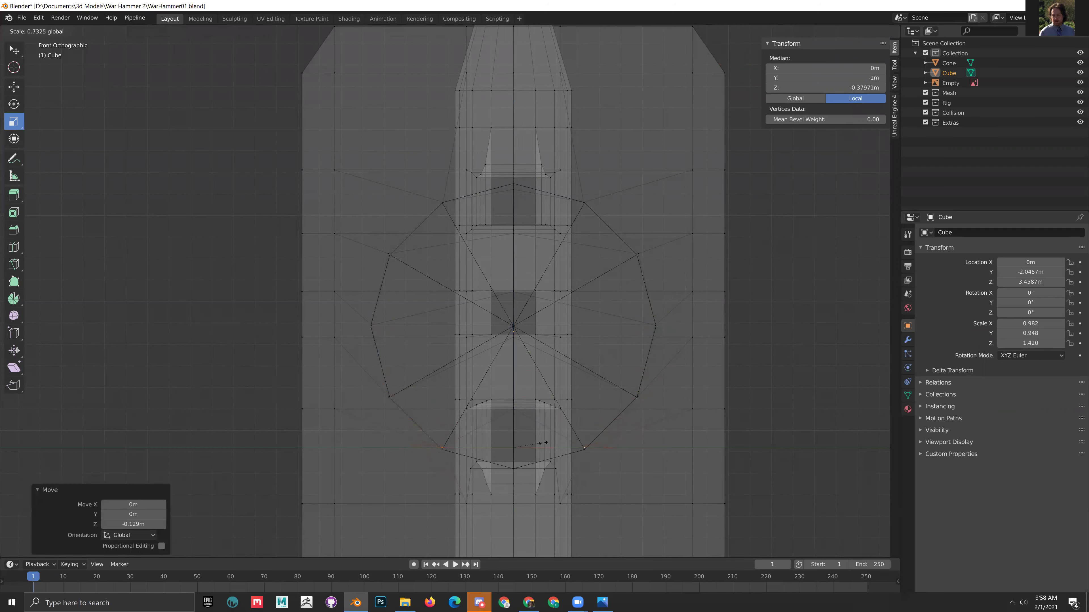
pyautogui.click(542, 442)
pyautogui.moveTo(597, 384); pyautogui.dragTo(630, 419, button='middle')
pyautogui.hotkey('alt', 'z')
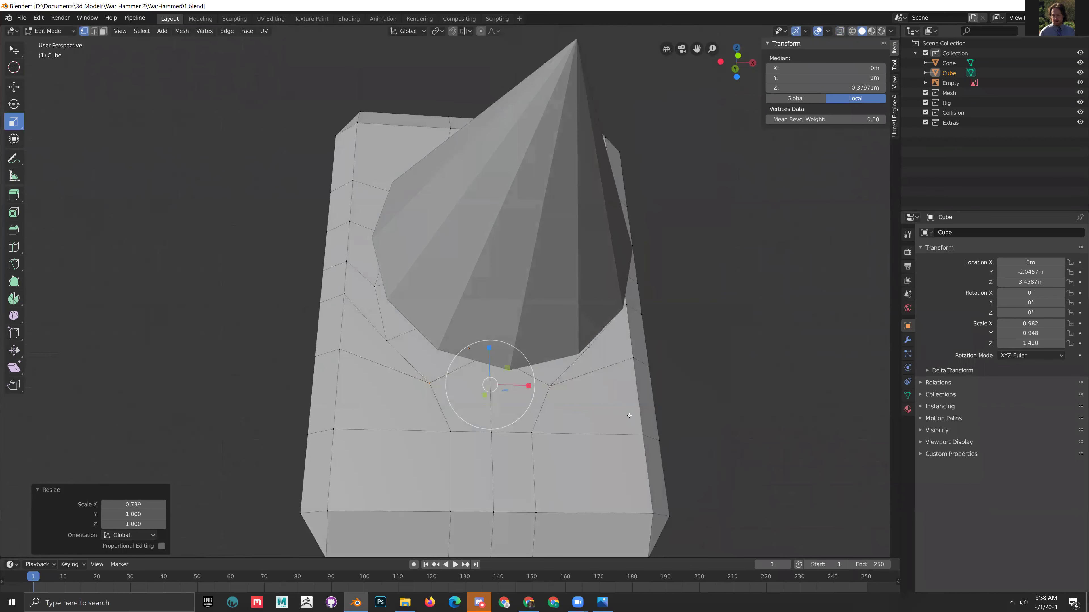
# - Show the front view in wireframe, check ring vertices, and switch to the Move tool
pyautogui.press('KP_1')
pyautogui.press('z')
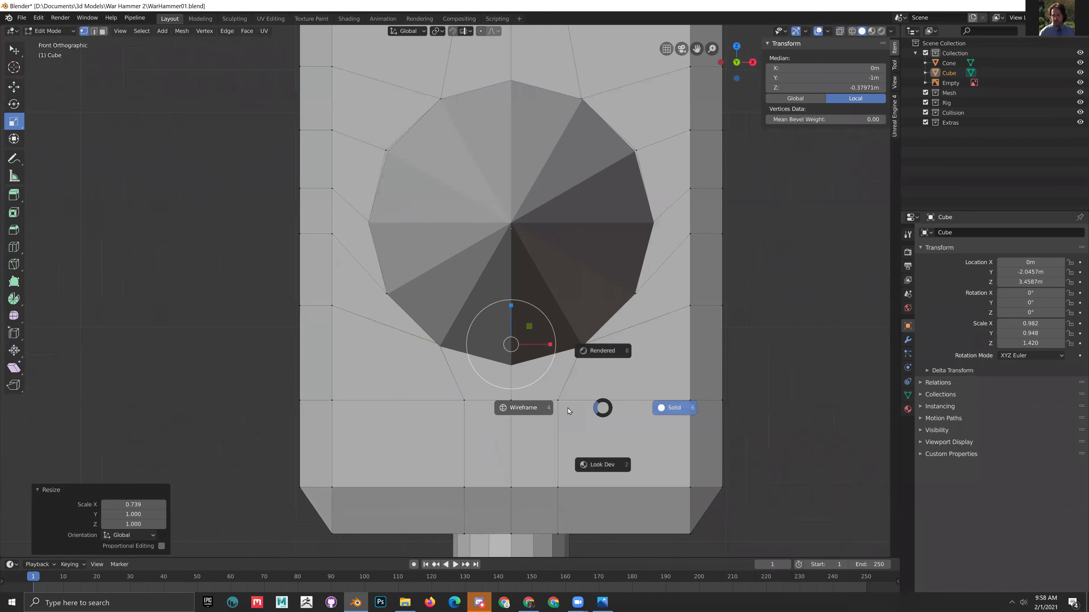
pyautogui.click(570, 411)
pyautogui.click(557, 296)
pyautogui.click(488, 296)
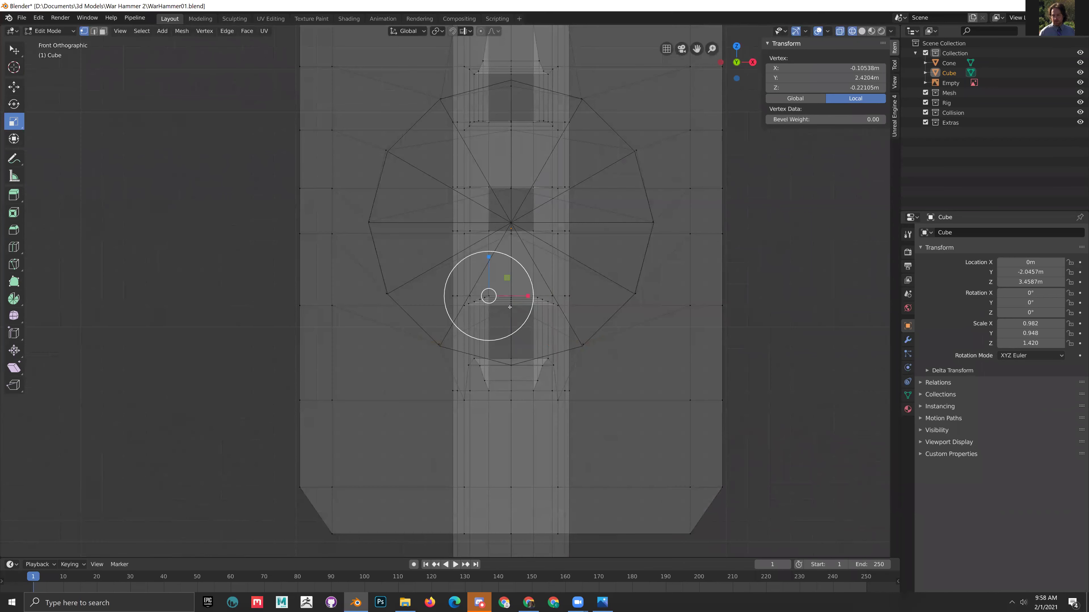
pyautogui.click(763, 447)
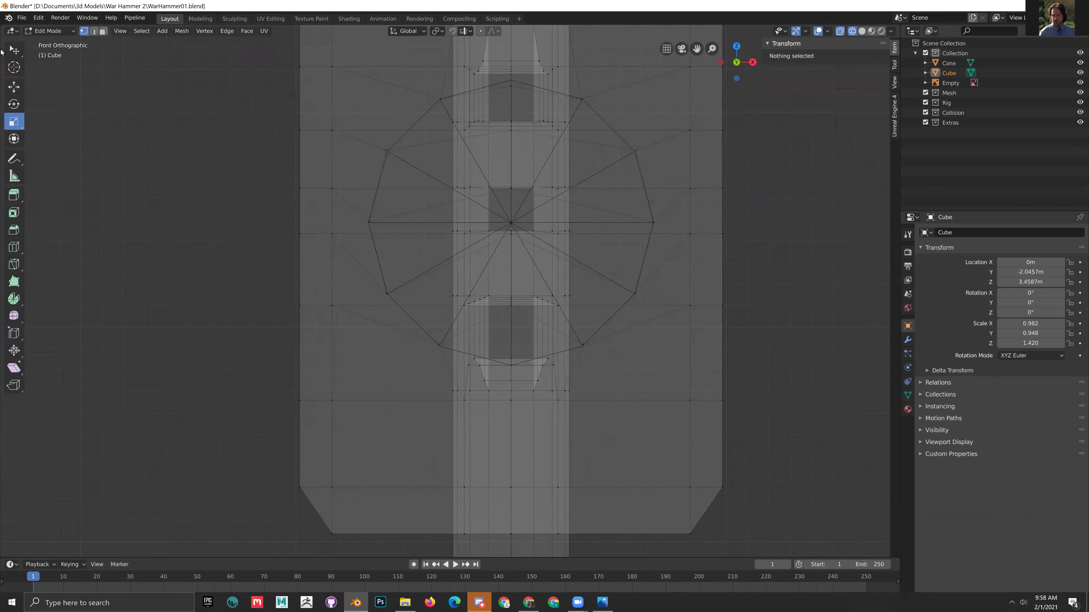
pyautogui.click(14, 87)
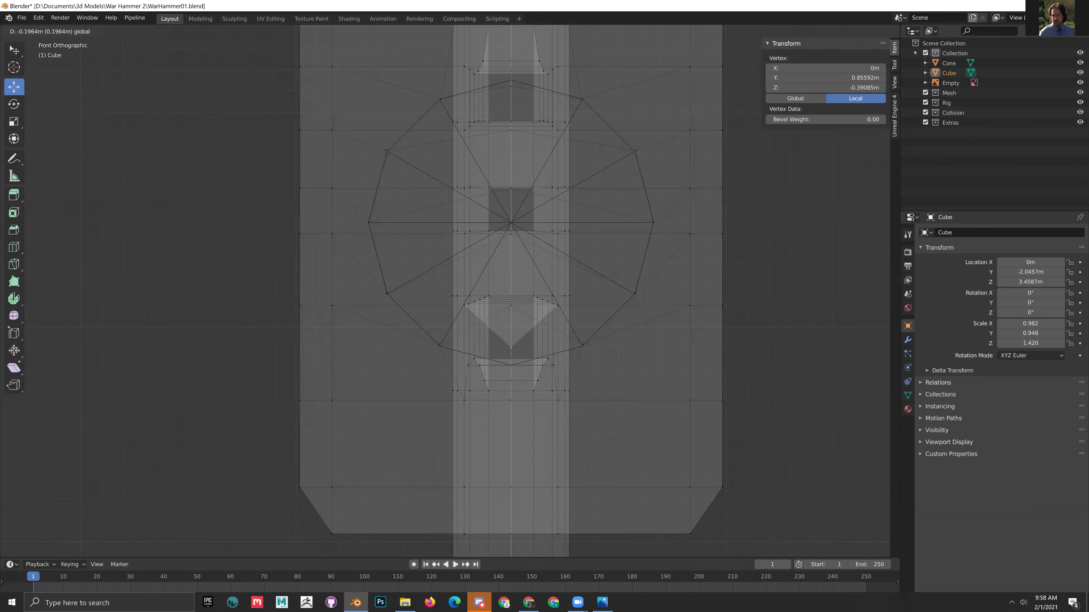
pyautogui.moveTo(514, 317)
pyautogui.mouseDown(button='middle')
pyautogui.moveTo(575, 353)
pyautogui.moveTo(510, 382)
pyautogui.mouseUp(button='middle')
pyautogui.press('z')
pyautogui.click(552, 402)
# - Lower the ring's bottom vertex straight down along Z in wireframe front view
pyautogui.click(489, 367)
pyautogui.press('KP_1')
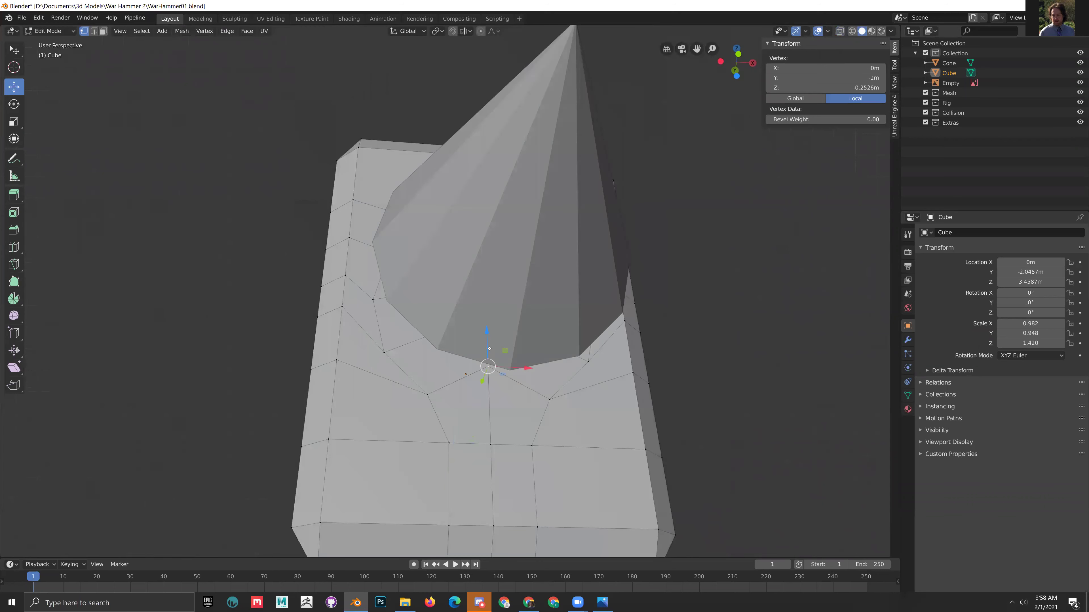
pyautogui.press('z')
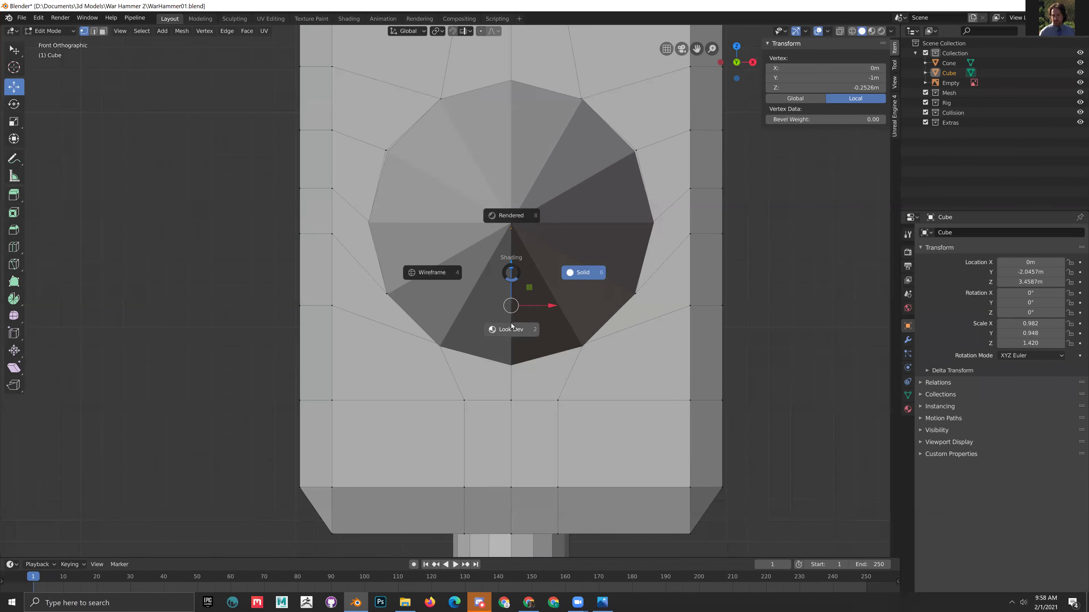
pyautogui.click(506, 280)
pyautogui.press('g')
pyautogui.press('z')
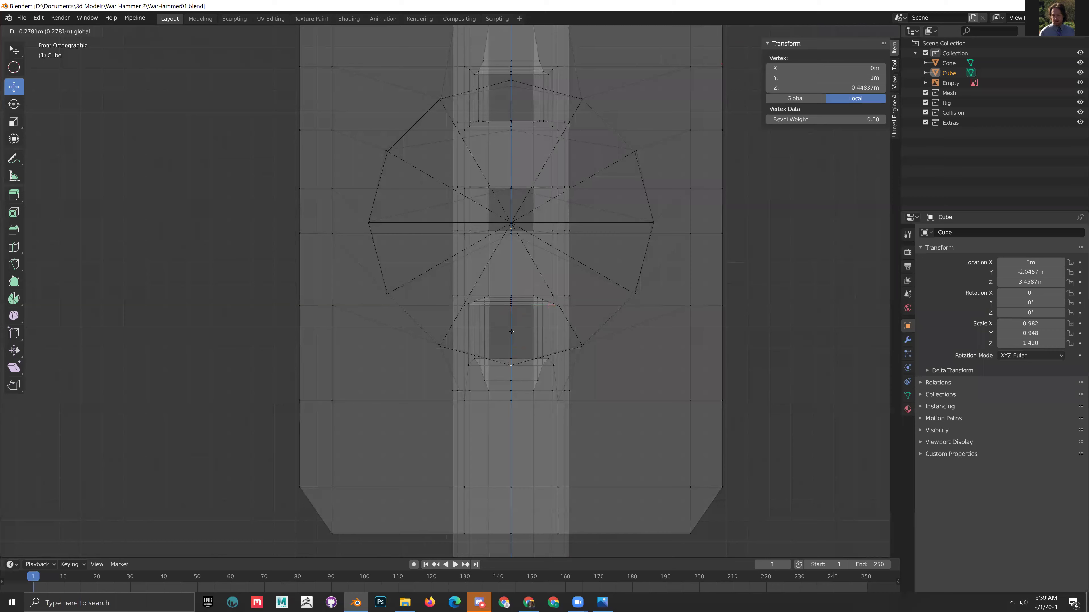
pyautogui.click(507, 333)
pyautogui.keyDown('shift'); pyautogui.scroll(3, 508, 333); pyautogui.keyUp('shift')
pyautogui.scroll(3, 561, 118)
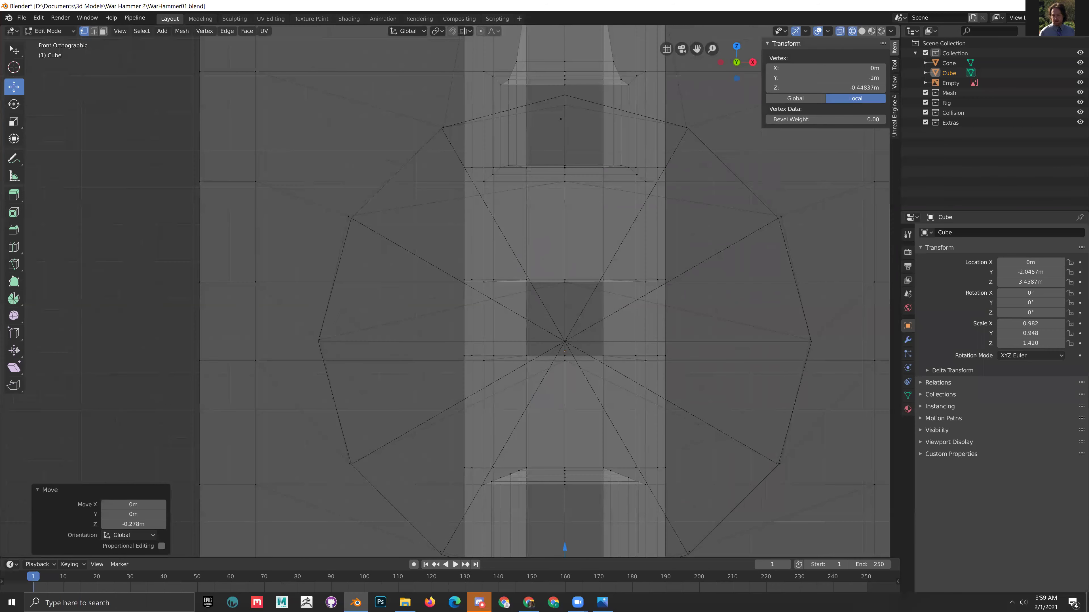
# - Raise the ring's top vertex 0.0275 m along Z
pyautogui.click(571, 104)
pyautogui.press('g')
pyautogui.press('z')
pyautogui.click(538, 97)
# - Scale the upper mirrored vertex pair to 0.979 on X, then return to Solid shading
pyautogui.click(347, 216)
pyautogui.keyDown('shift'); pyautogui.click(782, 216); pyautogui.keyUp('shift')
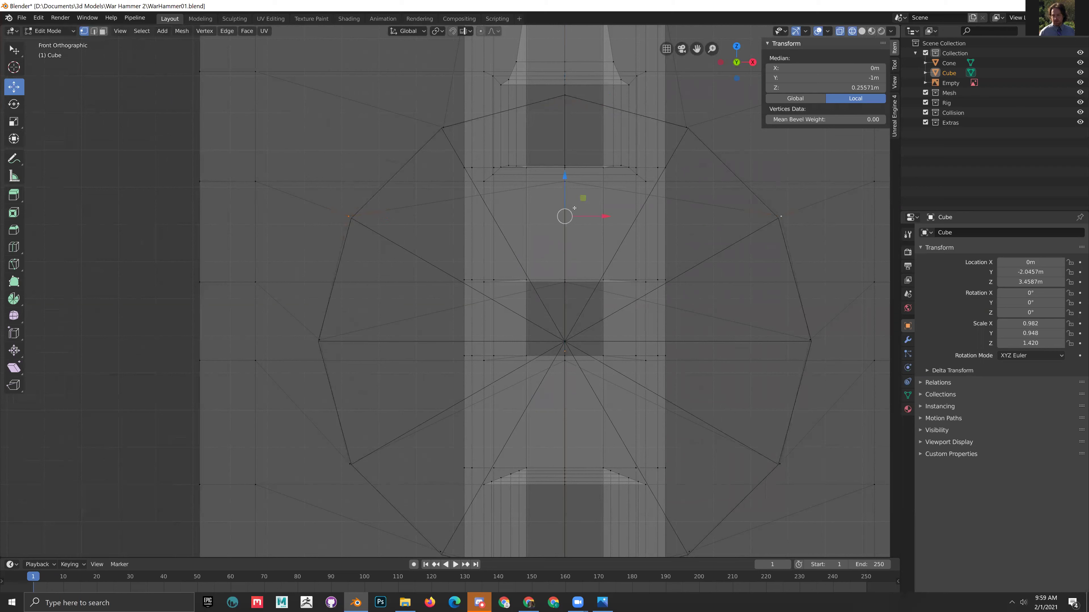
pyautogui.click(14, 121)
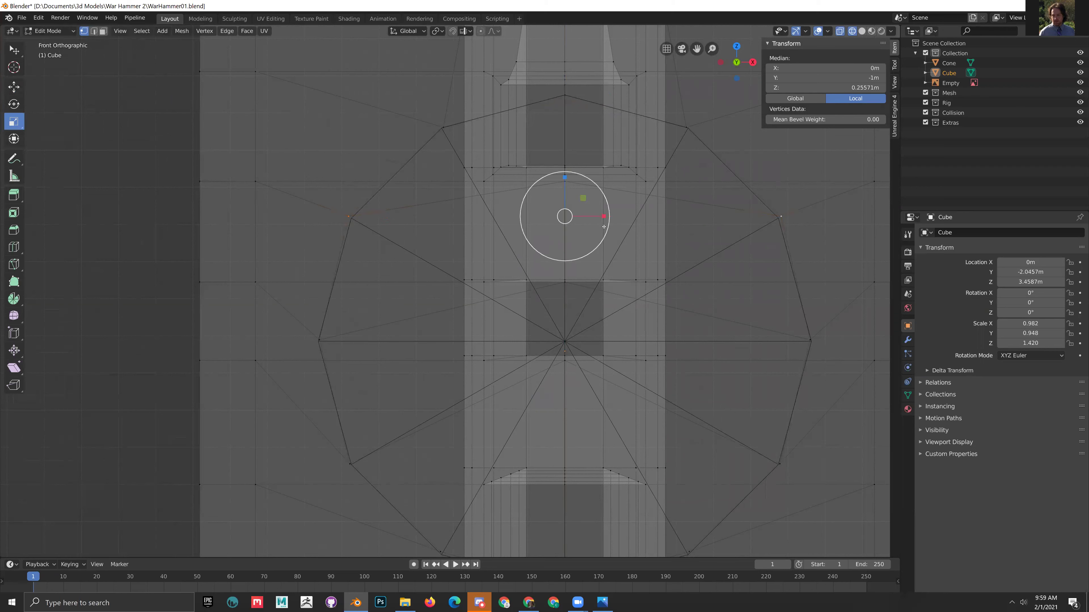
pyautogui.moveTo(604, 218); pyautogui.dragTo(603, 219)
pyautogui.moveTo(669, 360)
pyautogui.keyDown('shift'); pyautogui.mouseDown(button='middle')
pyautogui.moveTo(612, 262)
pyautogui.moveTo(558, 294)
pyautogui.moveTo(498, 279)
pyautogui.mouseUp(button='middle'); pyautogui.keyUp('shift')
pyautogui.scroll(-3, 609, 266)
pyautogui.press('z')
pyautogui.press('6')
# - In Object Mode, move the cone spike 1.7 m out along Y
pyautogui.press('Tab')
pyautogui.hotkey('shift', 'space')
pyautogui.press('r')
pyautogui.click(500, 272)
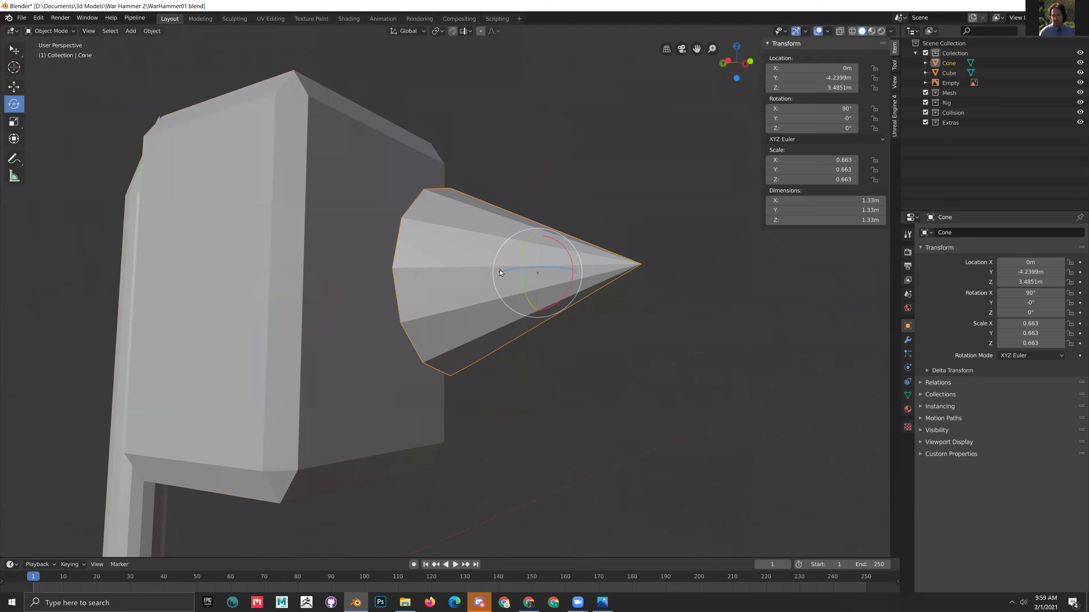
pyautogui.press('g')
pyautogui.press('y')
pyautogui.click(348, 300)
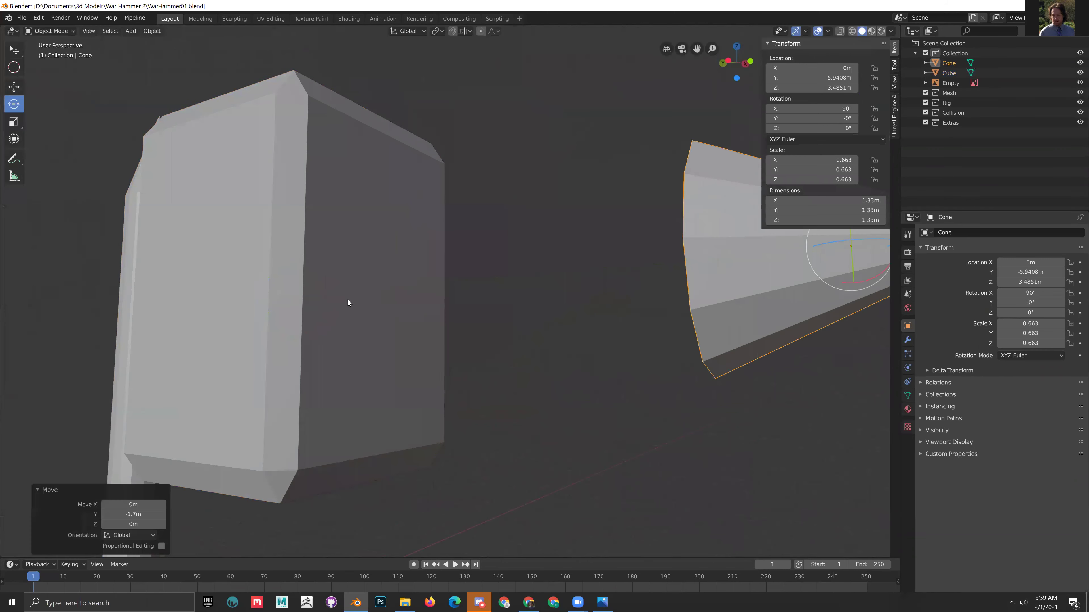
# - Reopen the hammer head mesh for editing in face select mode
pyautogui.click(347, 298)
pyautogui.press('Tab')
pyautogui.moveTo(347, 298); pyautogui.dragTo(560, 280, button='middle')
pyautogui.click(557, 257)
pyautogui.click(103, 31)
# - Select the eight-face fan where the spike sat, then view from the side
pyautogui.click(514, 120)
pyautogui.keyDown('shift'); pyautogui.click(639, 120); pyautogui.keyUp('shift')
pyautogui.keyDown('shift'); pyautogui.click(650, 182); pyautogui.keyUp('shift')
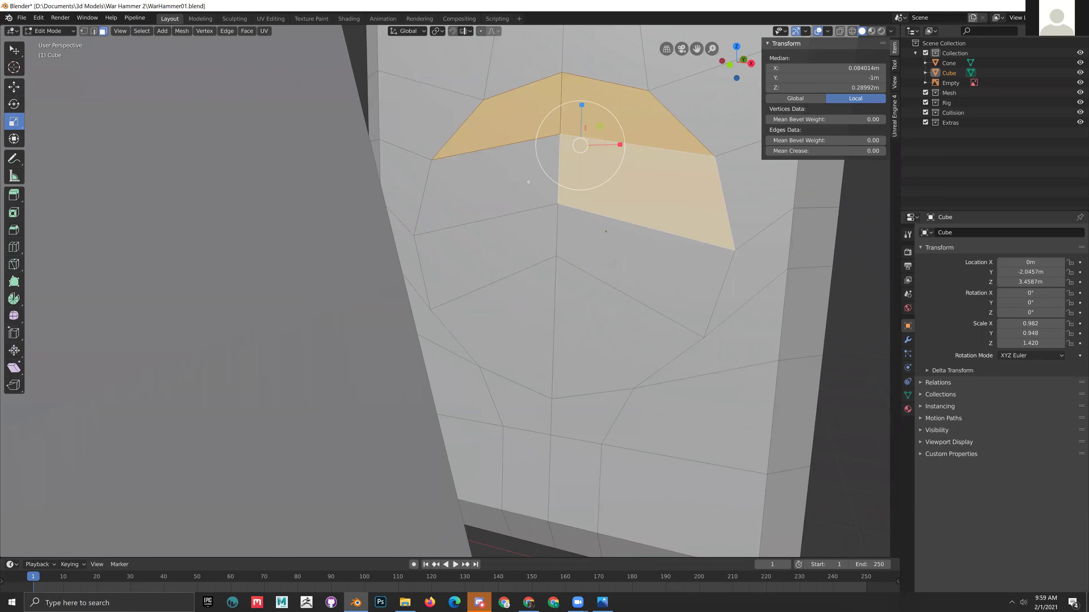
pyautogui.keyDown('shift'); pyautogui.click(485, 188); pyautogui.keyUp('shift')
pyautogui.keyDown('shift'); pyautogui.click(639, 262); pyautogui.keyUp('shift')
pyautogui.keyDown('shift'); pyautogui.click(489, 258); pyautogui.keyUp('shift')
pyautogui.keyDown('shift'); pyautogui.click(506, 339); pyautogui.keyUp('shift')
pyautogui.keyDown('shift'); pyautogui.click(604, 340); pyautogui.keyUp('shift')
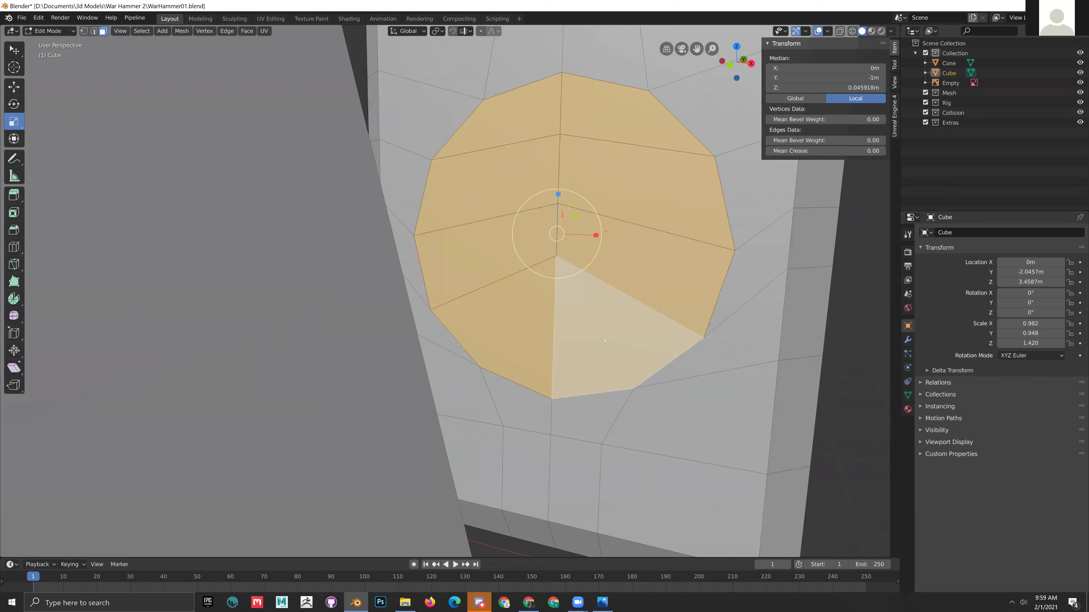
pyautogui.press('KP_3')
pyautogui.scroll(-5, 511, 180)
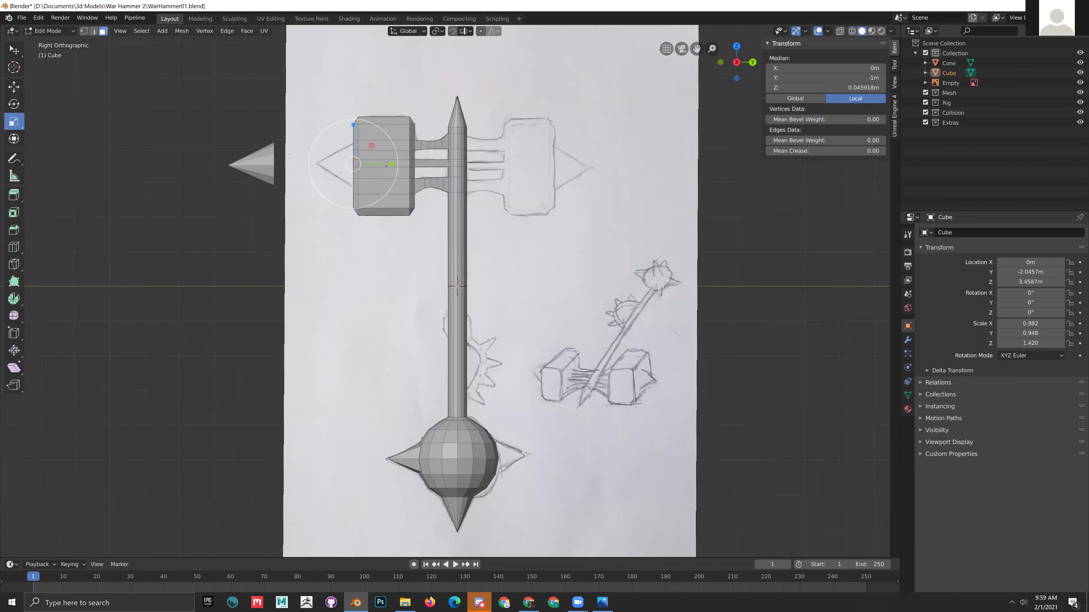
# - Return to Object Mode and select and frame the cone spike in side view
pyautogui.press('KP_1')
pyautogui.press('KP_3')
pyautogui.moveTo(413, 121); pyautogui.dragTo(416, 263, button='middle')
pyautogui.press('x')
pyautogui.press('Escape')
pyautogui.press('Tab')
pyautogui.click(322, 294)
pyautogui.press('KP_Decimal')
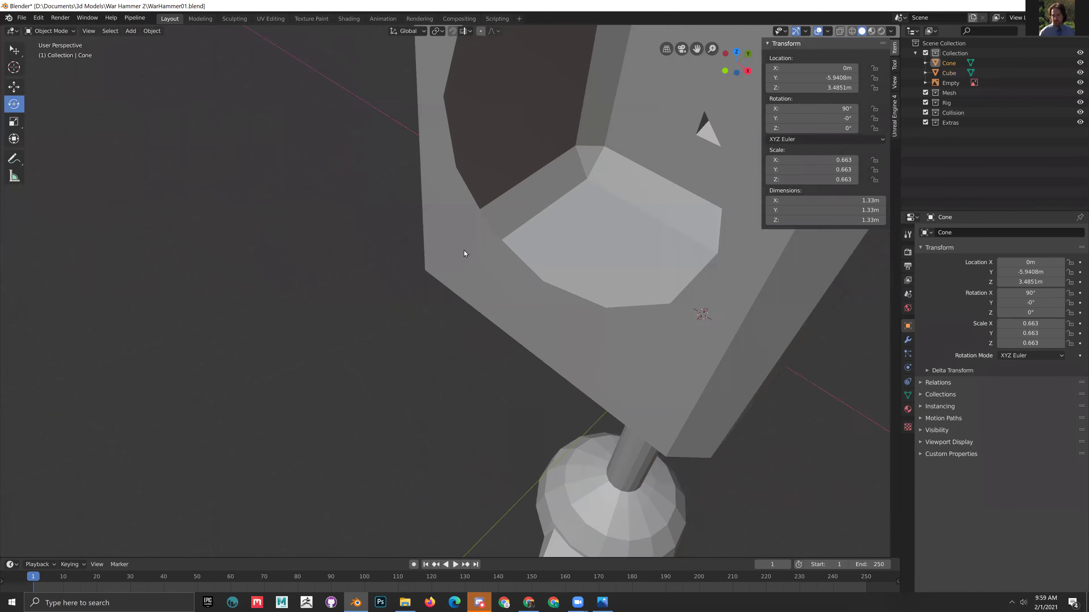
pyautogui.press('KP_3')
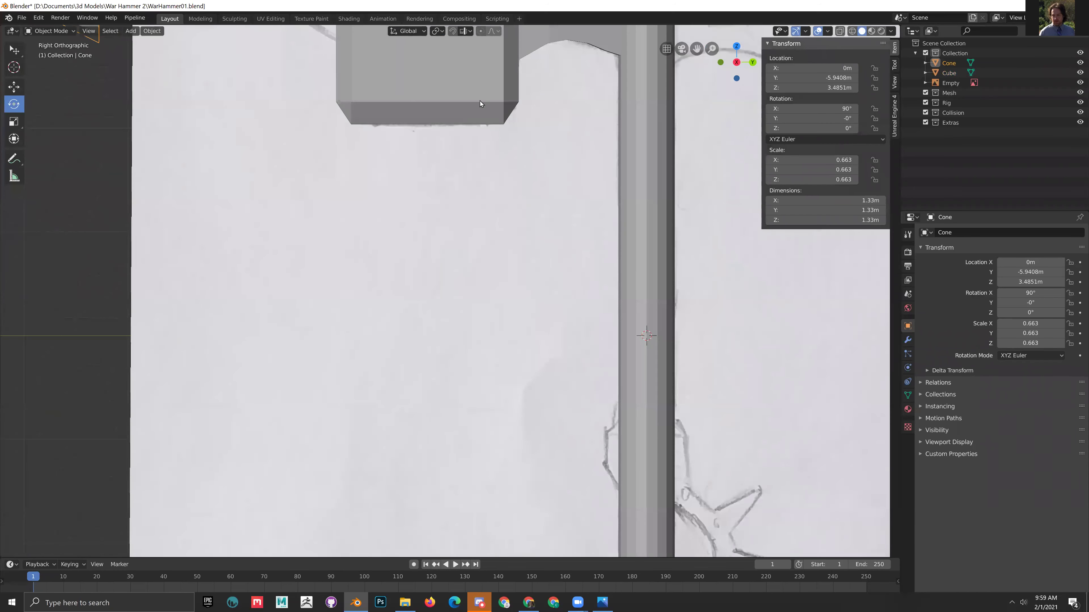
pyautogui.keyDown('shift'); pyautogui.moveTo(480, 101); pyautogui.dragTo(611, 344, button='middle'); pyautogui.keyUp('shift')
# - Slide the cone along Y until it sits against the hammer head's side
pyautogui.press('Tab')
pyautogui.press('Tab')
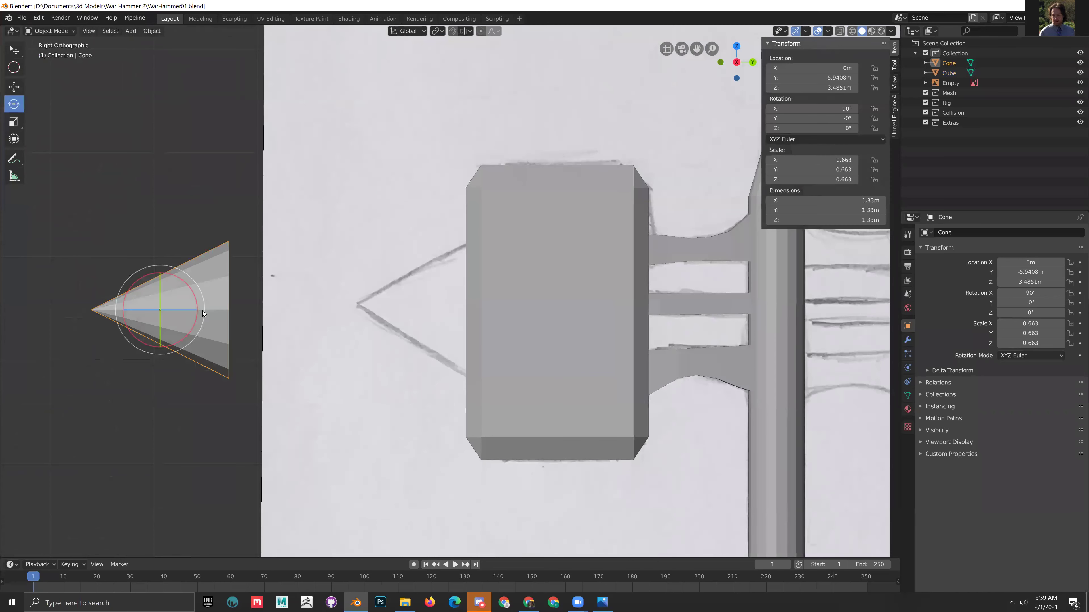
pyautogui.press('g')
pyautogui.press('y')
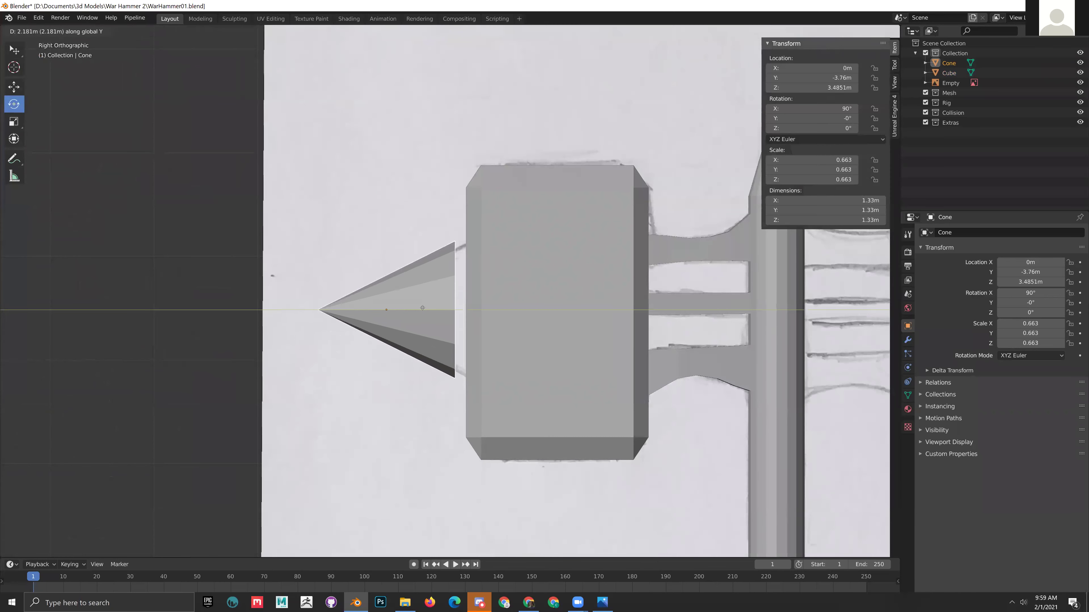
pyautogui.click(430, 311)
pyautogui.moveTo(430, 311); pyautogui.dragTo(600, 363, button='middle')
pyautogui.press('g')
pyautogui.press('y')
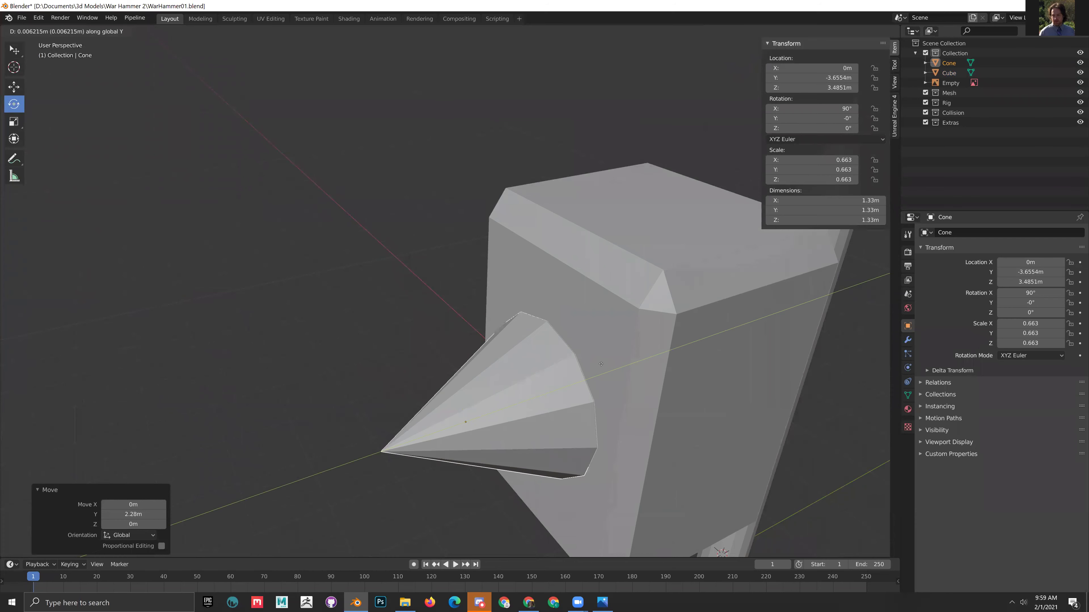
pyautogui.click(601, 364)
pyautogui.moveTo(601, 364); pyautogui.dragTo(623, 429, button='middle')
pyautogui.scroll(-2, 623, 429)
pyautogui.press('Tab')
pyautogui.press('Tab')
# - Join the cone into the hammer head mesh with Object > Join and enter Edit Mode
pyautogui.keyDown('shift'); pyautogui.click(507, 277); pyautogui.keyUp('shift')
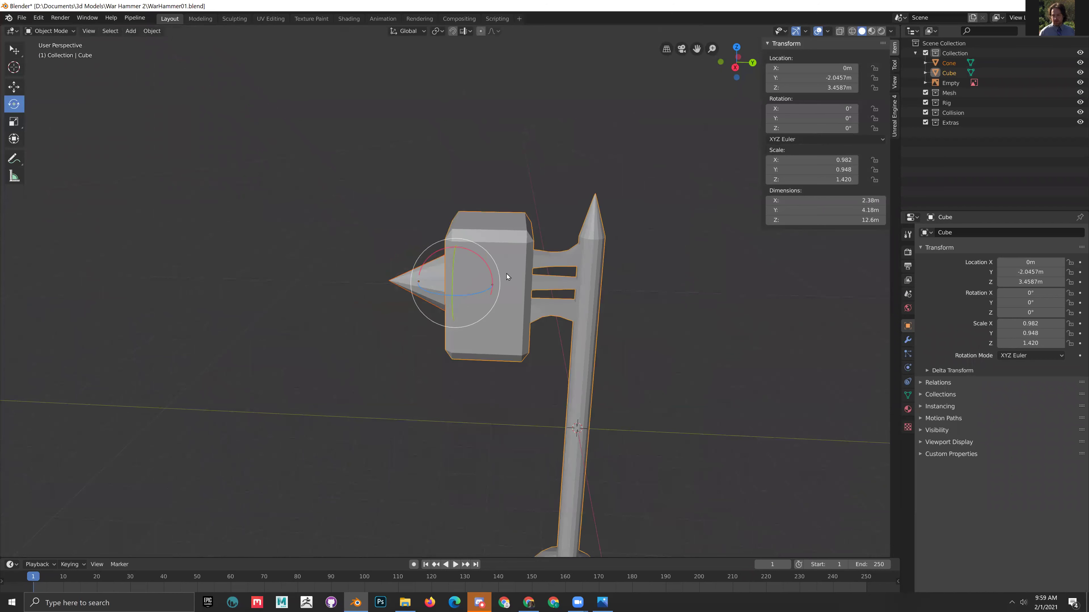
pyautogui.click(152, 30)
pyautogui.click(187, 126)
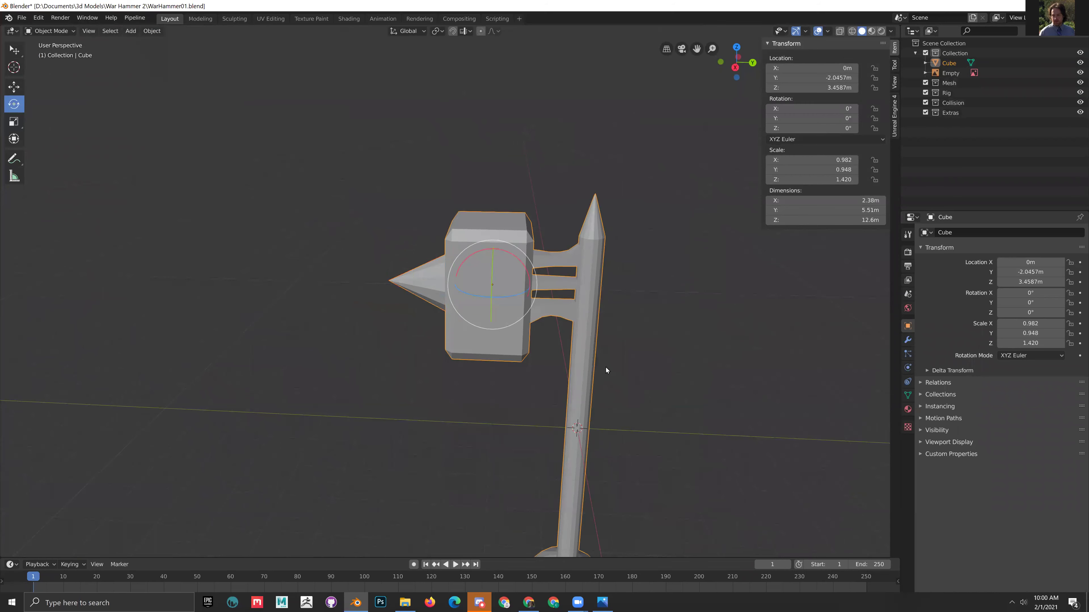
pyautogui.scroll(2, 591, 372)
pyautogui.press('Tab')
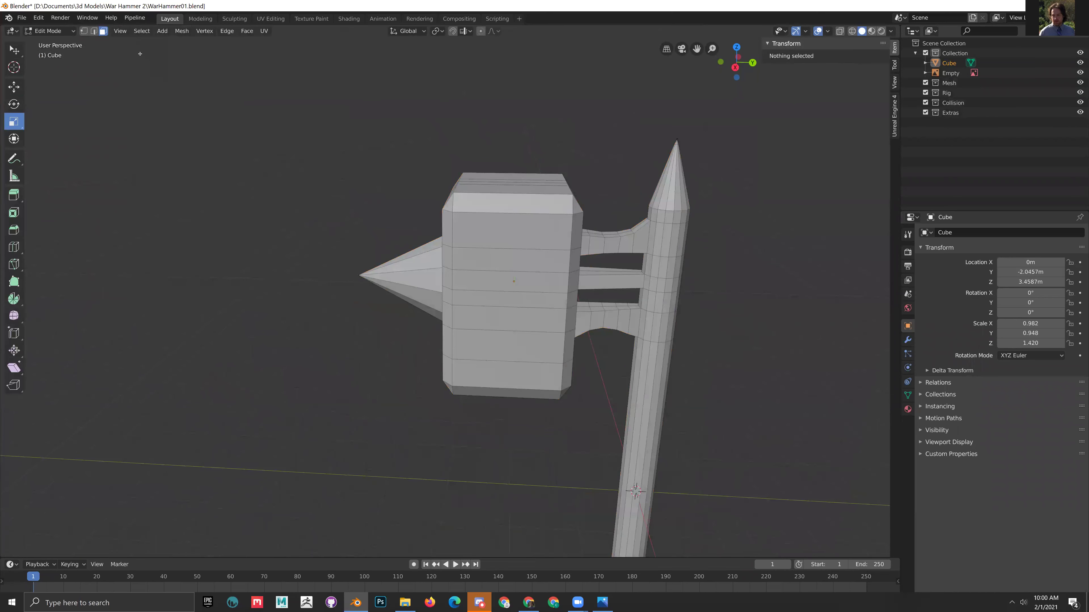
# - Select all vertices and run Mesh > Clean Up > Merge by Distance
pyautogui.press('a')
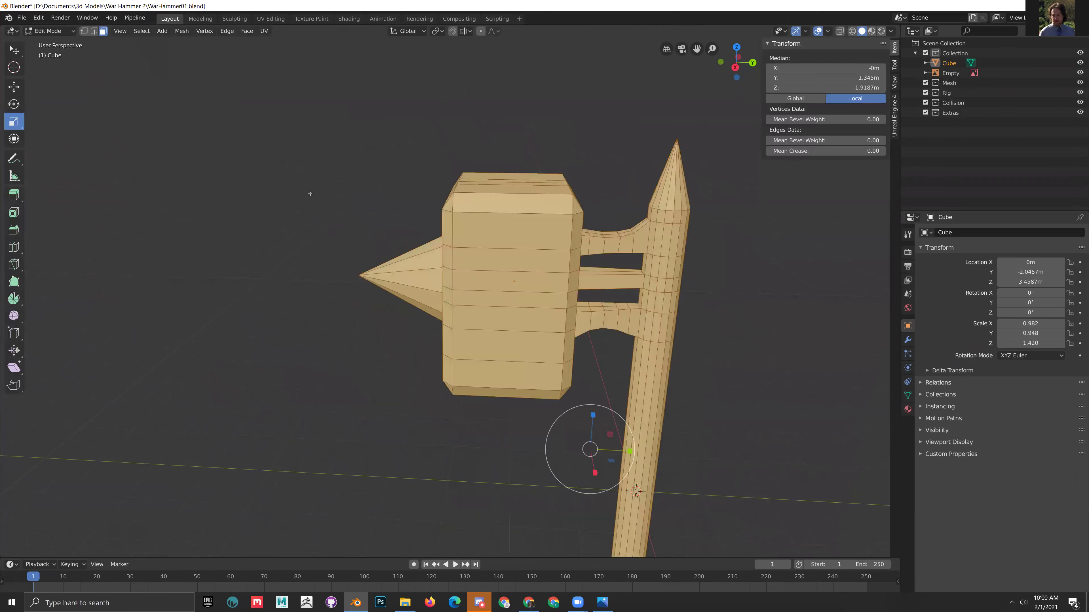
pyautogui.click(84, 31)
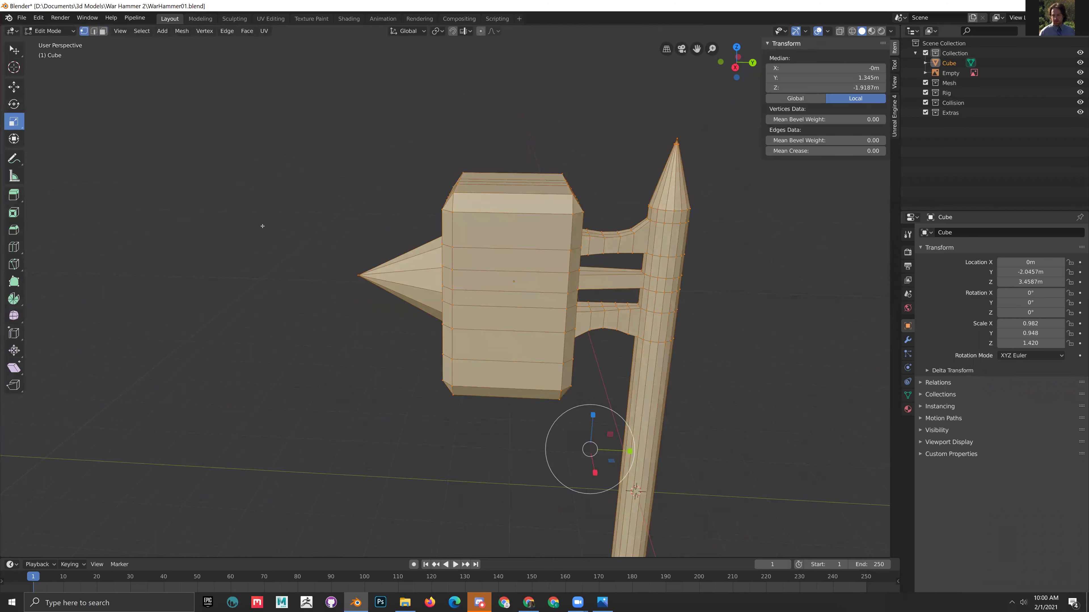
pyautogui.click(182, 31)
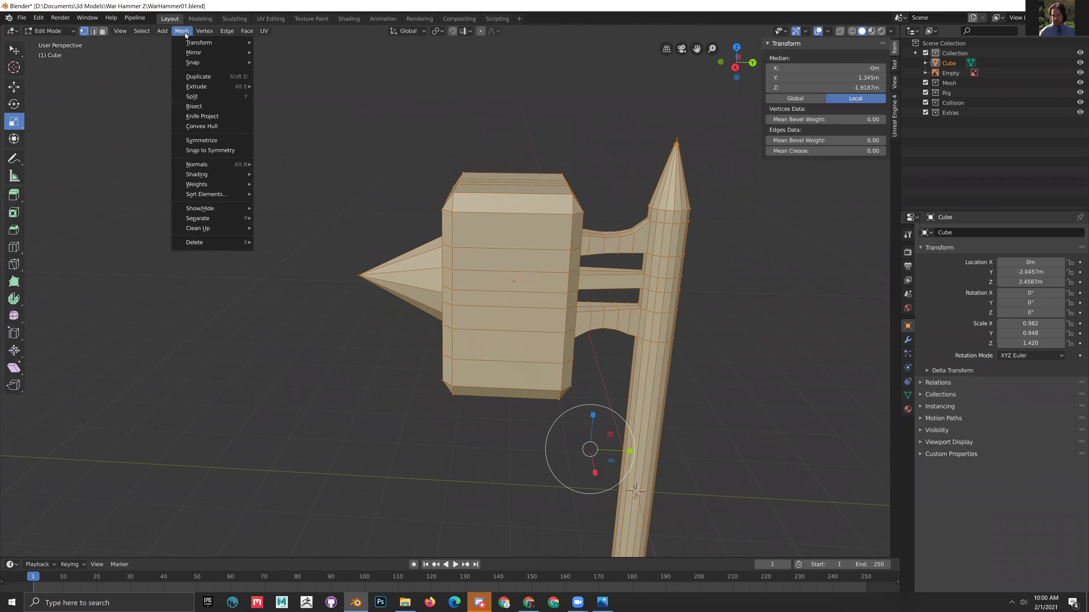
pyautogui.moveTo(204, 229)
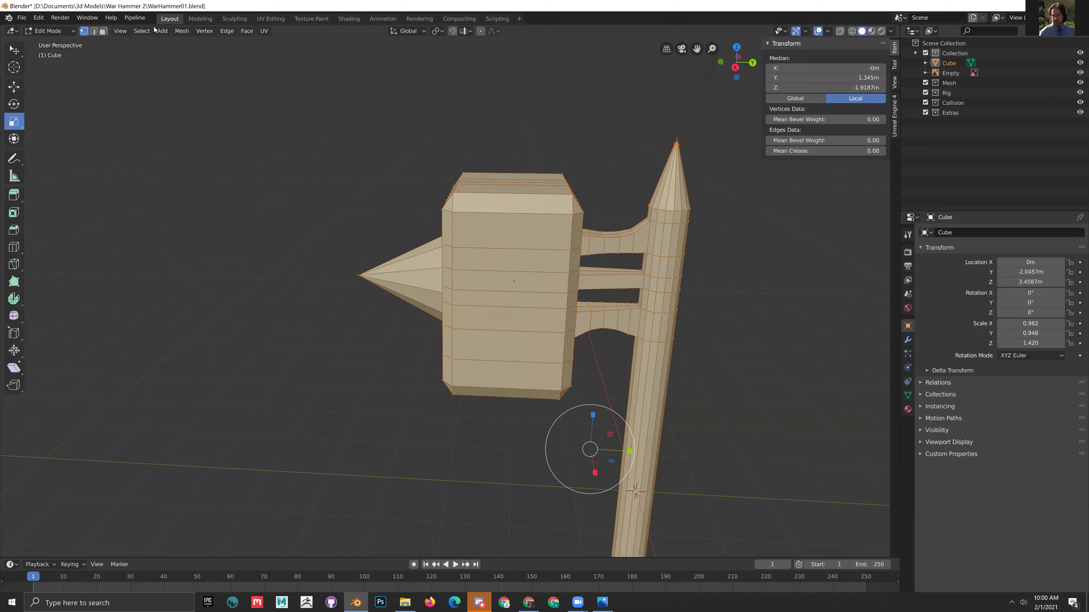
pyautogui.click(181, 31)
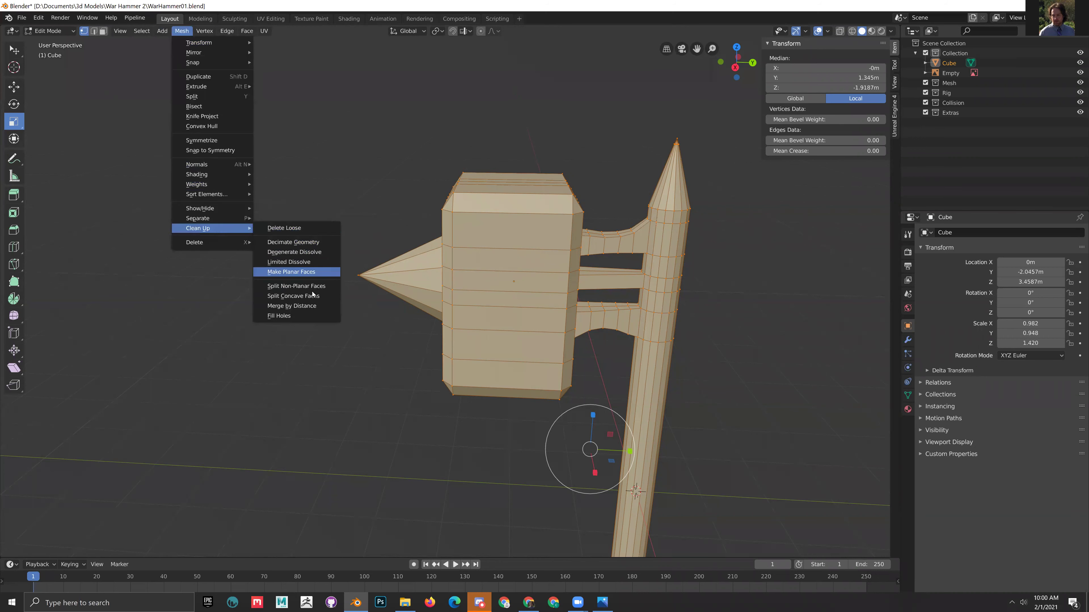
pyautogui.click(312, 307)
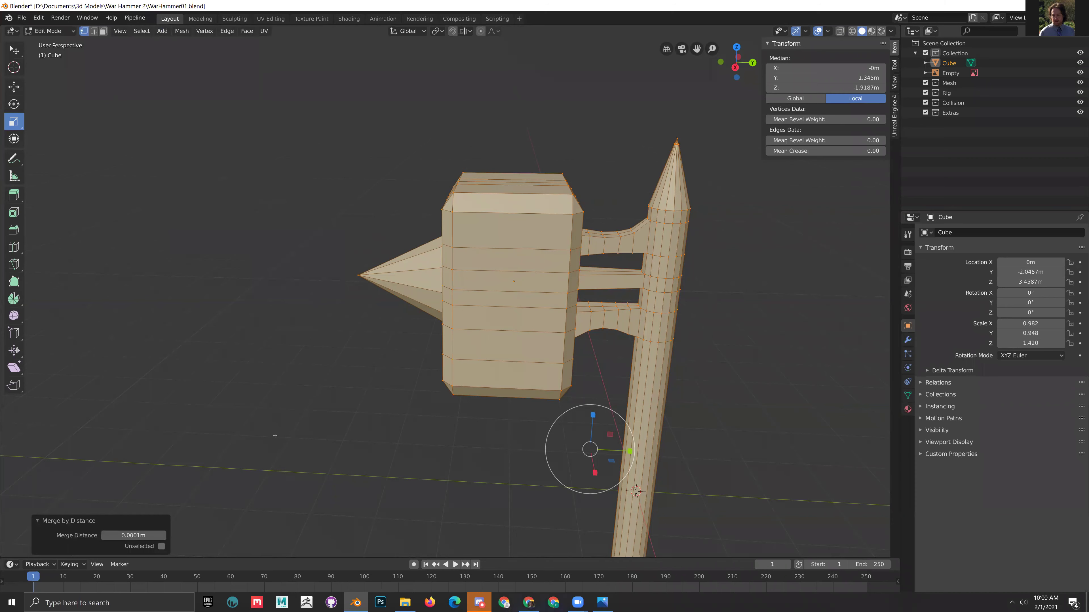
# - Set the merge distance to 0.0101 m, removing 12 duplicate vertices
pyautogui.doubleClick(613, 9)
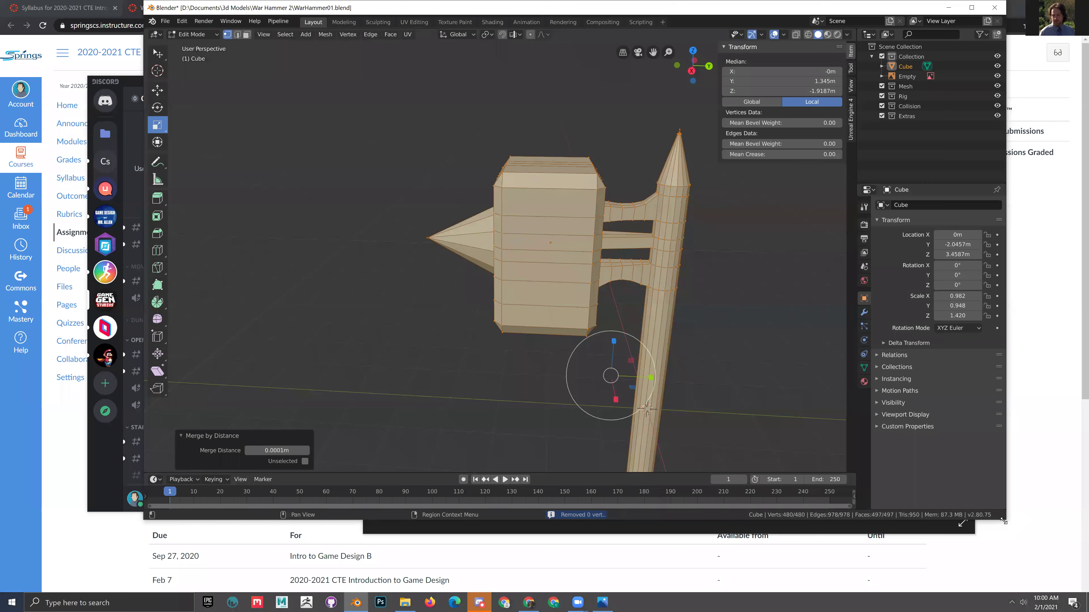
pyautogui.moveTo(1003, 521); pyautogui.dragTo(1045, 568)
pyautogui.click(306, 495)
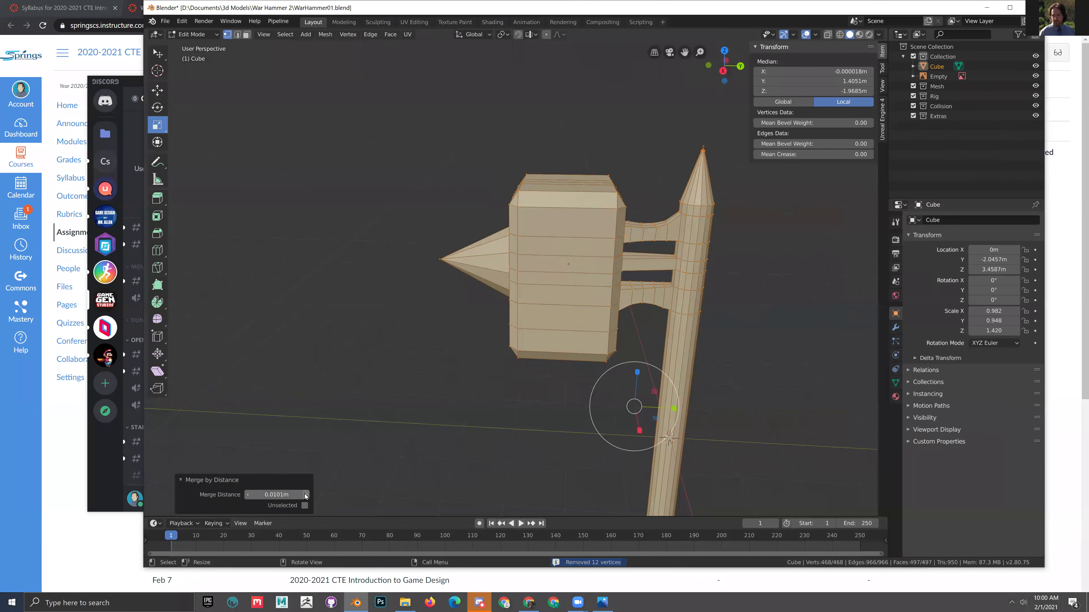
pyautogui.click(248, 495)
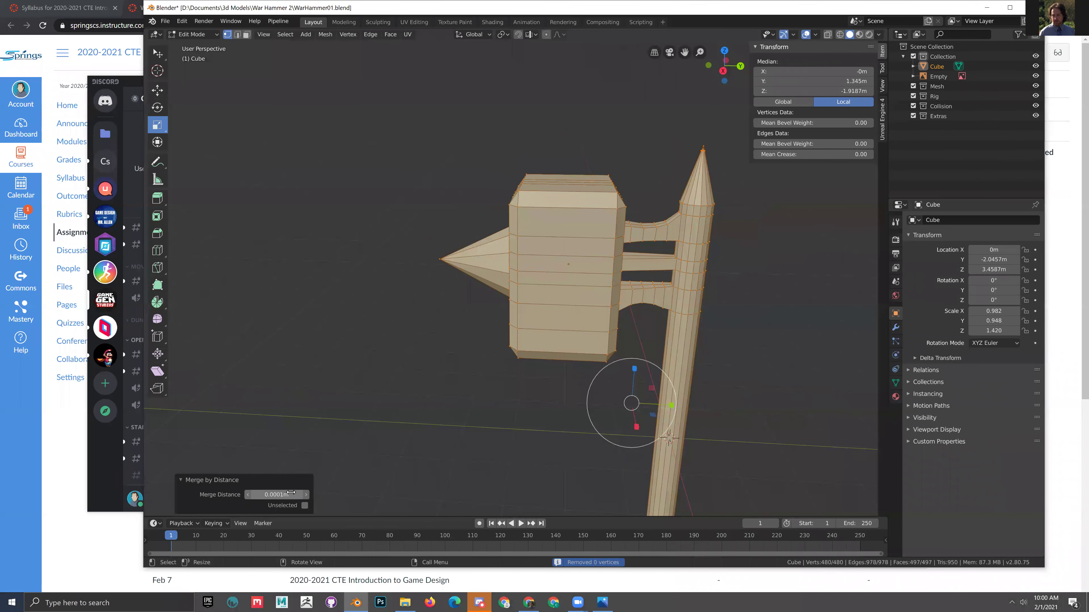
pyautogui.click(305, 495)
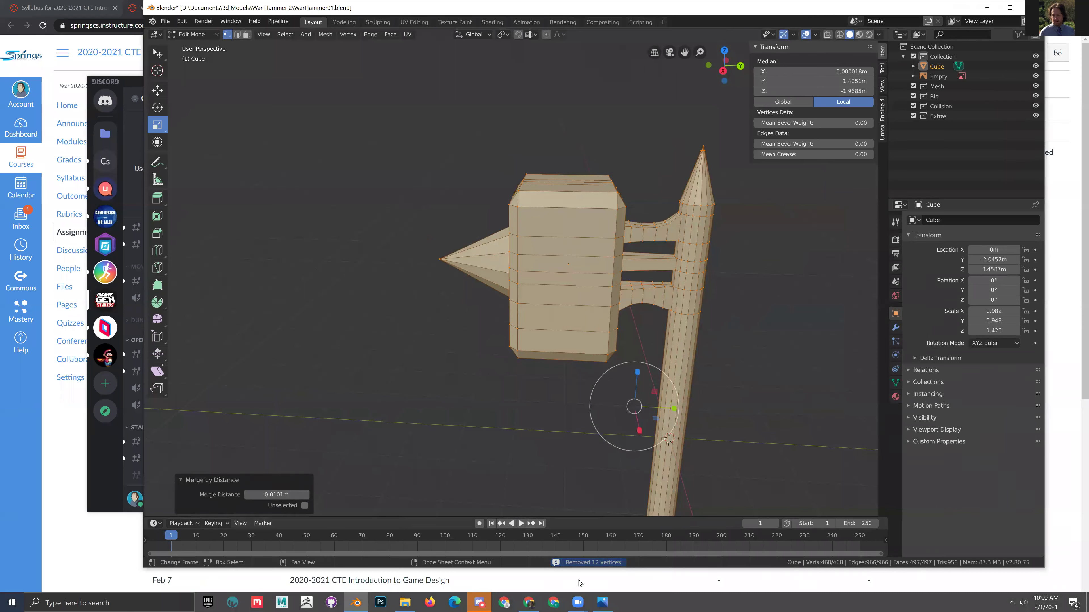
pyautogui.moveTo(519, 288); pyautogui.dragTo(573, 247, button='middle')
# - Deselect all and move a head vertex beside the spike vertically along Z
pyautogui.scroll(4, 572, 247)
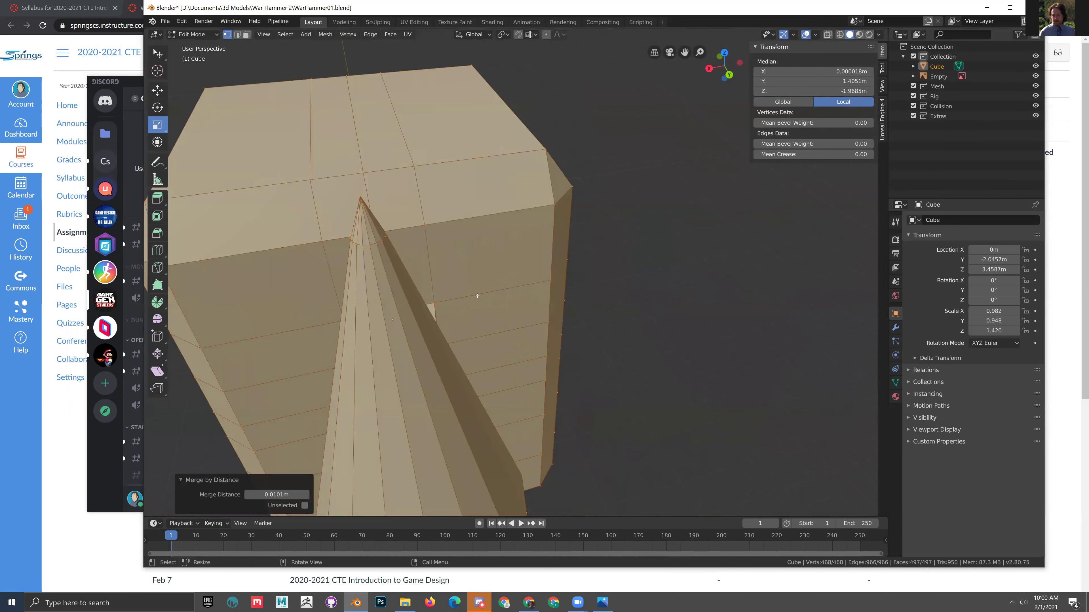
pyautogui.moveTo(436, 320); pyautogui.dragTo(508, 317, button='middle')
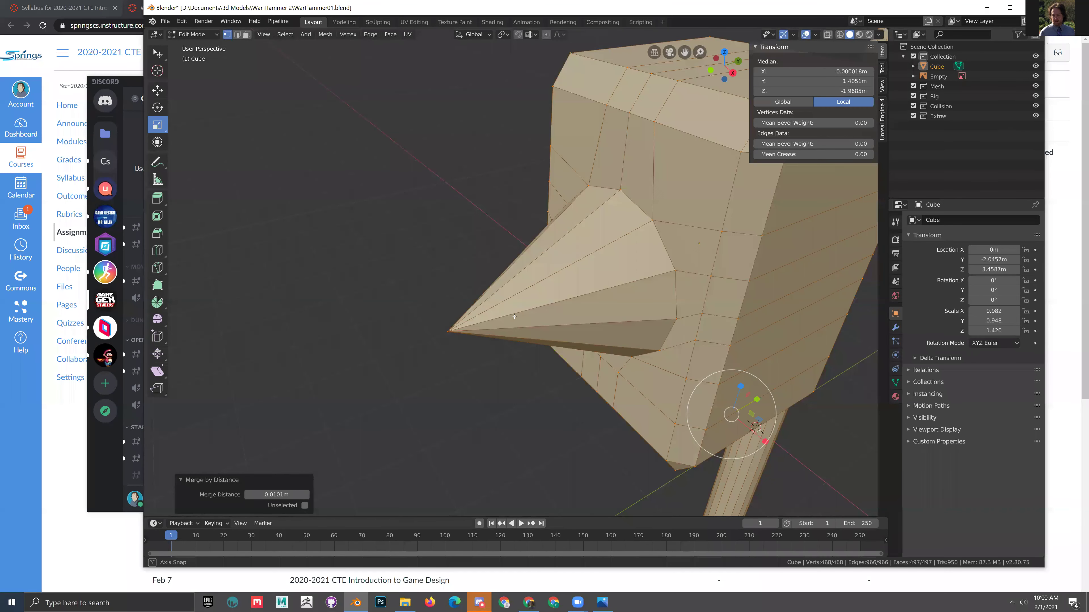
pyautogui.hotkey('alt', 'a')
pyautogui.click(156, 90)
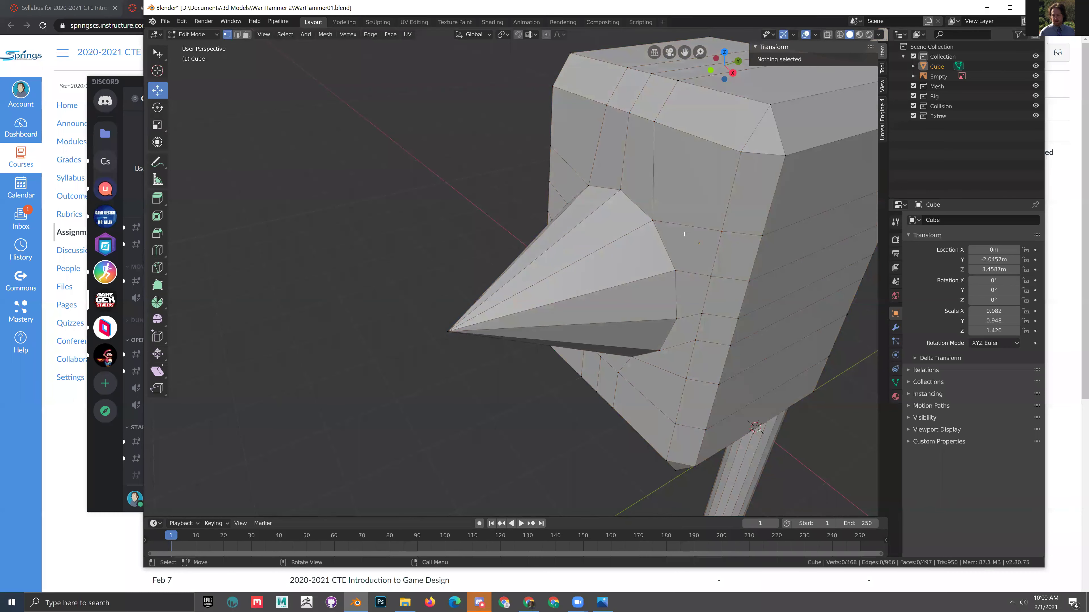
pyautogui.click(656, 218)
pyautogui.press('g')
pyautogui.press('z')
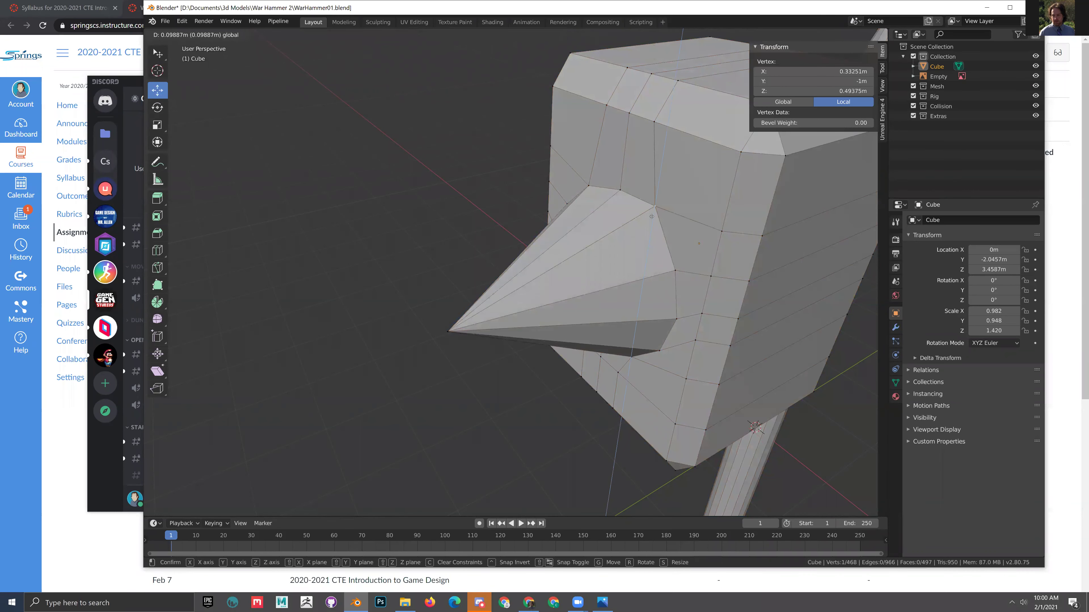
pyautogui.click(680, 112)
pyautogui.moveTo(680, 111); pyautogui.dragTo(459, 356, button='middle')
# - In front view, adjust the height of a left-edge vertex along Z
pyautogui.press('KP_1')
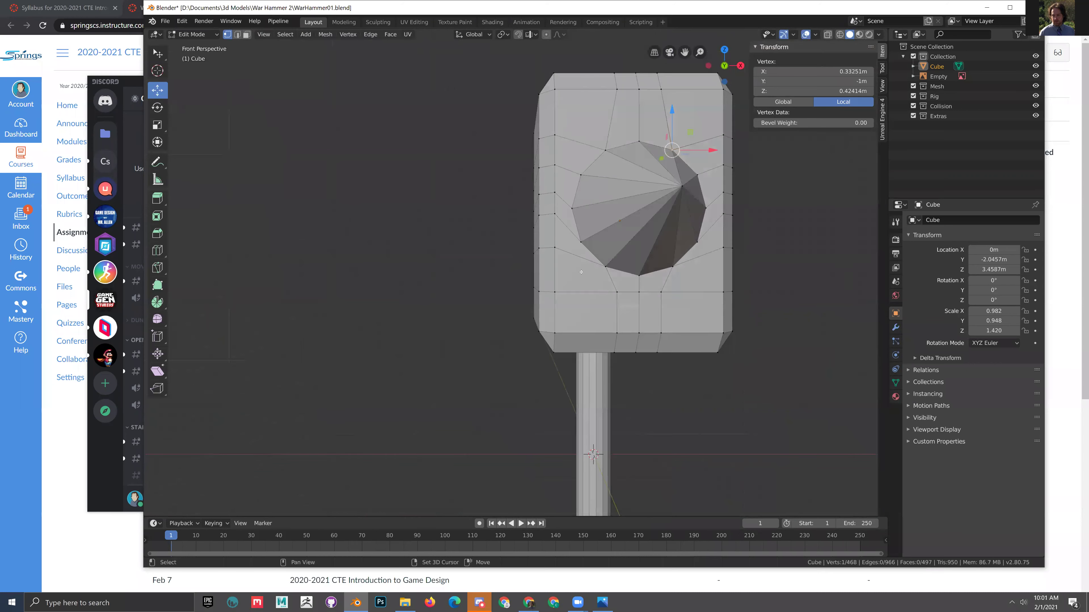
pyautogui.press('z')
pyautogui.click(556, 247)
pyautogui.press('g')
pyautogui.click(554, 193)
pyautogui.press('g')
pyautogui.press('z')
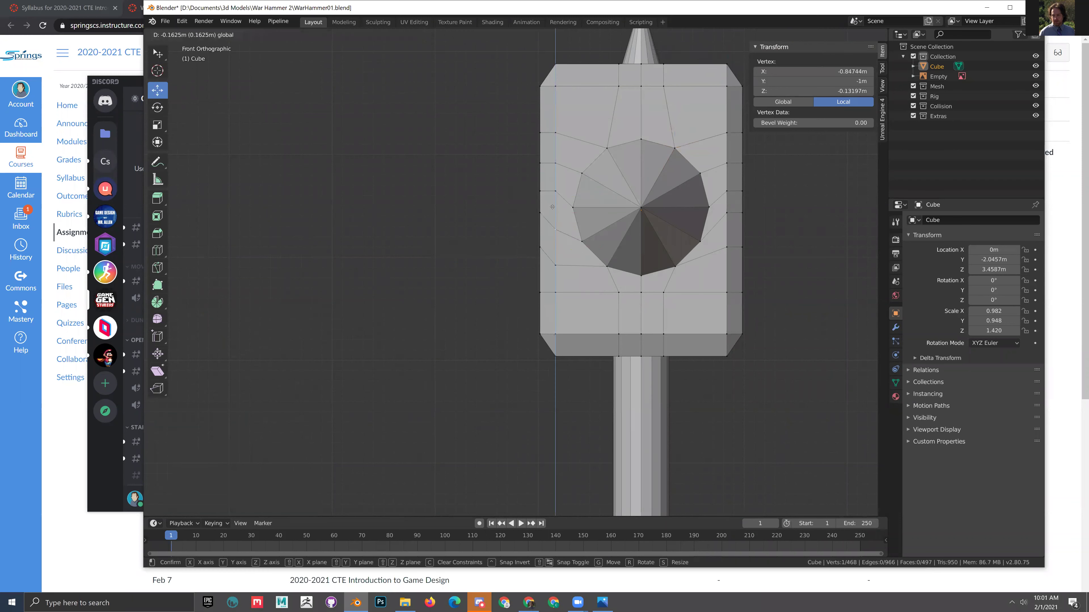
pyautogui.click(556, 186)
pyautogui.press('g')
pyautogui.press('z')
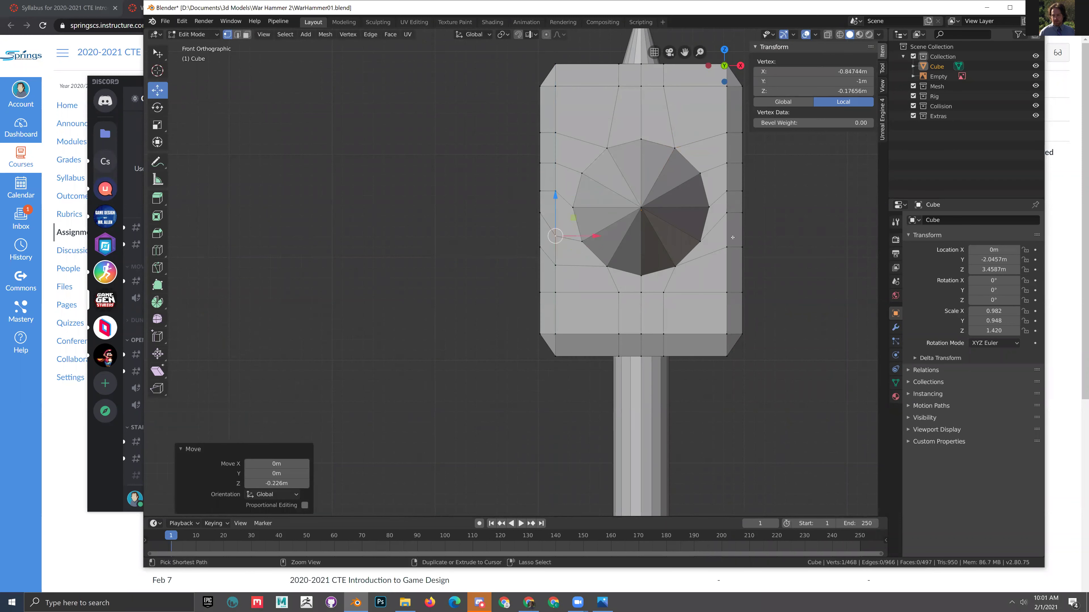
pyautogui.click(556, 198)
# - Lower two mirrored left/right edge vertex pairs together along Z
pyautogui.keyDown('shift'); pyautogui.click(726, 241); pyautogui.keyUp('shift')
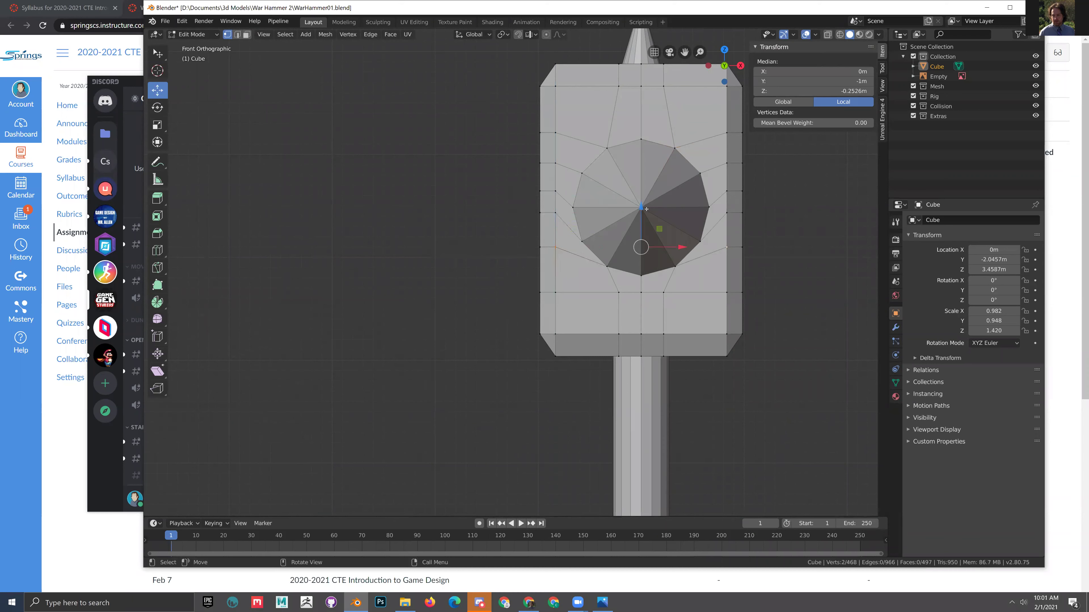
pyautogui.press('g')
pyautogui.press('z')
pyautogui.click(642, 231)
pyautogui.click(726, 212)
pyautogui.keyDown('shift'); pyautogui.click(554, 212); pyautogui.keyUp('shift')
pyautogui.press('g')
pyautogui.press('z')
pyautogui.click(636, 209)
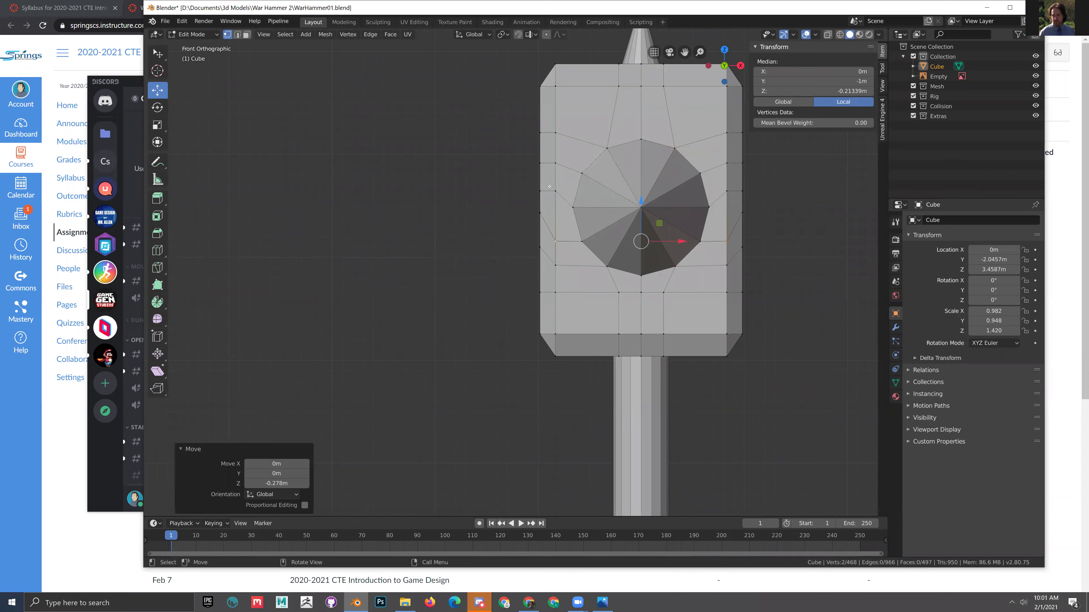
# - Move one more opposite edge vertex pair along Z, then pick a head face vertex
pyautogui.click(556, 190)
pyautogui.keyDown('shift'); pyautogui.click(725, 190); pyautogui.keyUp('shift')
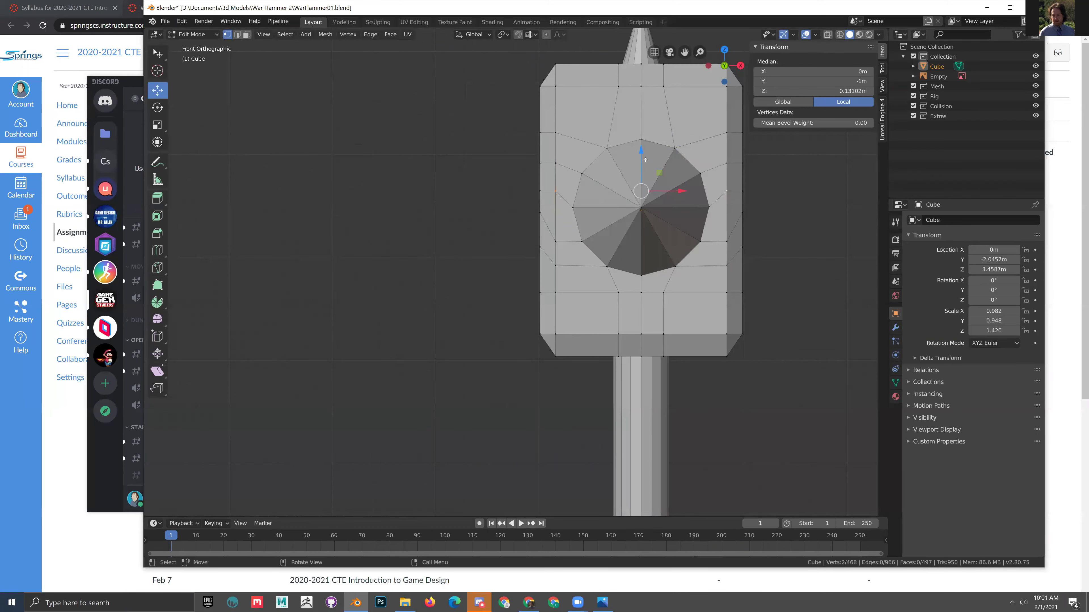
pyautogui.press('g')
pyautogui.press('z')
pyautogui.click(640, 168)
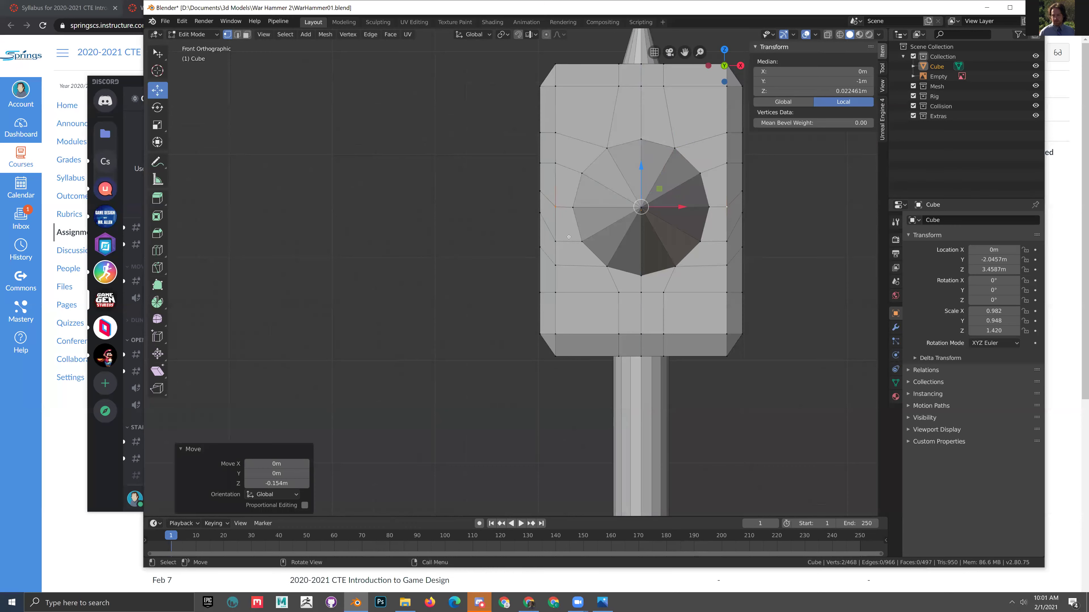
pyautogui.moveTo(639, 168); pyautogui.dragTo(528, 296, button='middle')
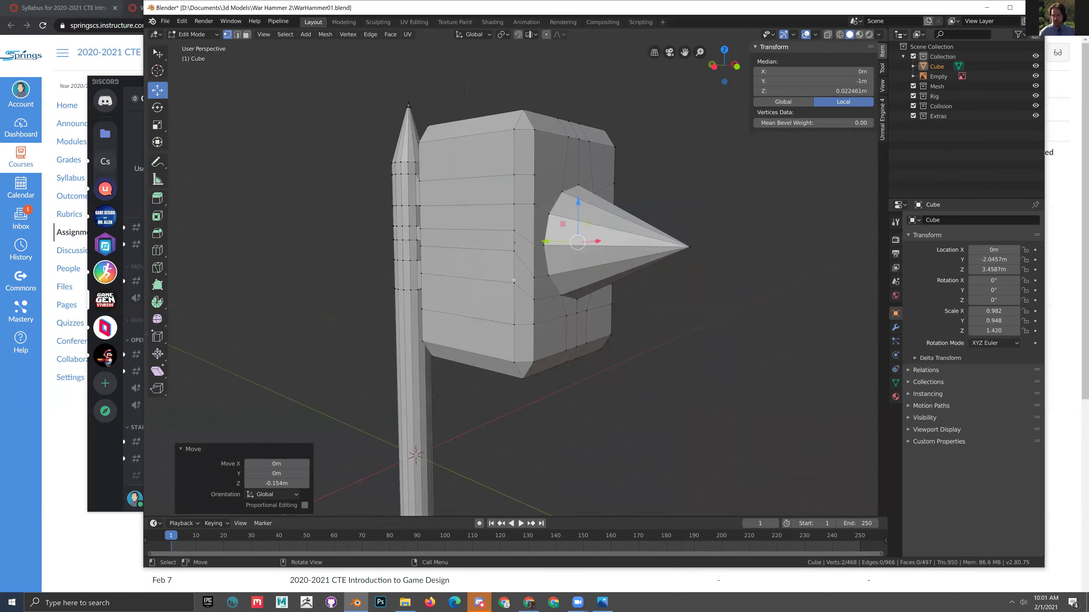
pyautogui.click(511, 279)
# - Test-move a vertex vertically, then undo the move
pyautogui.press('g')
pyautogui.press('z')
pyautogui.click(516, 254)
pyautogui.hotkey('ctrl', 'z')
# - Orbit to the handle side and switch to right orthographic view
pyautogui.moveTo(702, 416)
pyautogui.mouseDown(button='middle')
pyautogui.moveTo(554, 449)
pyautogui.moveTo(476, 442)
pyautogui.mouseUp(button='middle')
pyautogui.scroll(4, 623, 243)
pyautogui.press('KP_5')
pyautogui.press('KP_3')
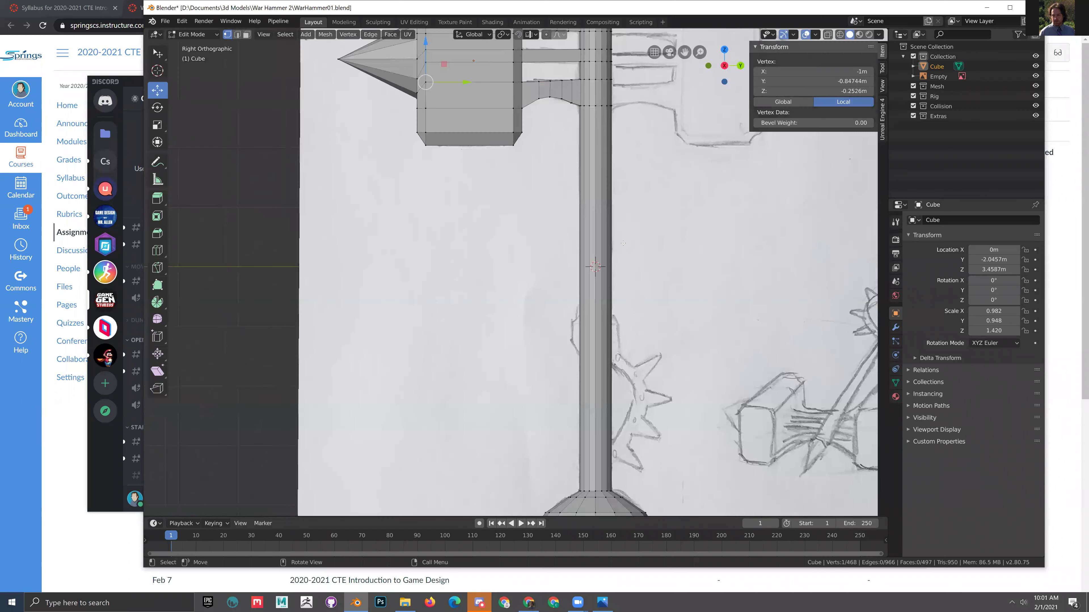
pyautogui.keyDown('shift'); pyautogui.scroll(-5, 600, 232); pyautogui.keyUp('shift')
pyautogui.keyDown('shift'); pyautogui.scroll(4, 593, 225); pyautogui.keyUp('shift')
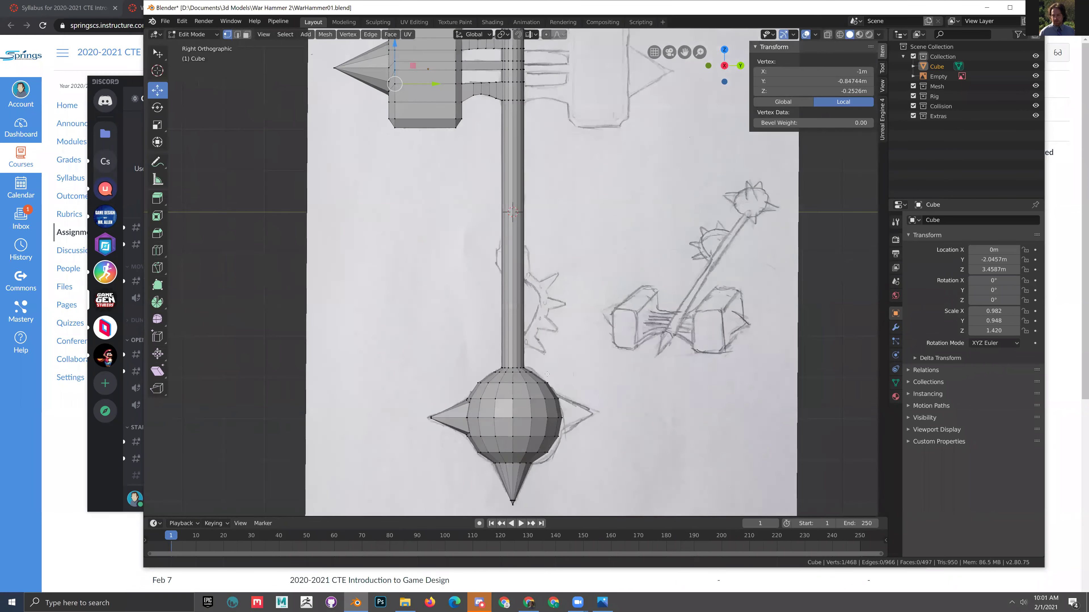
pyautogui.scroll(-2, 491, 319)
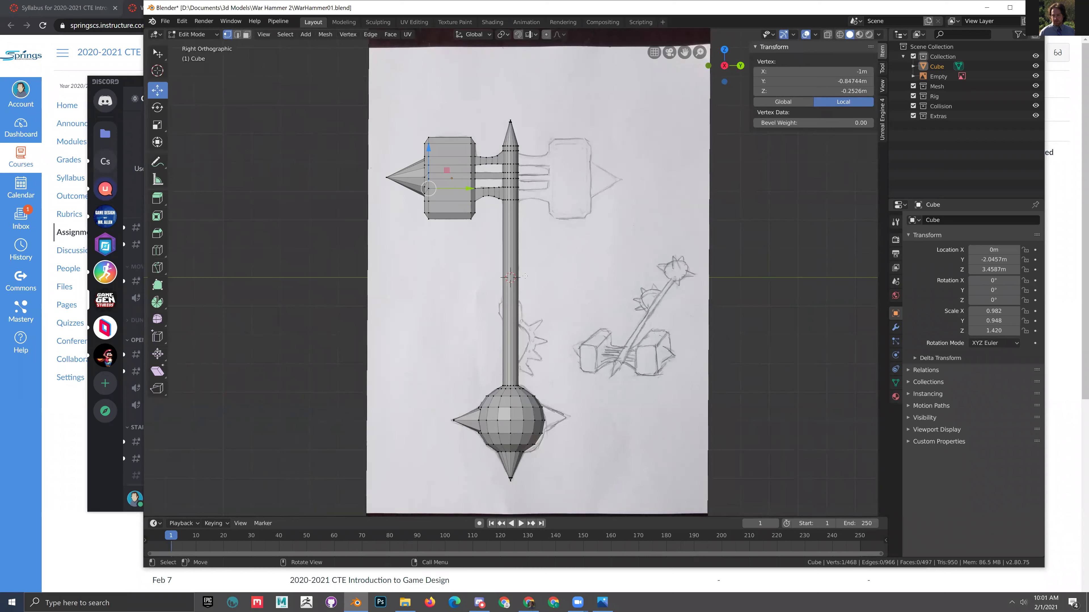
# - Re-enter Edit Mode, set wireframe shading and choose Face select mode
pyautogui.press('Tab')
pyautogui.press('Tab')
pyautogui.press('z')
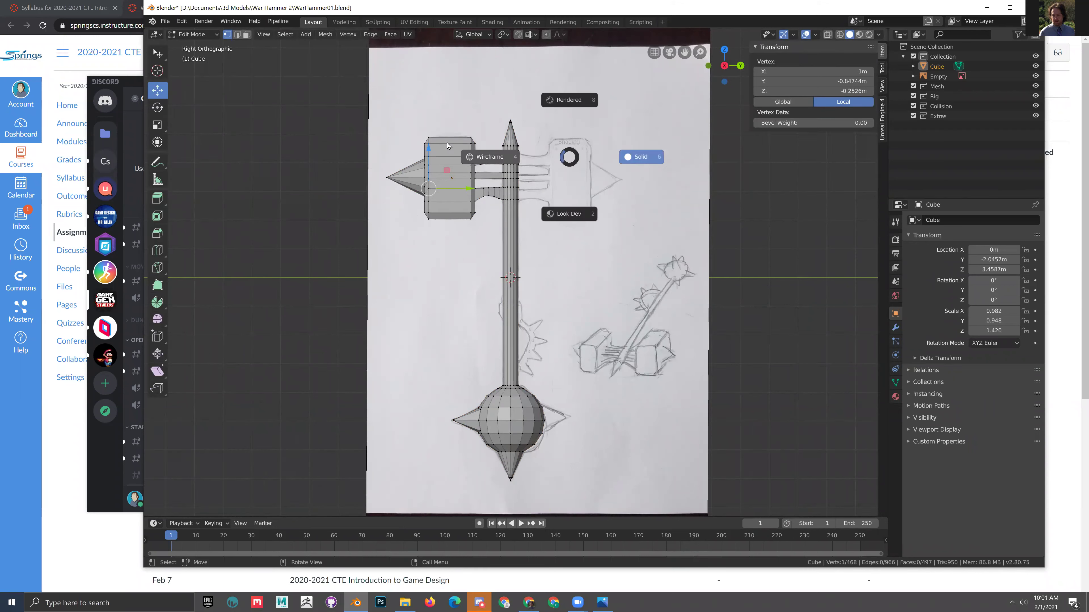
pyautogui.click(483, 151)
pyautogui.click(246, 35)
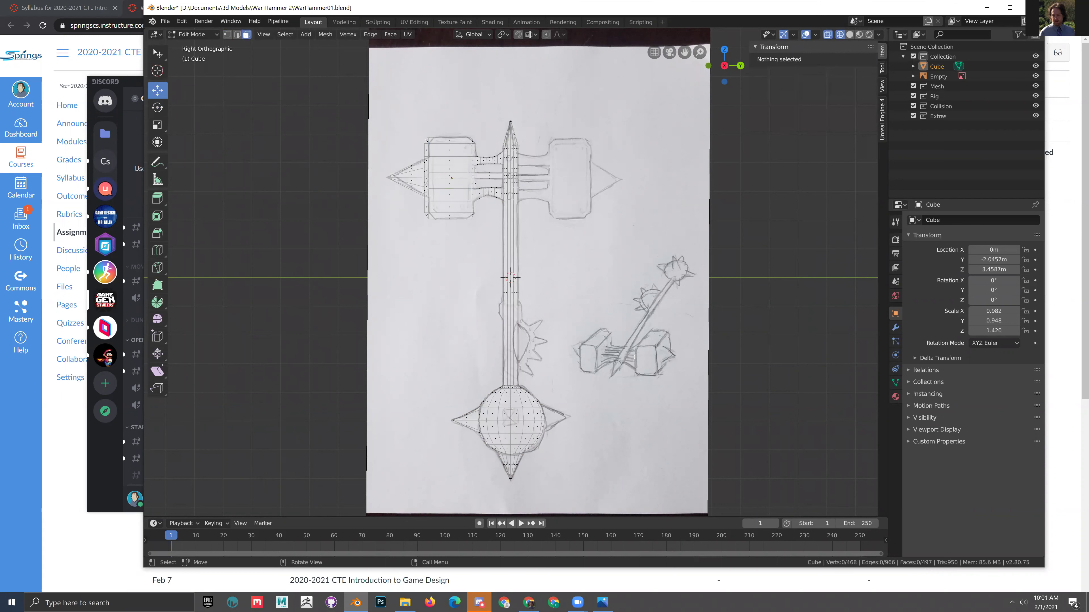
# - Box-select the right half of the hammer and delete its faces
pyautogui.press('w')
pyautogui.press('w')
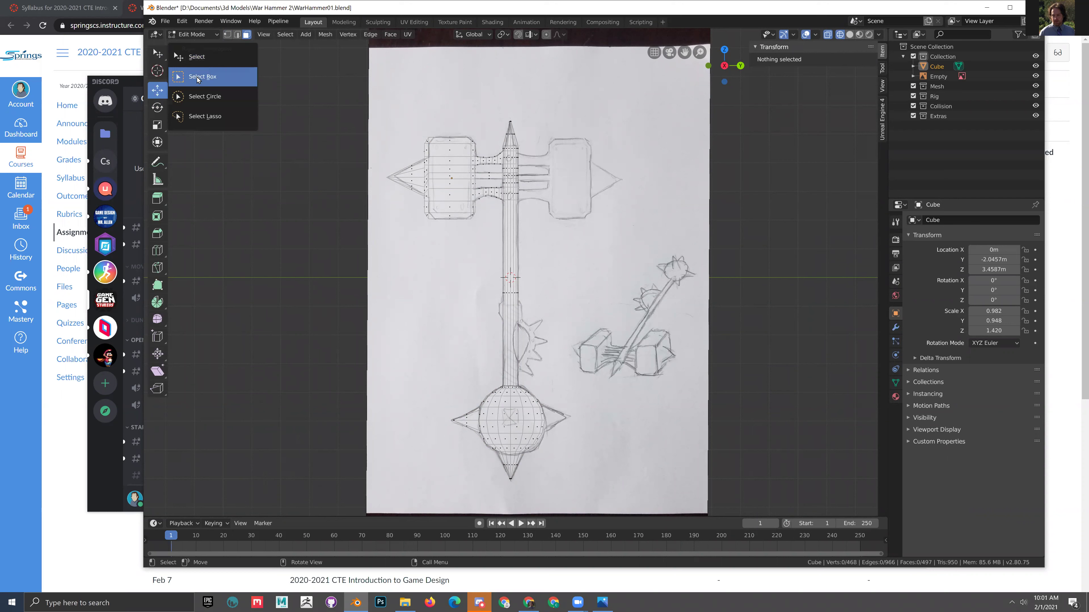
pyautogui.moveTo(591, 512); pyautogui.dragTo(502, 145)
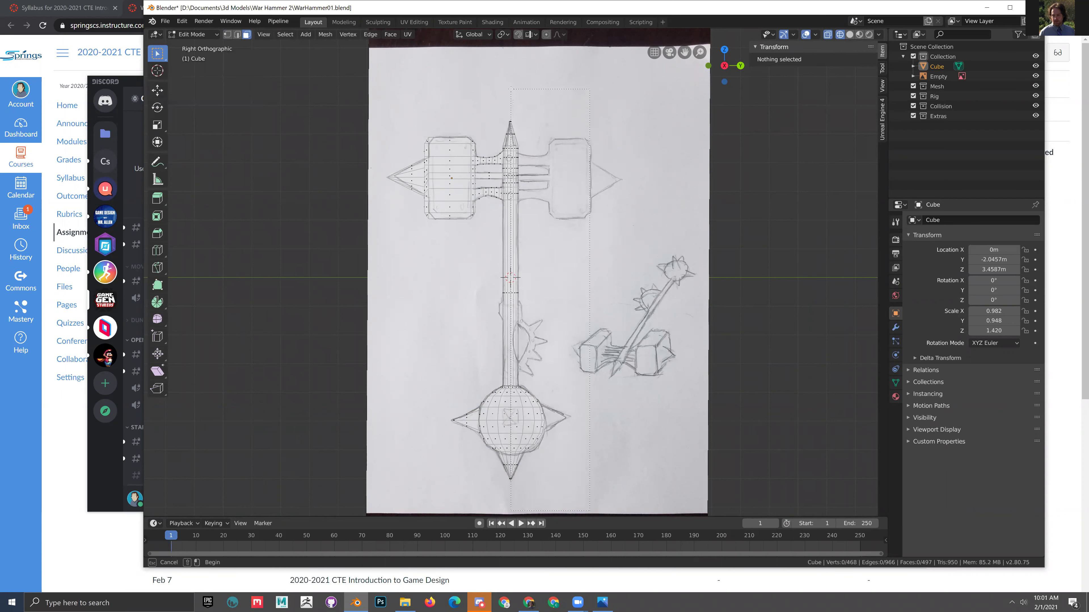
pyautogui.moveTo(511, 88); pyautogui.dragTo(511, 89)
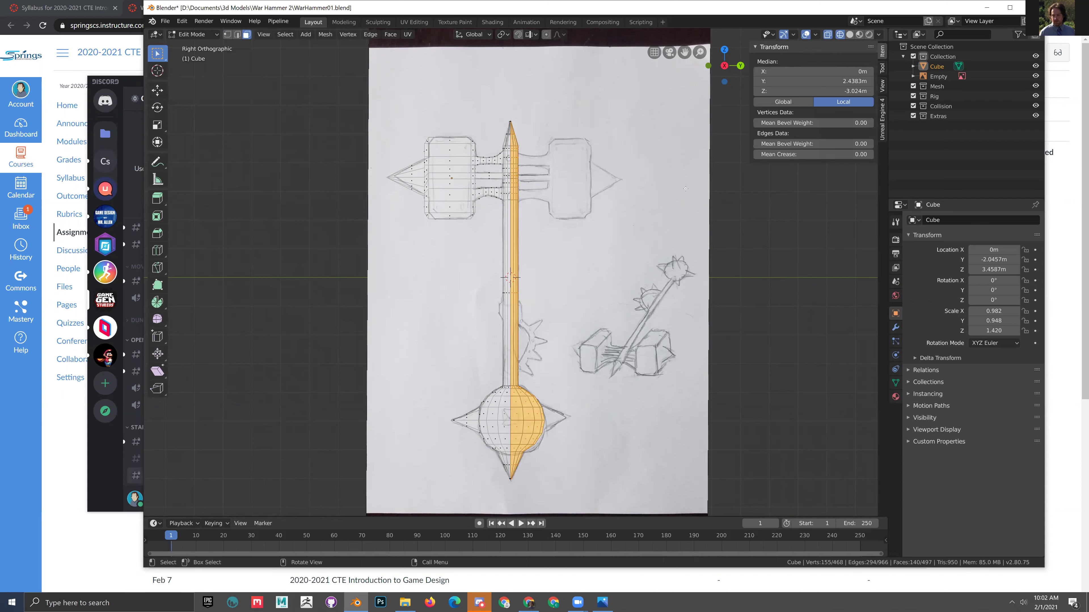
pyautogui.press('x')
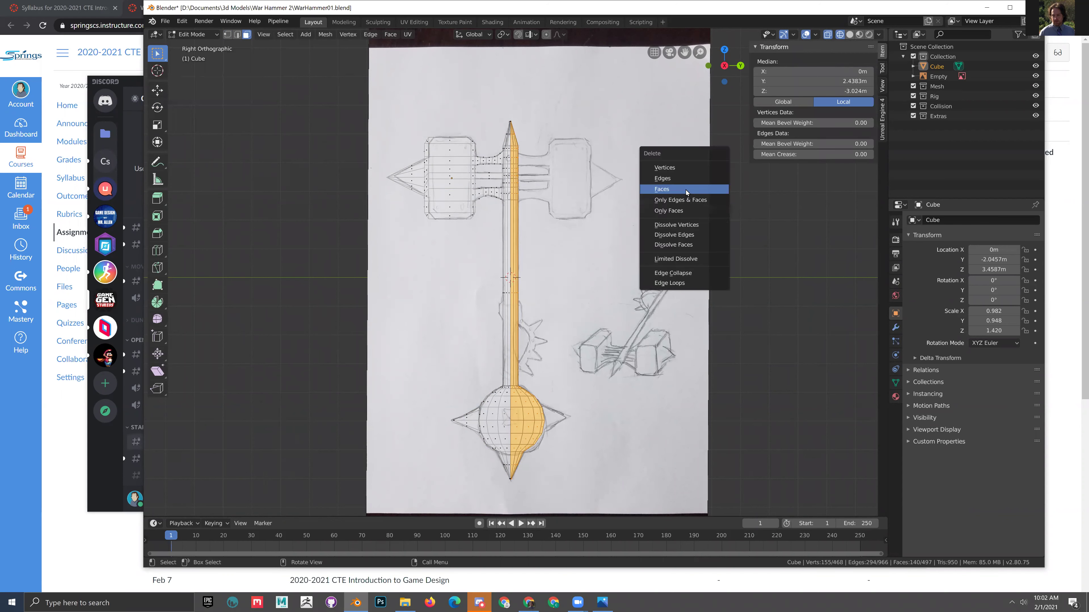
pyautogui.click(686, 191)
# - Zoom in, then box-select and delete the leftover faces at the top spike tip
pyautogui.scroll(6, 625, 222)
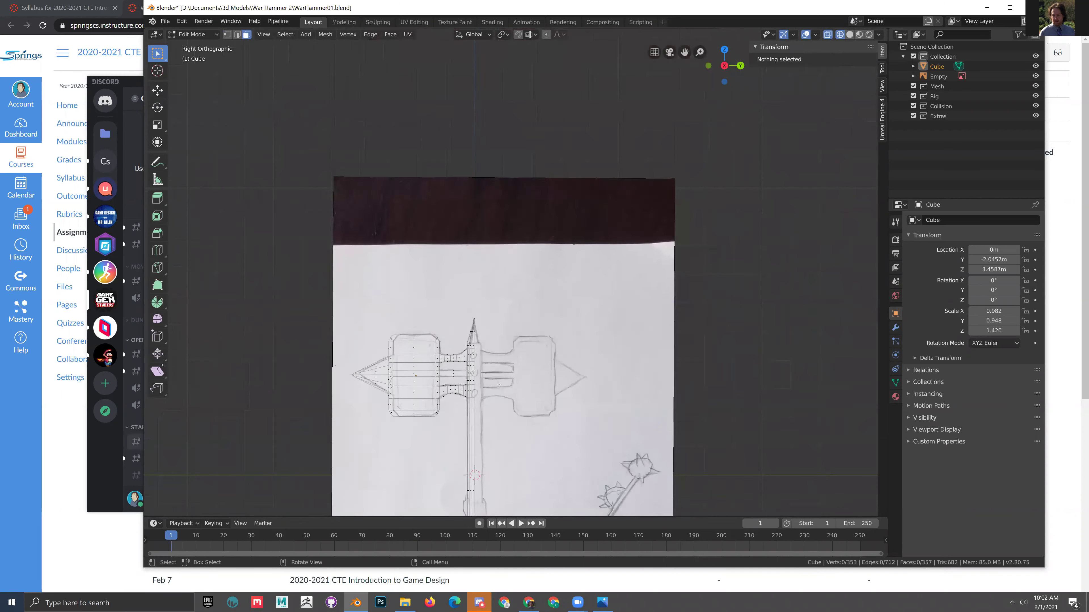
pyautogui.scroll(6, 582, 220)
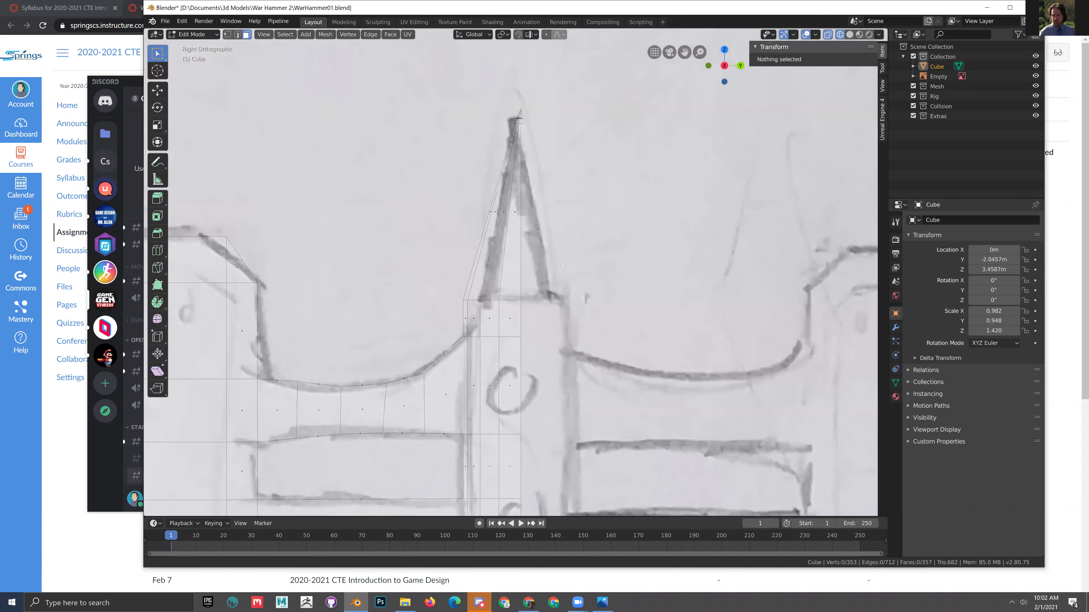
pyautogui.press('b')
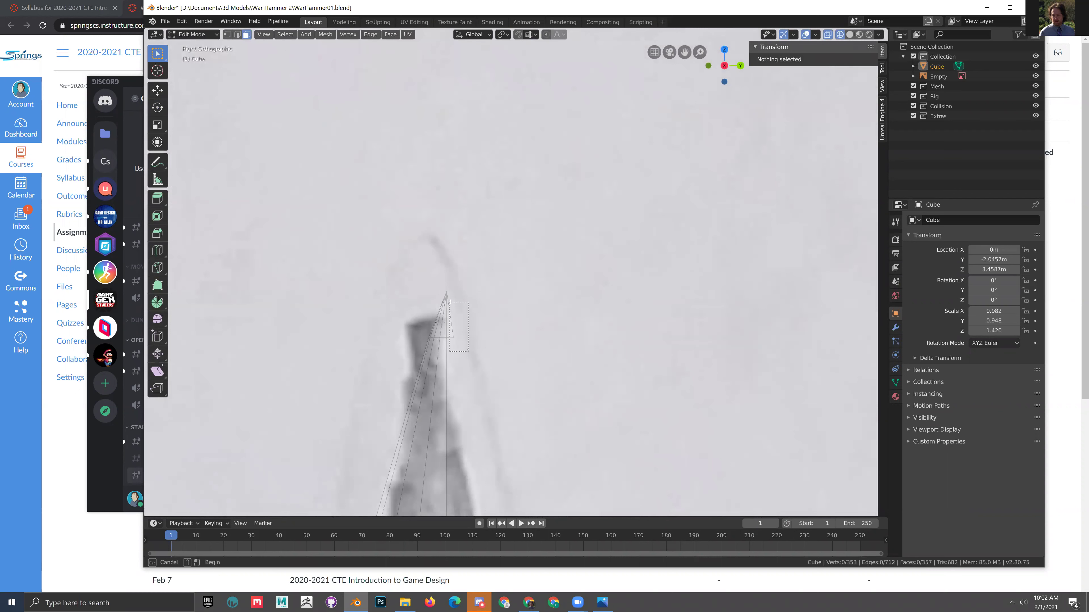
pyautogui.moveTo(447, 301); pyautogui.dragTo(453, 305)
pyautogui.click(454, 309)
# - Delete the bottom spike tip faces and return to Object Mode
pyautogui.scroll(3, 550, 429)
pyautogui.scroll(-5, 536, 386)
pyautogui.scroll(4, 519, 354)
pyautogui.scroll(-5, 518, 354)
pyautogui.keyDown('shift'); pyautogui.scroll(-5, 557, 301); pyautogui.keyUp('shift')
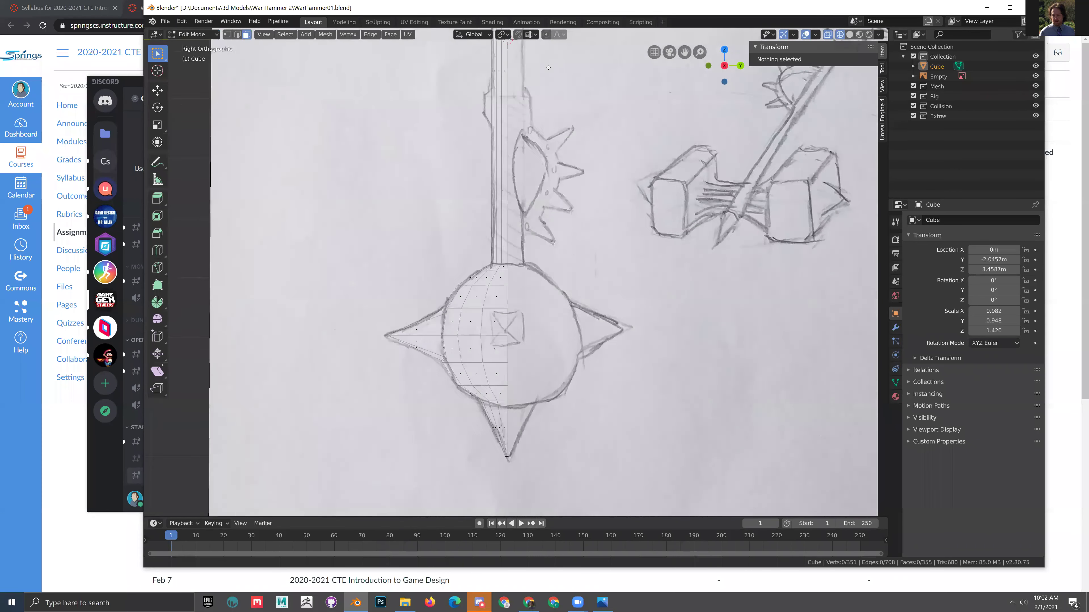
pyautogui.scroll(4, 582, 250)
pyautogui.scroll(6, 506, 282)
pyautogui.press('b')
pyautogui.moveTo(484, 253); pyautogui.dragTo(485, 255)
pyautogui.press('x')
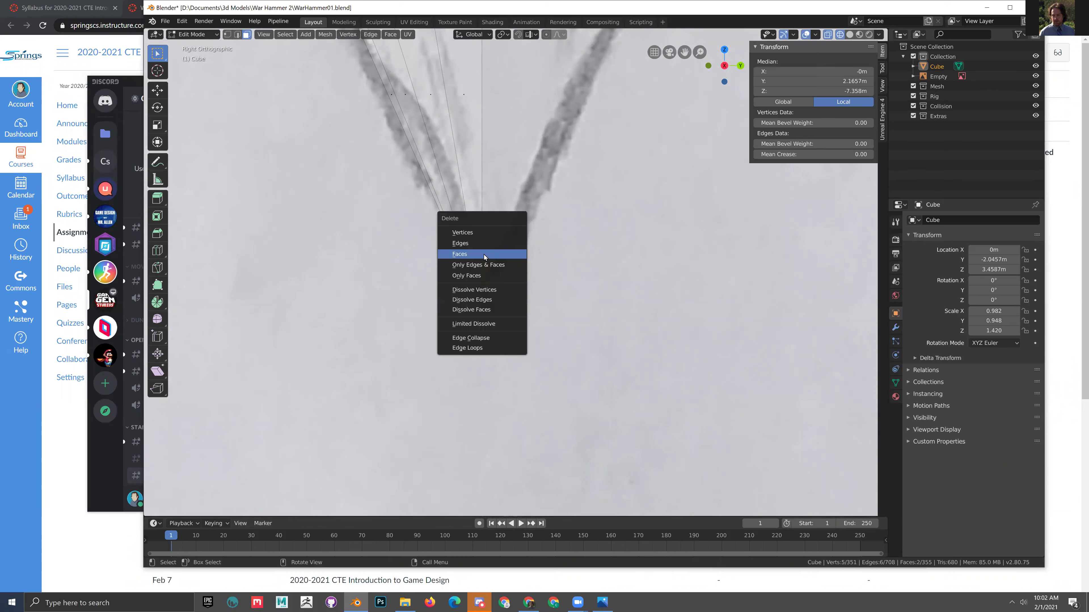
pyautogui.click(483, 254)
pyautogui.scroll(-6, 510, 351)
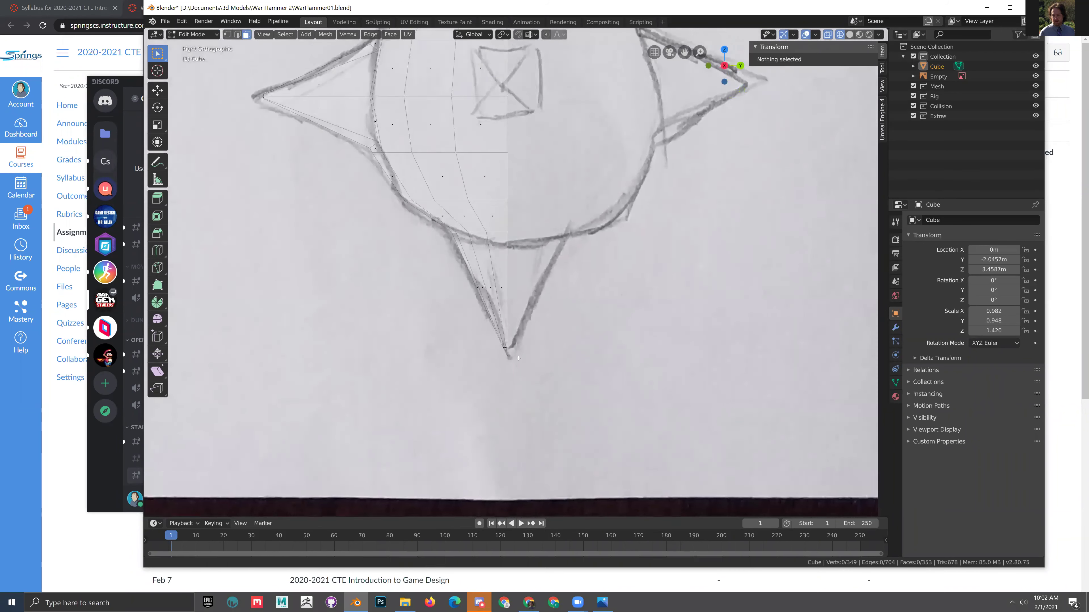
pyautogui.press('Tab')
pyautogui.keyDown('shift'); pyautogui.scroll(5, 550, 363); pyautogui.keyUp('shift')
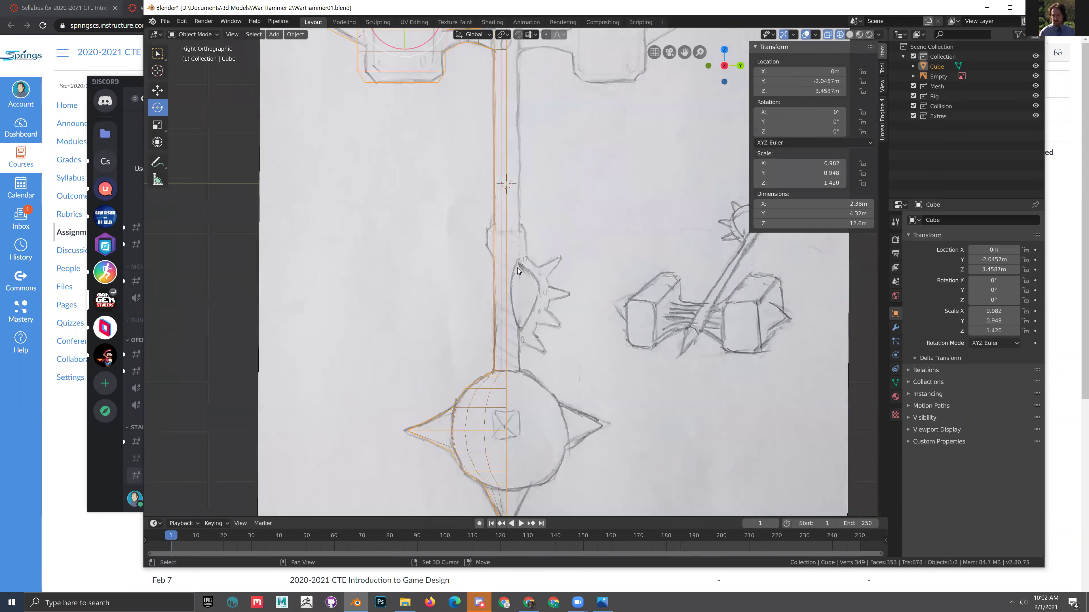
# - Return to solid shading, hide the sidebar, and show the hammer's Modifier properties
pyautogui.scroll(-5, 517, 270)
pyautogui.hotkey('shift', 'z')
pyautogui.moveTo(519, 274)
pyautogui.mouseDown(button='middle')
pyautogui.moveTo(539, 316)
pyautogui.moveTo(276, 288)
pyautogui.moveTo(302, 305)
pyautogui.moveTo(525, 309)
pyautogui.moveTo(484, 303)
pyautogui.mouseUp(button='middle')
pyautogui.moveTo(749, 122); pyautogui.dragTo(876, 124)
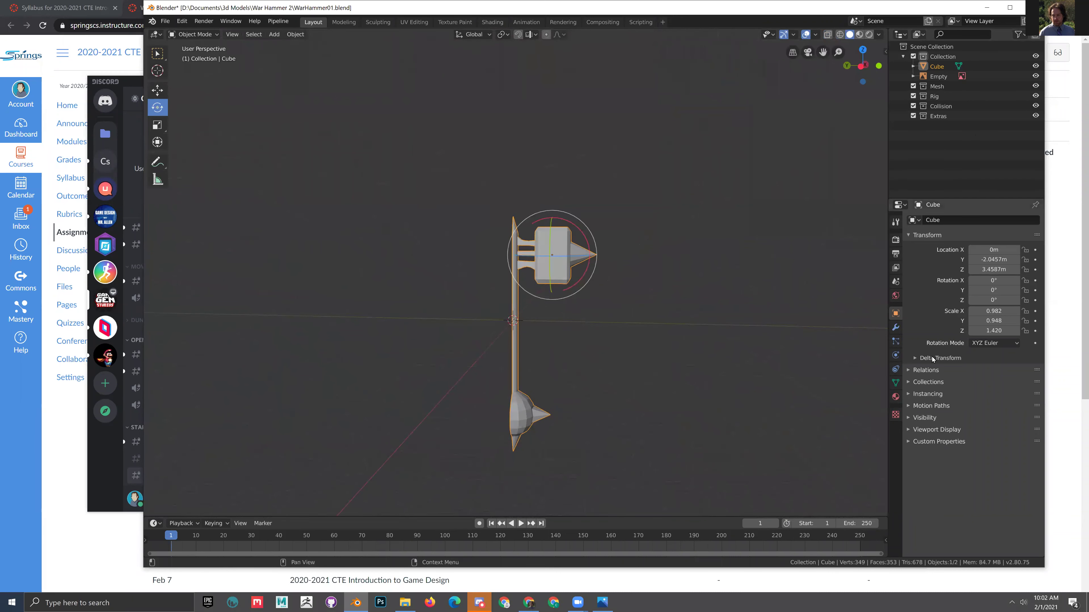
pyautogui.click(896, 328)
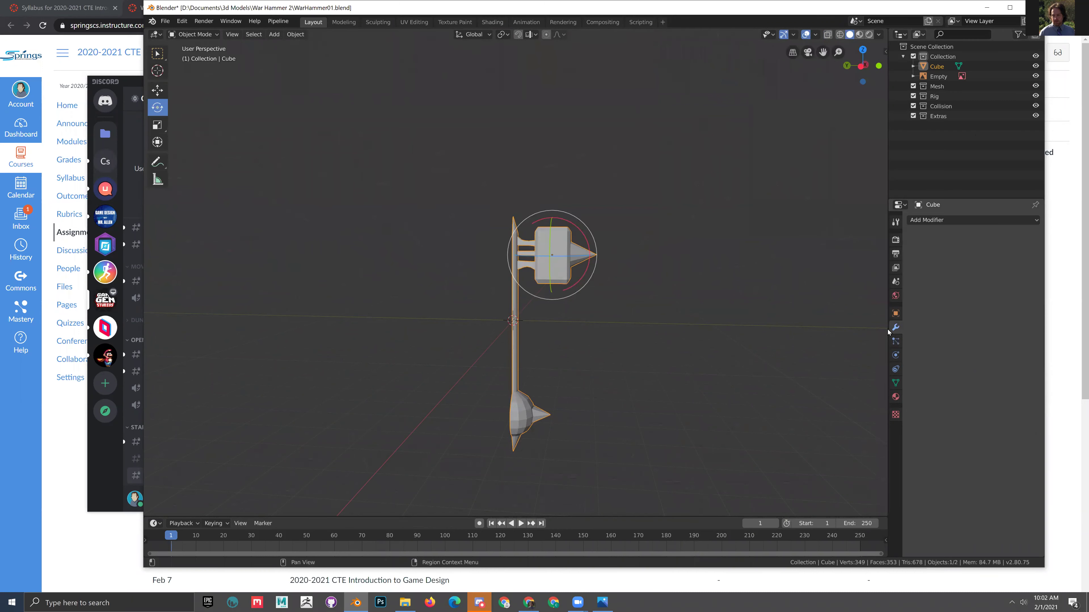
pyautogui.moveTo(378, 284); pyautogui.dragTo(579, 283, button='middle')
# - Add a Mirror modifier to the hammer
pyautogui.click(982, 220)
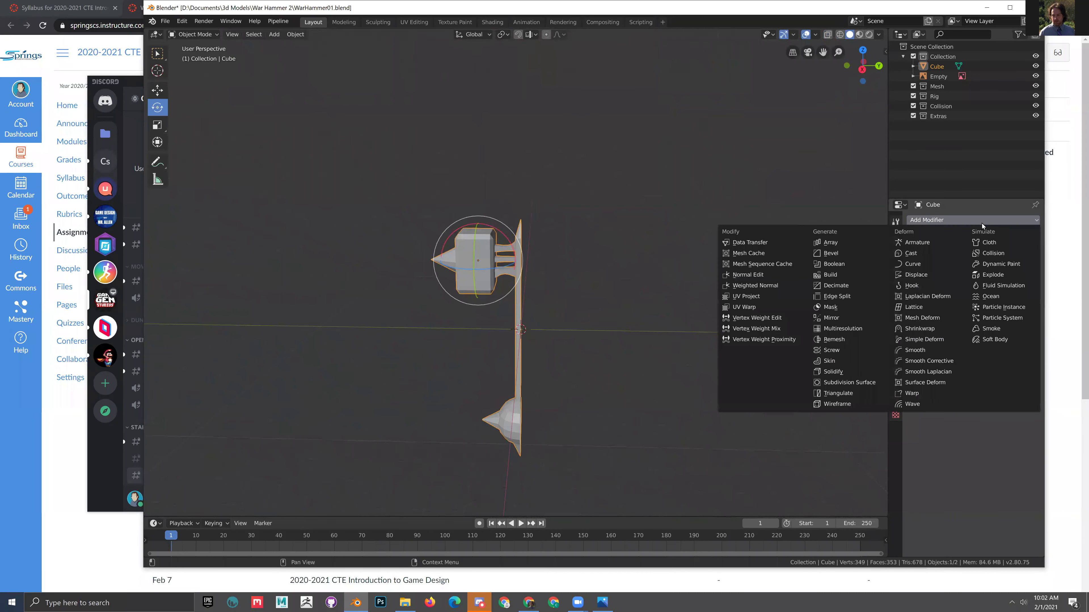
pyautogui.click(957, 216)
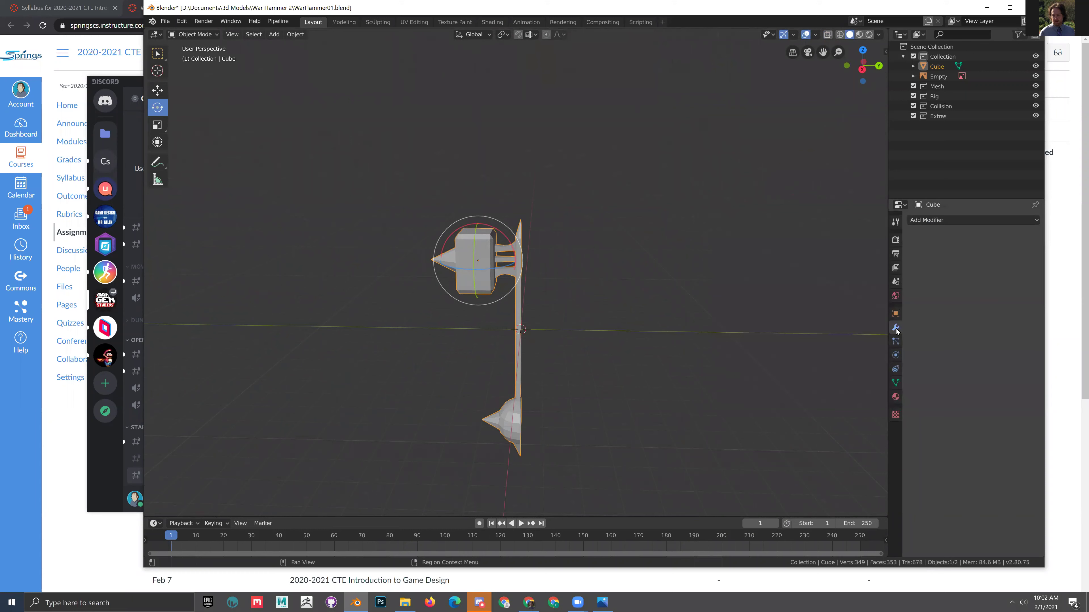
pyautogui.click(919, 220)
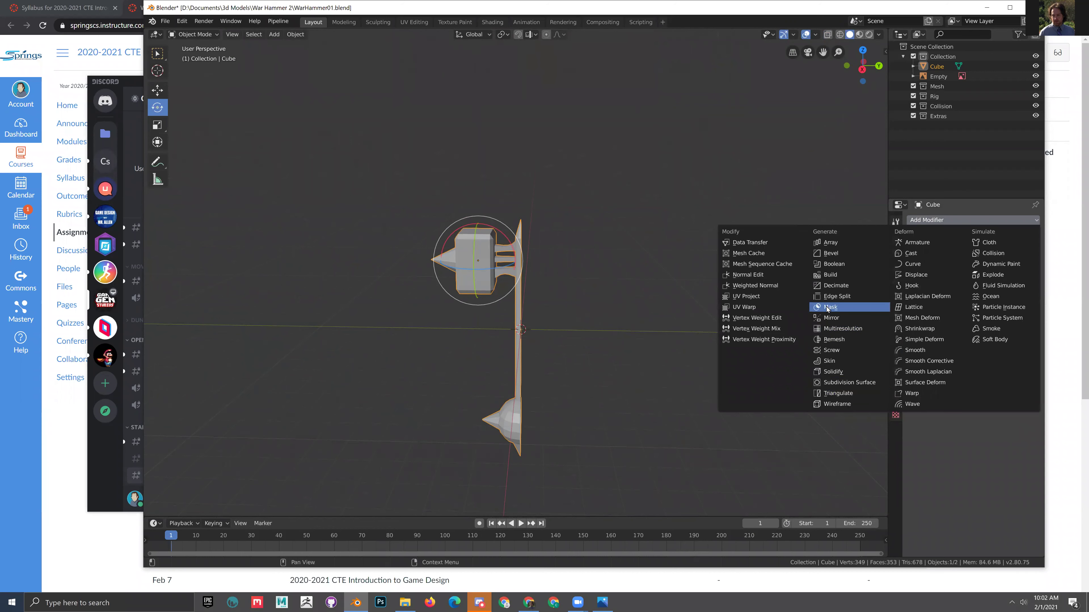
pyautogui.click(831, 316)
# - Toggle the Mirror X, Y and Z axes, ending with no axis enabled
pyautogui.click(913, 274)
pyautogui.click(913, 284)
pyautogui.click(913, 285)
pyautogui.click(913, 295)
pyautogui.click(913, 295)
pyautogui.click(914, 284)
pyautogui.click(914, 281)
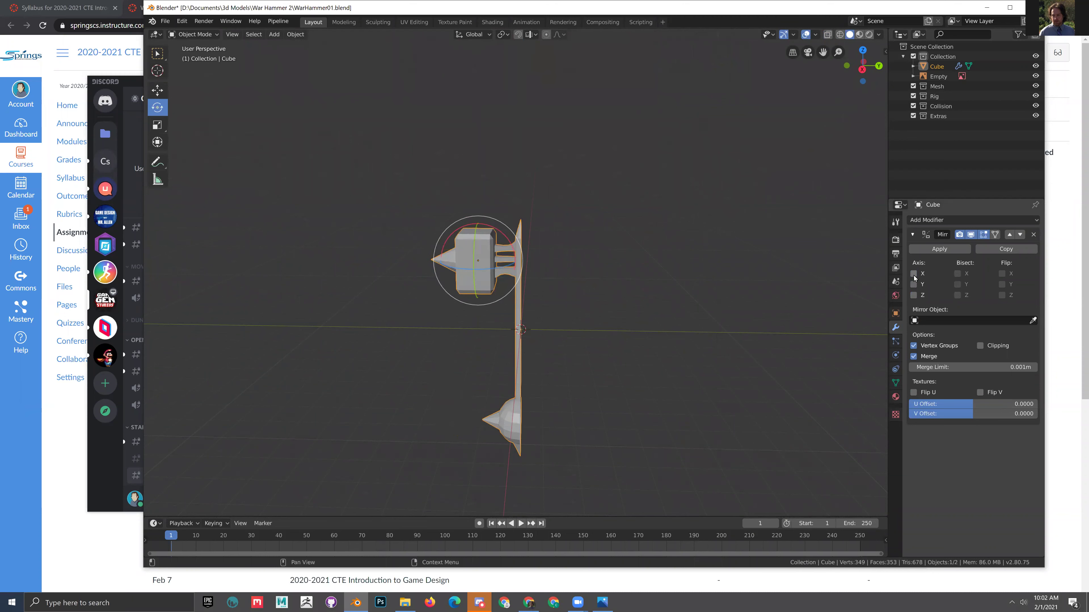
pyautogui.click(914, 282)
pyautogui.click(915, 284)
pyautogui.click(914, 285)
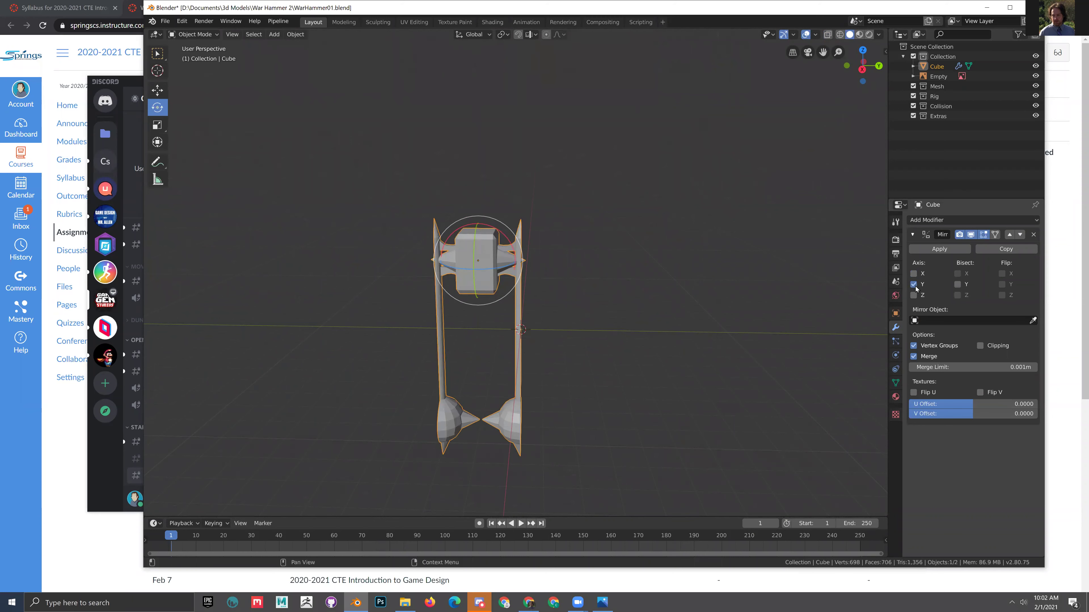
pyautogui.click(914, 284)
pyautogui.press('KP_3')
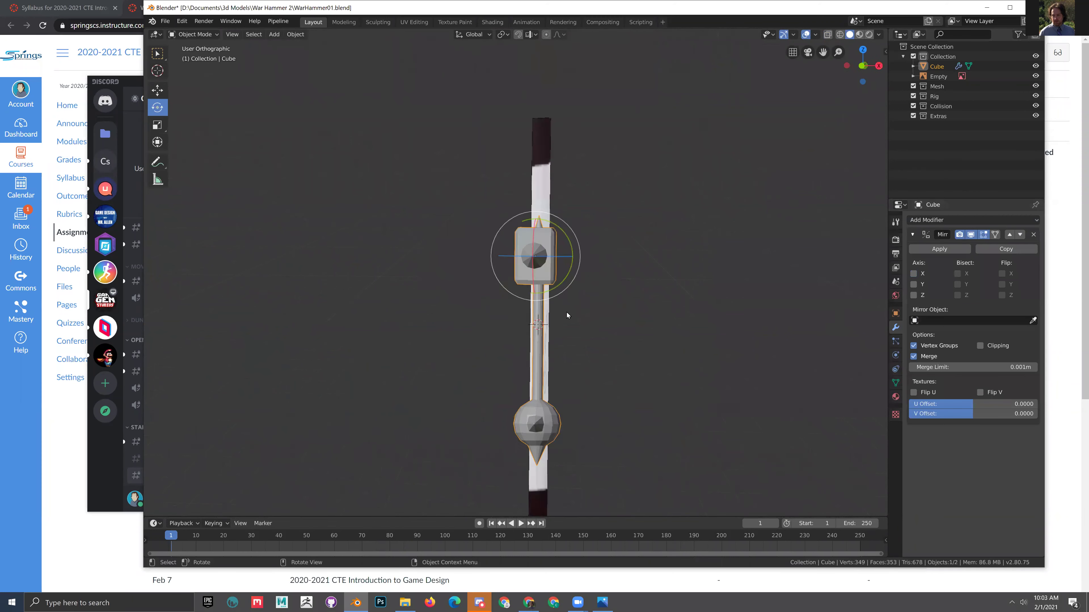
pyautogui.click(566, 316)
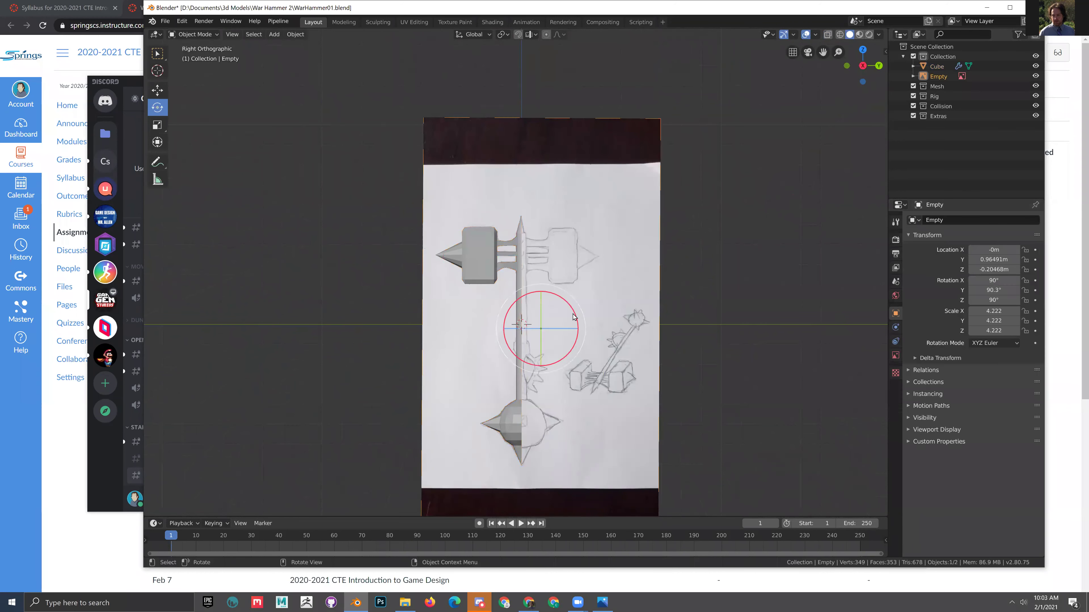
pyautogui.hotkey('alt', 'a')
pyautogui.click(467, 256)
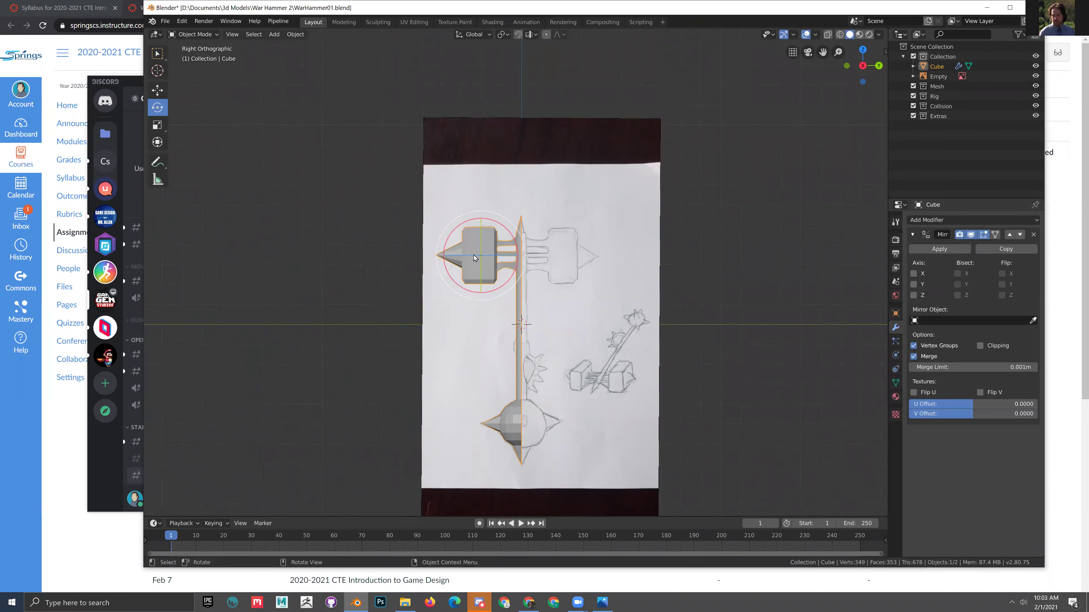
pyautogui.scroll(3, 510, 315)
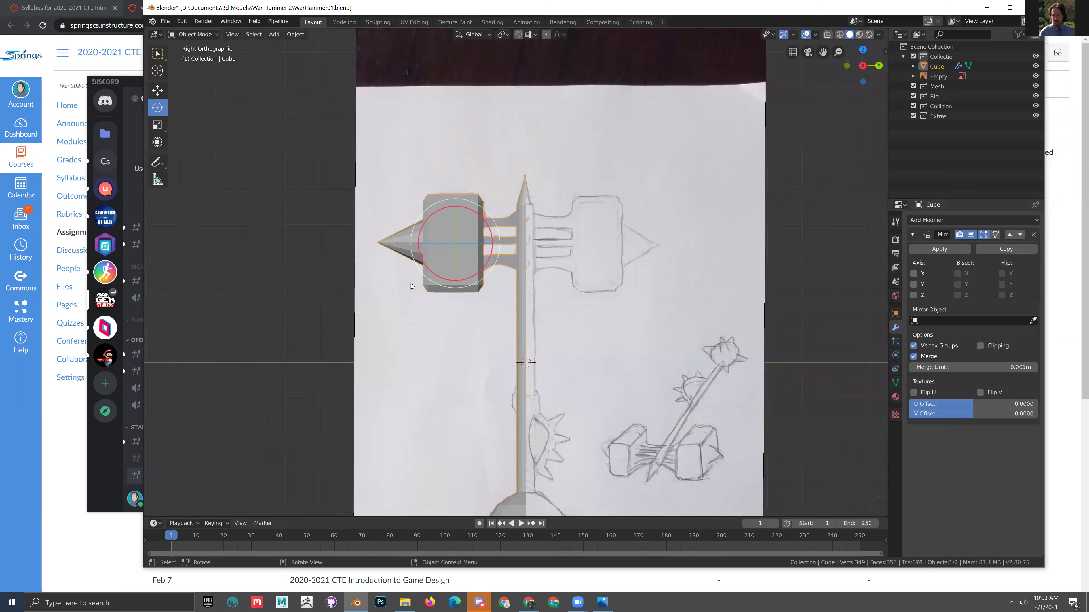
pyautogui.press('Tab')
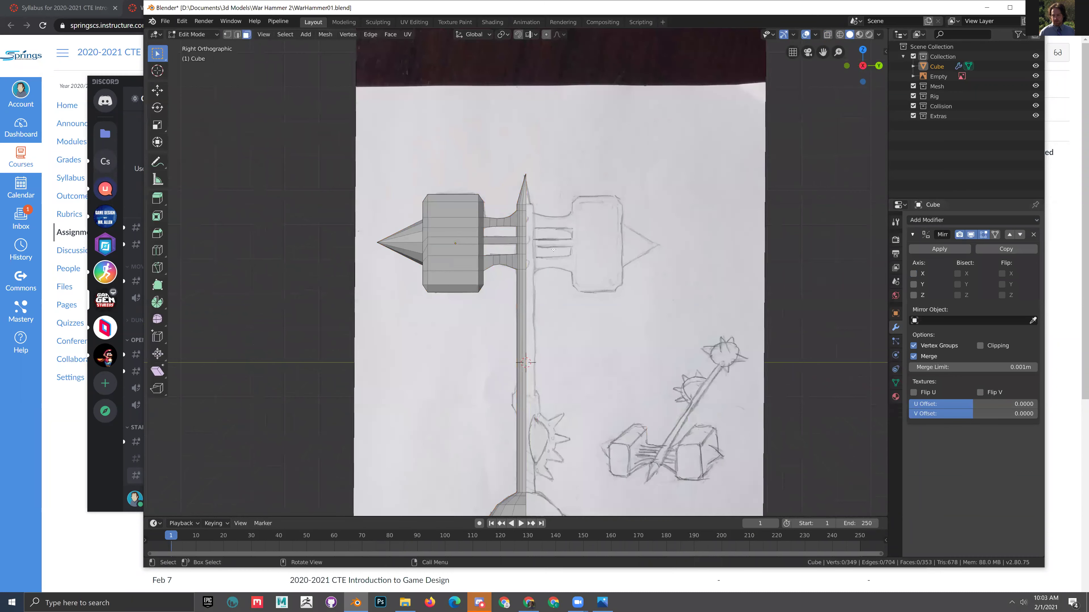
pyautogui.press('Tab')
pyautogui.press('r')
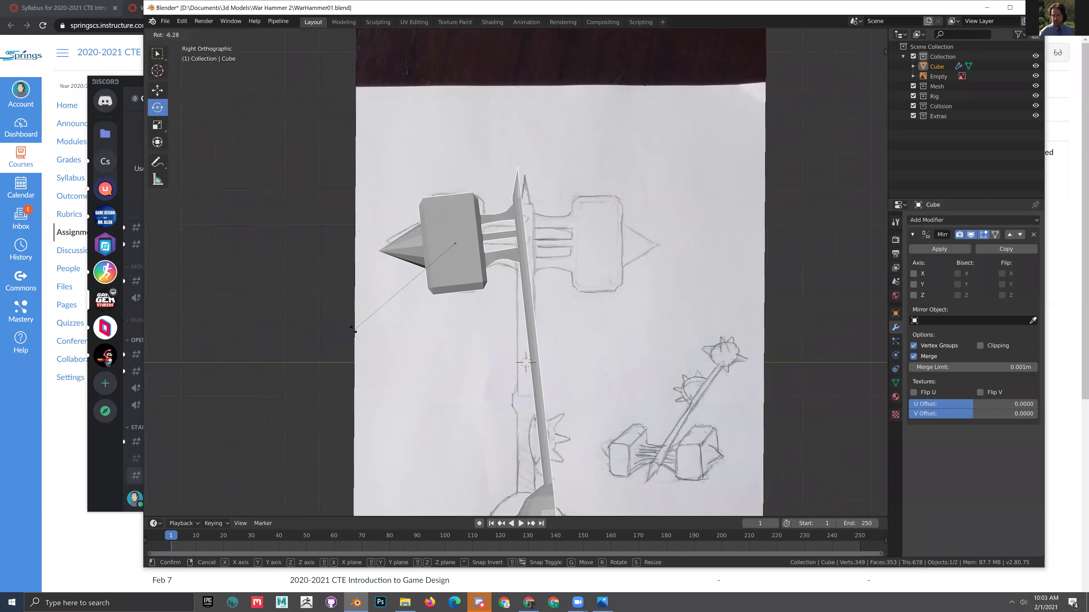
pyautogui.click(541, 288)
pyautogui.hotkey('ctrl', 'z')
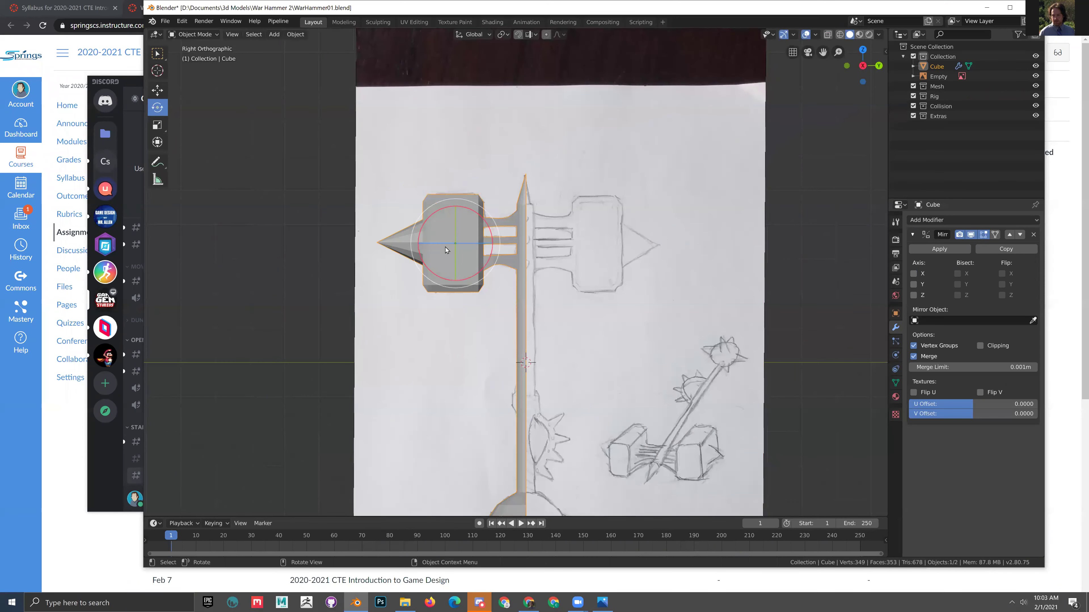
pyautogui.press('r')
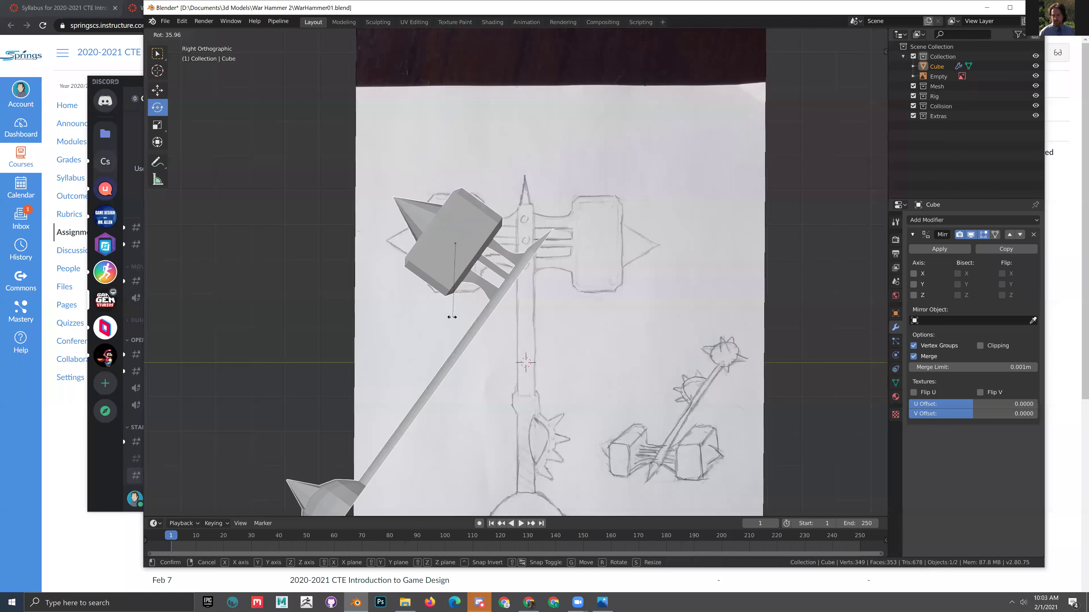
pyautogui.click(380, 317)
pyautogui.hotkey('ctrl', 'z')
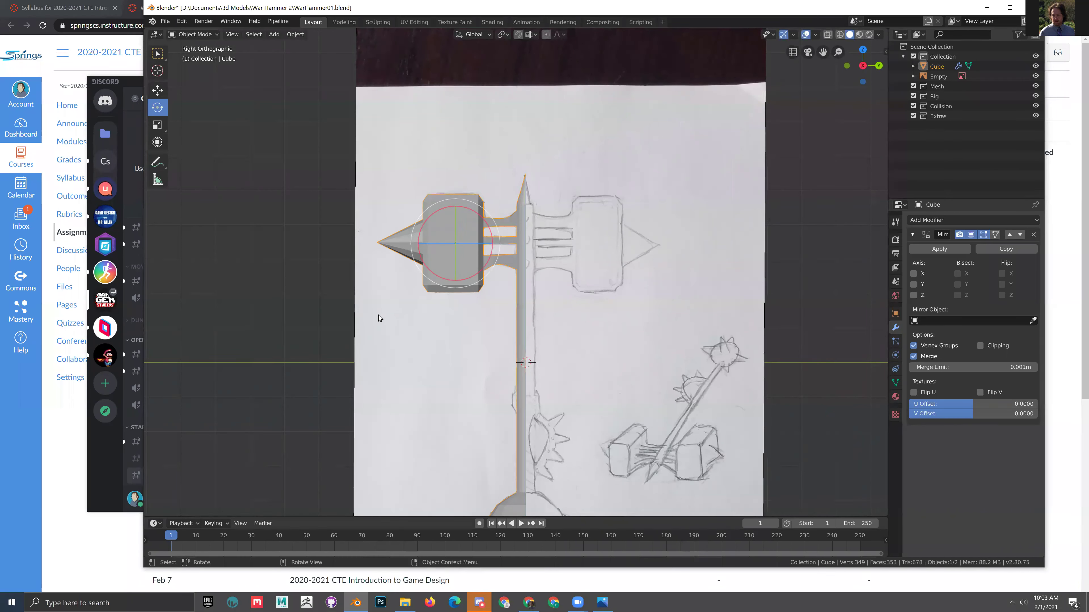
pyautogui.moveTo(382, 318); pyautogui.dragTo(640, 288, button='middle')
pyautogui.scroll(4, 638, 290)
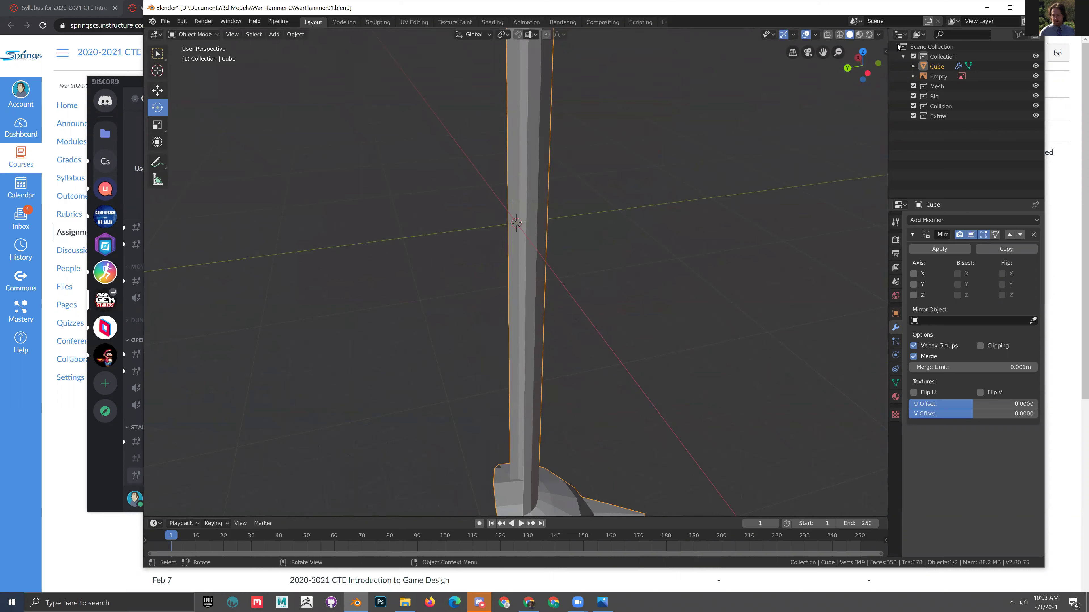
# - Open the sidebar View tab and set the hammer's origin to the 3D cursor
pyautogui.click(885, 51)
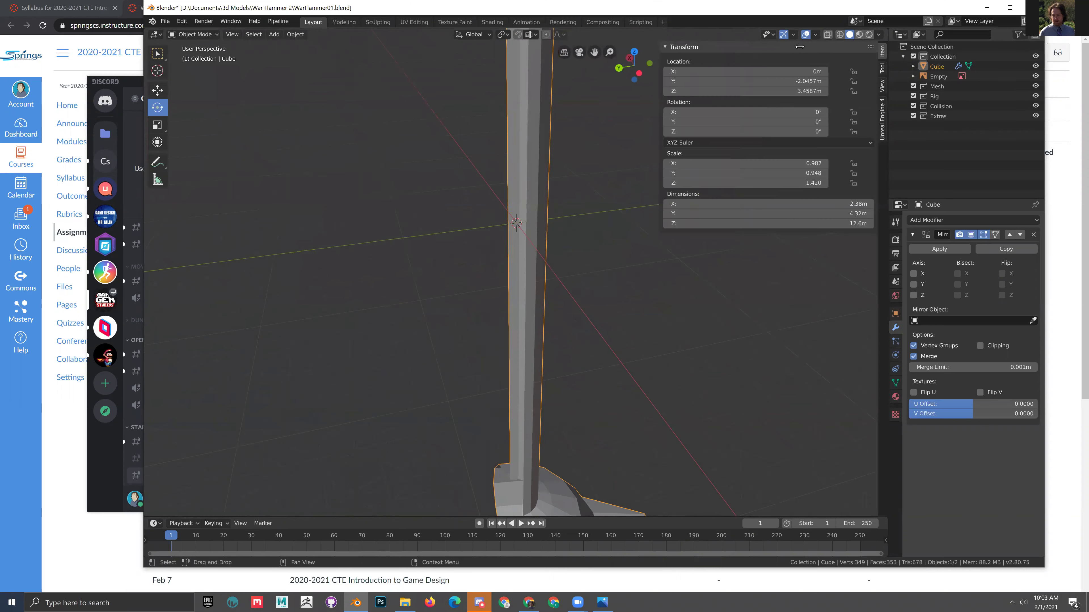
pyautogui.click(883, 70)
pyautogui.click(883, 85)
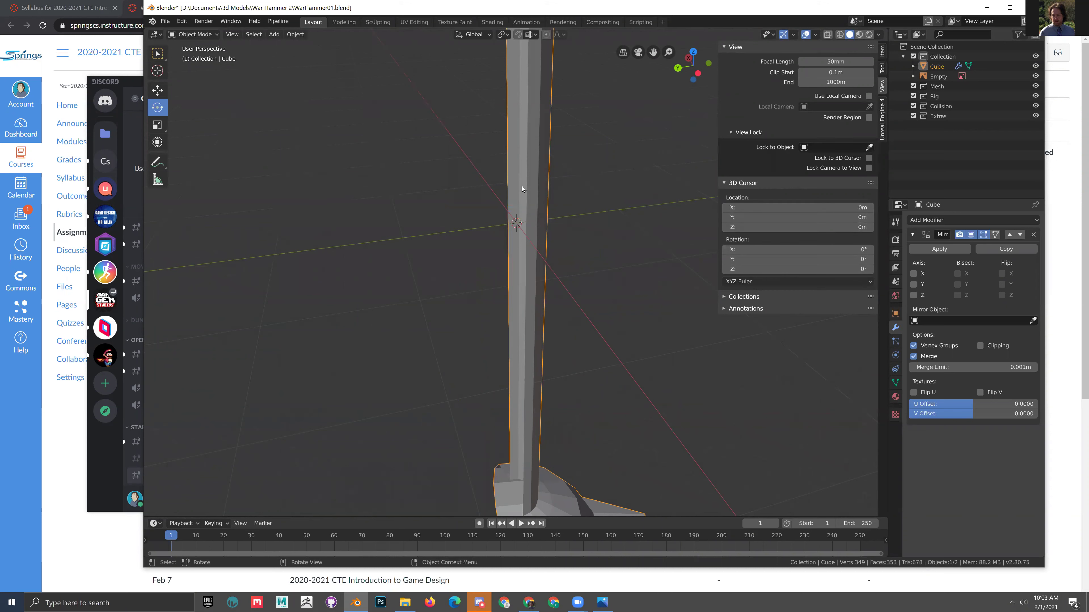
pyautogui.rightClick(536, 182)
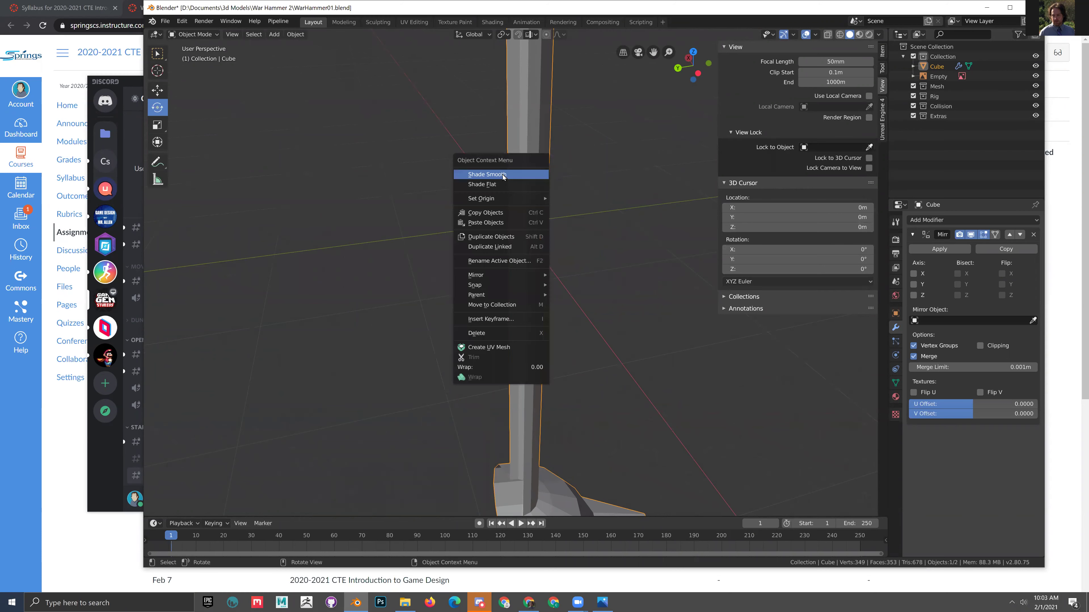
pyautogui.rightClick(522, 122)
pyautogui.click(302, 38)
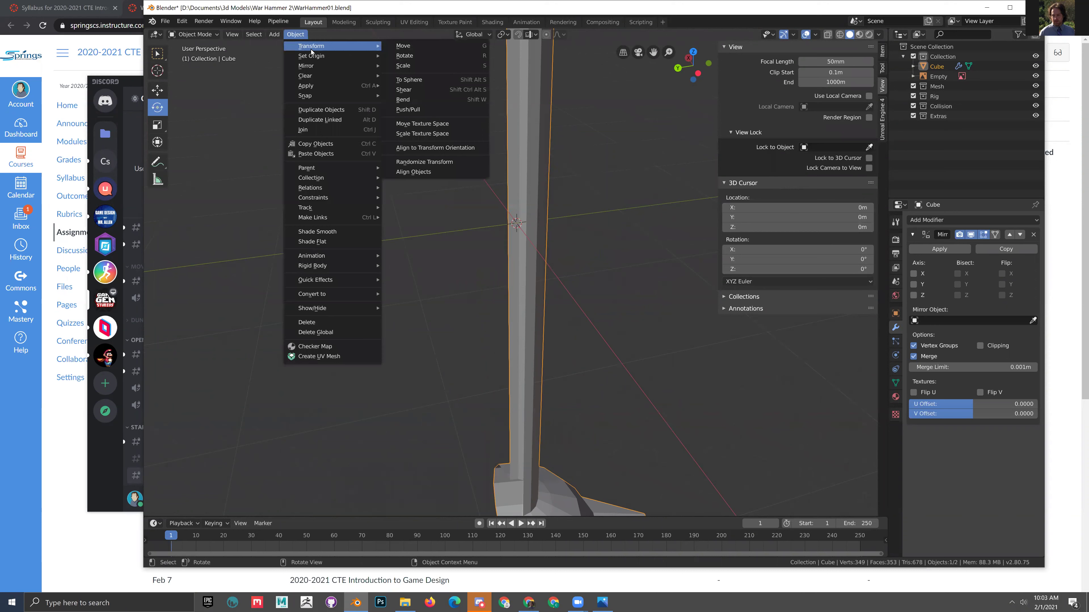
pyautogui.moveTo(315, 58)
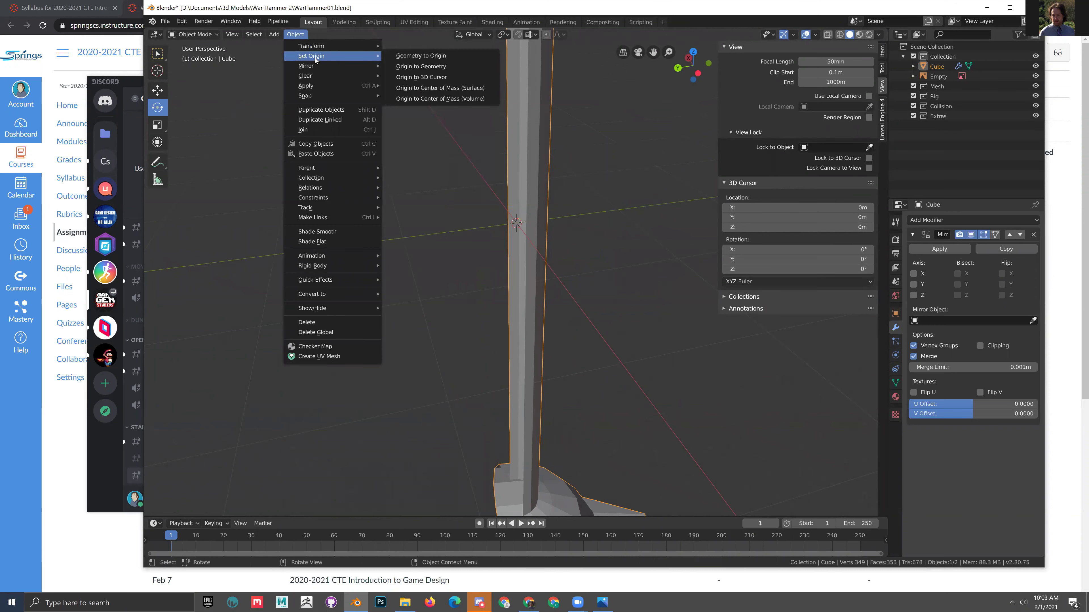
pyautogui.click(429, 78)
# - Rotate to check the new origin, close the sidebar, and return to right view
pyautogui.moveTo(506, 190)
pyautogui.mouseDown()
pyautogui.moveTo(433, 191)
pyautogui.moveTo(443, 177)
pyautogui.moveTo(507, 190)
pyautogui.mouseUp()
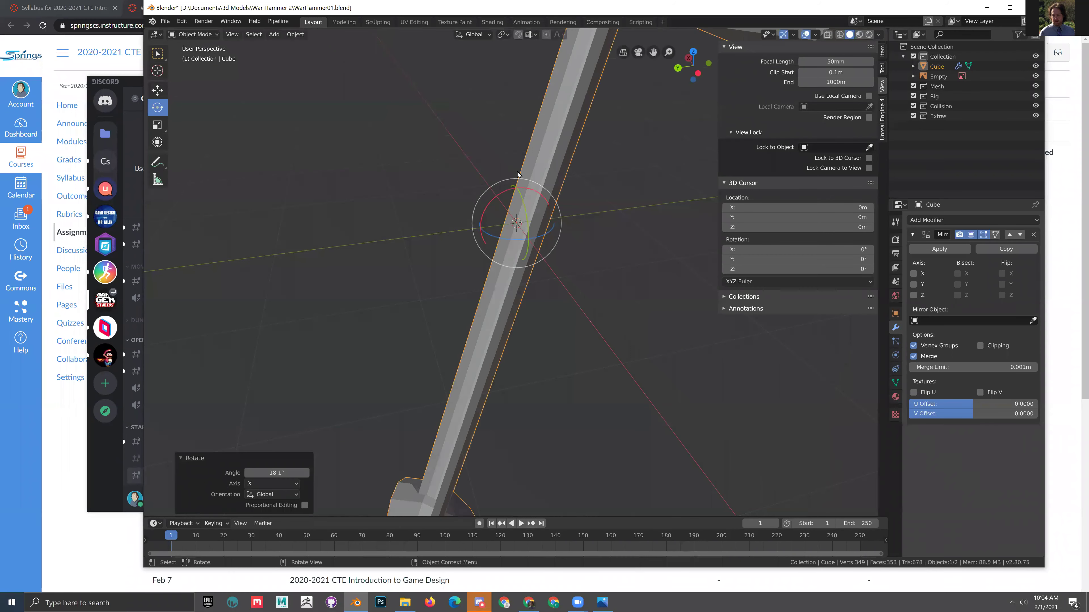
pyautogui.moveTo(507, 190); pyautogui.dragTo(695, 122, button='middle')
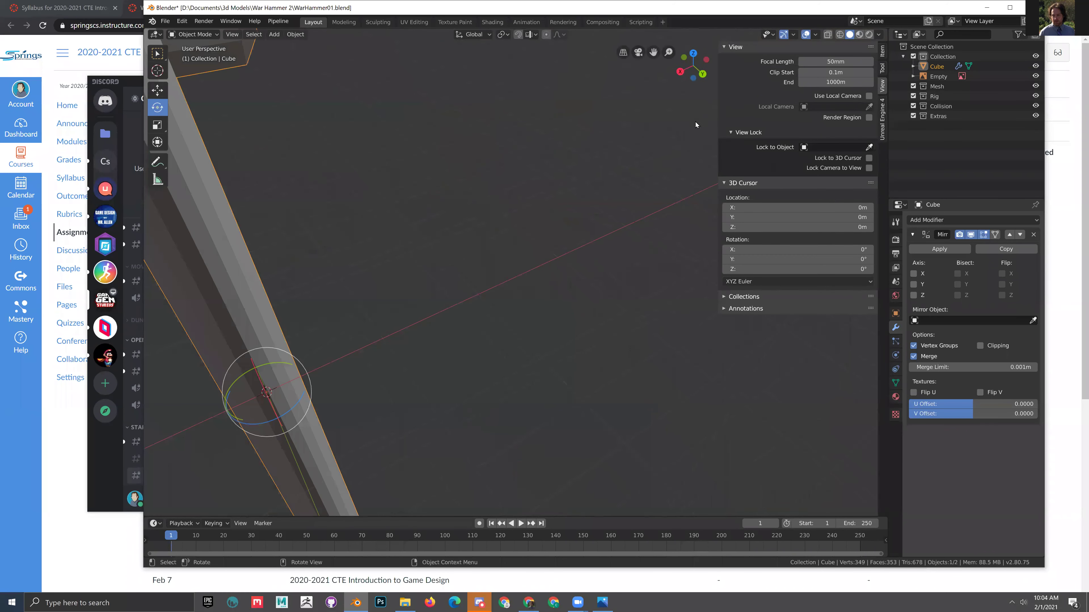
pyautogui.moveTo(717, 125); pyautogui.dragTo(874, 124)
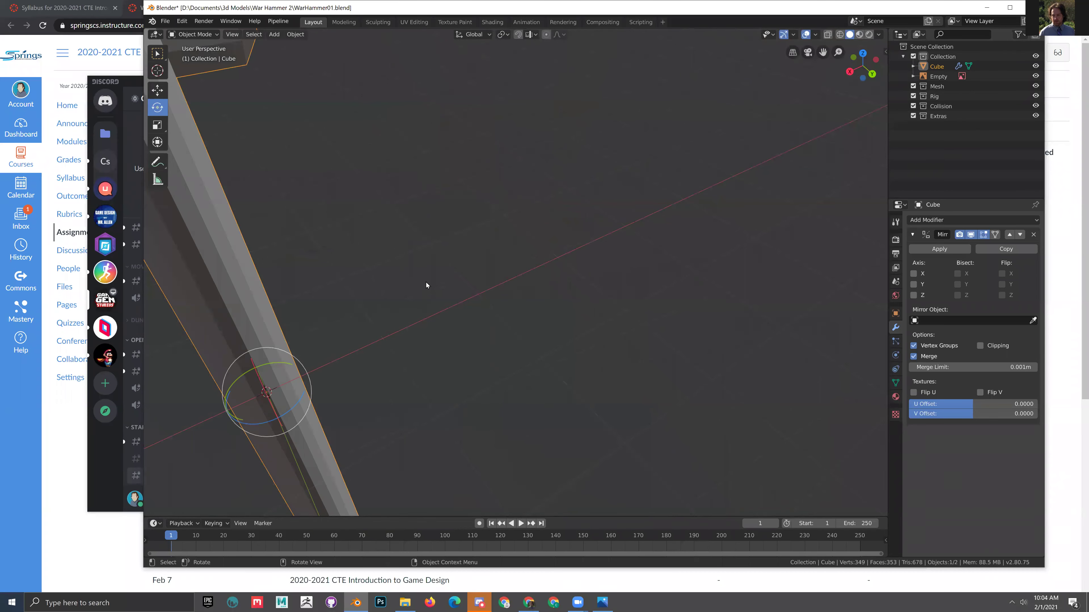
pyautogui.press('KP_3')
pyautogui.scroll(-3, 465, 296)
pyautogui.moveTo(549, 205)
pyautogui.mouseDown(button='middle')
pyautogui.moveTo(573, 294)
pyautogui.moveTo(570, 301)
pyautogui.moveTo(565, 282)
pyautogui.moveTo(554, 304)
pyautogui.mouseUp(button='middle')
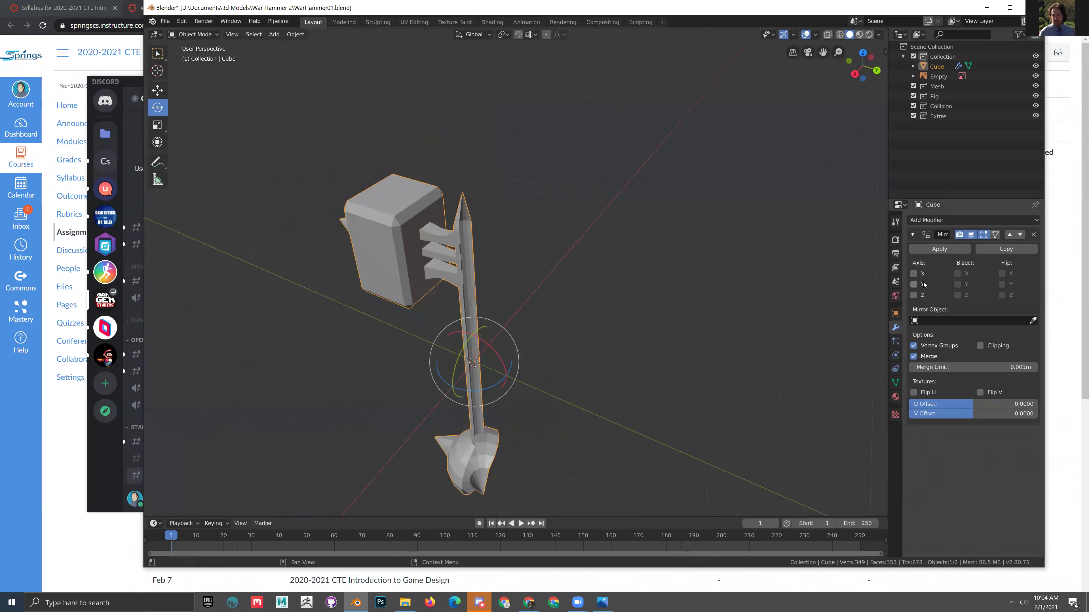
# - Enable the Mirror modifier's Y axis and apply it
pyautogui.click(915, 285)
pyautogui.moveTo(341, 315); pyautogui.dragTo(515, 311, button='middle')
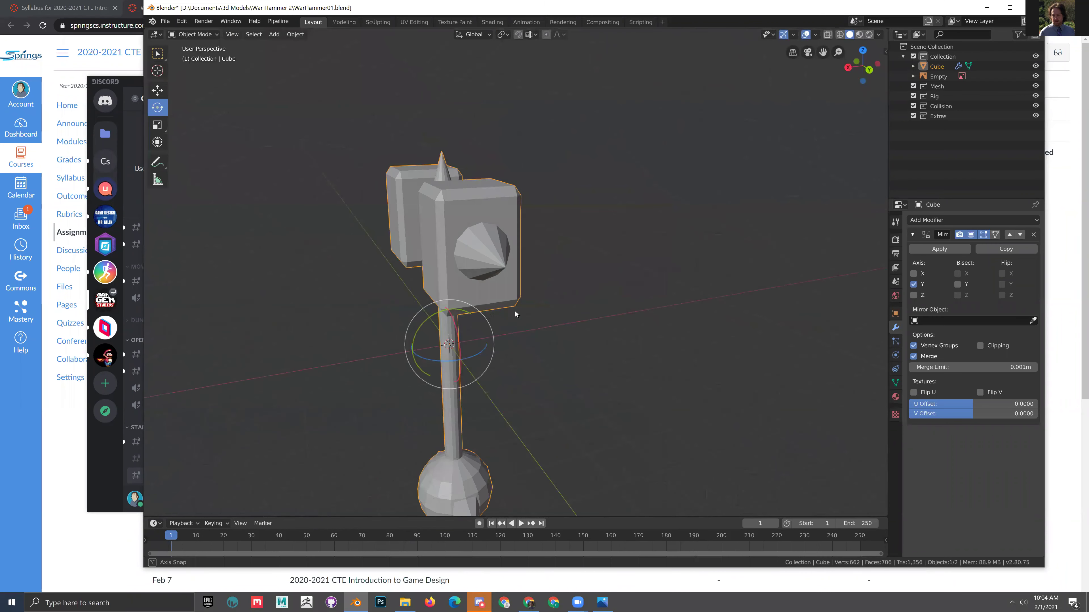
pyautogui.moveTo(411, 308); pyautogui.dragTo(331, 308, button='middle')
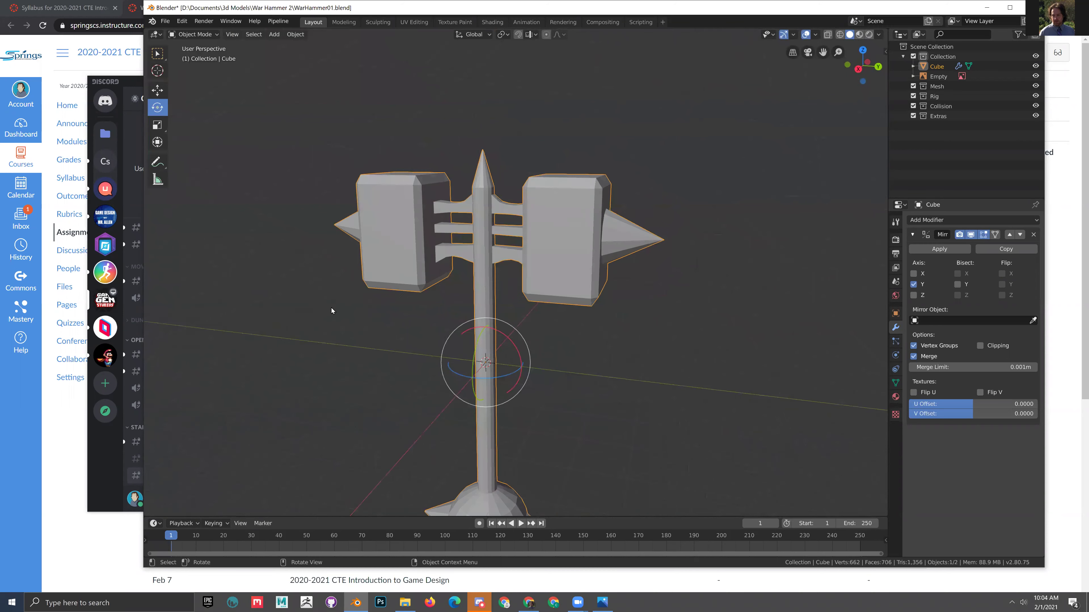
pyautogui.click(941, 252)
# - Switch to right orthographic view and zoom in on the shaft near the grip
pyautogui.moveTo(834, 268)
pyautogui.mouseDown(button='middle')
pyautogui.moveTo(493, 289)
pyautogui.moveTo(493, 326)
pyautogui.moveTo(653, 323)
pyautogui.moveTo(630, 324)
pyautogui.moveTo(647, 302)
pyautogui.mouseUp(button='middle')
pyautogui.press('KP_3')
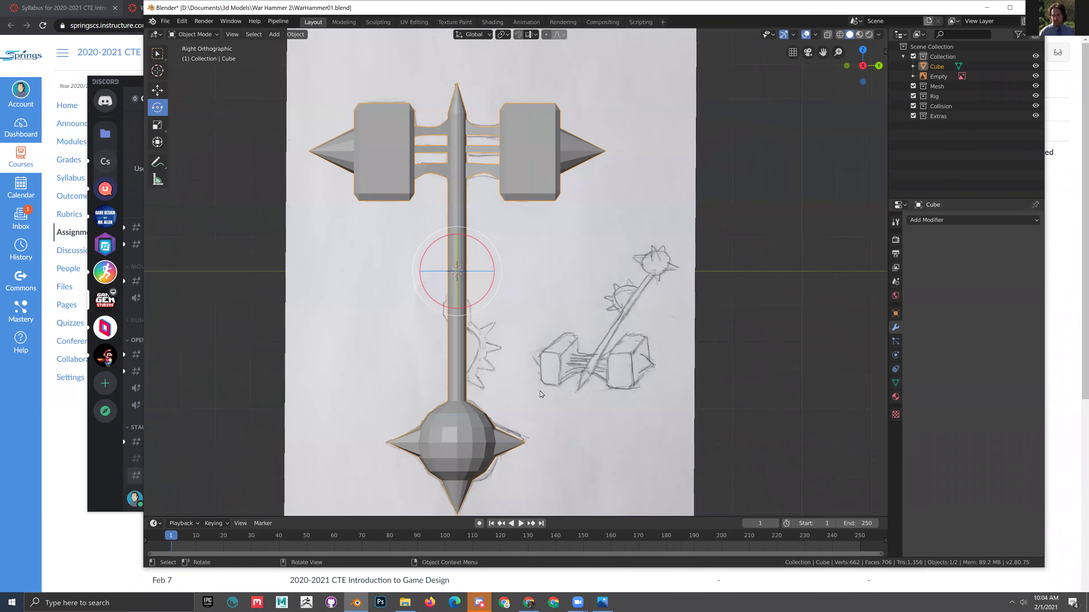
pyautogui.scroll(3, 541, 394)
pyautogui.keyDown('shift'); pyautogui.moveTo(507, 144); pyautogui.dragTo(563, 294, button='middle'); pyautogui.keyUp('shift')
# - In wireframe Edit Mode, add loop cuts across the lower shaft for the grip ring
pyautogui.press('z')
pyautogui.click(471, 289)
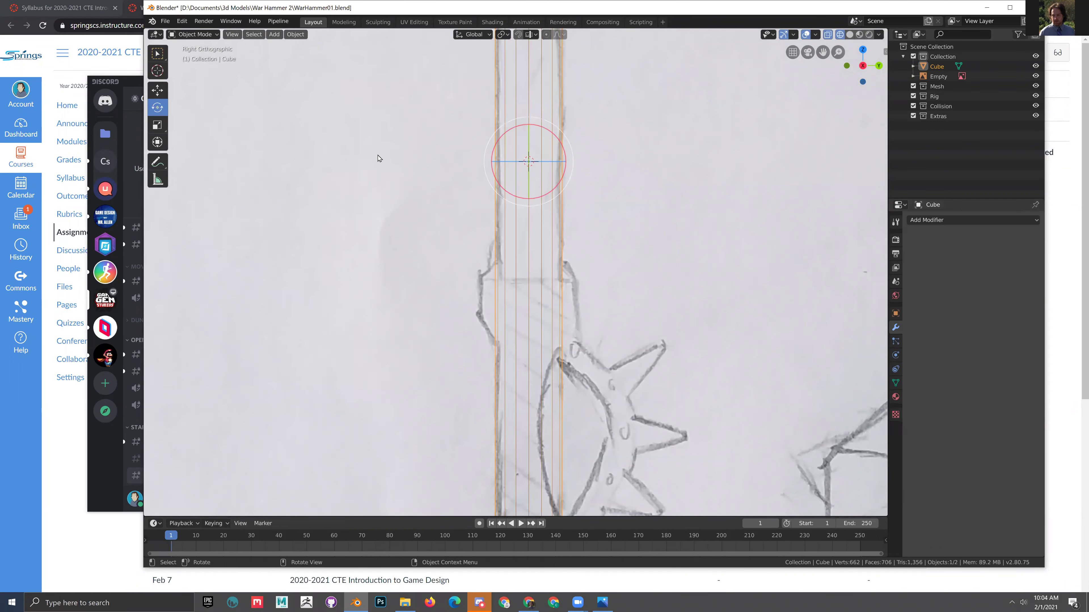
pyautogui.press('Tab')
pyautogui.click(157, 250)
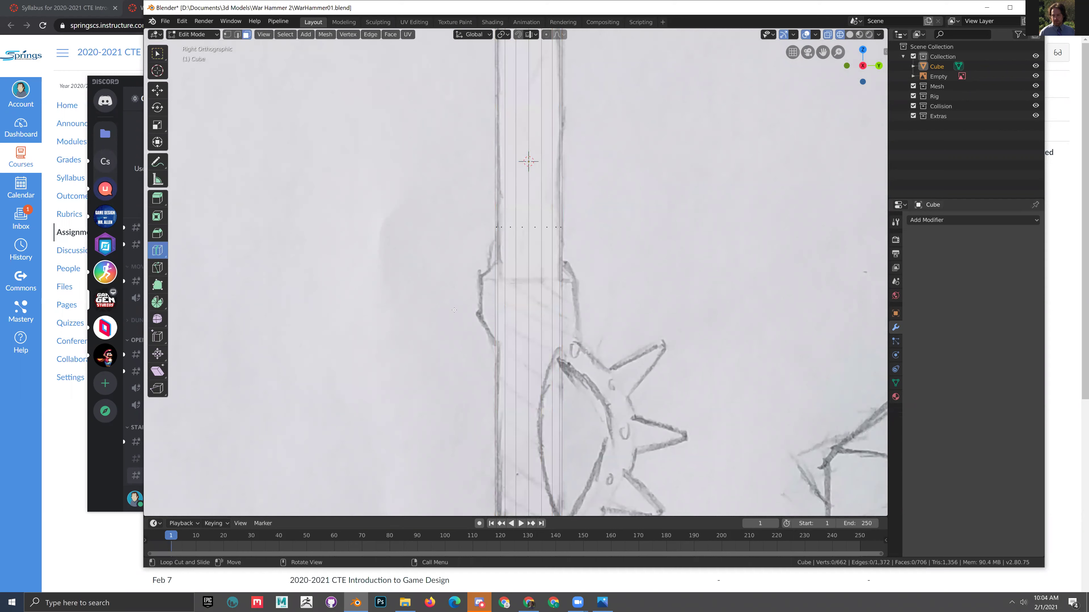
pyautogui.moveTo(525, 261); pyautogui.dragTo(530, 324)
pyautogui.moveTo(526, 238); pyautogui.dragTo(516, 294)
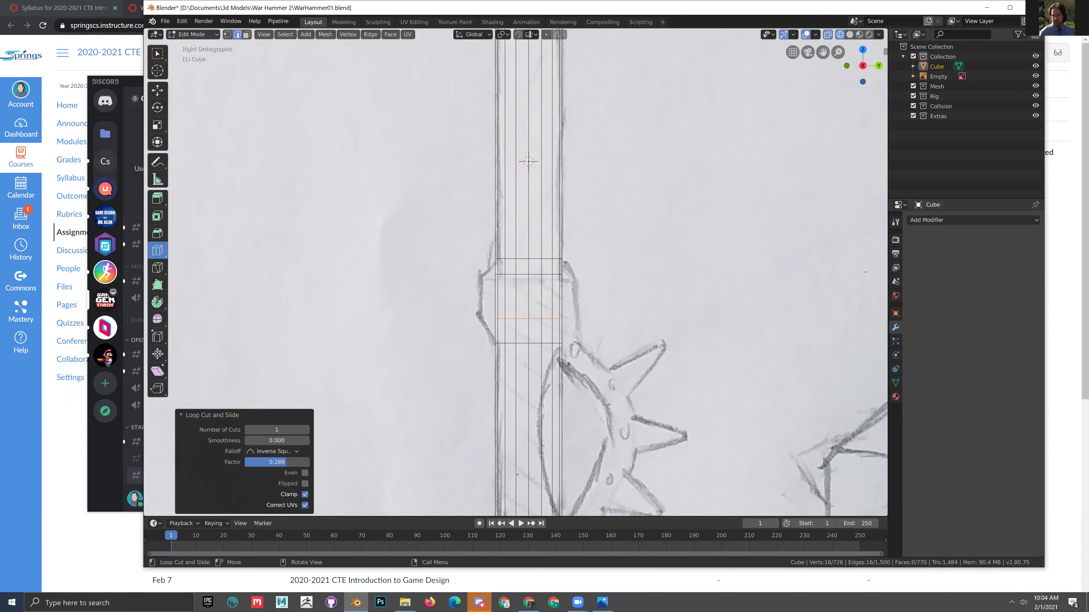
# - Select both ring loops, scale them outward, and leave Edit Mode
pyautogui.click(158, 125)
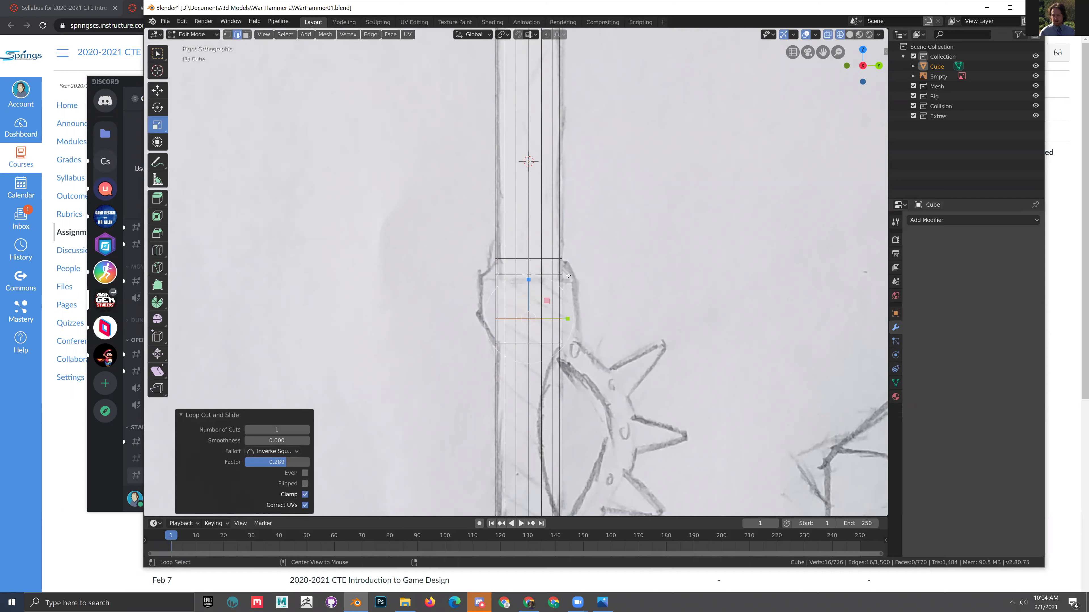
pyautogui.keyDown('alt'); pyautogui.keyDown('shift'); pyautogui.click(504, 274); pyautogui.keyUp('shift'); pyautogui.keyUp('alt')
pyautogui.press('s')
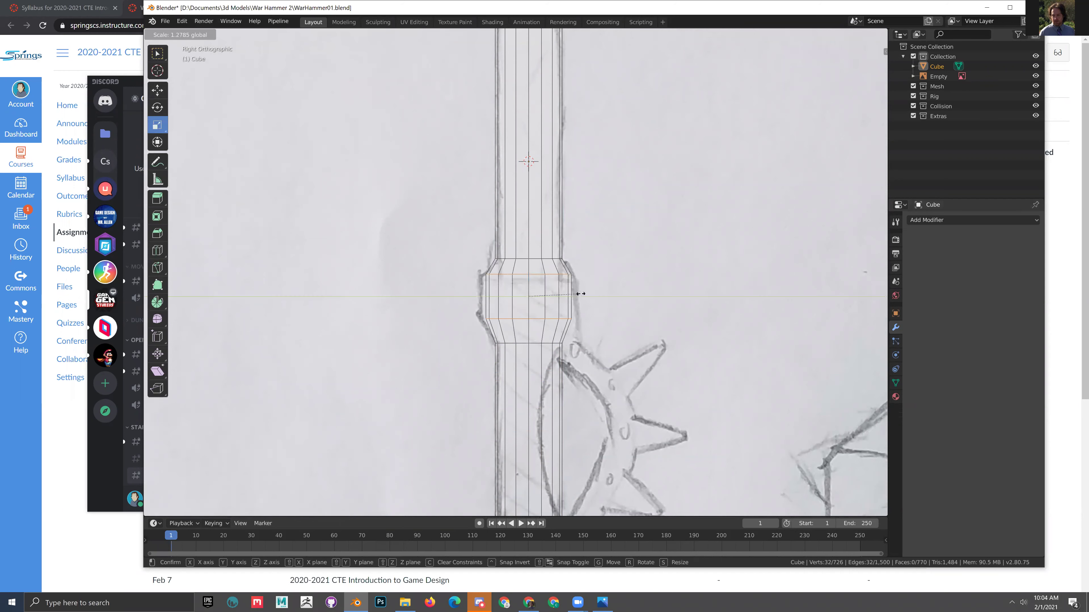
pyautogui.click(593, 313)
pyautogui.press('Tab')
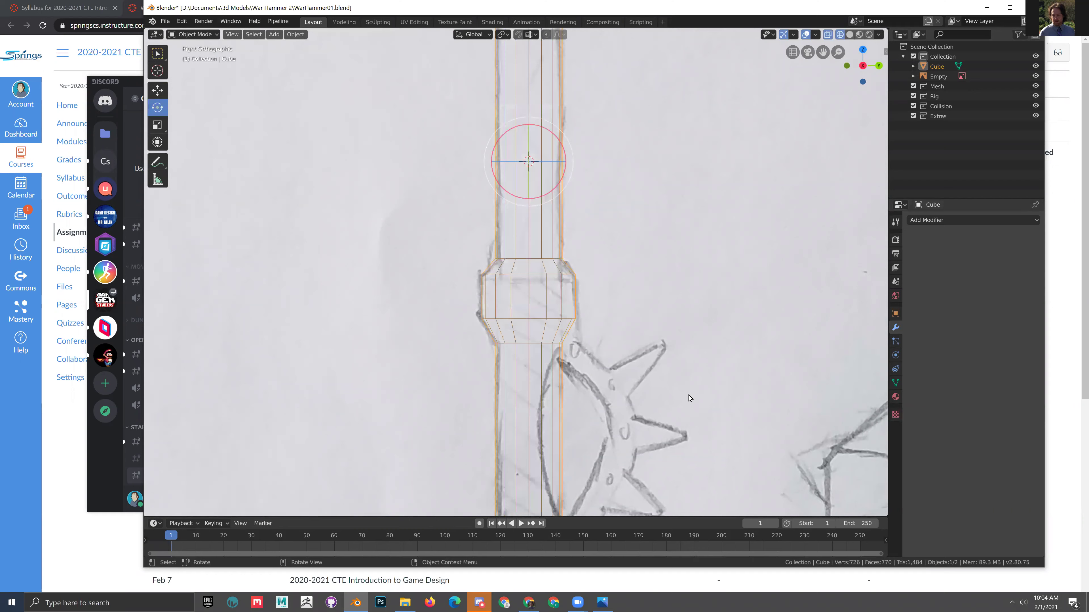
# - Pan along the shaft, return to solid shading, and reselect the hammer mesh
pyautogui.click(691, 397)
pyautogui.scroll(-2, 690, 397)
pyautogui.keyDown('shift'); pyautogui.moveTo(690, 396); pyautogui.dragTo(664, 299, button='middle'); pyautogui.keyUp('shift')
pyautogui.keyDown('shift'); pyautogui.moveTo(611, 269); pyautogui.dragTo(618, 319, button='middle'); pyautogui.keyUp('shift')
pyautogui.press('z')
pyautogui.click(737, 326)
pyautogui.keyDown('shift'); pyautogui.moveTo(672, 354); pyautogui.dragTo(414, 369, button='middle'); pyautogui.keyUp('shift')
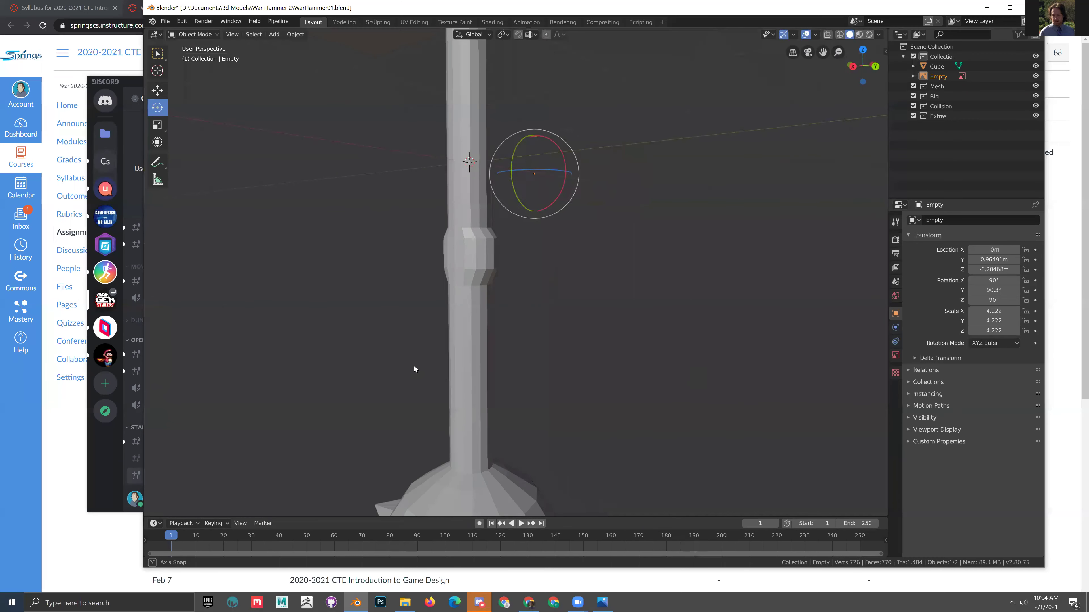
pyautogui.click(409, 361)
# - Rescale the ring loops in right view, widening them to 1.481
pyautogui.press('Tab')
pyautogui.press('s')
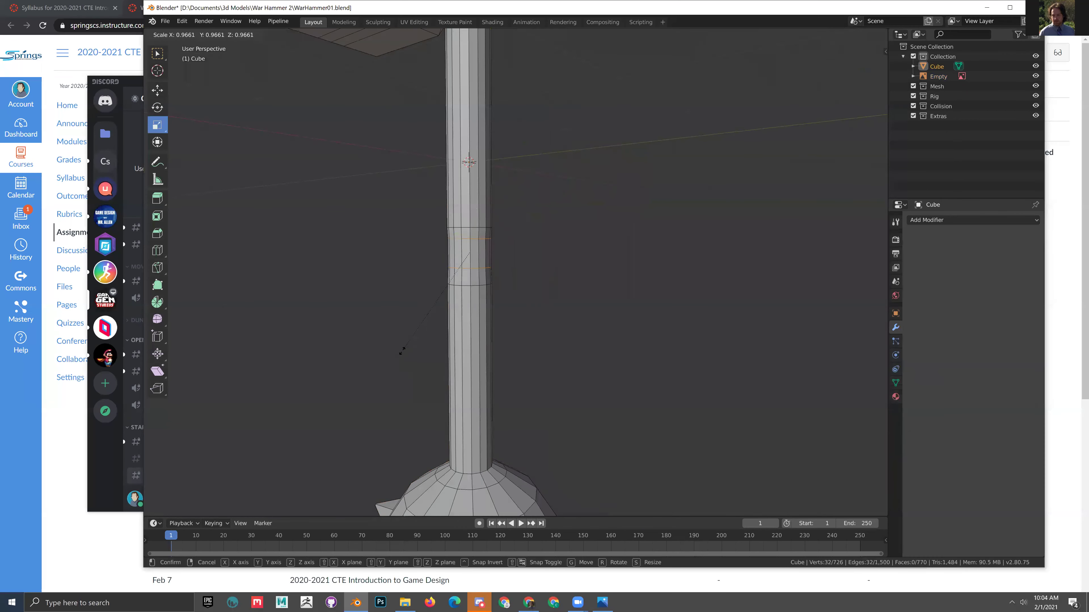
pyautogui.click(407, 369)
pyautogui.press('KP_3')
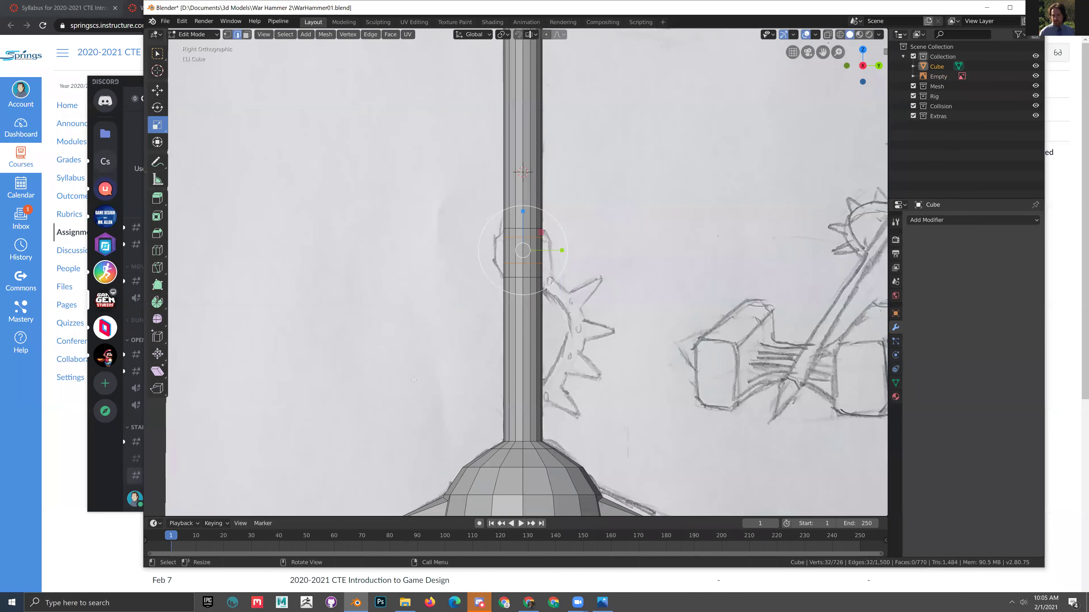
pyautogui.press('s')
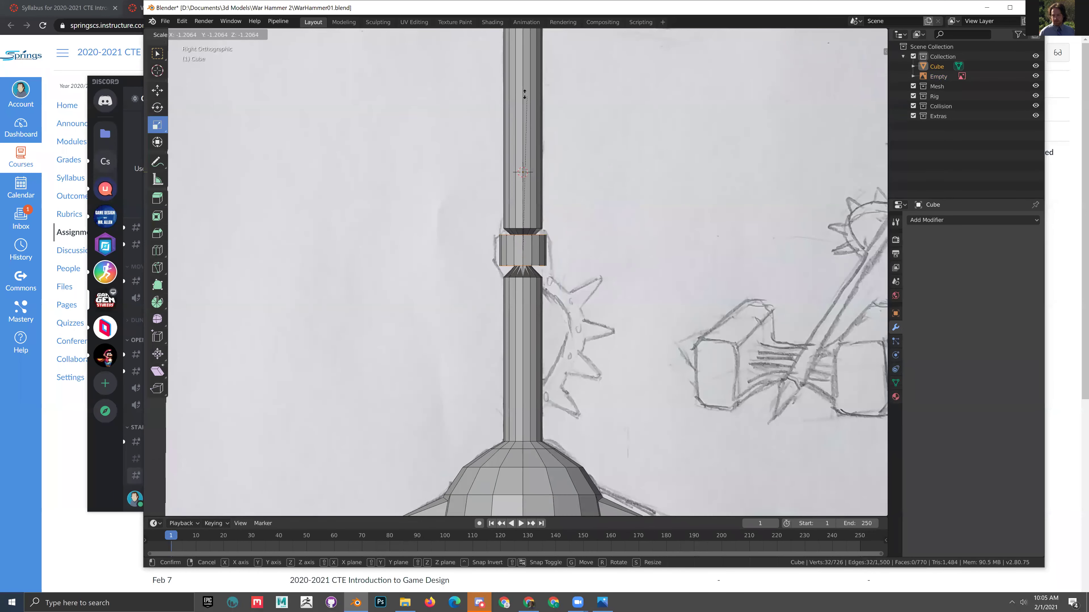
pyautogui.click(580, 430)
pyautogui.press('s')
pyautogui.click(522, 217)
pyautogui.press('s')
pyautogui.click(521, 214)
# - Flatten the ring vertically to 0.789, shrink it to 0.937, then deselect
pyautogui.press('s')
pyautogui.click(522, 219)
pyautogui.press('s')
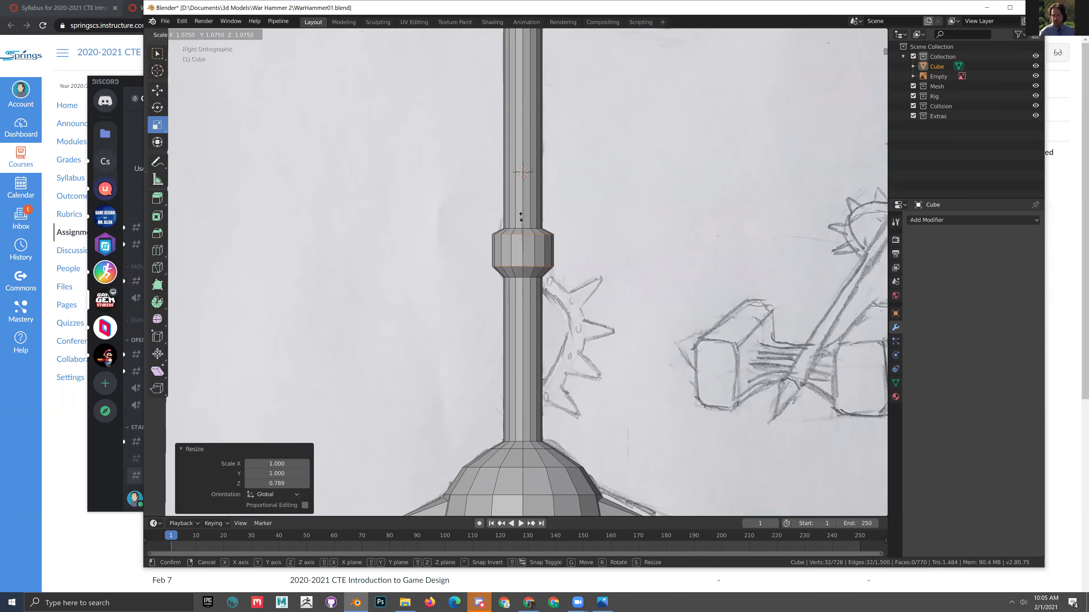
pyautogui.click(522, 222)
pyautogui.moveTo(521, 221)
pyautogui.mouseDown(button='middle')
pyautogui.moveTo(696, 284)
pyautogui.moveTo(576, 333)
pyautogui.moveTo(686, 375)
pyautogui.moveTo(652, 355)
pyautogui.moveTo(632, 381)
pyautogui.moveTo(587, 396)
pyautogui.moveTo(612, 381)
pyautogui.moveTo(628, 388)
pyautogui.moveTo(651, 356)
pyautogui.moveTo(641, 363)
pyautogui.moveTo(661, 275)
pyautogui.moveTo(685, 297)
pyautogui.moveTo(572, 312)
pyautogui.moveTo(622, 320)
pyautogui.moveTo(460, 312)
pyautogui.moveTo(607, 309)
pyautogui.moveTo(457, 439)
pyautogui.mouseUp(button='middle')
pyautogui.press('z')
pyautogui.press('Escape')
pyautogui.scroll(-5, 644, 300)
pyautogui.click(686, 376)
# - Orbit around the finished hammer to inspect it, then maximize the Blender window
pyautogui.scroll(3, 686, 375)
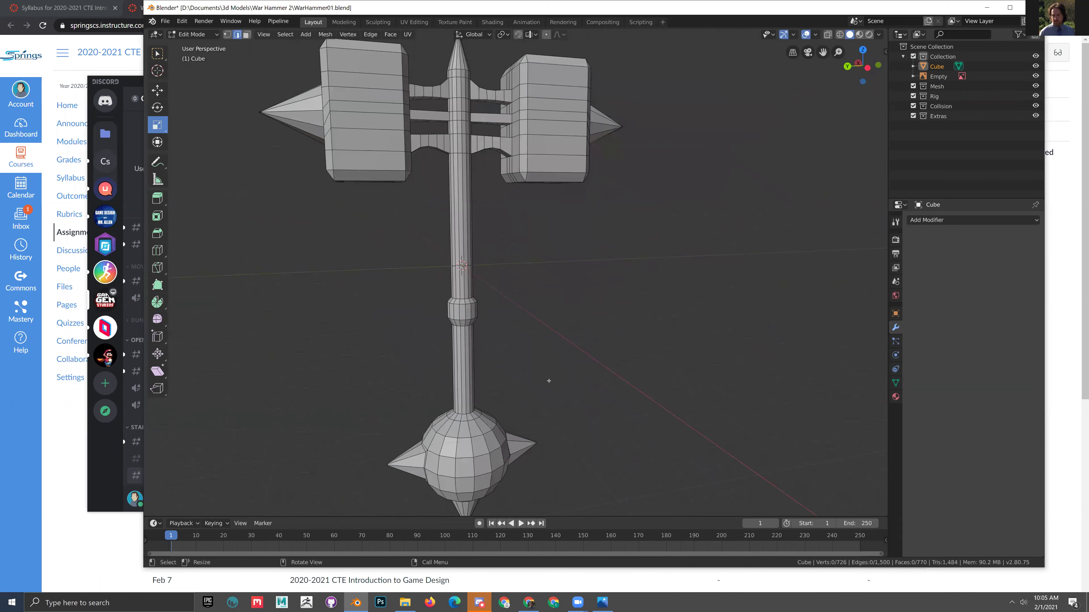
pyautogui.moveTo(544, 356); pyautogui.dragTo(569, 367, button='middle')
pyautogui.moveTo(695, 339); pyautogui.dragTo(457, 319, button='middle')
pyautogui.moveTo(612, 172); pyautogui.dragTo(579, 211, button='middle')
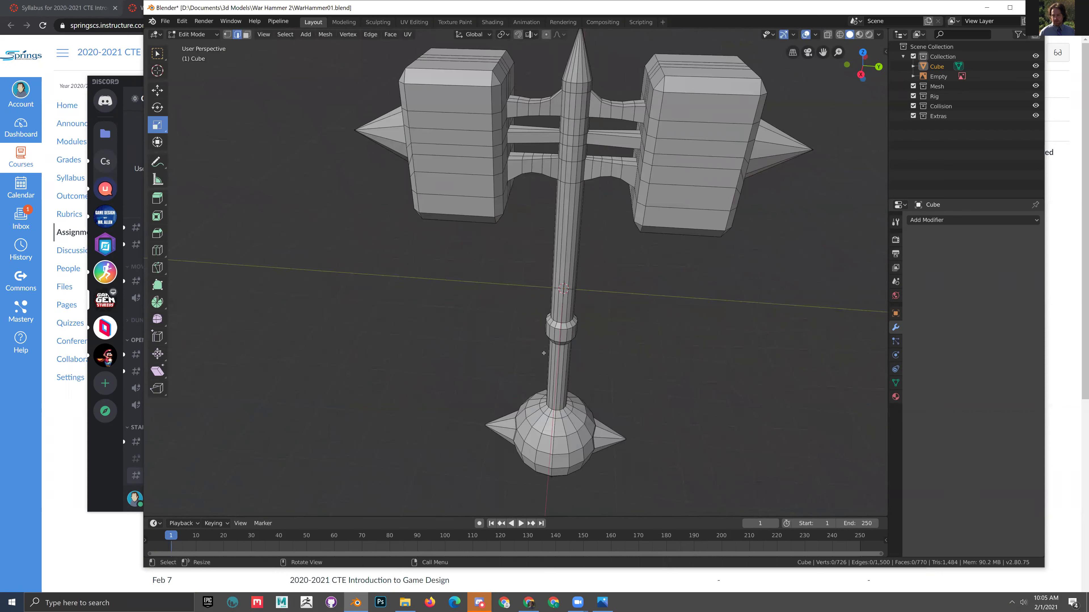
pyautogui.moveTo(532, 231); pyautogui.dragTo(563, 256, button='middle')
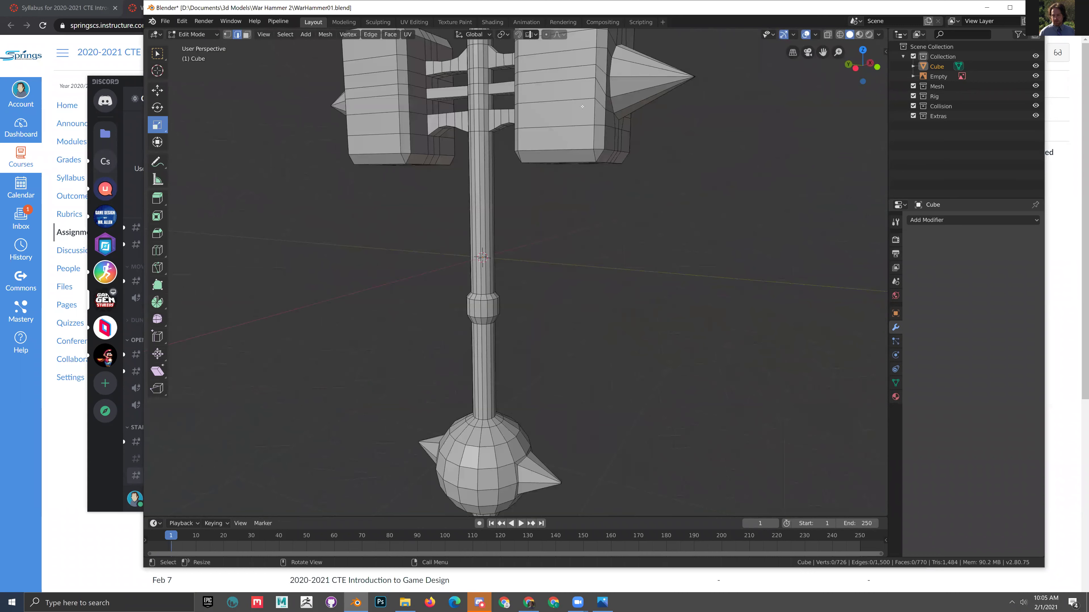
pyautogui.moveTo(642, 183); pyautogui.dragTo(437, 95, button='middle')
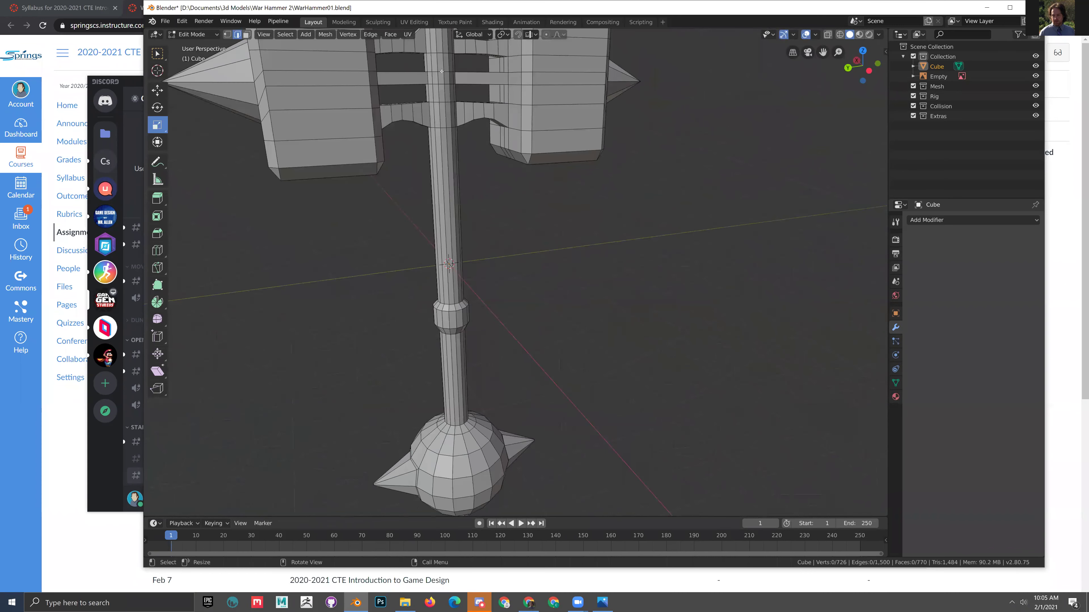
pyautogui.scroll(-5, 405, 308)
pyautogui.moveTo(353, 360); pyautogui.dragTo(557, 356, button='middle')
pyautogui.scroll(-4, 593, 231)
pyautogui.doubleClick(561, 7)
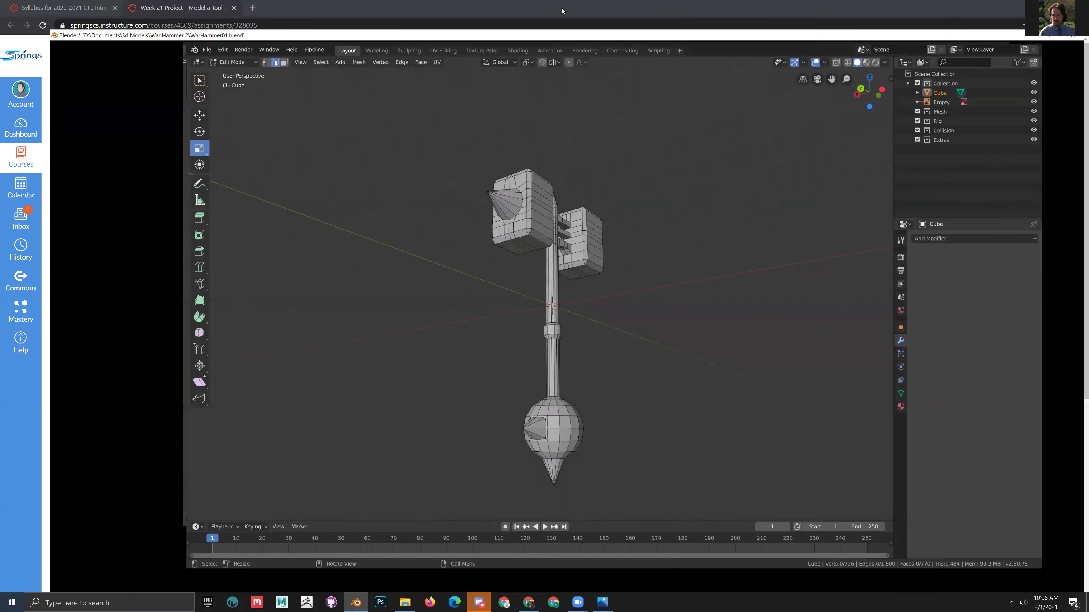